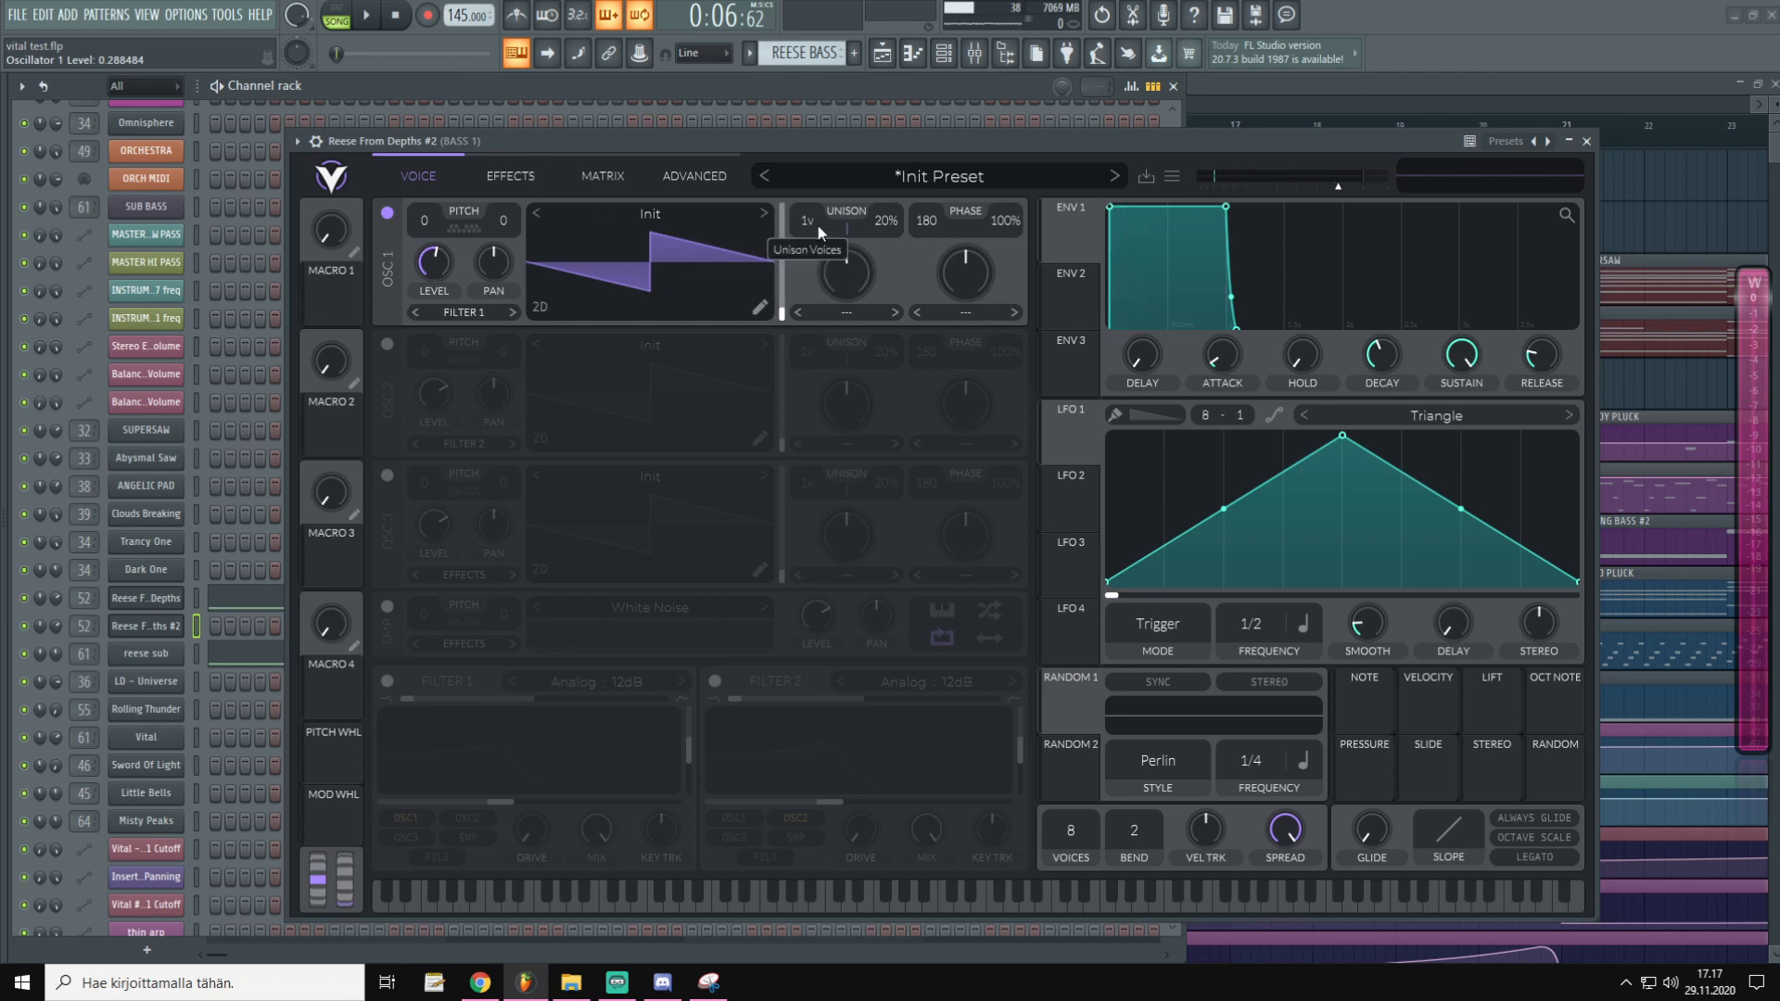
Try two unison voices, more detune and a lower pitch on oscillator 1, then reload the Init Preset
{"action": "left_click_drag", "start_coordinate": [818, 225], "coordinate": [893, 341]}
{"action": "left_click_drag", "start_coordinate": [892, 221], "coordinate": [904, 169]}
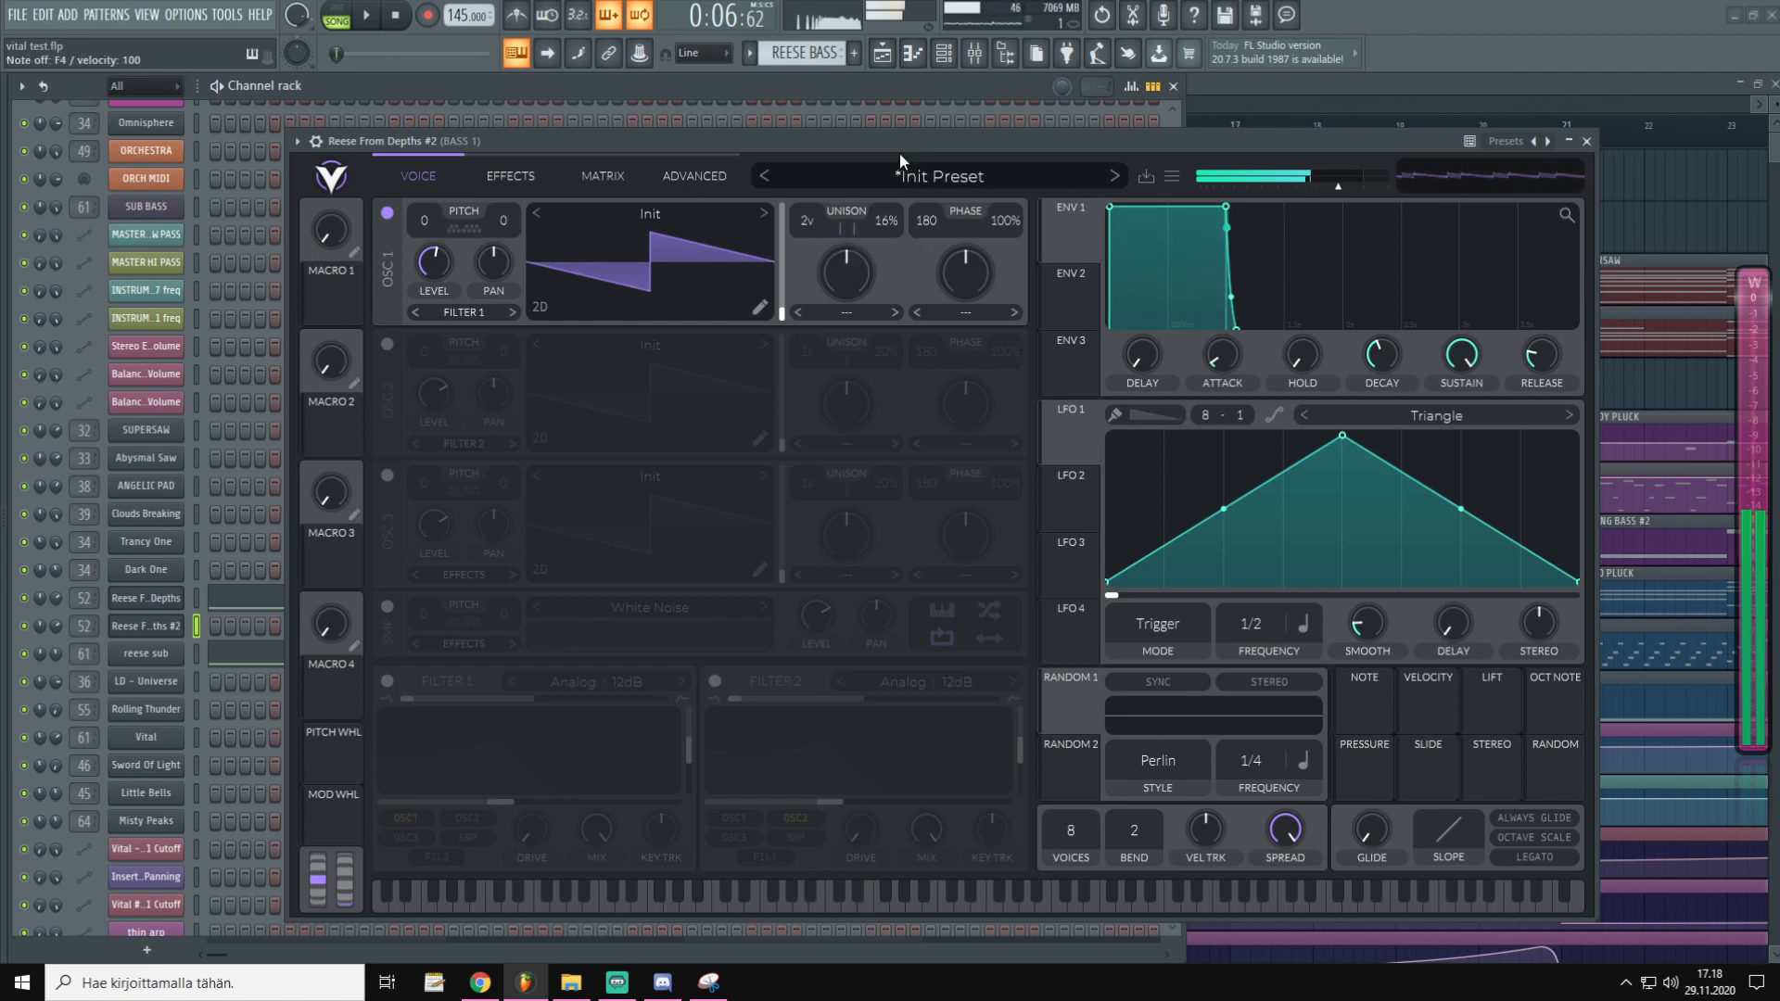
{"action": "left_click_drag", "start_coordinate": [424, 221], "coordinate": [432, 458]}
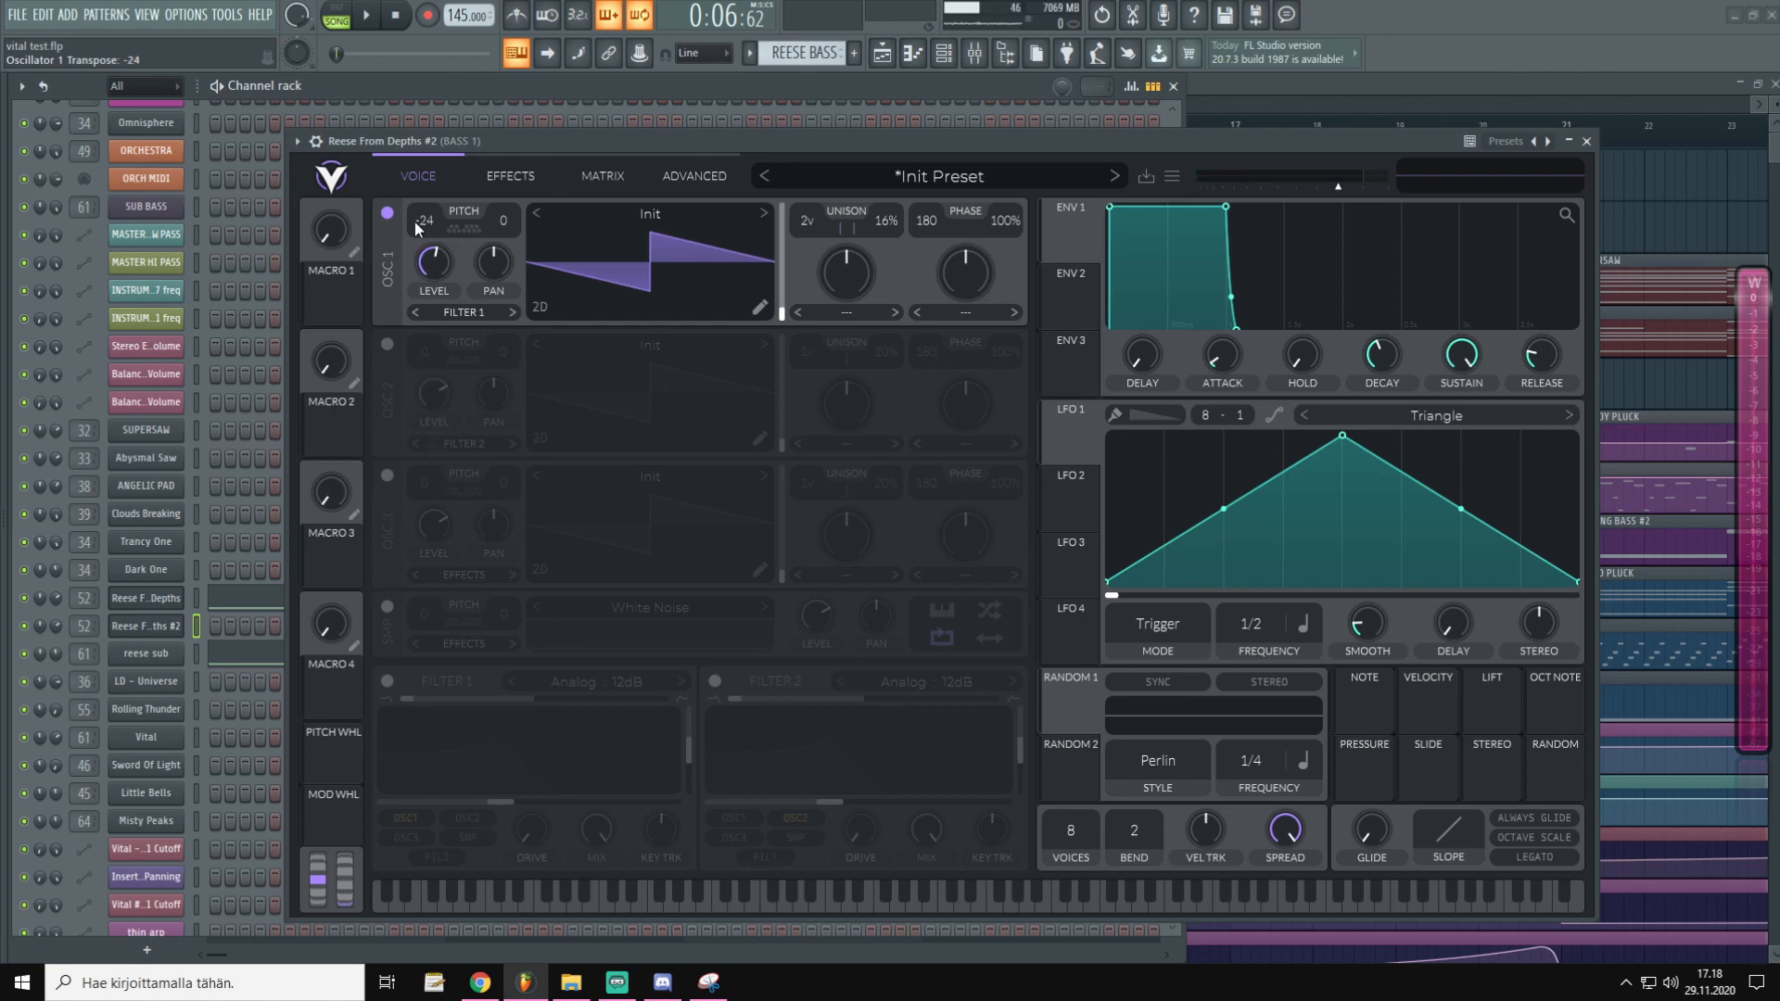
{"action": "key", "text": "c"}
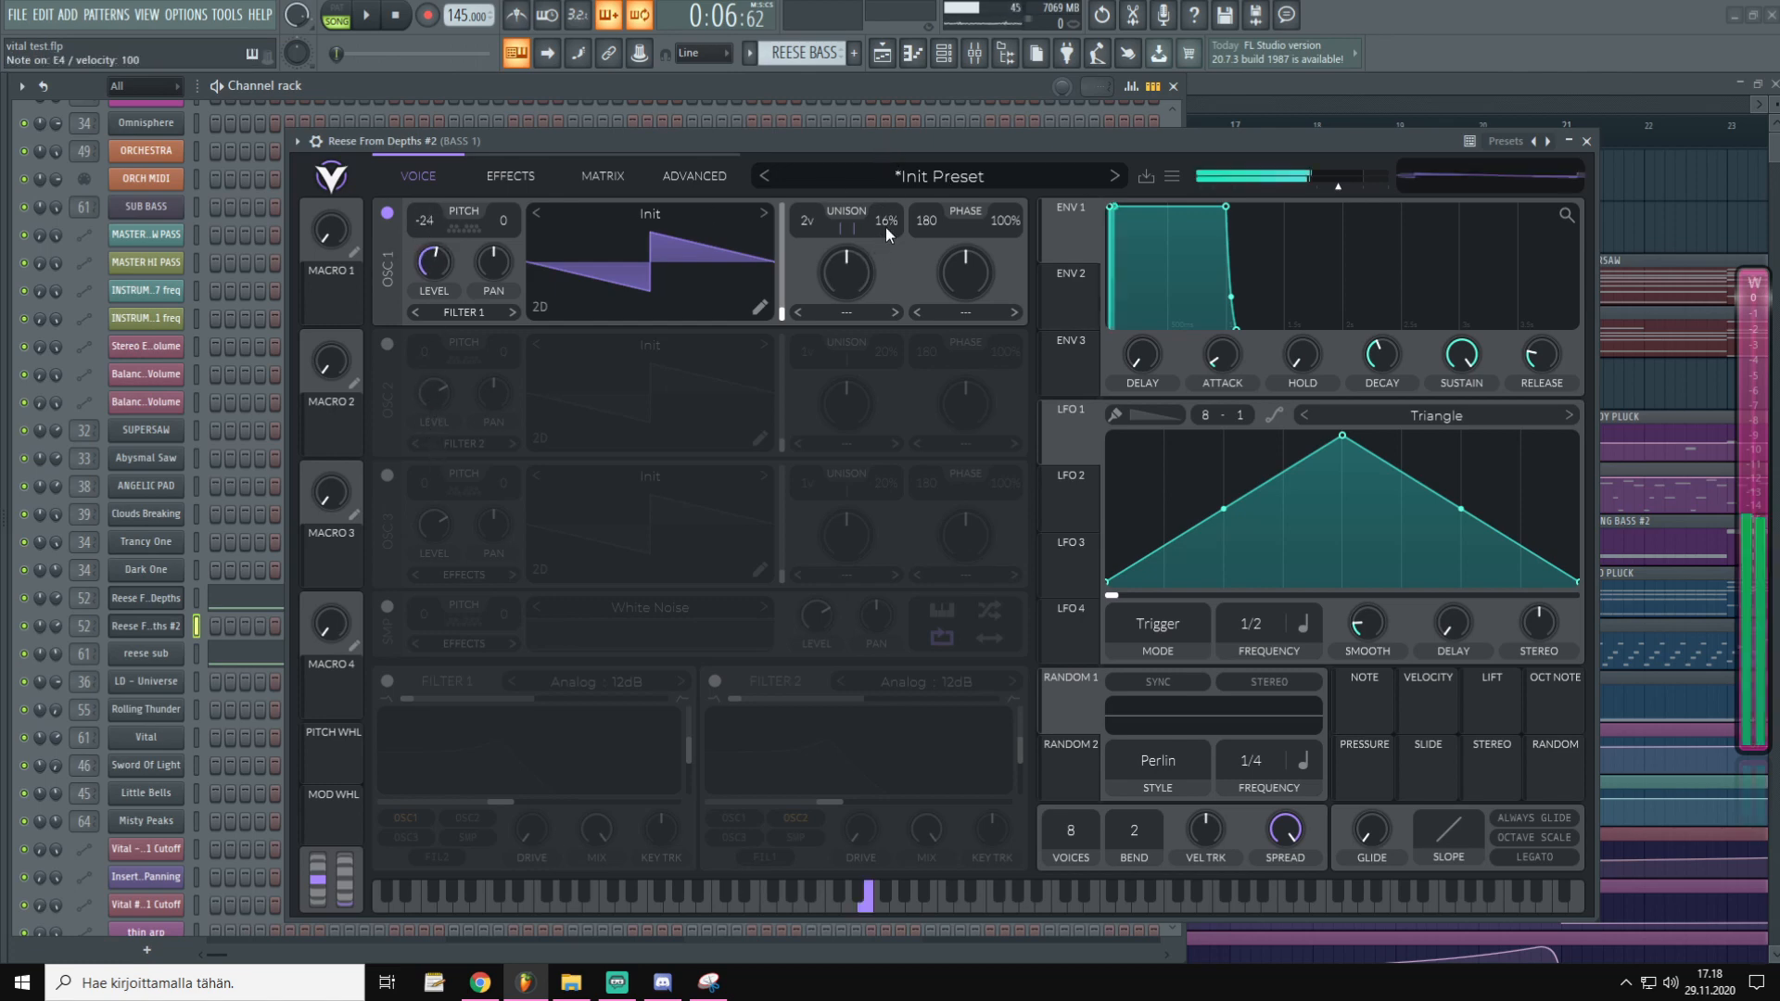
{"action": "left_click_drag", "start_coordinate": [888, 226], "coordinate": [892, 297]}
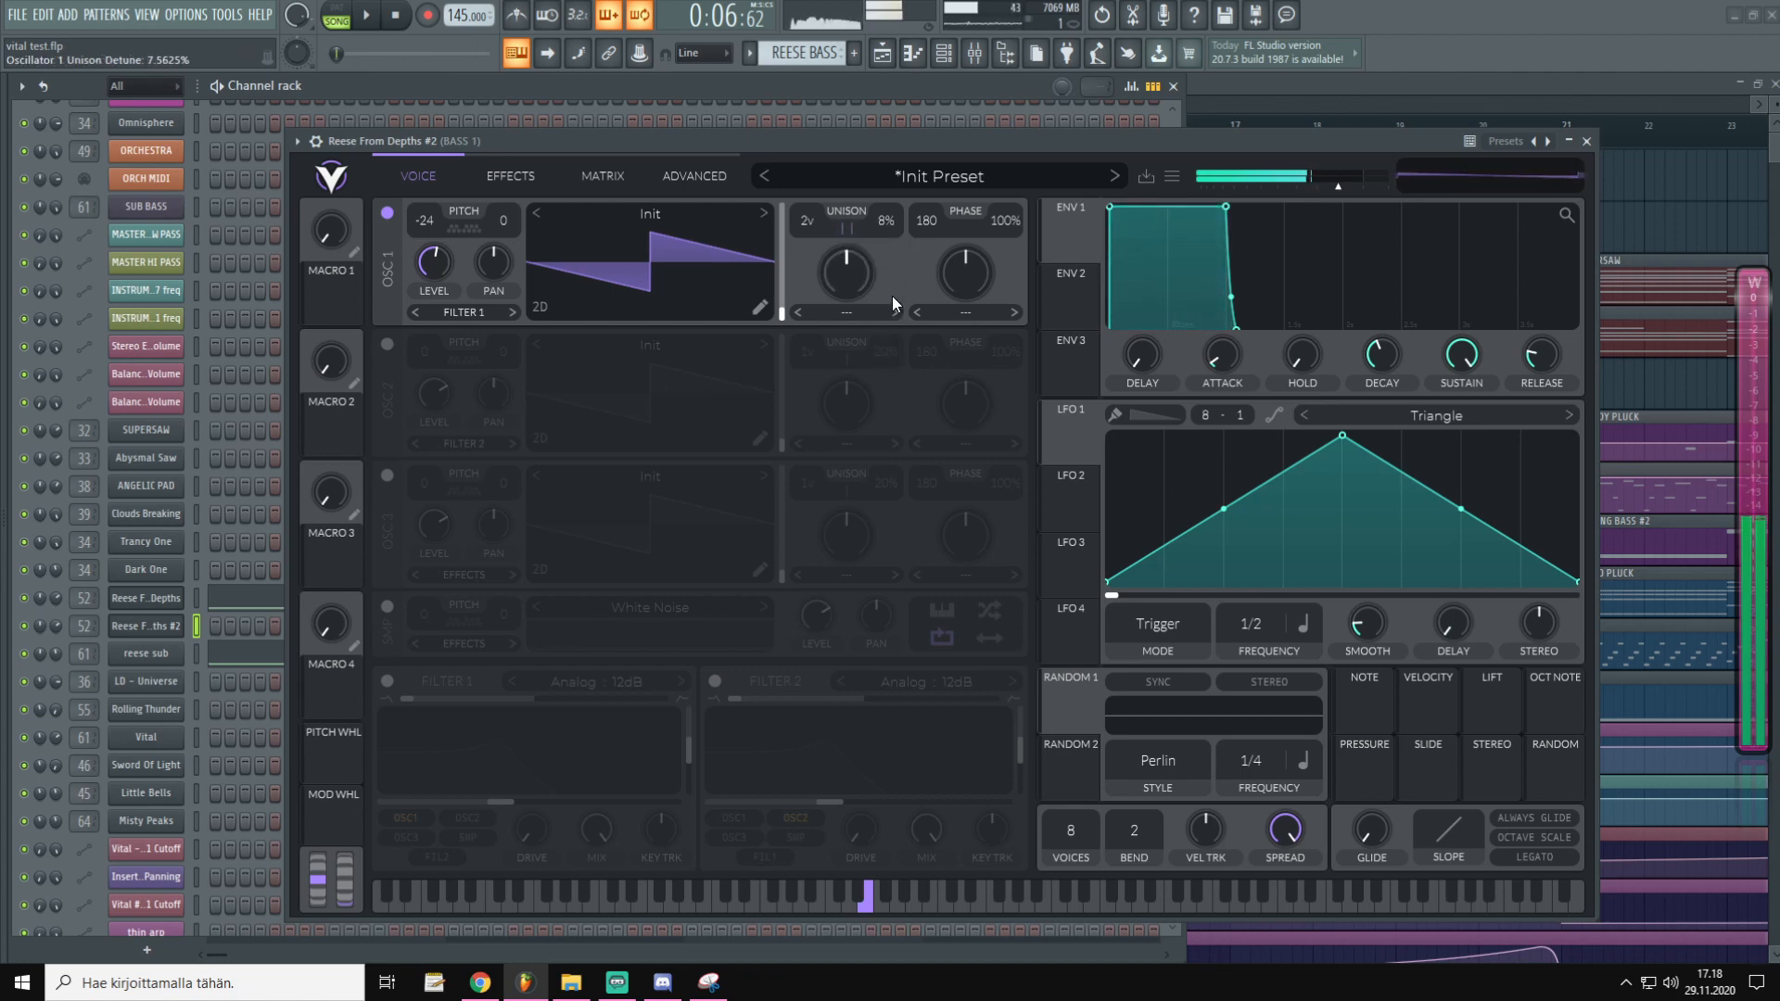
{"action": "key", "text": "v"}
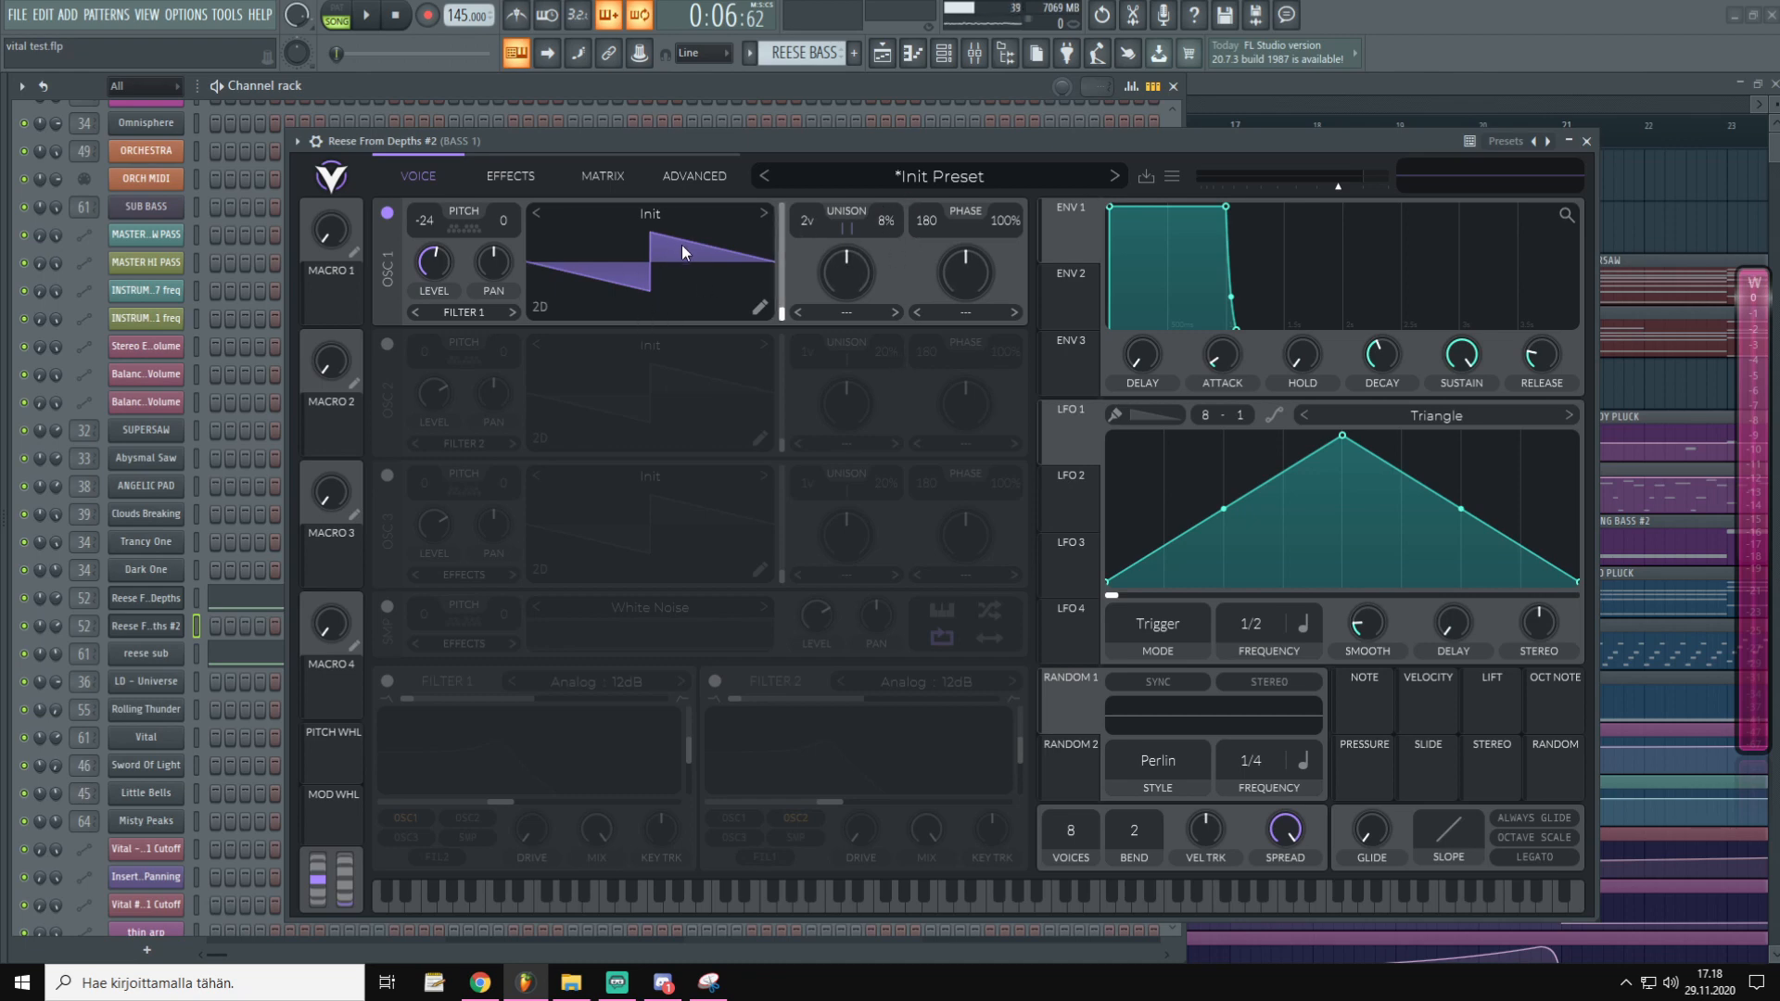
{"action": "left_click", "coordinate": [1172, 177]}
{"action": "left_click", "coordinate": [1203, 360]}
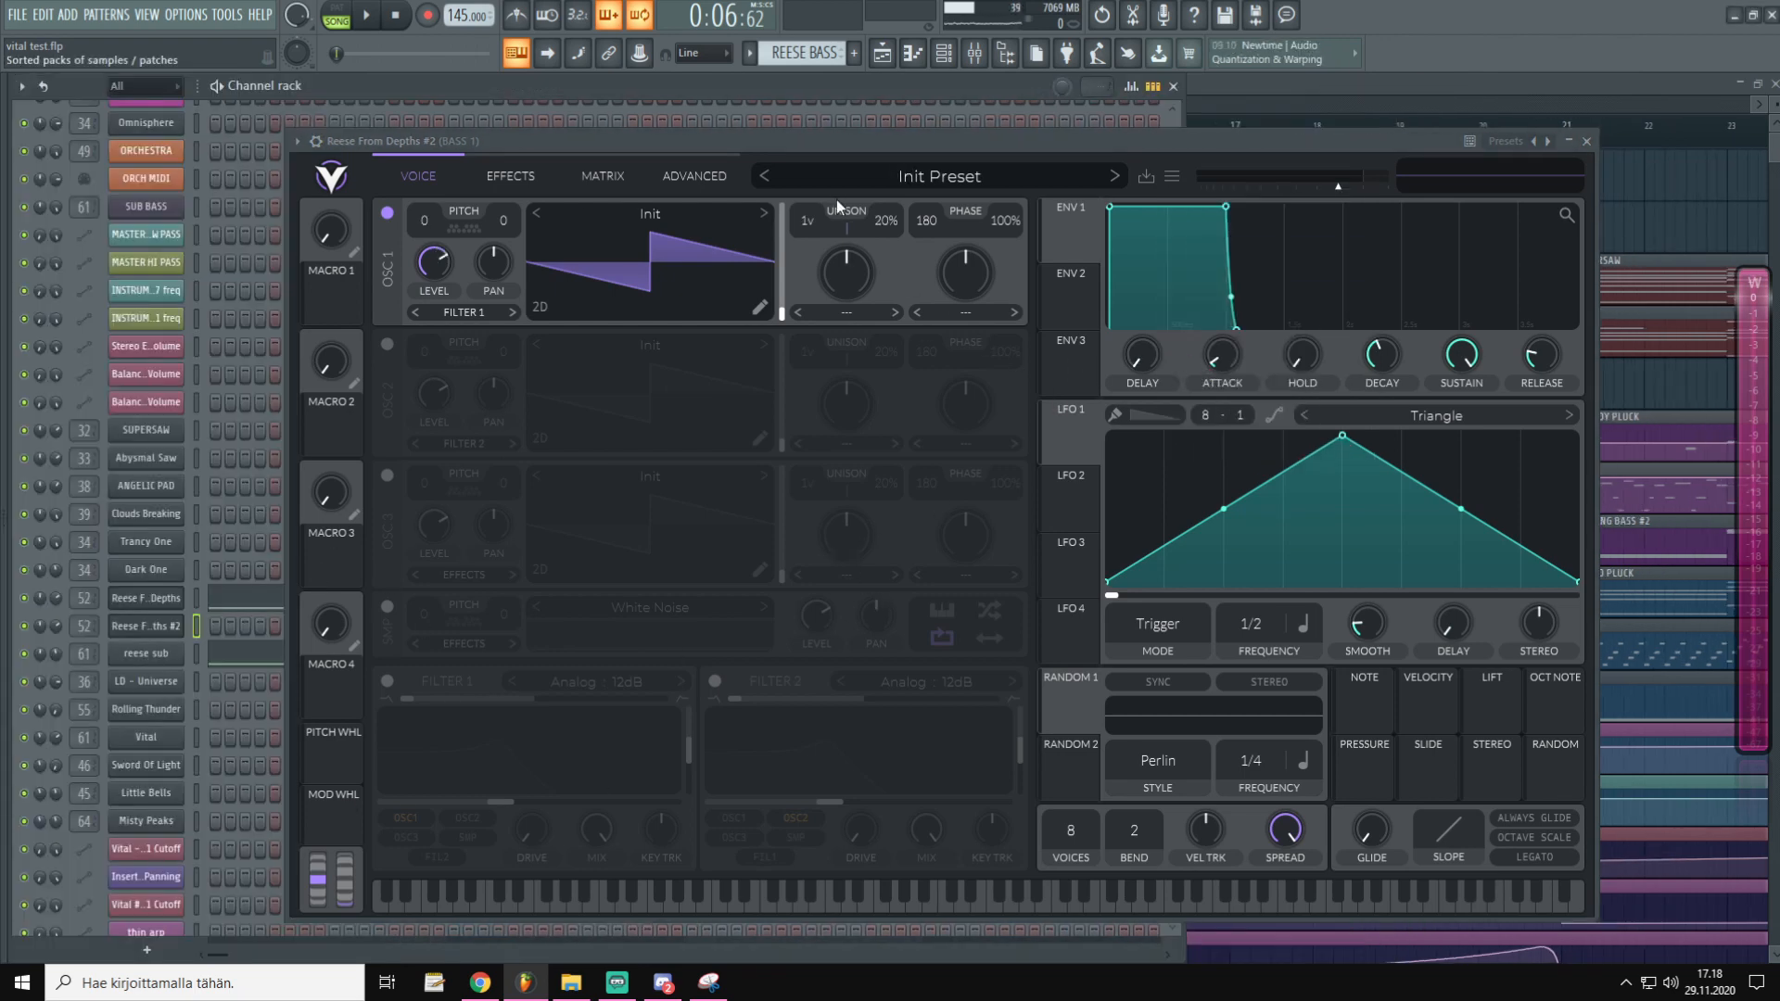
Load the Factory Classic Blend wavetable into oscillator 1
{"action": "left_click", "coordinate": [653, 215]}
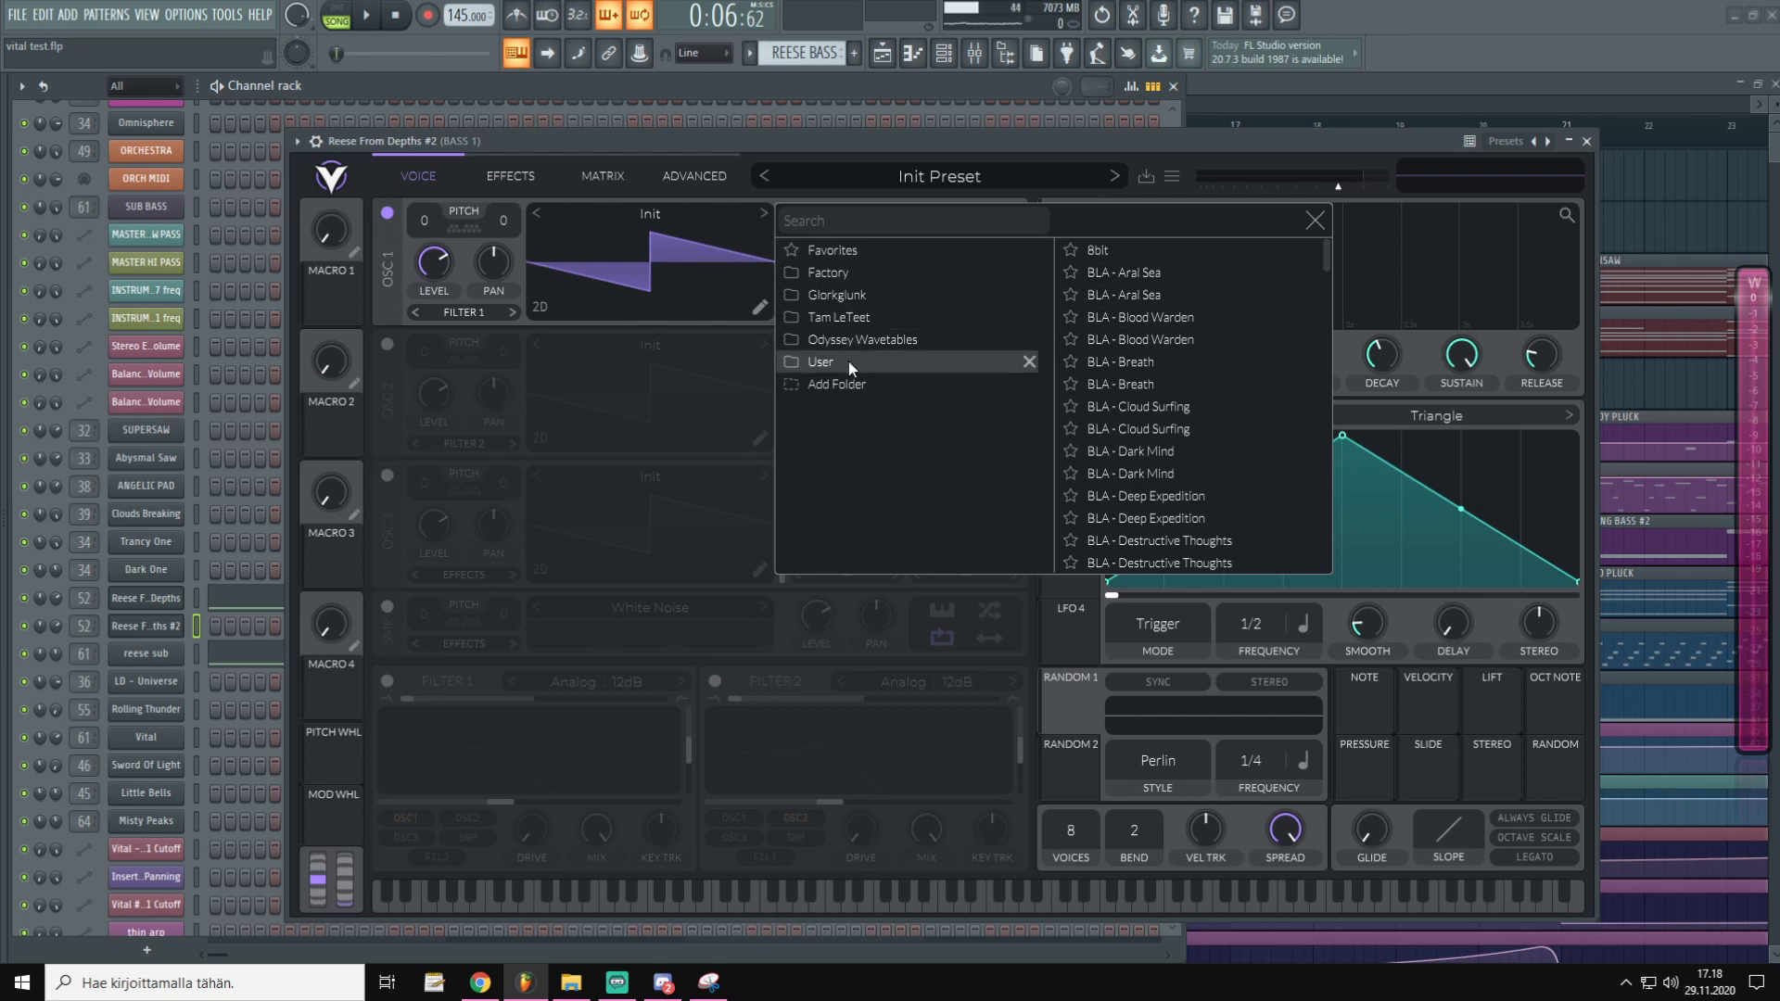
{"action": "left_click", "coordinate": [851, 272]}
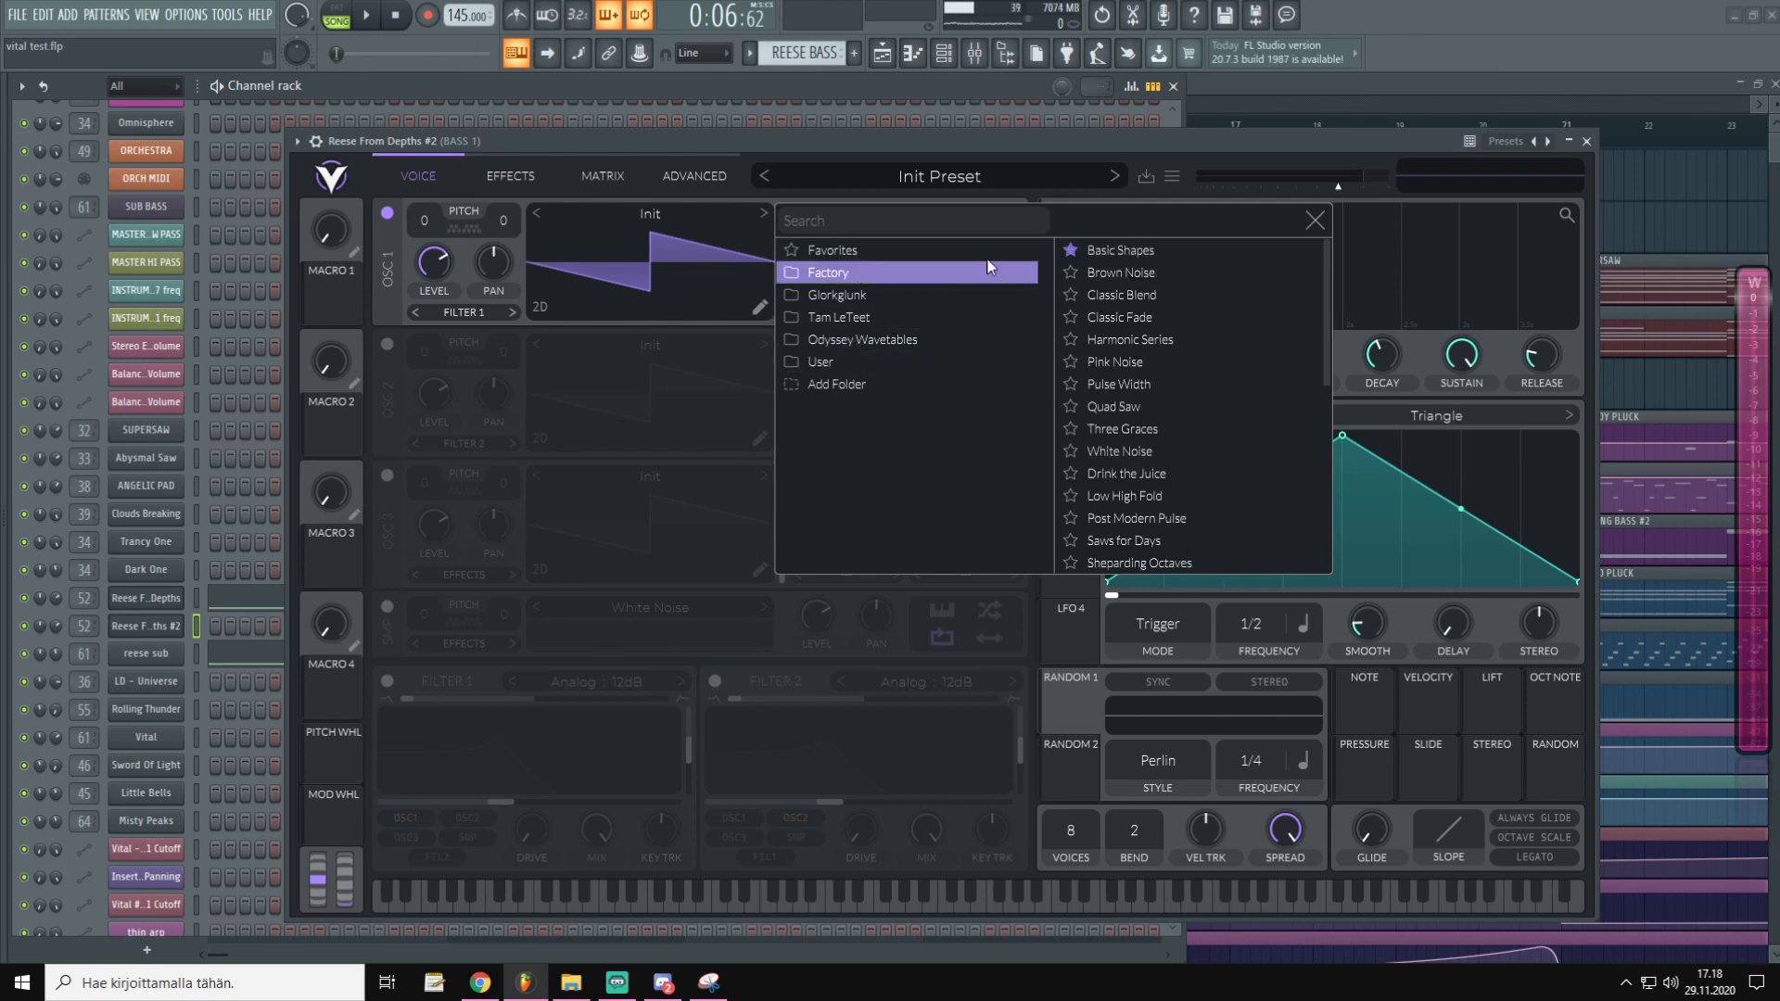
{"action": "left_click", "coordinate": [1145, 296]}
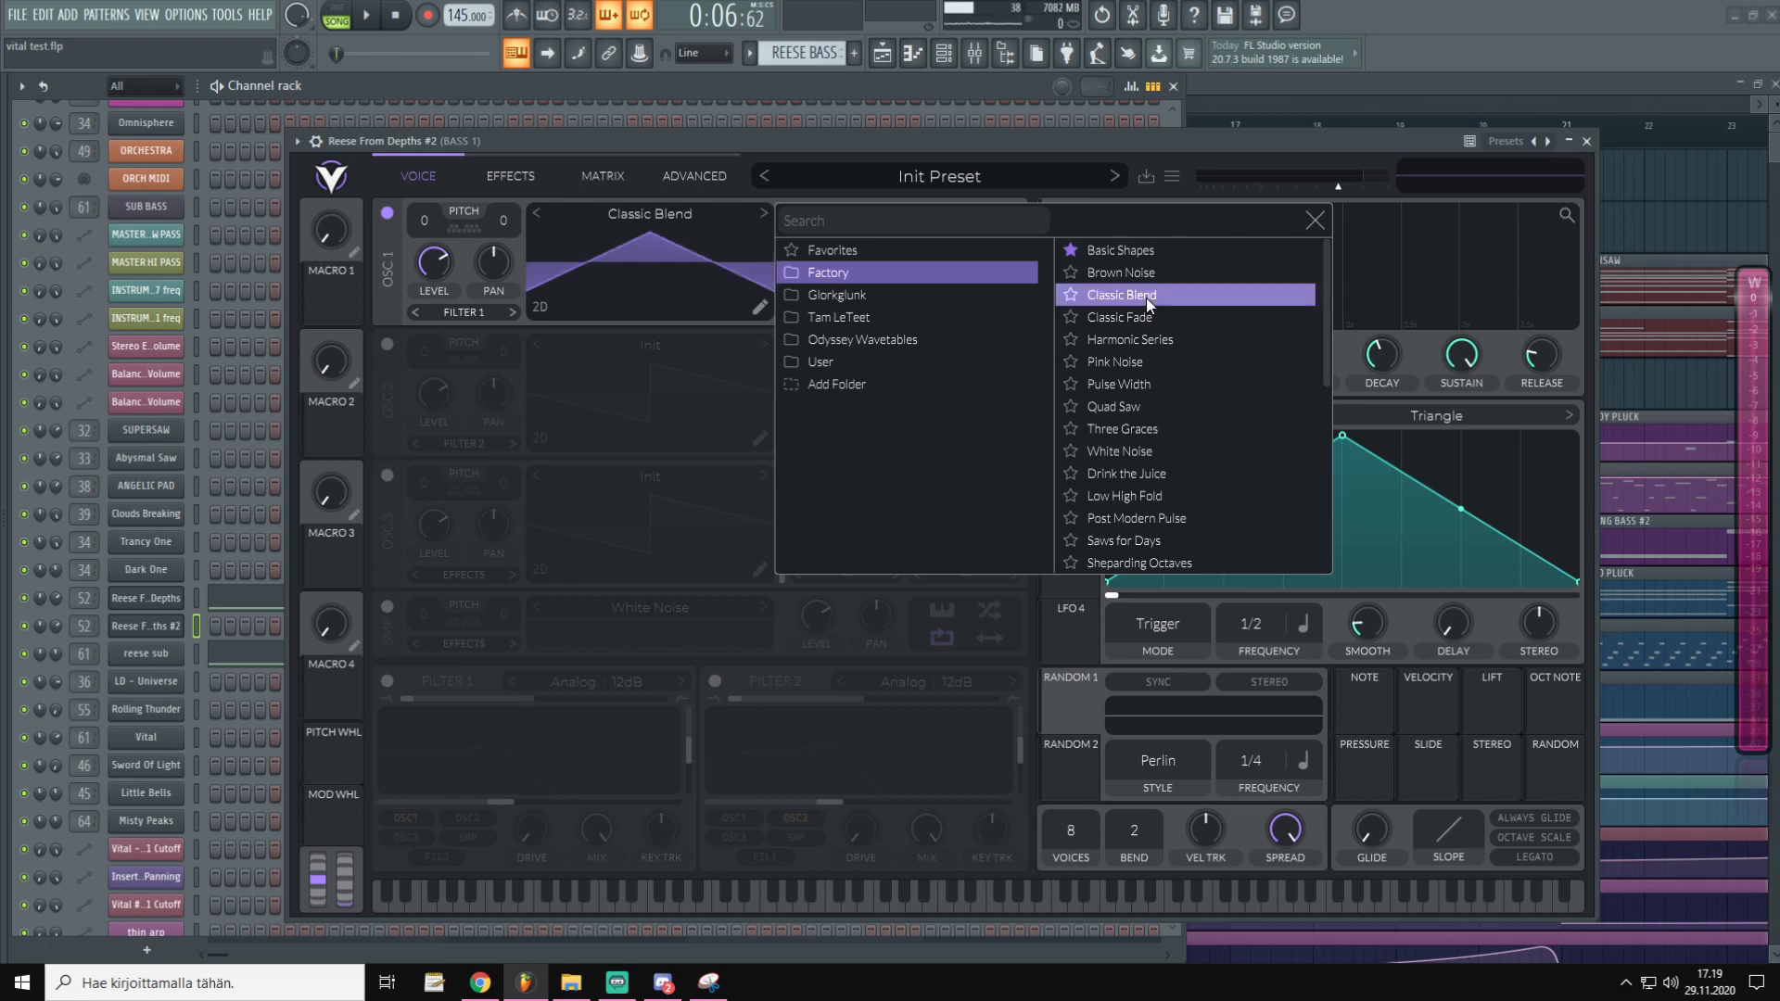
{"action": "left_click", "coordinate": [1309, 225]}
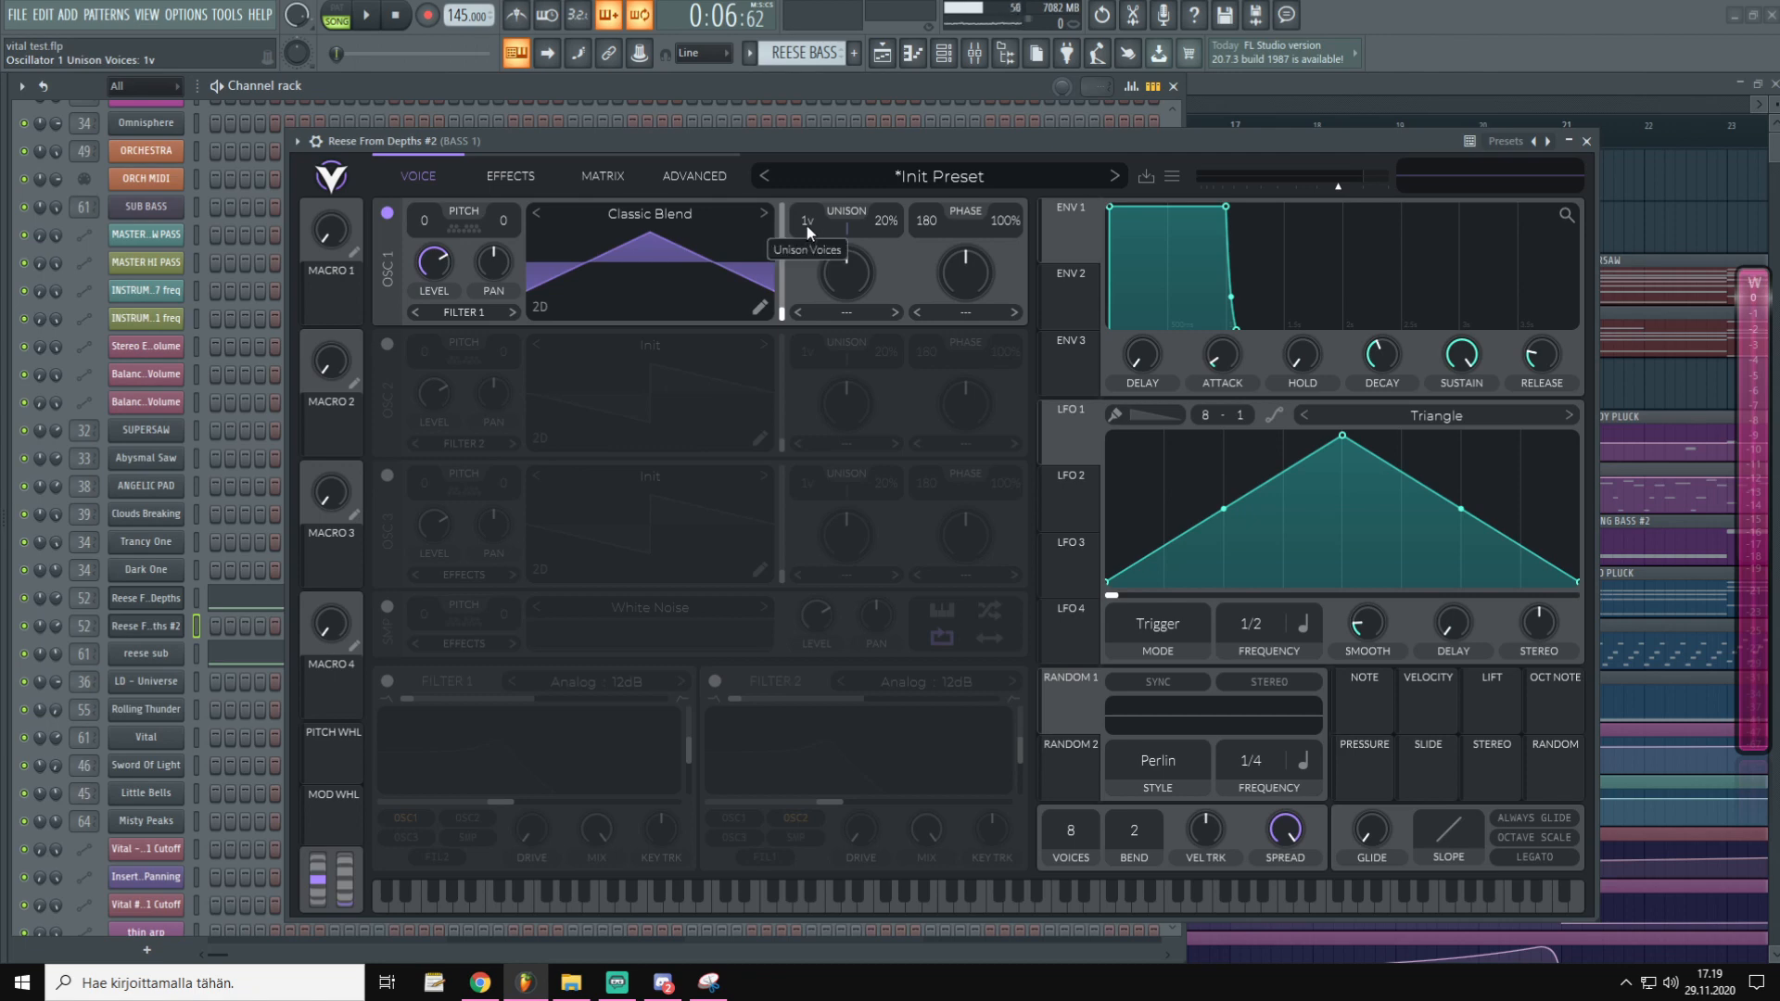
Give oscillator 1 seven unison voices at 15% detune and audition the result
{"action": "left_click_drag", "start_coordinate": [825, 175], "coordinate": [827, 171]}
{"action": "scroll", "coordinate": [893, 237], "scroll_direction": "down", "scroll_amount": 3}
{"action": "key", "text": "v"}
{"action": "key", "text": "c"}
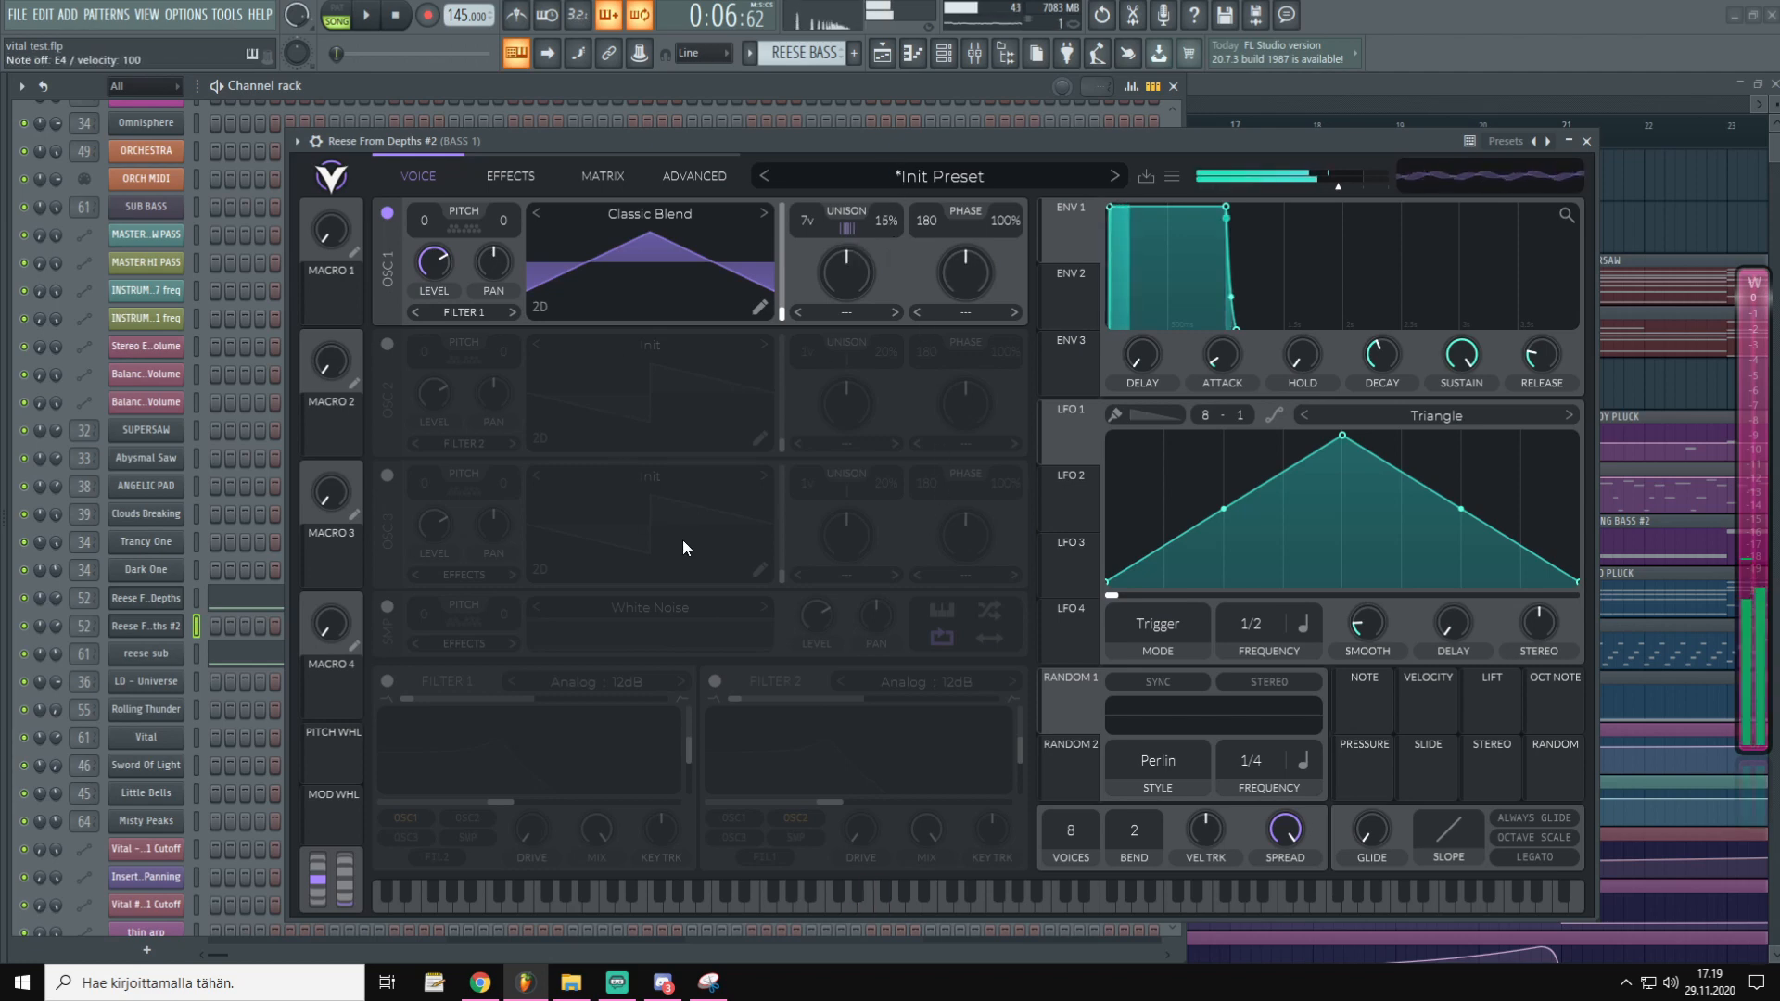
{"action": "key", "text": "b"}
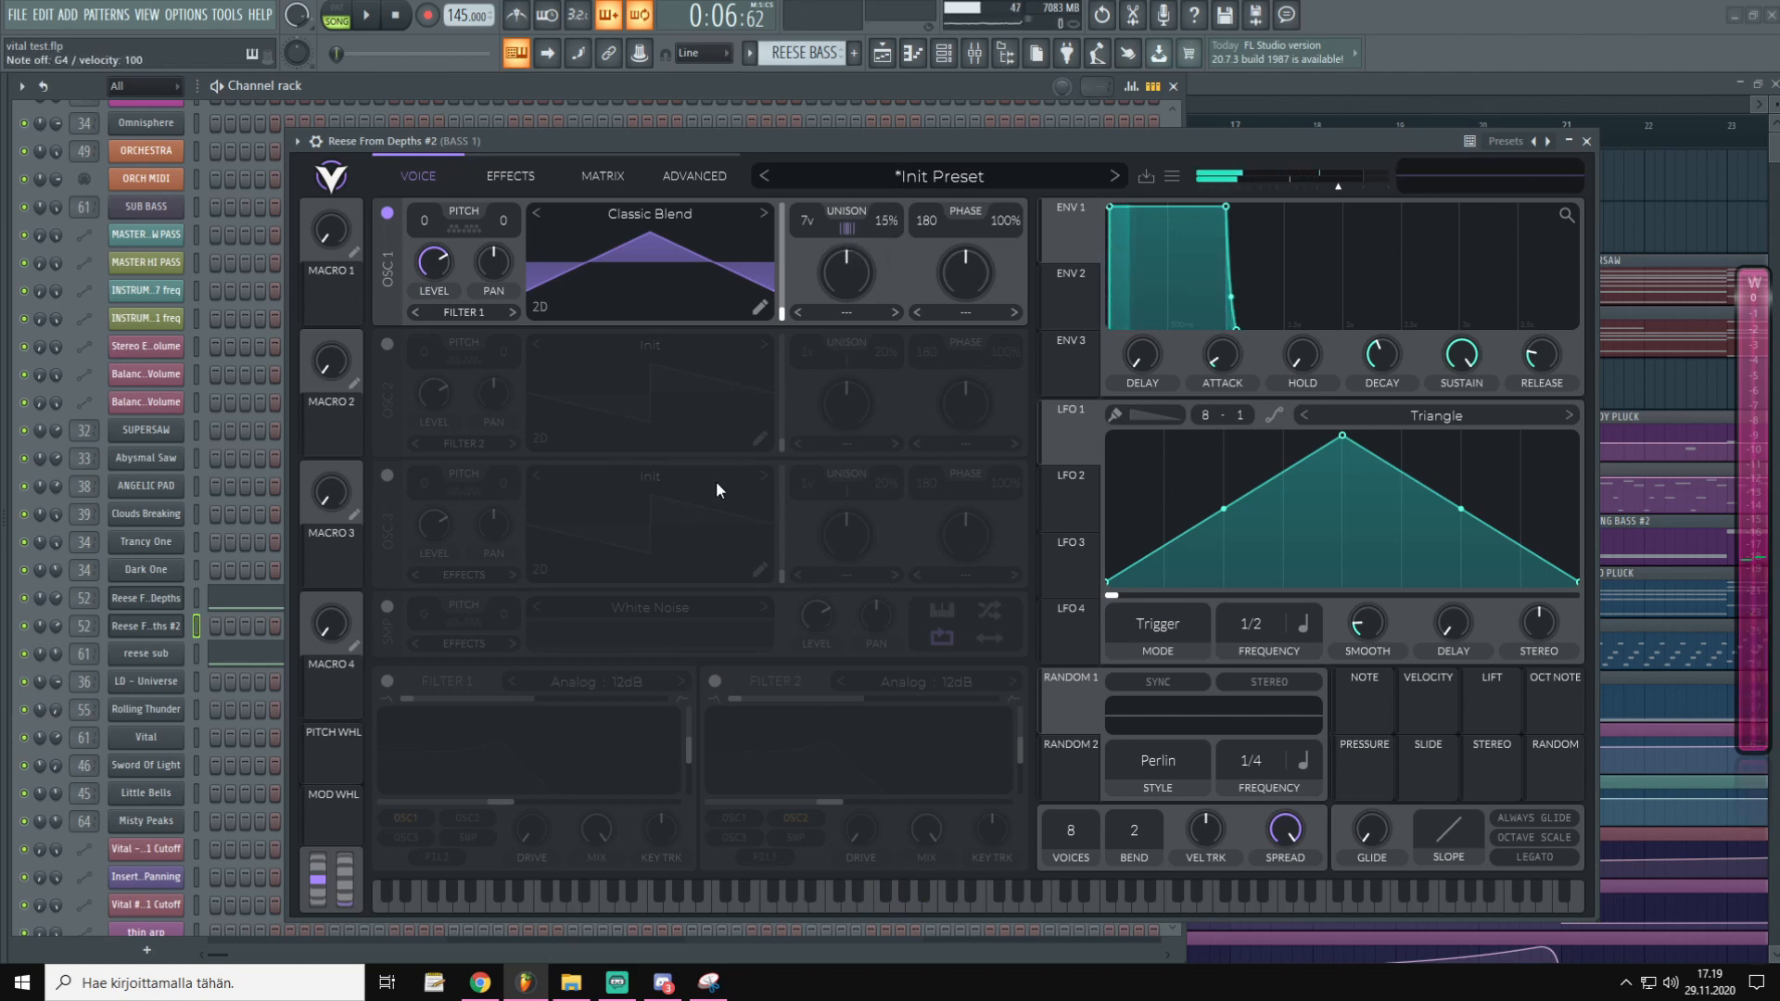
Transpose oscillator 1 to -24 and shift its wavetable position, then audition the patch
{"action": "left_click_drag", "start_coordinate": [428, 218], "coordinate": [480, 509]}
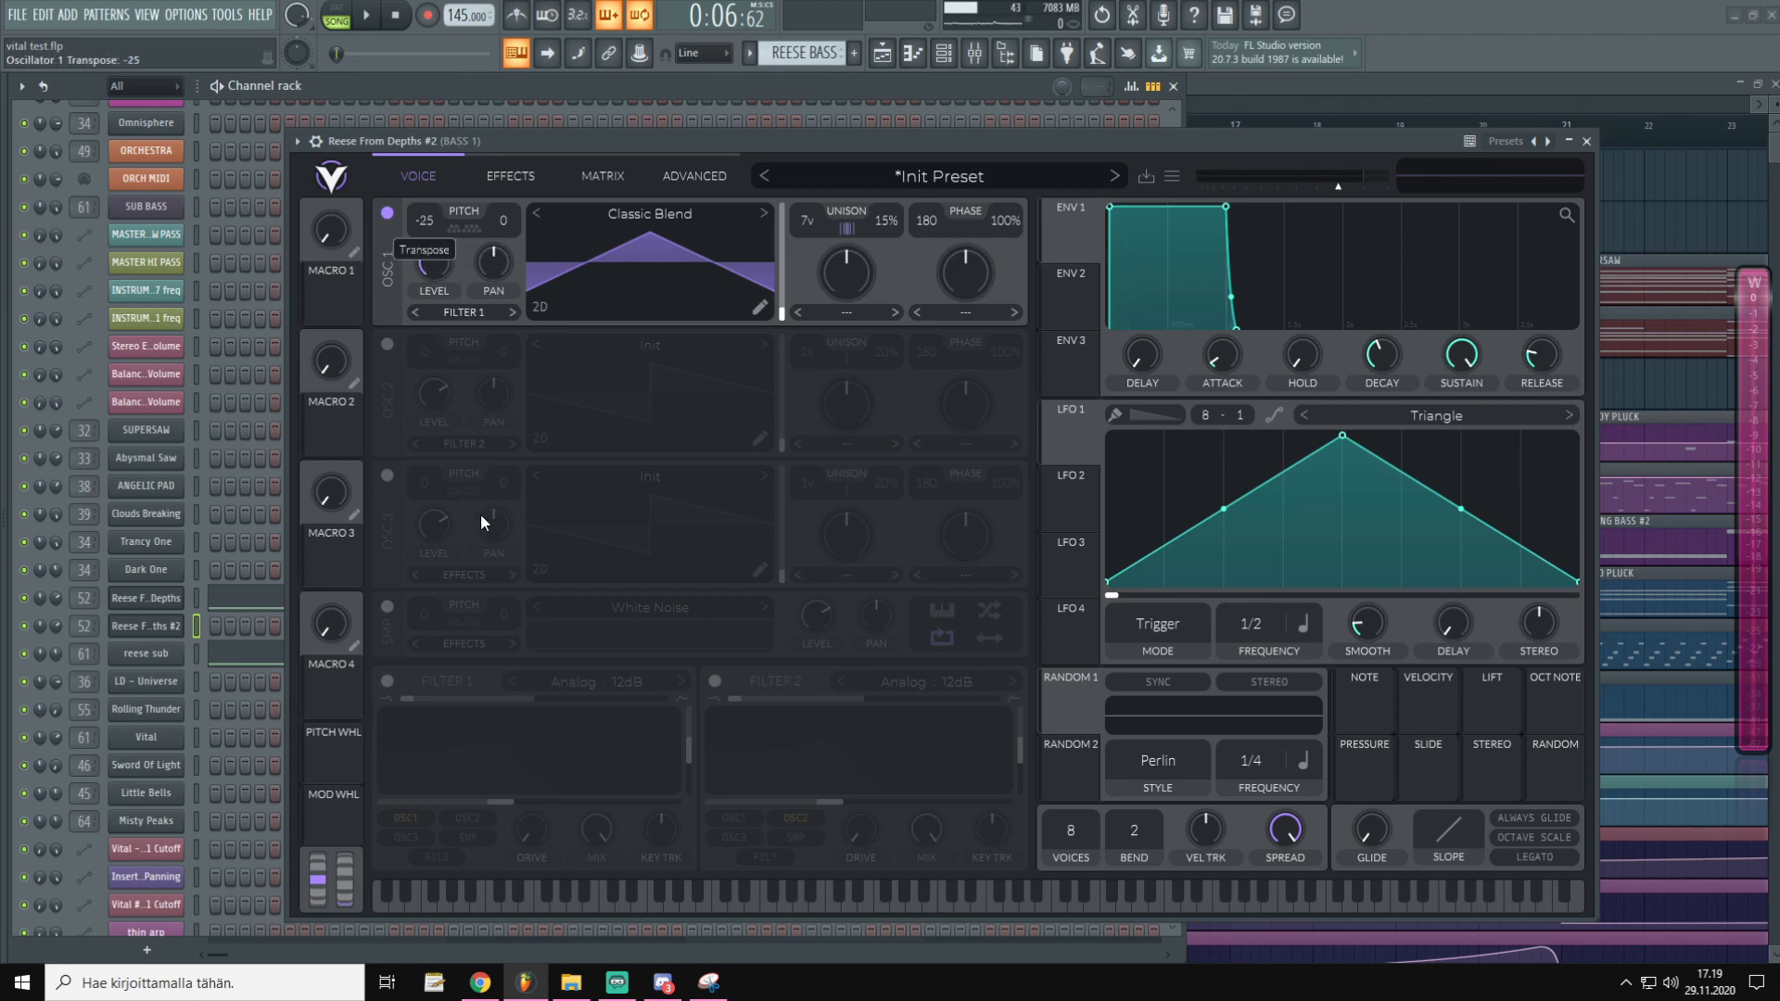
{"action": "left_click_drag", "start_coordinate": [480, 520], "coordinate": [480, 503]}
{"action": "left_click_drag", "start_coordinate": [771, 314], "coordinate": [771, 258]}
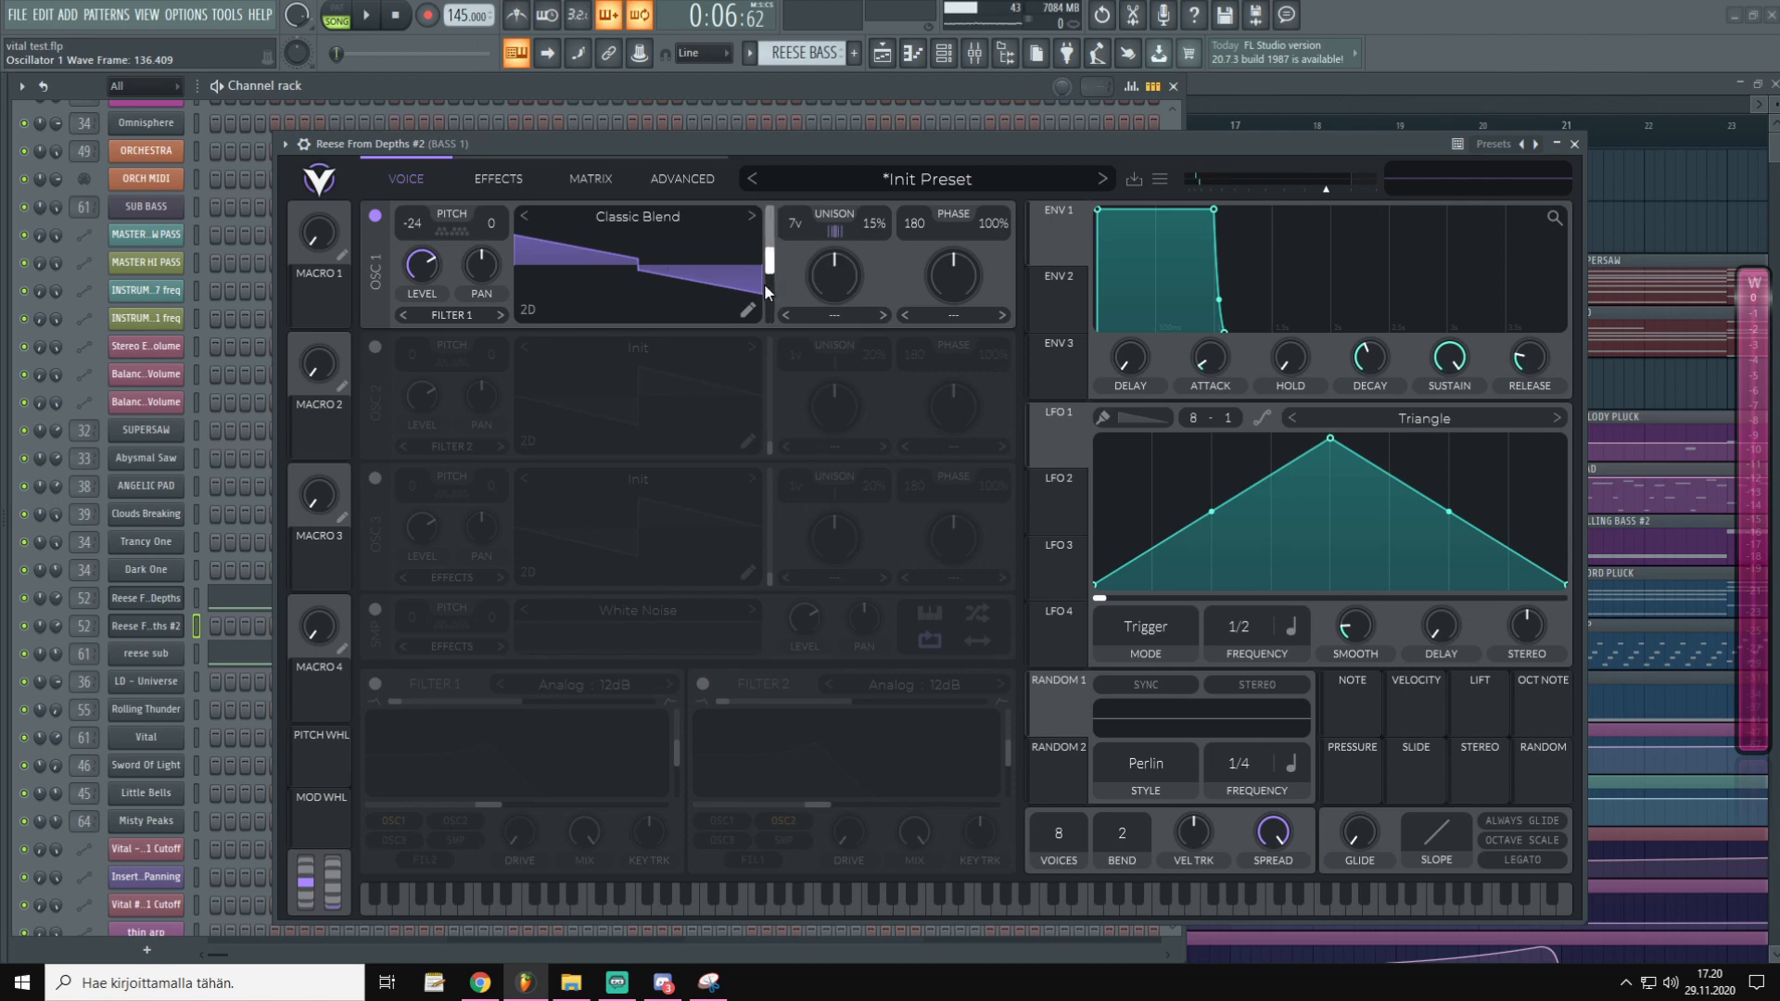
{"action": "left_click_drag", "start_coordinate": [772, 267], "coordinate": [770, 269]}
{"action": "mouse_move", "coordinate": [770, 265]}
{"action": "left_mouse_down"}
{"action": "mouse_move", "coordinate": [771, 324]}
{"action": "mouse_move", "coordinate": [770, 213]}
{"action": "mouse_move", "coordinate": [769, 265]}
{"action": "left_mouse_up"}
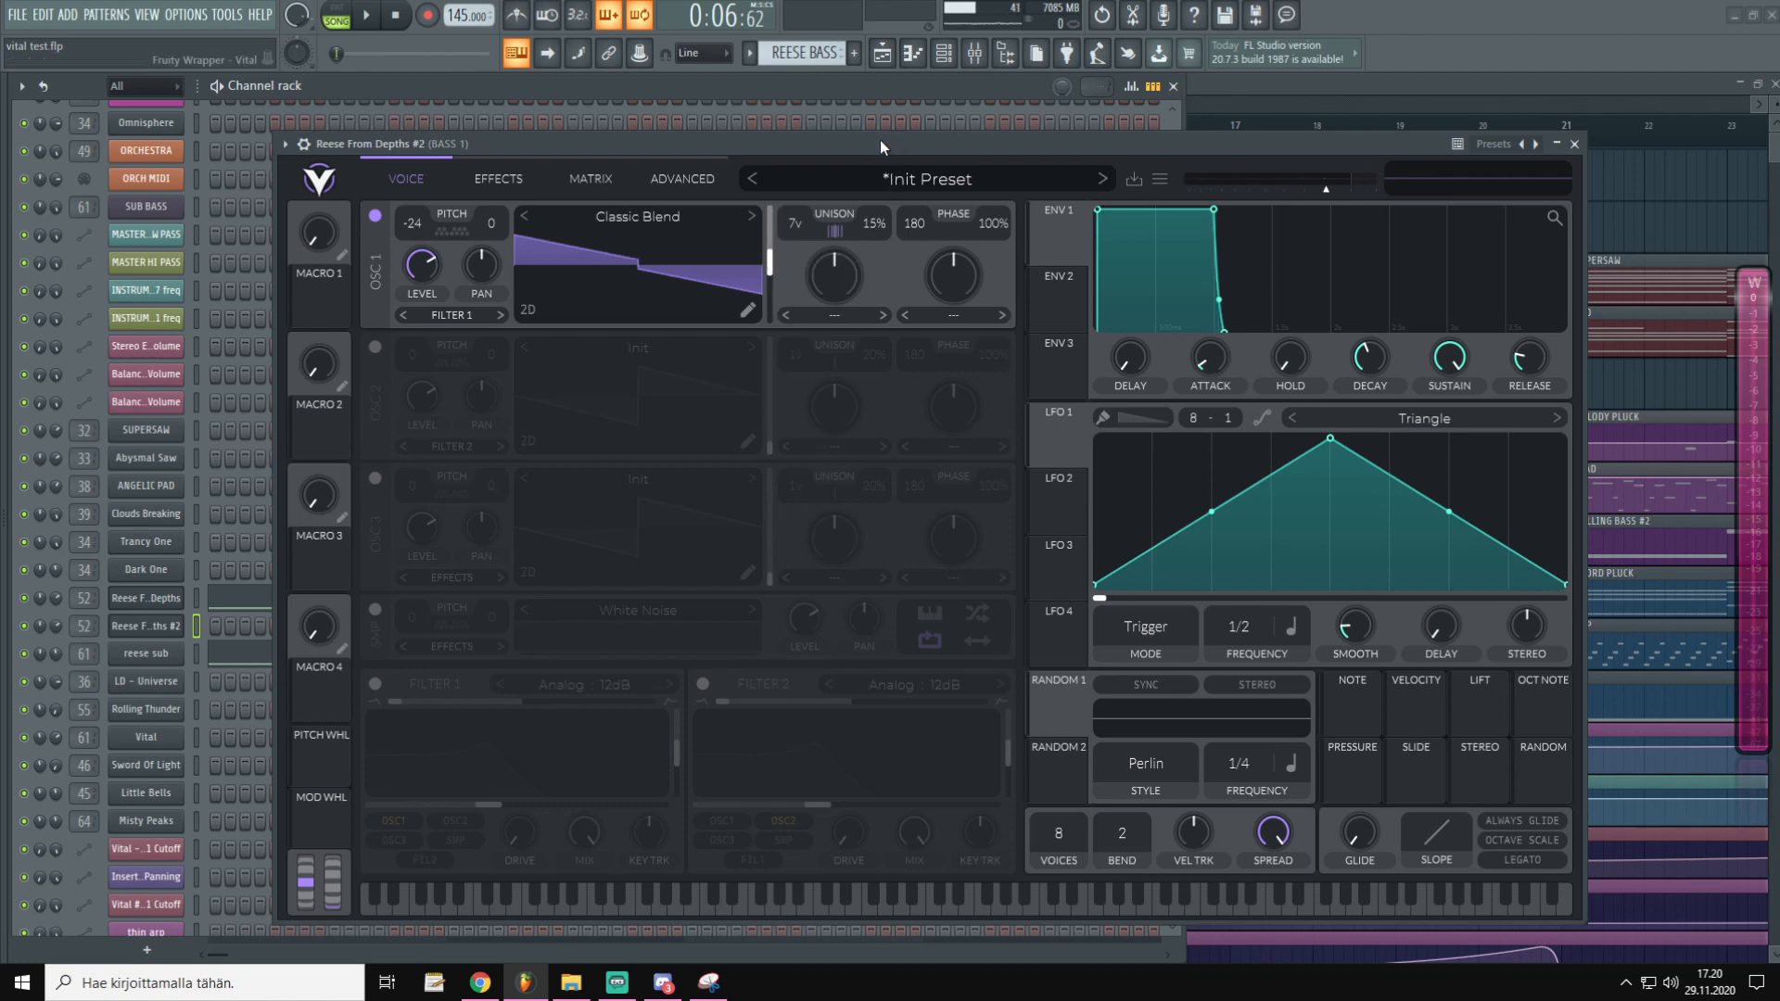
{"action": "key", "text": "m"}
{"action": "key", "text": "n"}
{"action": "key", "text": "x"}
Switch on oscillator 2 and load the Factory Classic Blend wavetable into it
{"action": "left_click", "coordinate": [375, 684]}
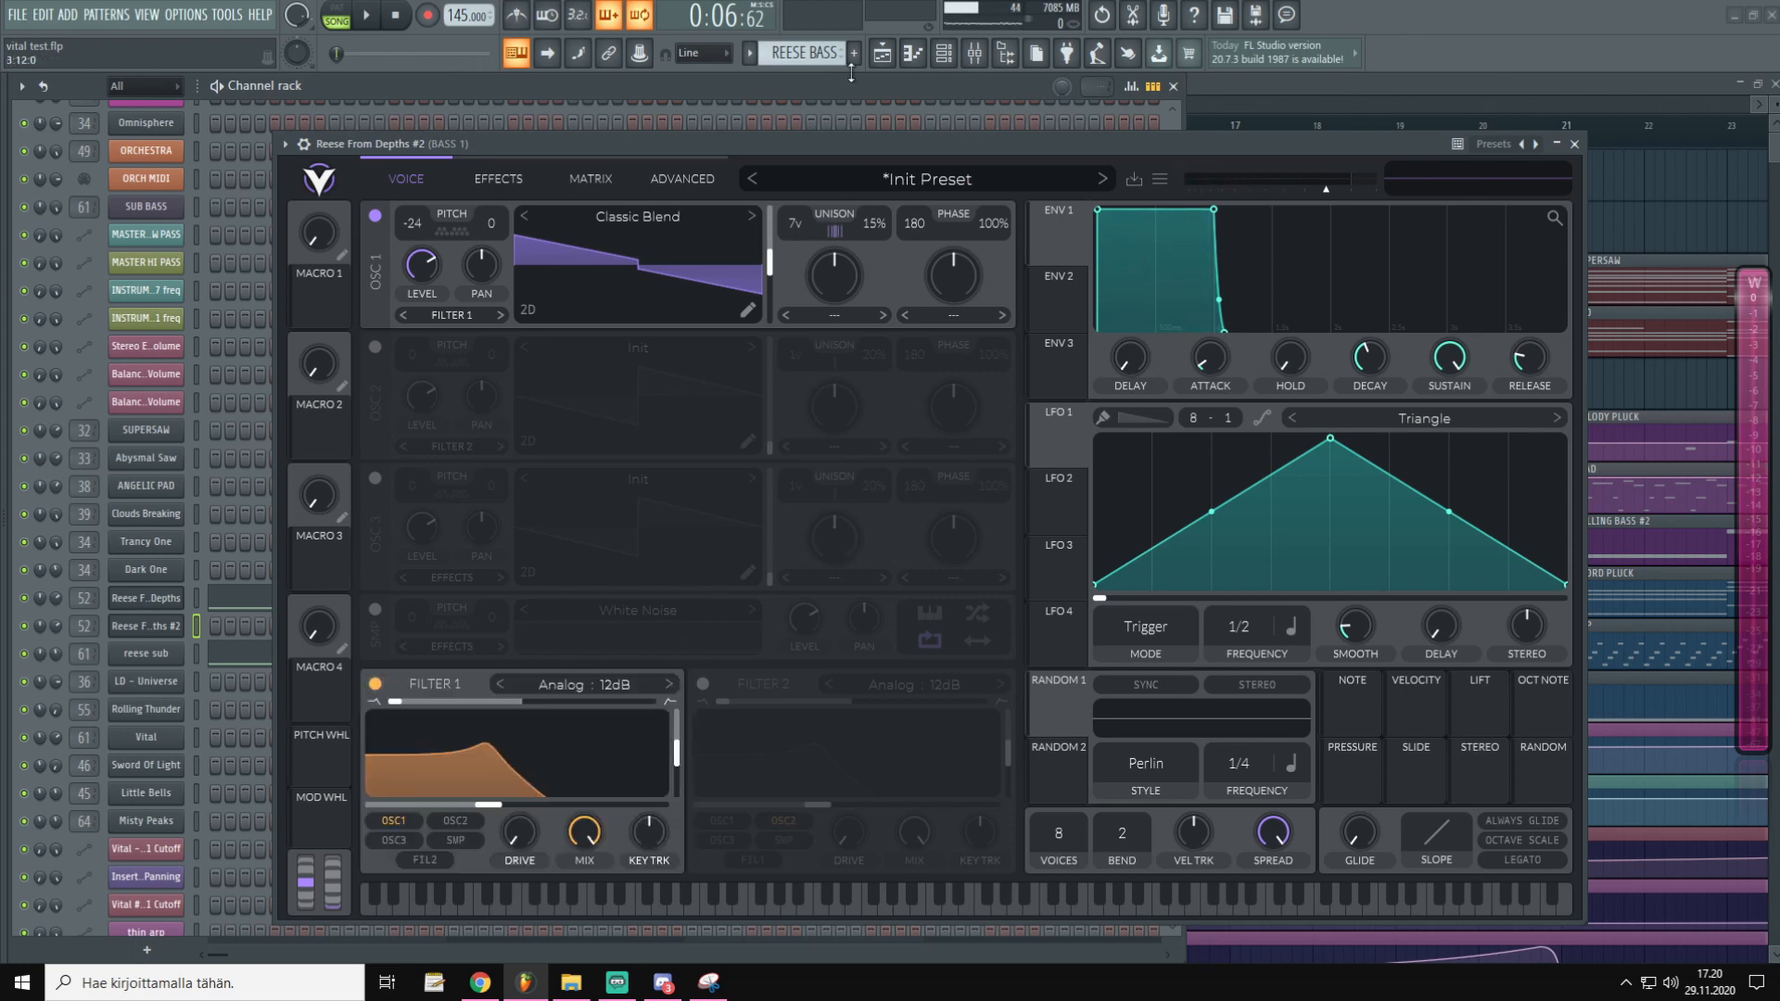
{"action": "left_click", "coordinate": [375, 683]}
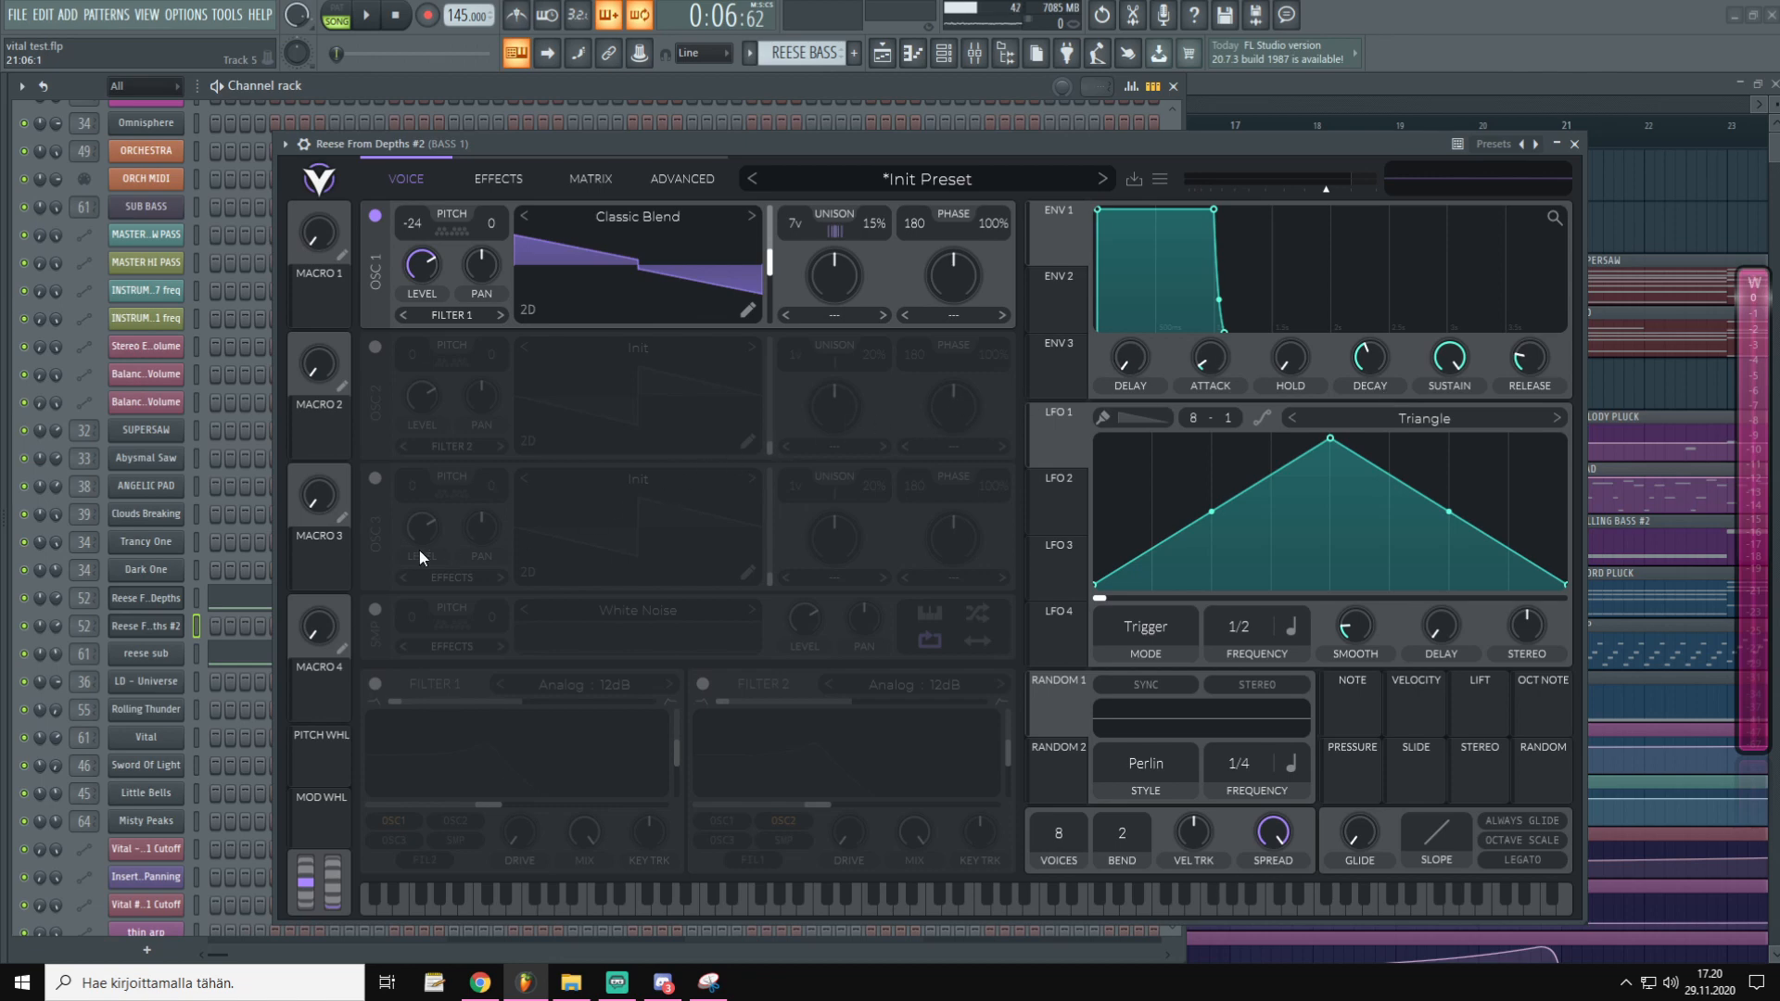
{"action": "left_click", "coordinate": [375, 347]}
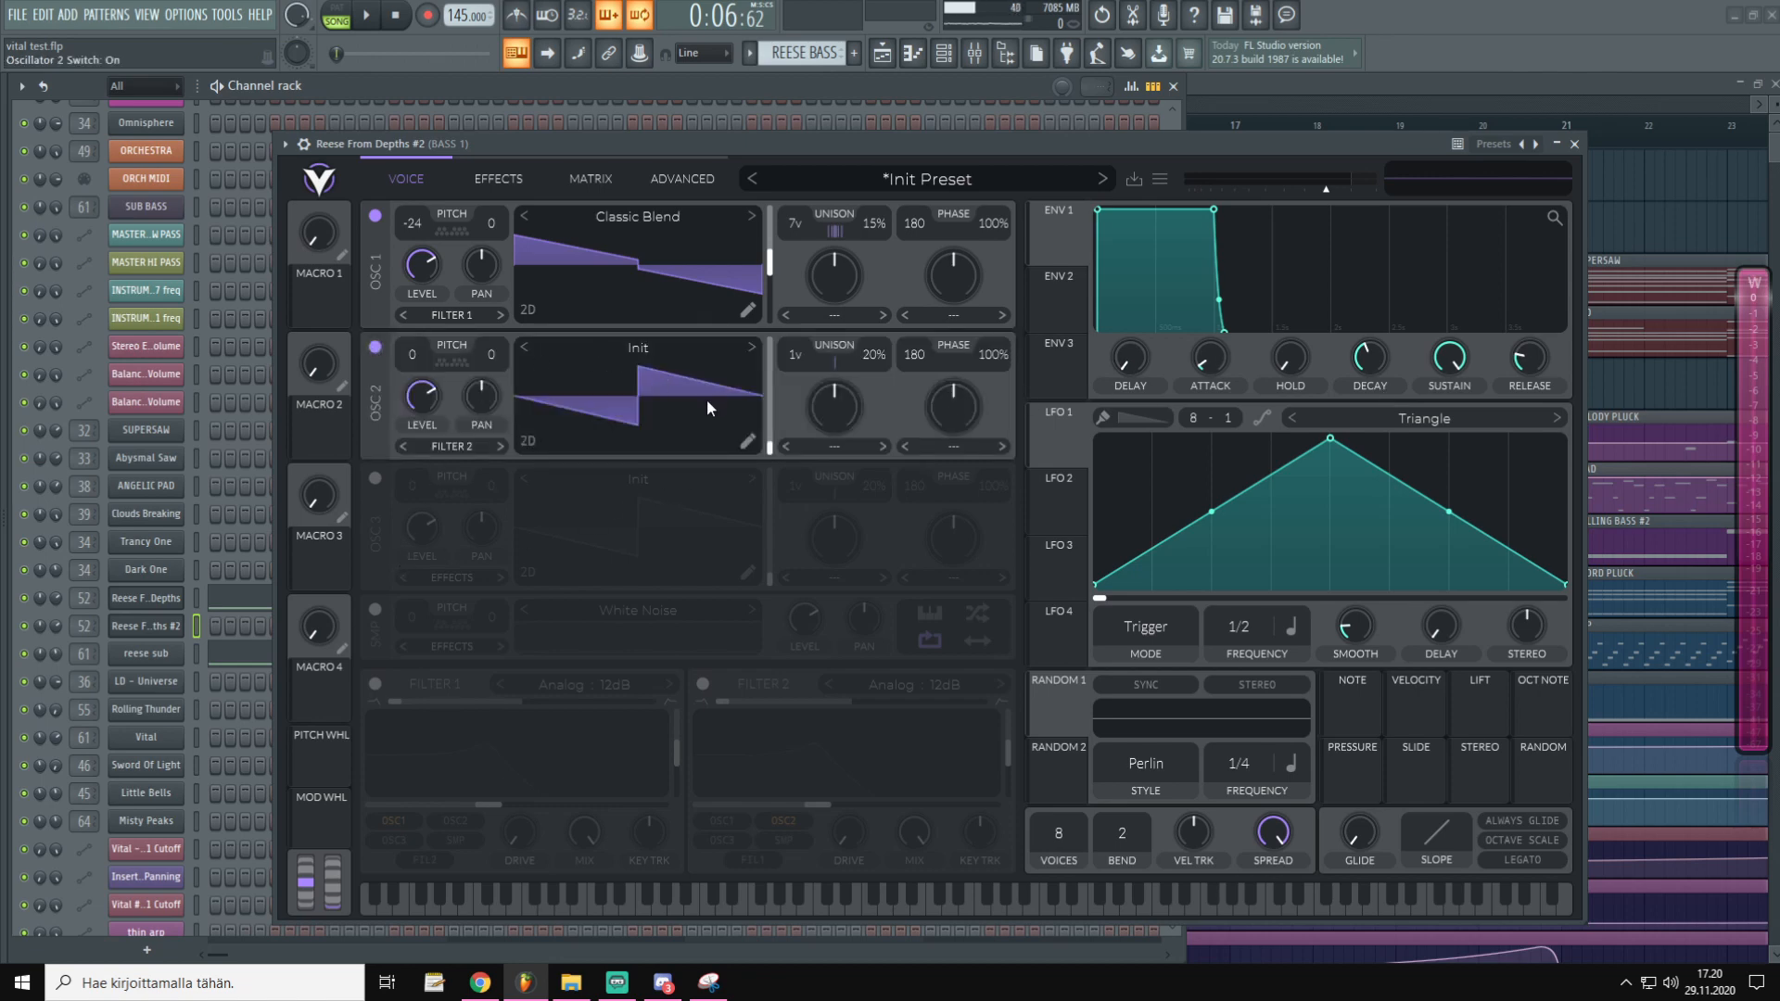
{"action": "left_click", "coordinate": [677, 345]}
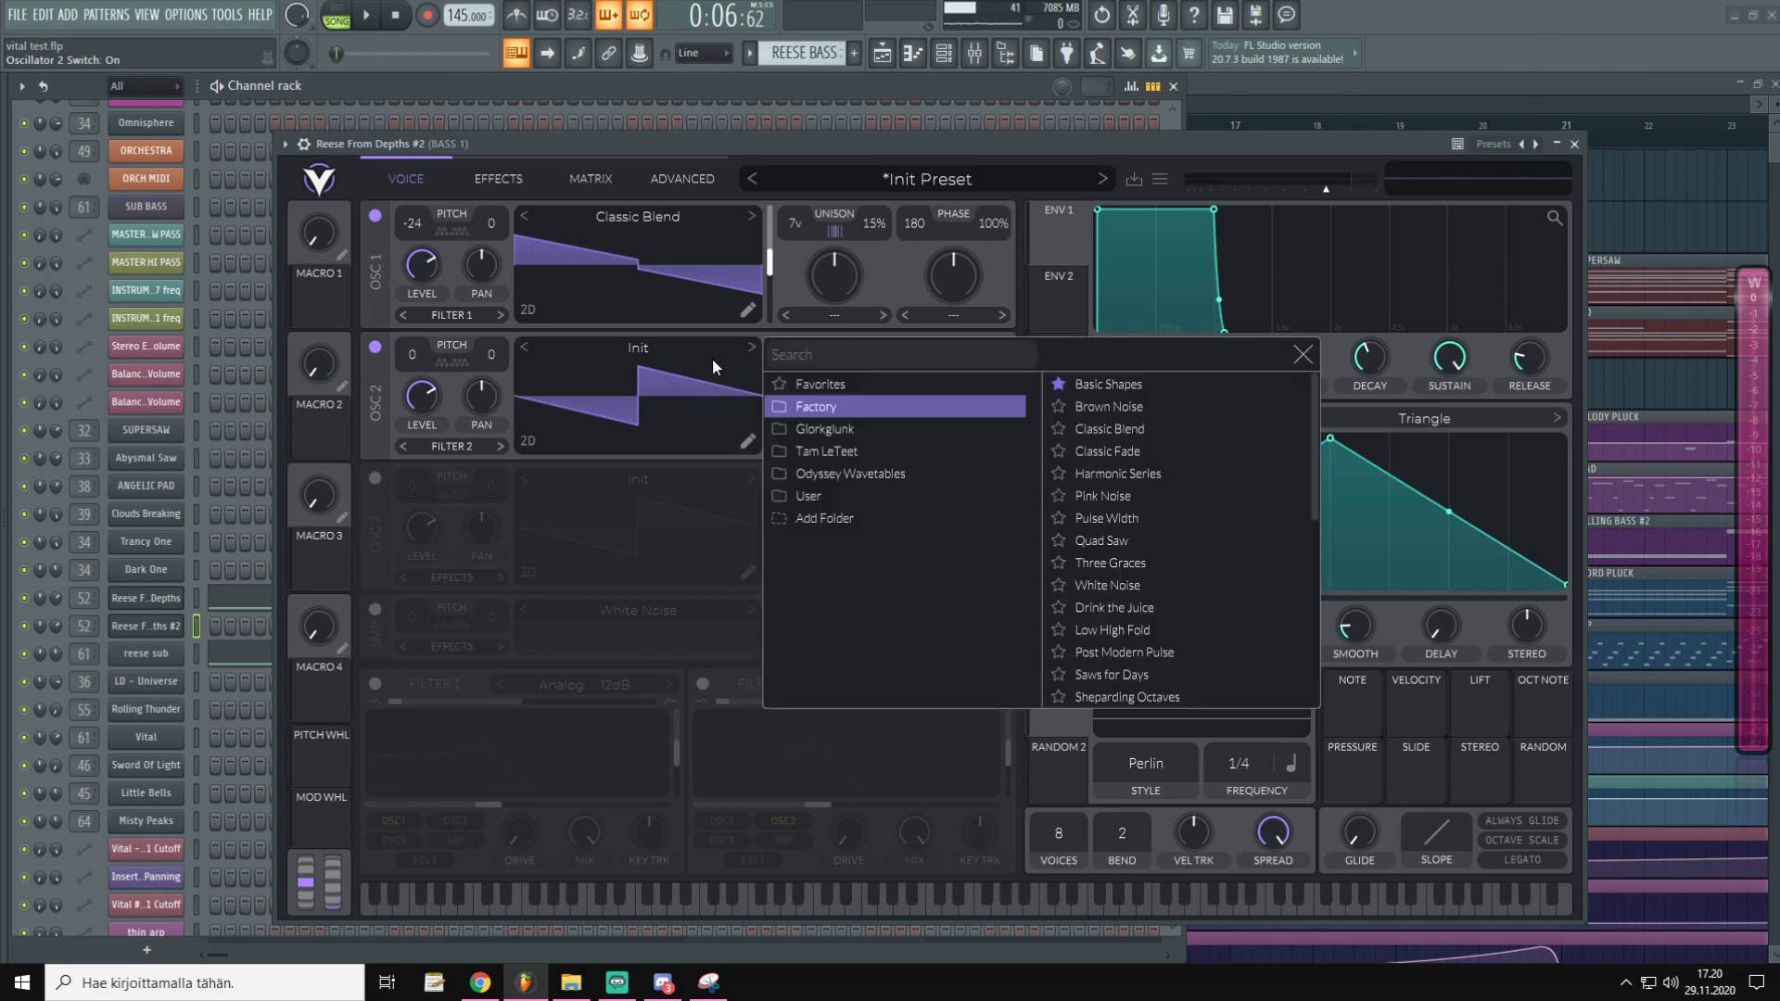
{"action": "left_click", "coordinate": [1110, 429]}
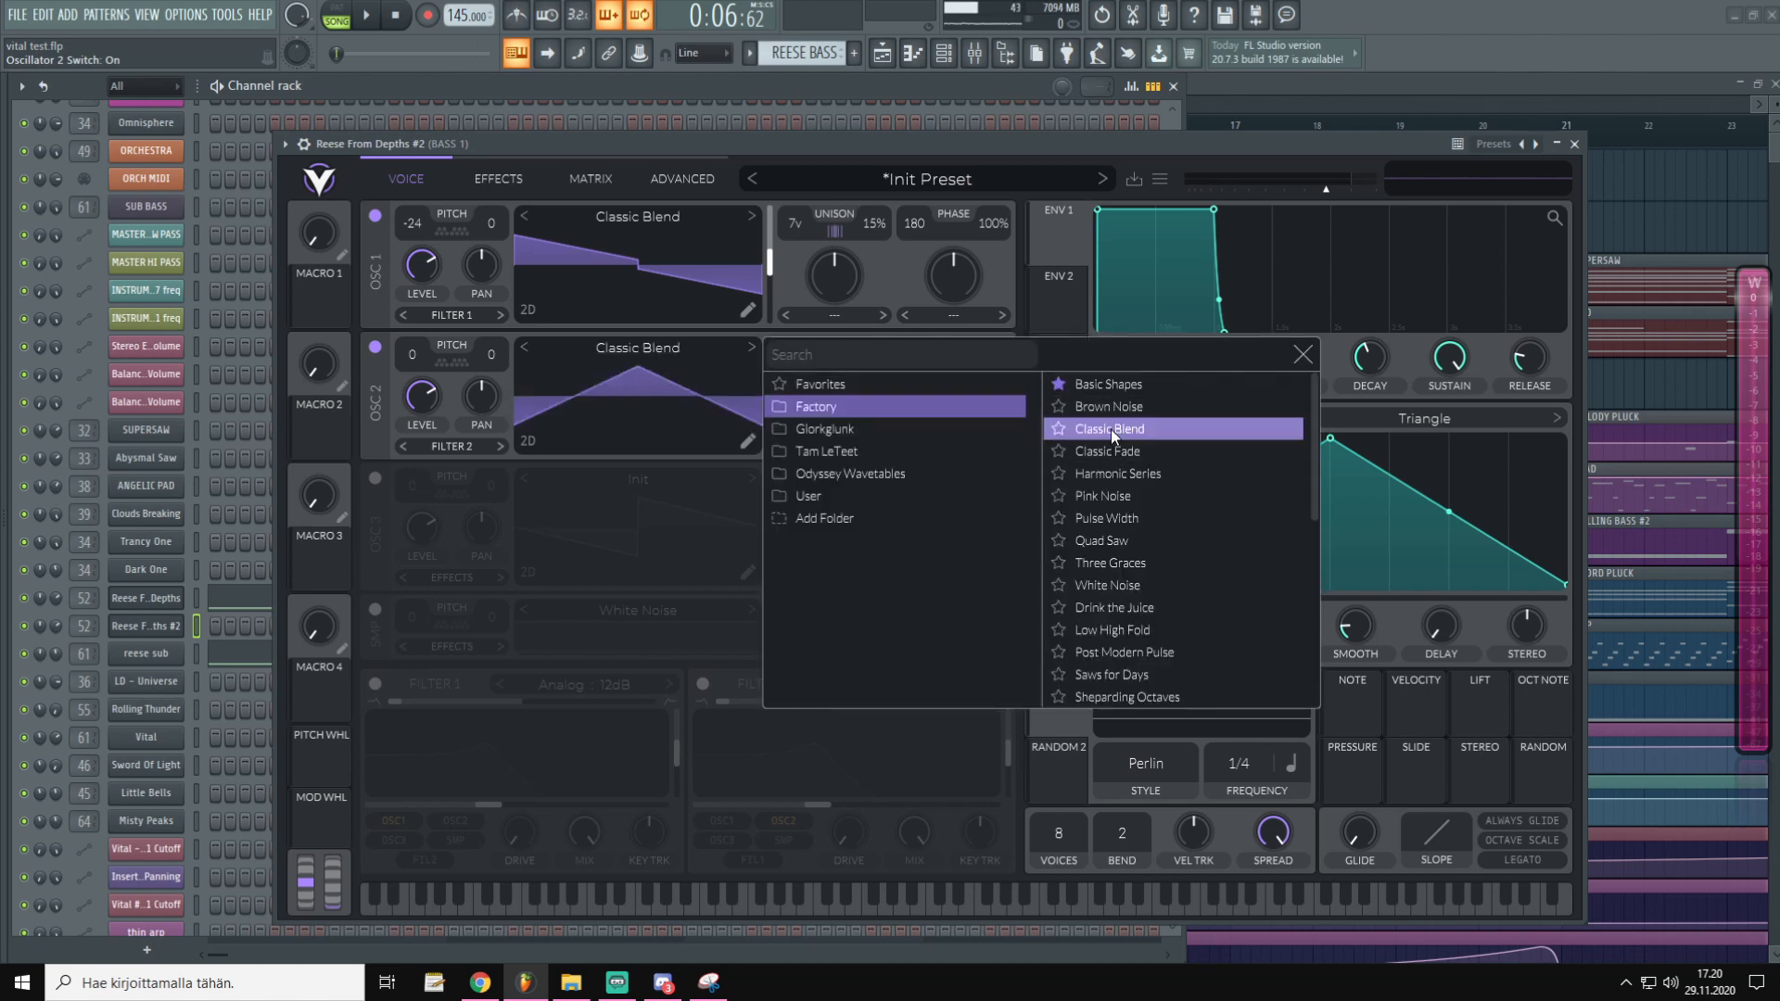
{"action": "left_click", "coordinate": [1300, 356]}
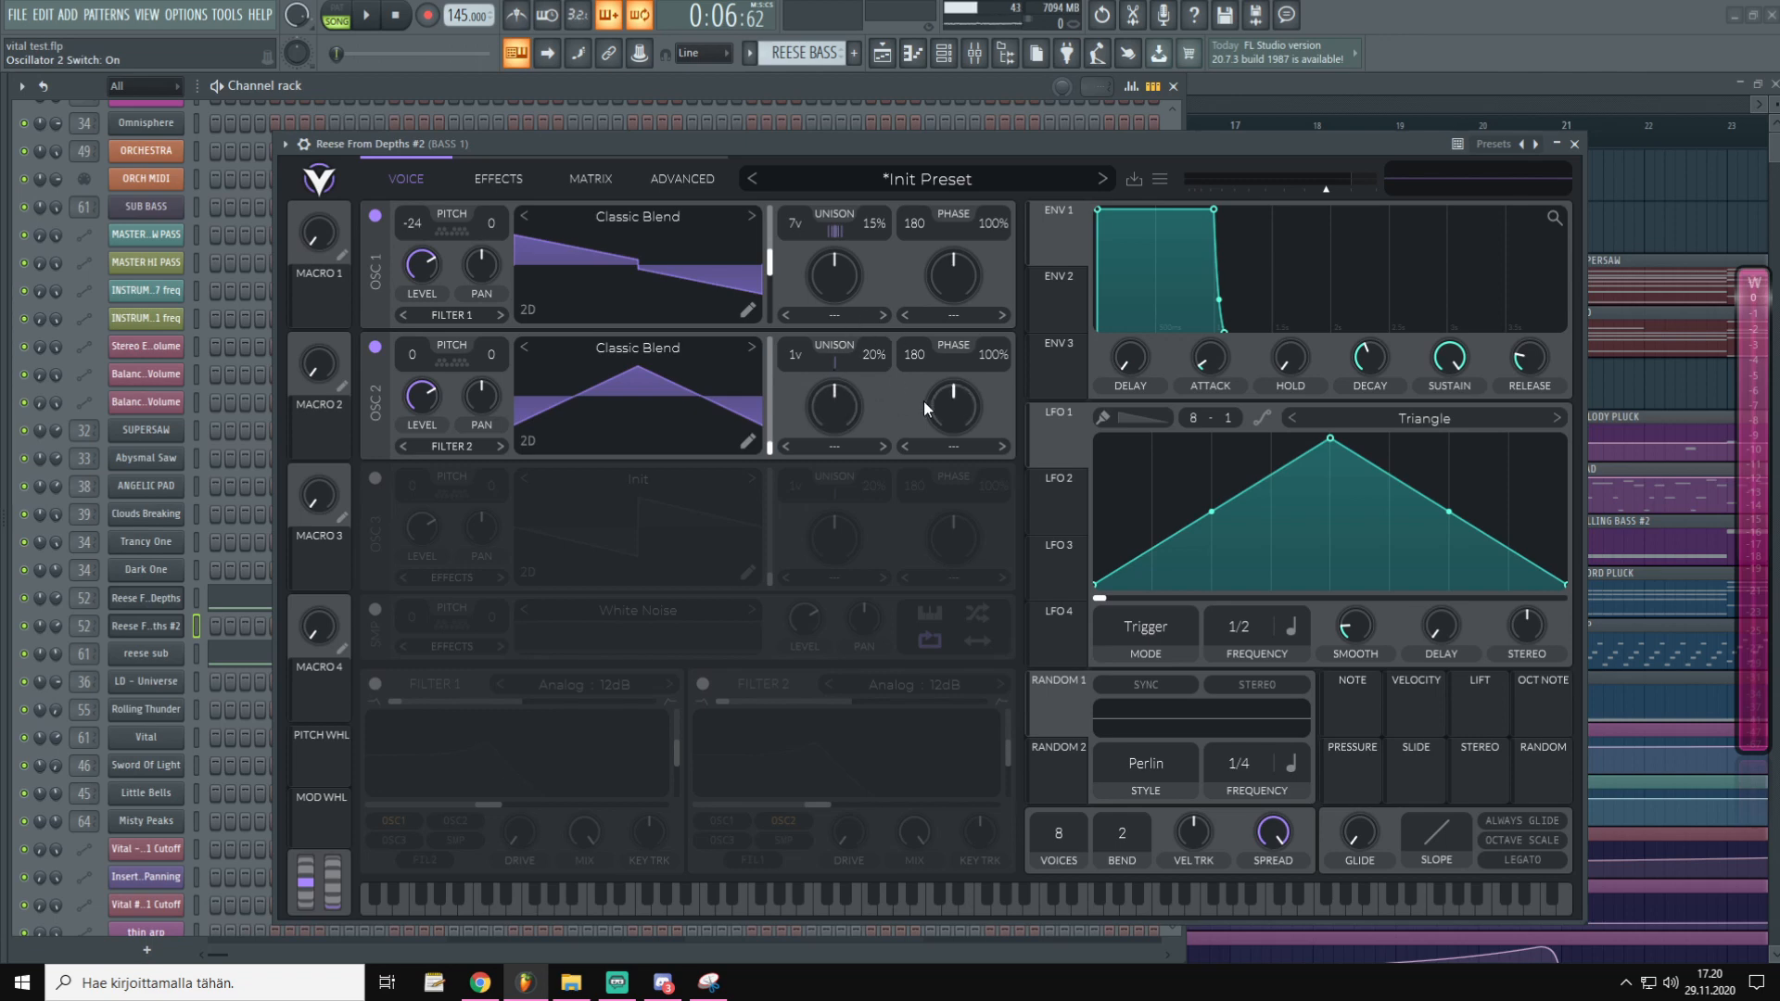
Shift oscillator 2's wavetable position, turn down its level and transpose it to -12
{"action": "key", "text": "c"}
{"action": "key", "text": "x"}
{"action": "left_click_drag", "start_coordinate": [770, 447], "coordinate": [777, 404]}
{"action": "key", "text": "b"}
{"action": "key", "text": "c"}
{"action": "key", "text": "x"}
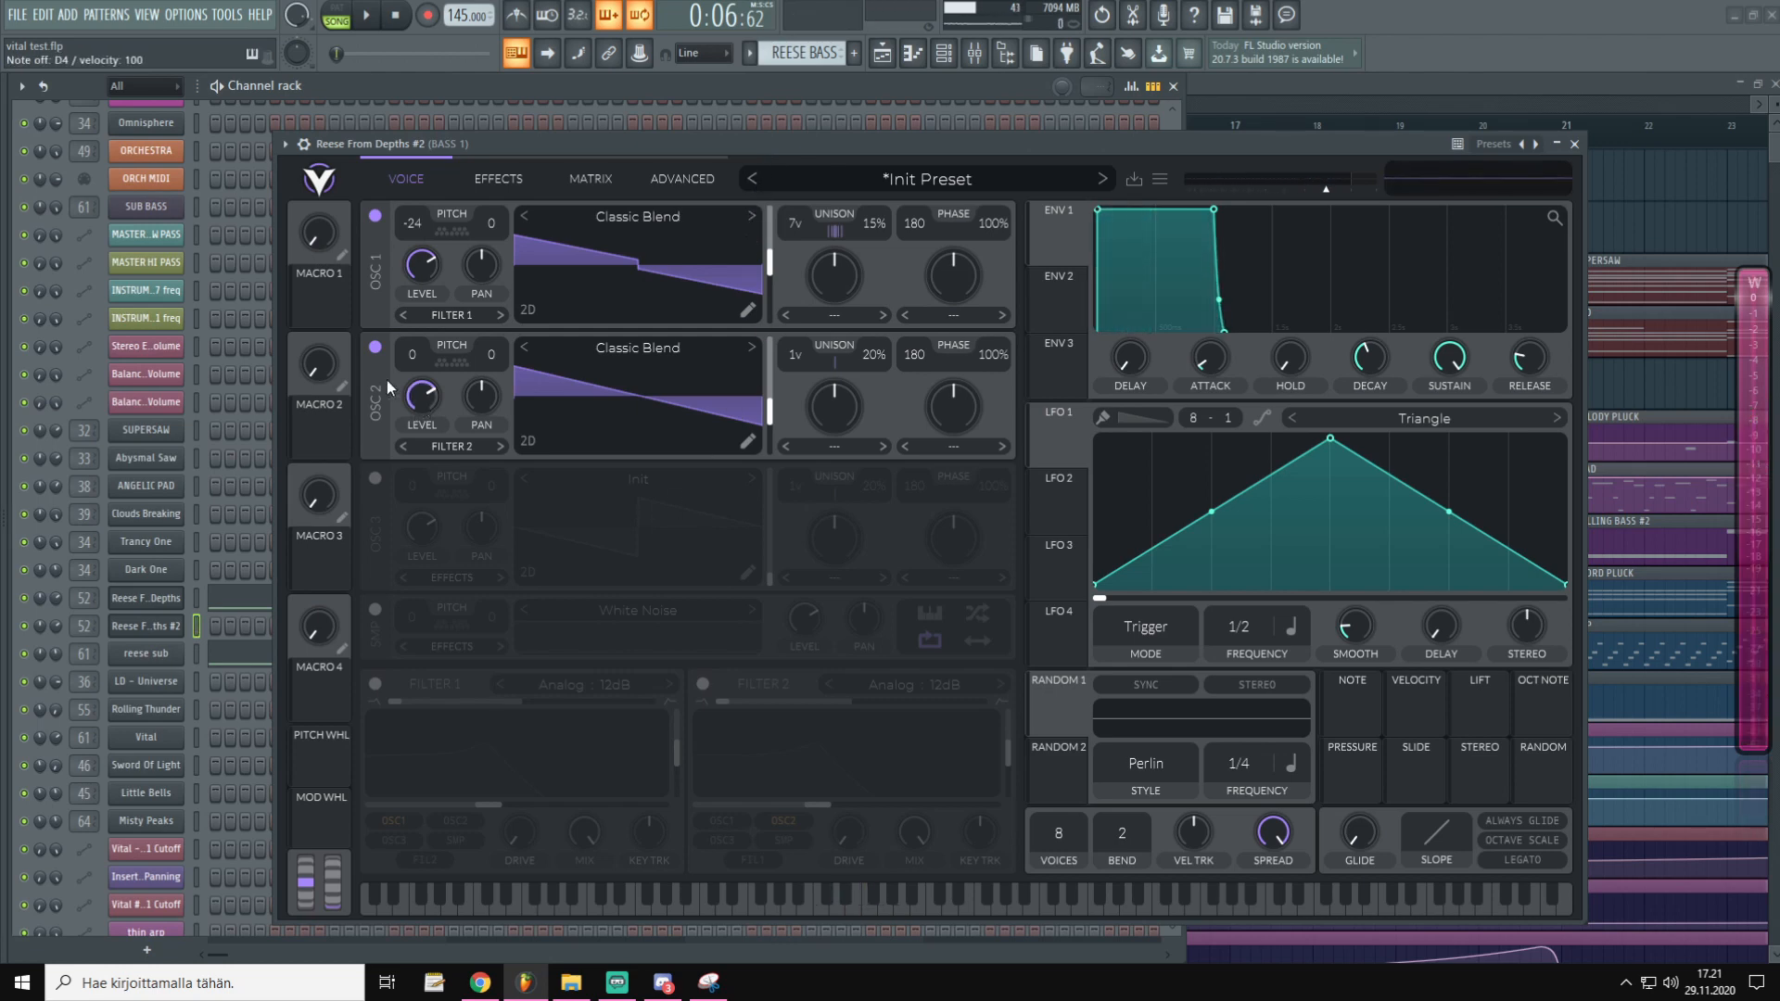
{"action": "left_click_drag", "start_coordinate": [425, 395], "coordinate": [409, 448]}
{"action": "key", "text": "c"}
{"action": "left_click_drag", "start_coordinate": [412, 359], "coordinate": [436, 492]}
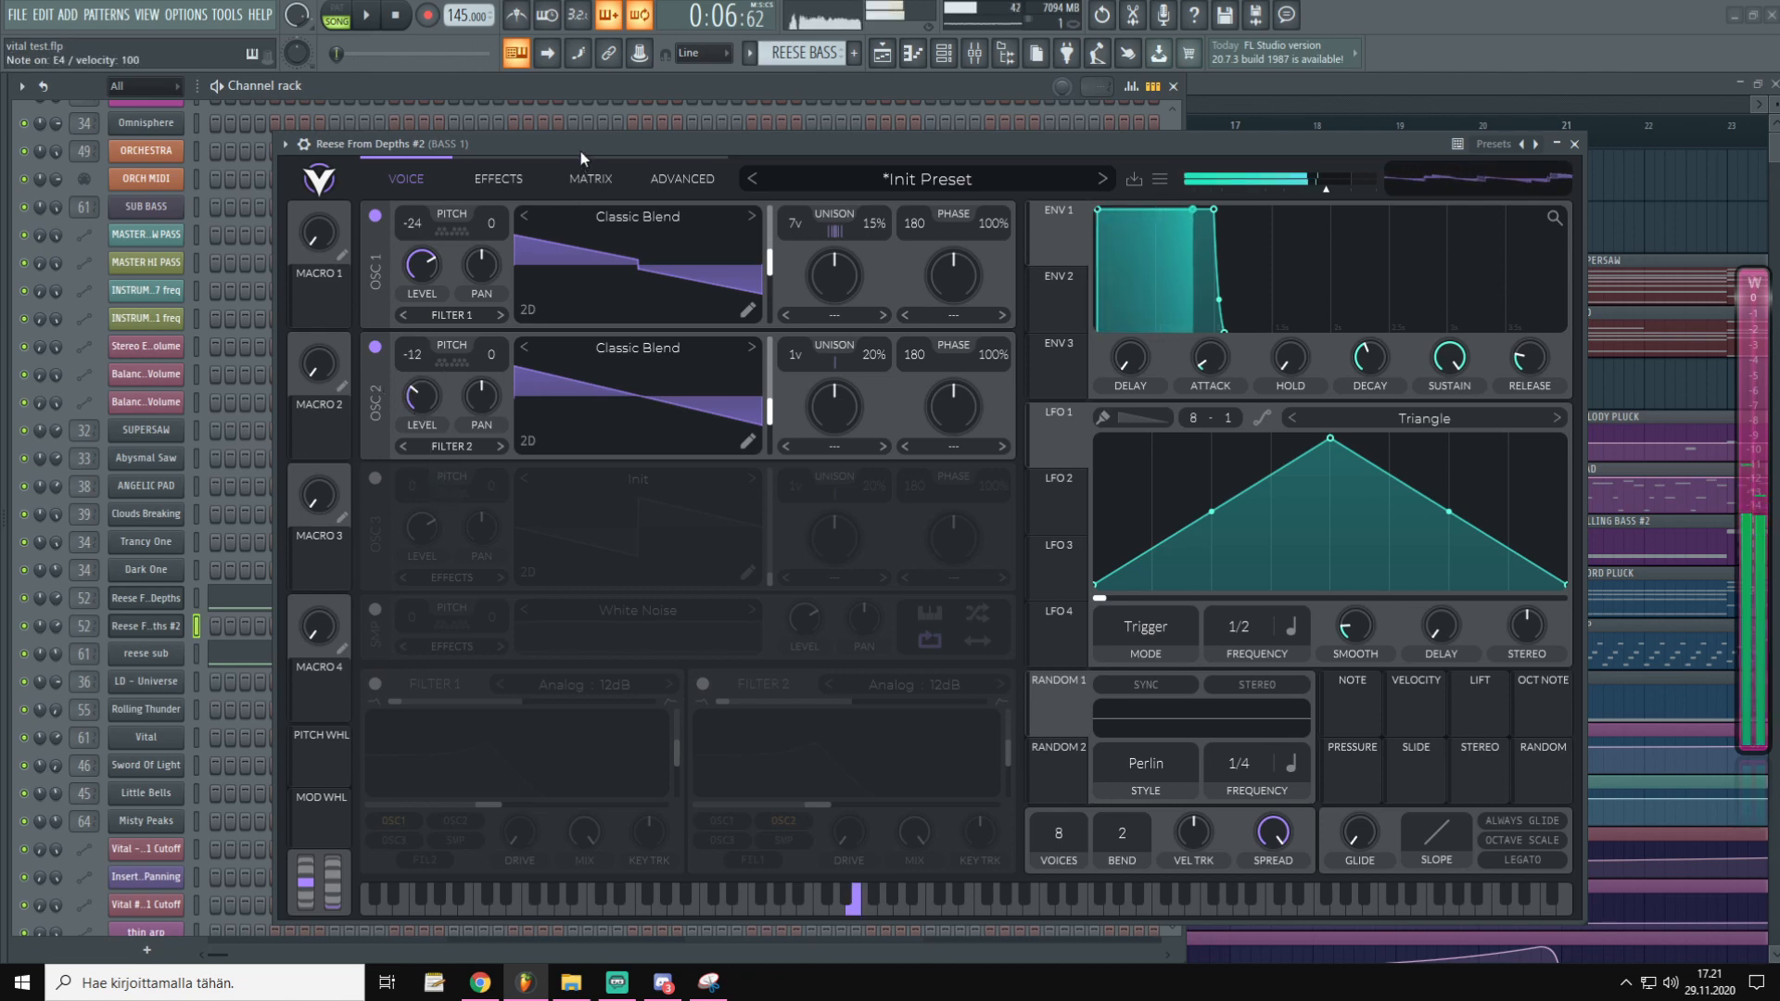
{"action": "left_click", "coordinate": [375, 347]}
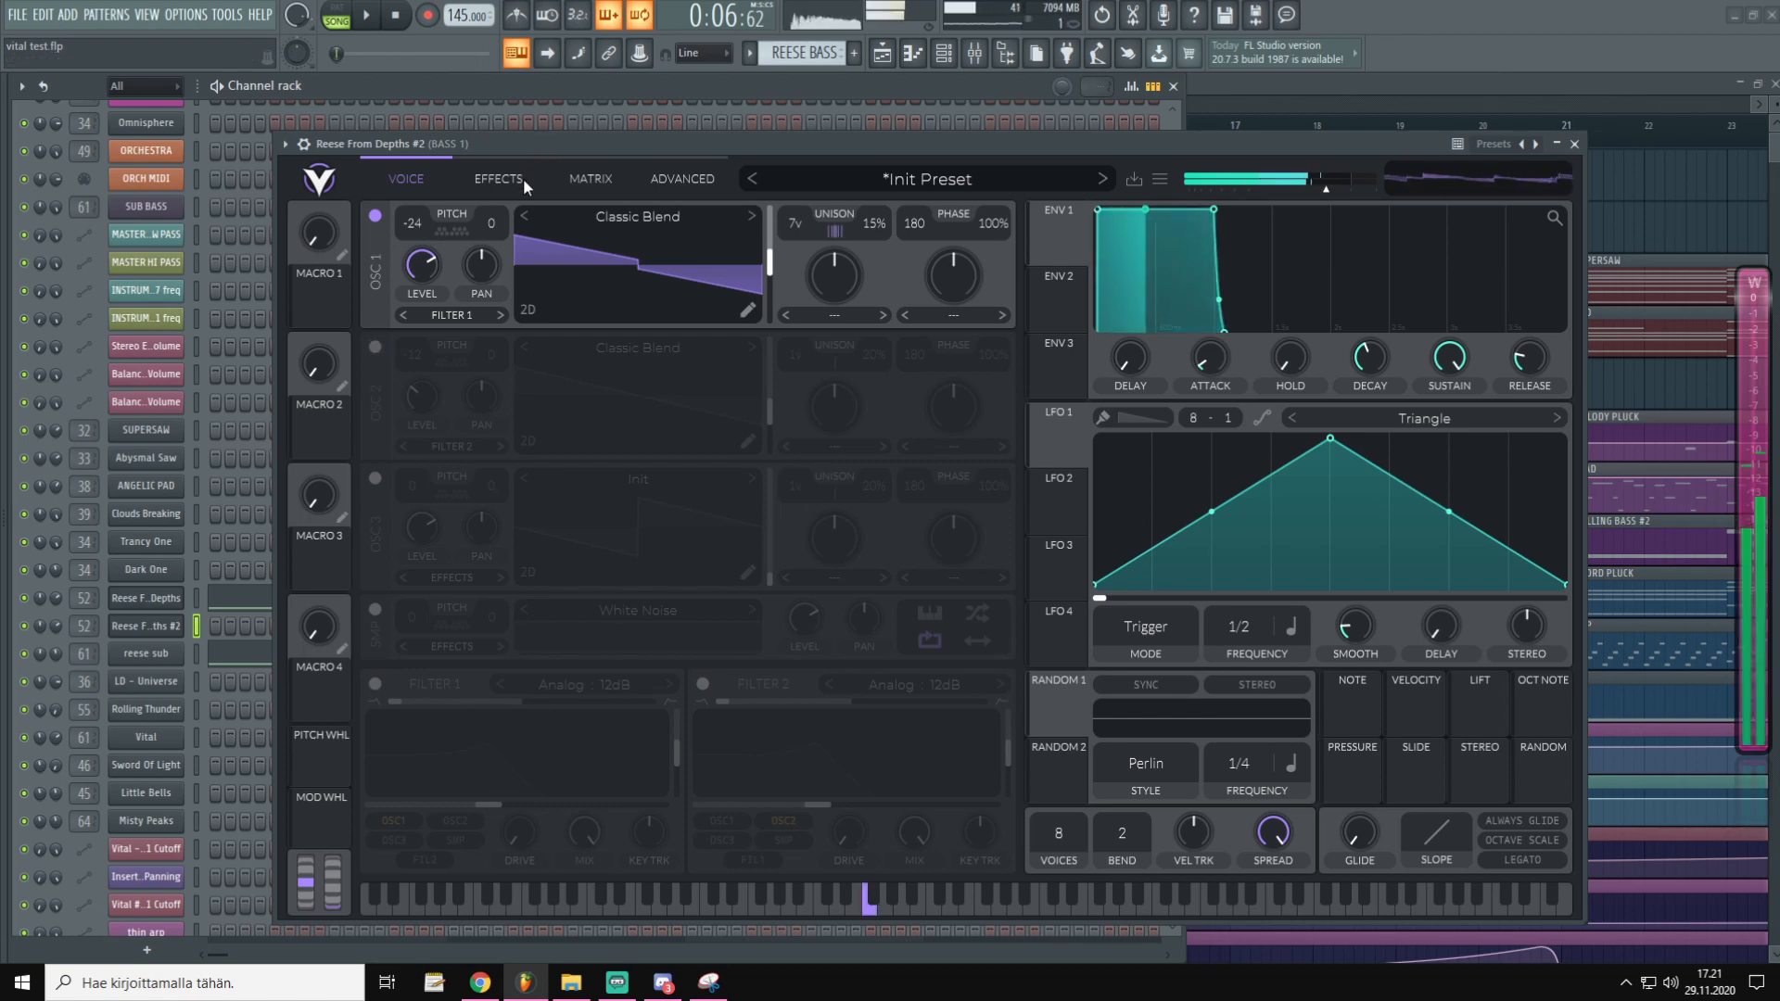
{"action": "left_click", "coordinate": [375, 347]}
{"action": "key", "text": "c"}
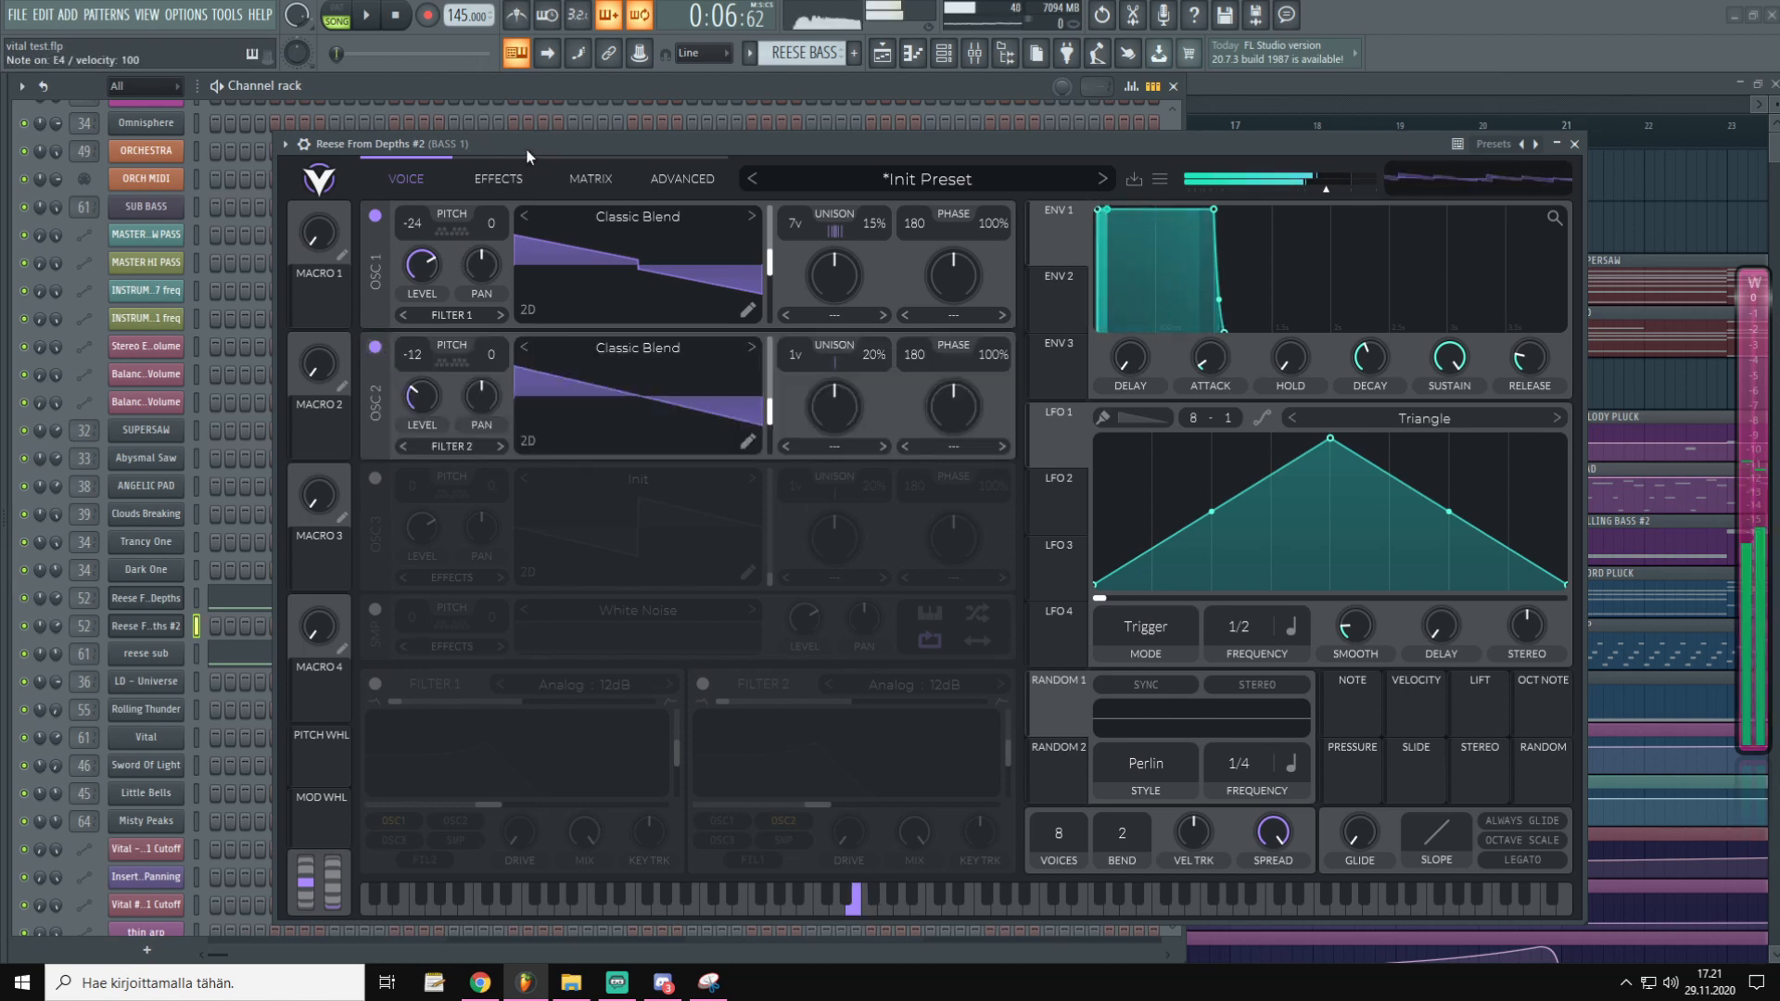
{"action": "key", "text": "x"}
{"action": "key", "text": "n"}
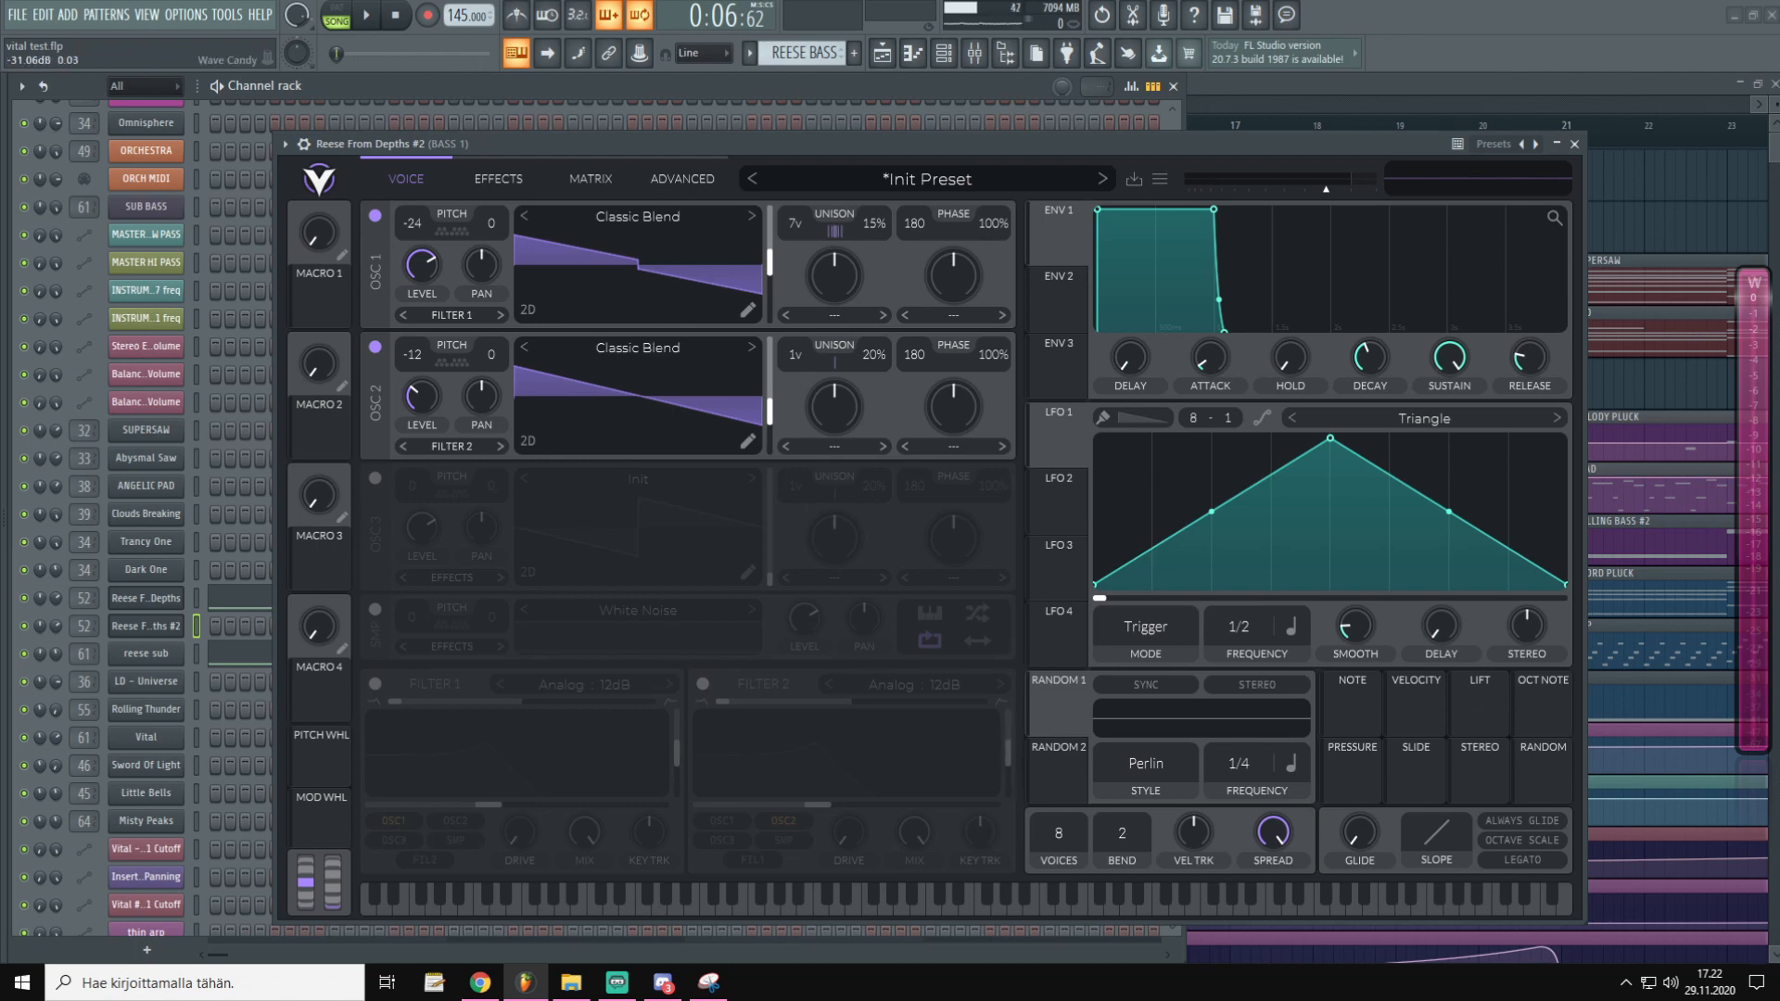
Enable Filter 1 and route both OSC 1 and OSC 2 outputs to Filter 1+2
{"action": "left_click", "coordinate": [374, 683]}
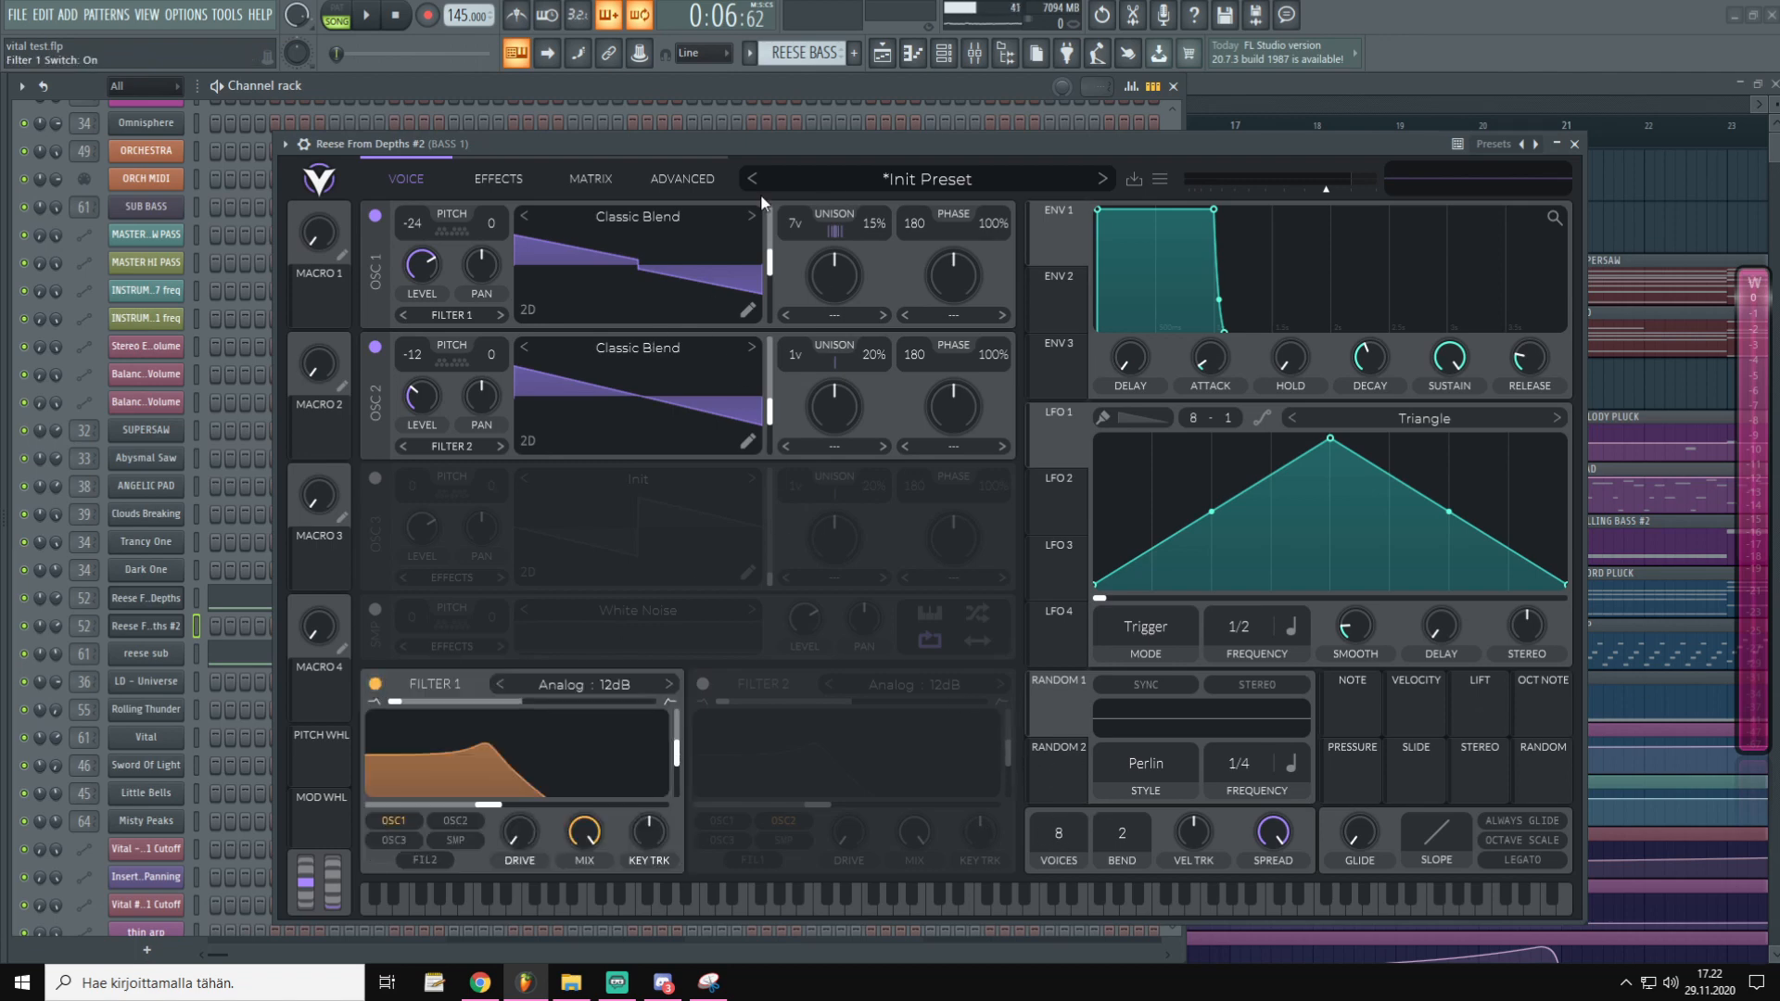
{"action": "left_click_drag", "start_coordinate": [713, 142], "coordinate": [710, 142]}
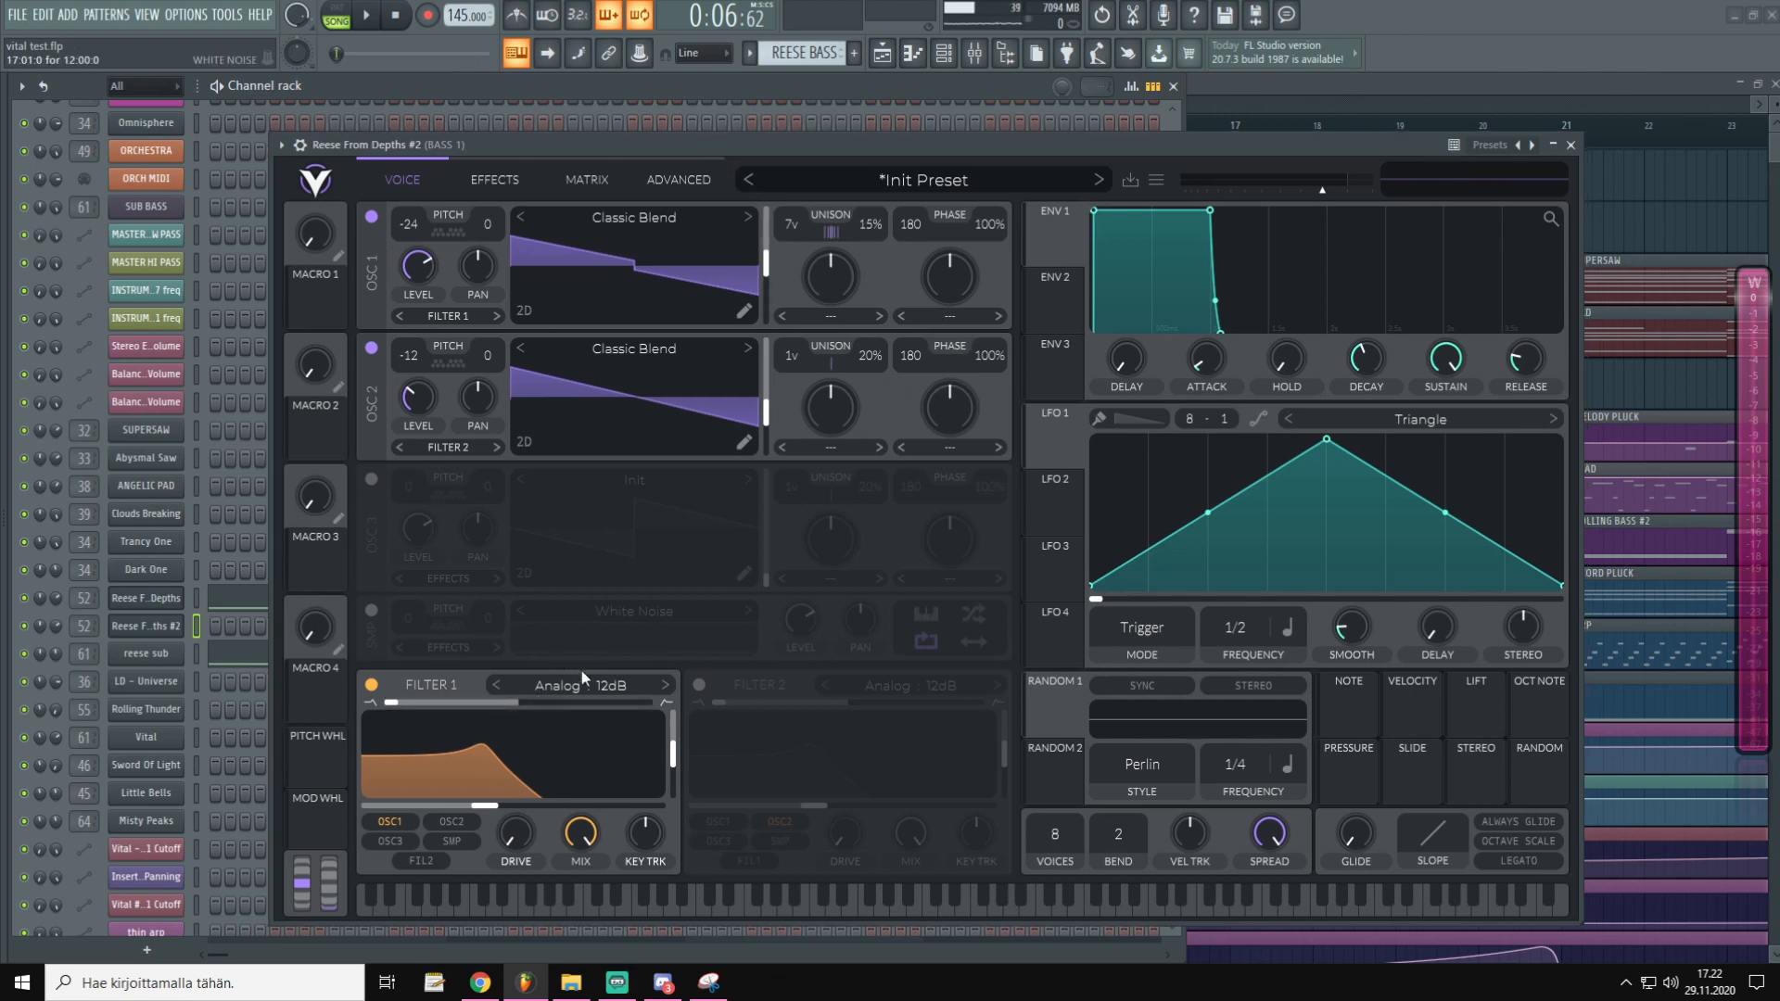
{"action": "left_click_drag", "start_coordinate": [648, 149], "coordinate": [638, 143]}
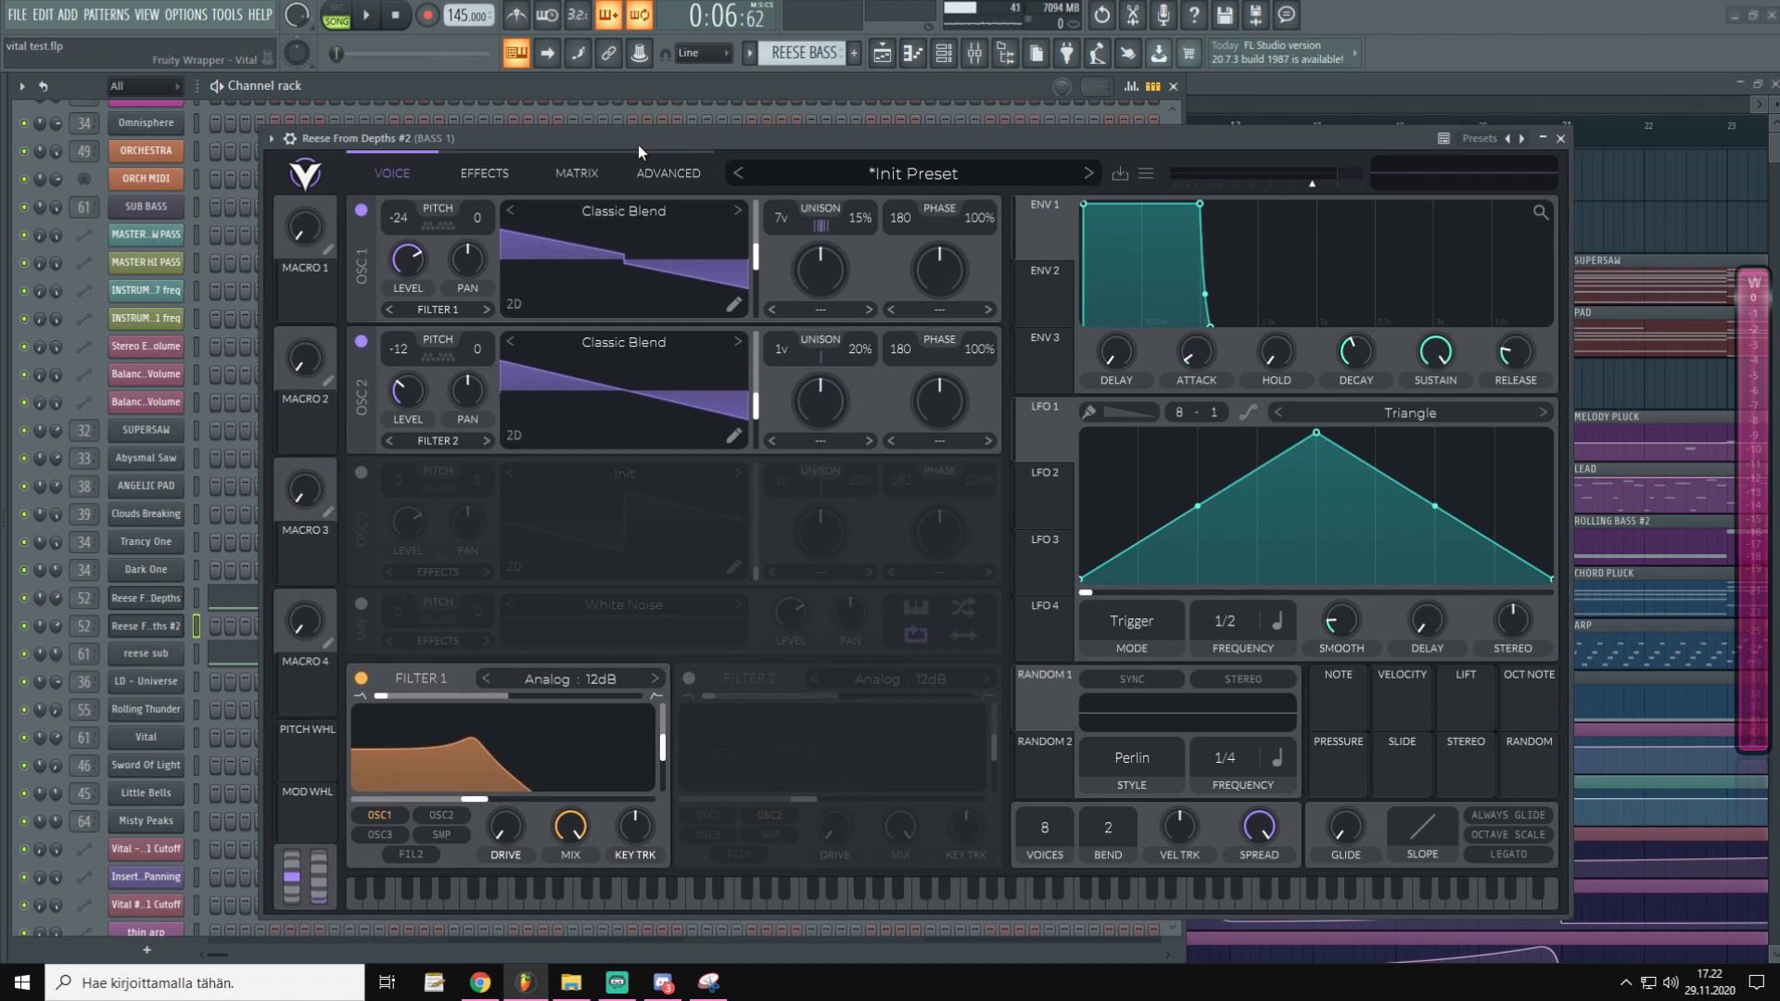
{"action": "key", "text": "x"}
{"action": "key", "text": "c"}
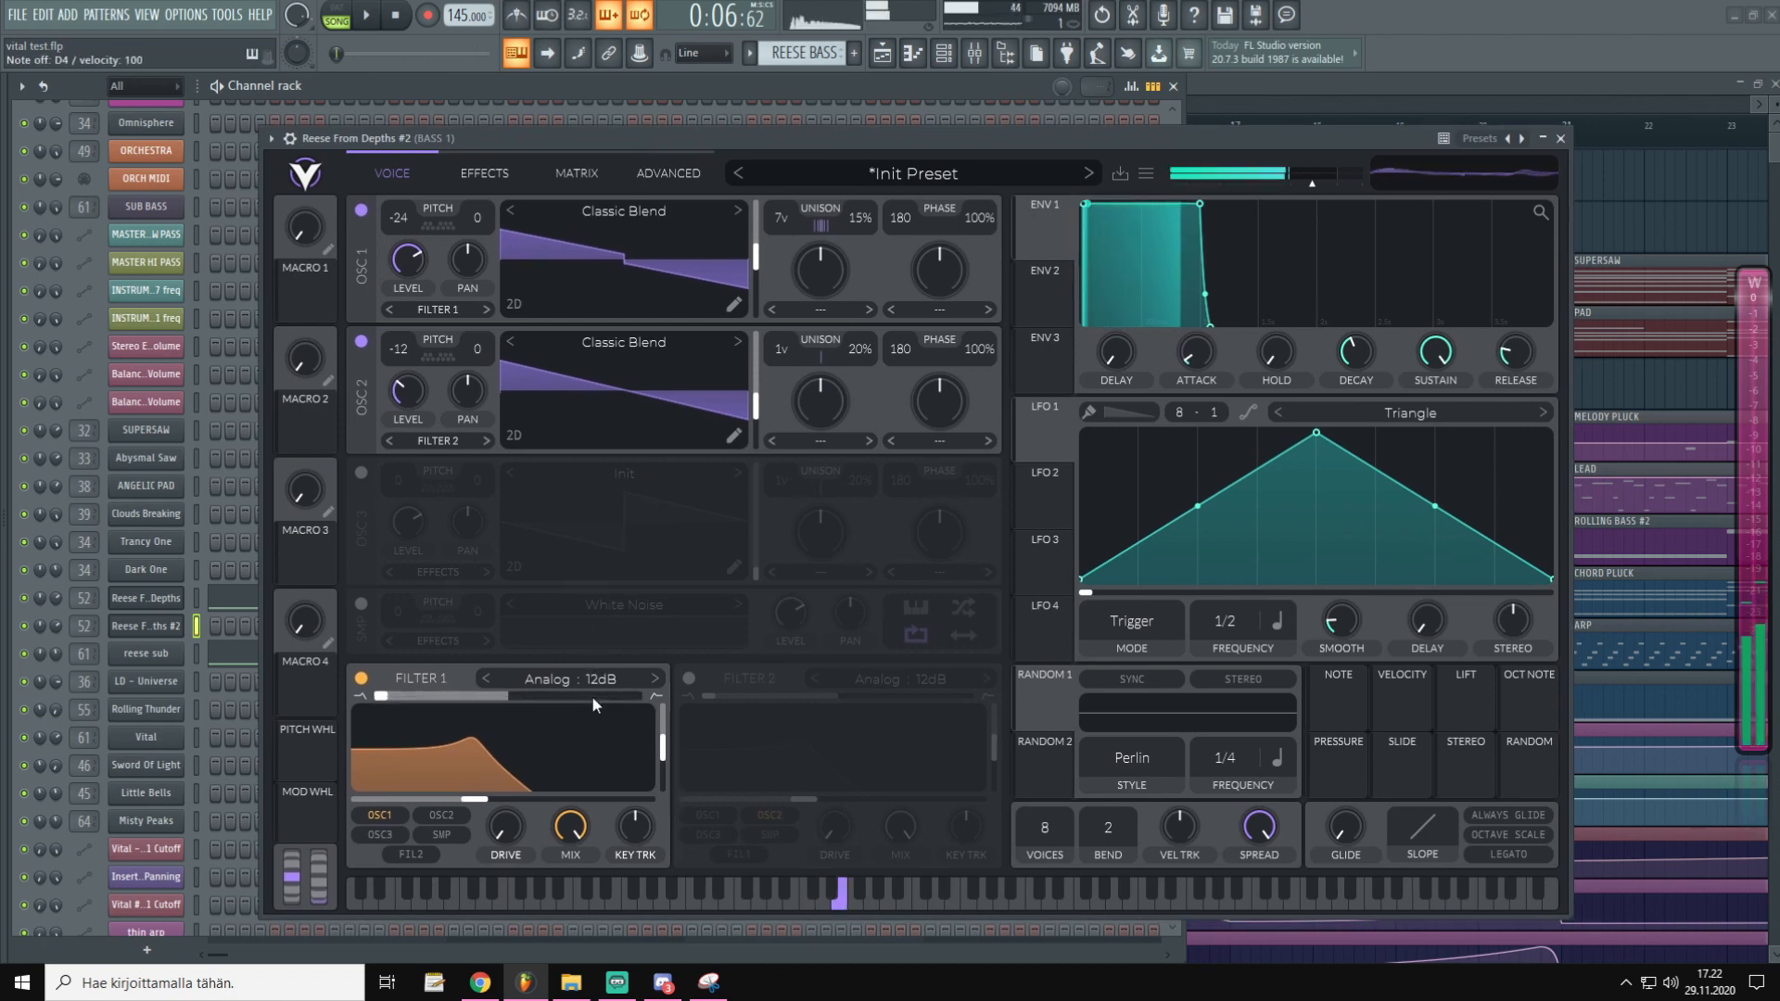
{"action": "key", "text": "v"}
{"action": "key", "text": "z"}
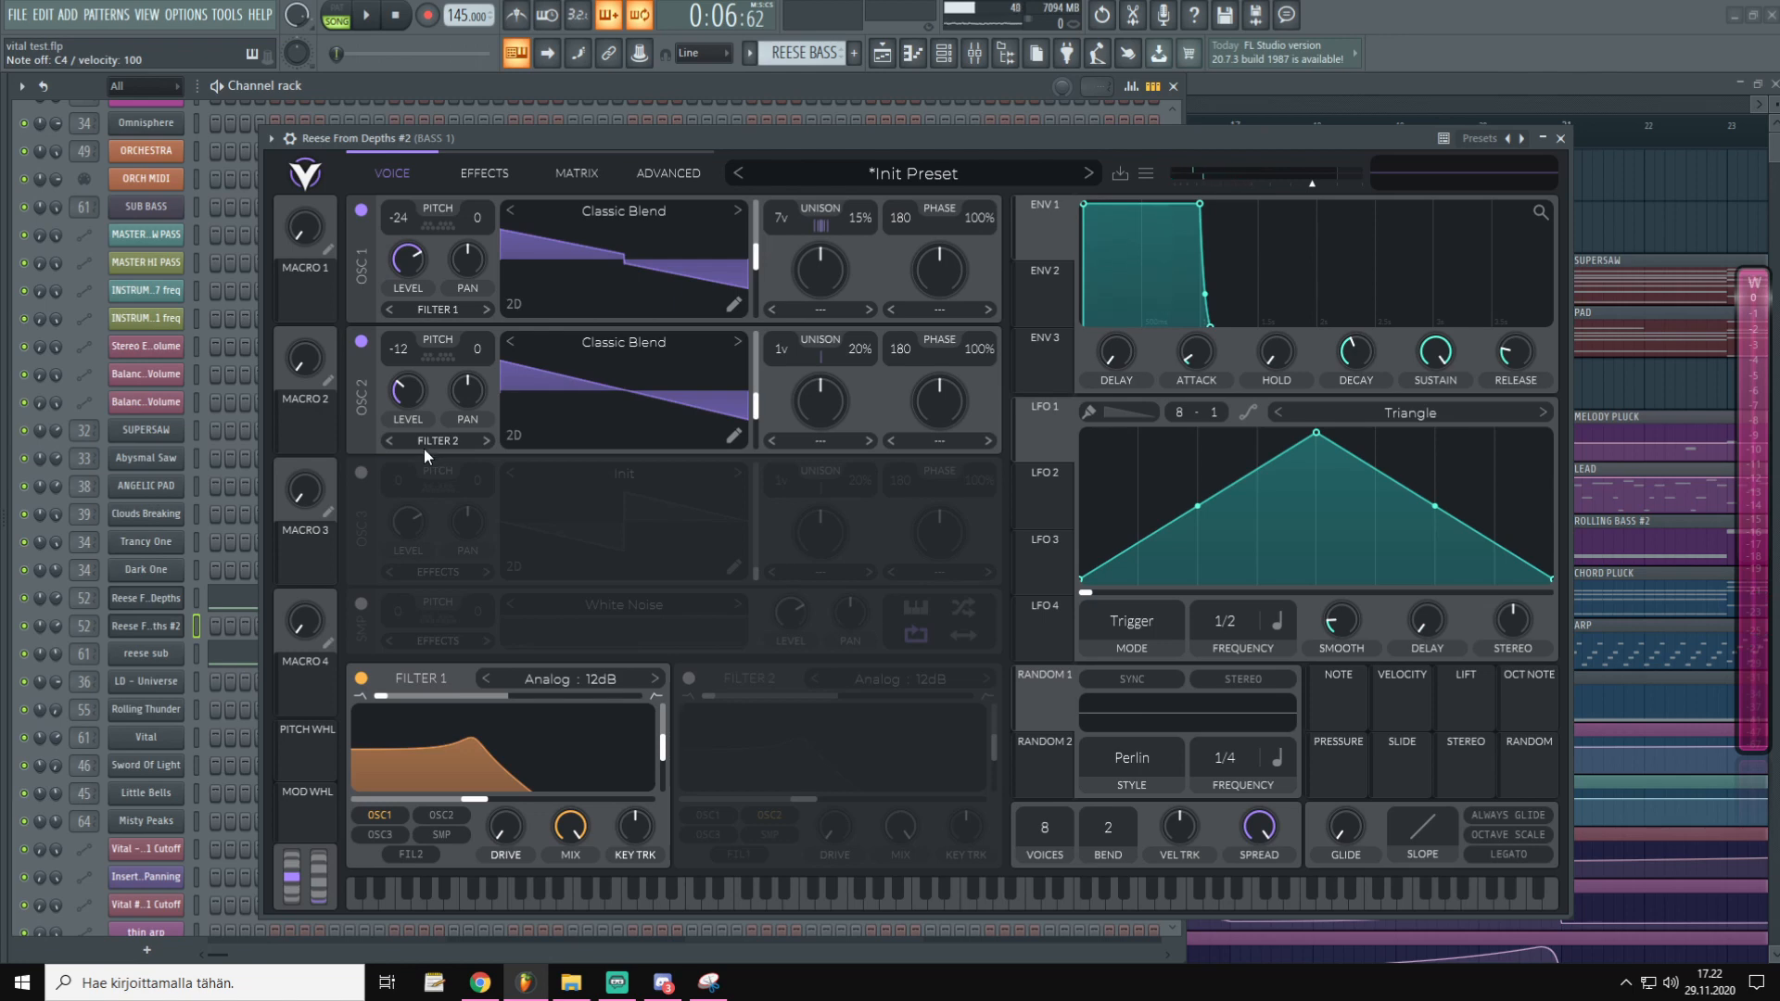
{"action": "left_click", "coordinate": [443, 311]}
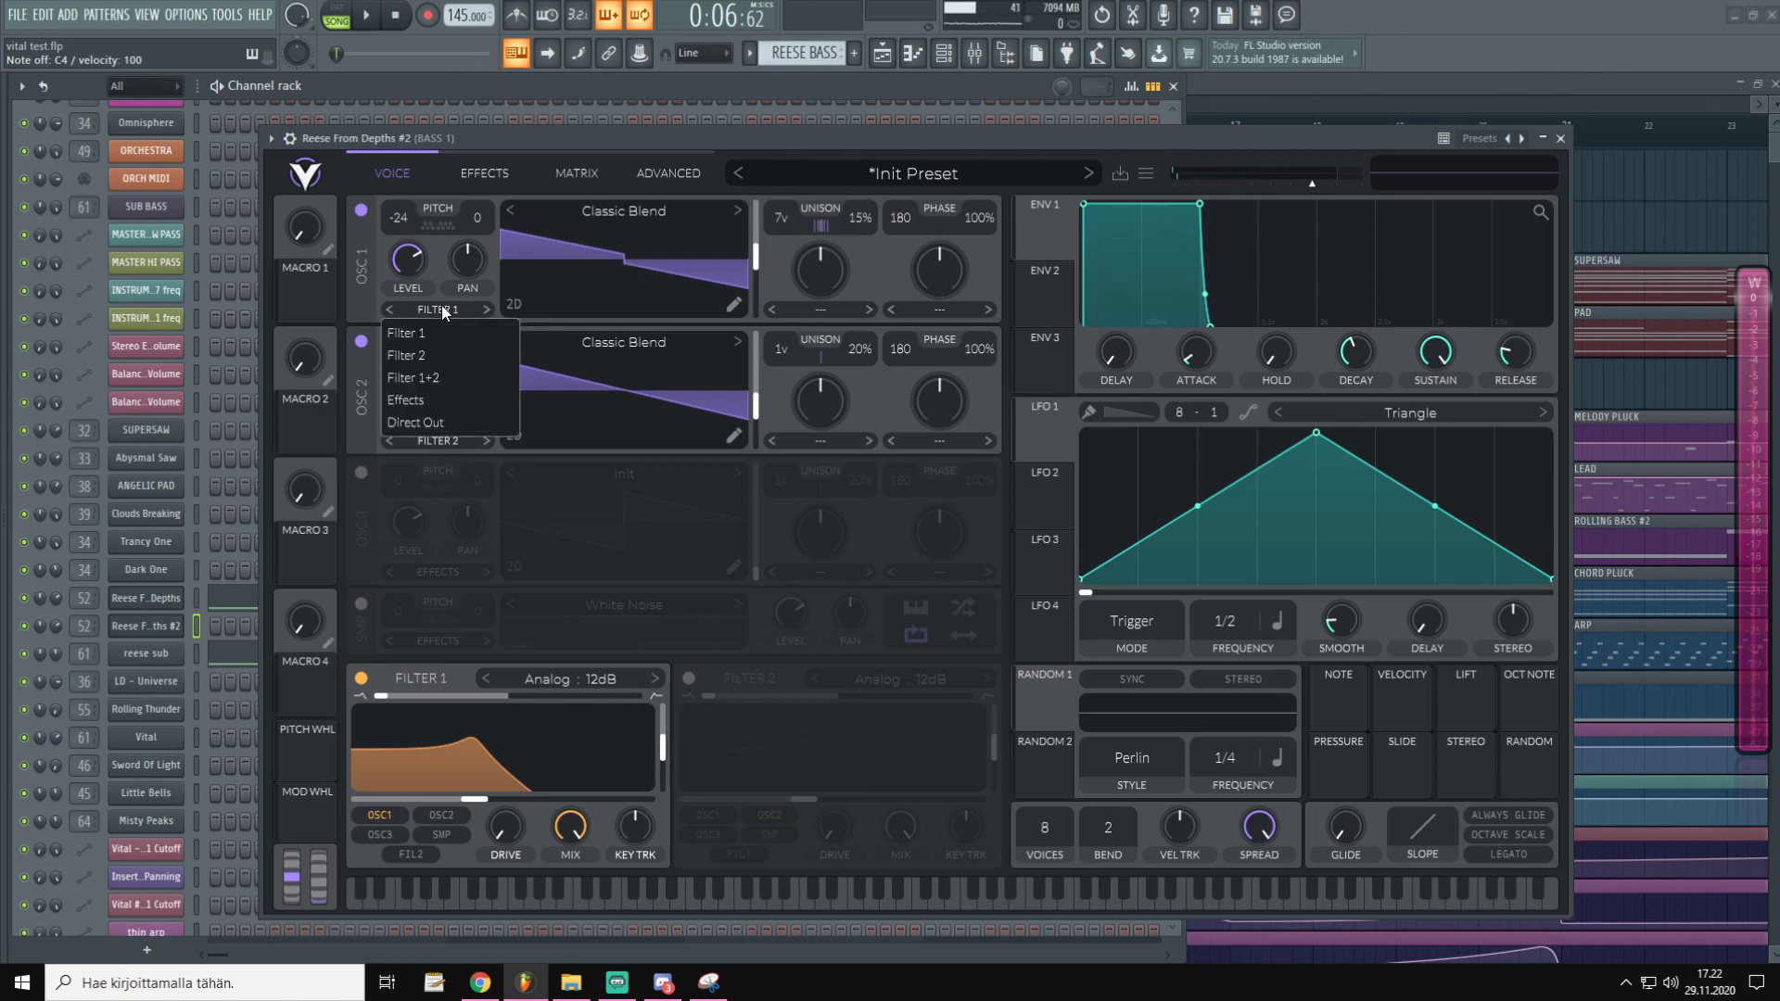
{"action": "left_click", "coordinate": [427, 378]}
{"action": "left_click", "coordinate": [434, 441]}
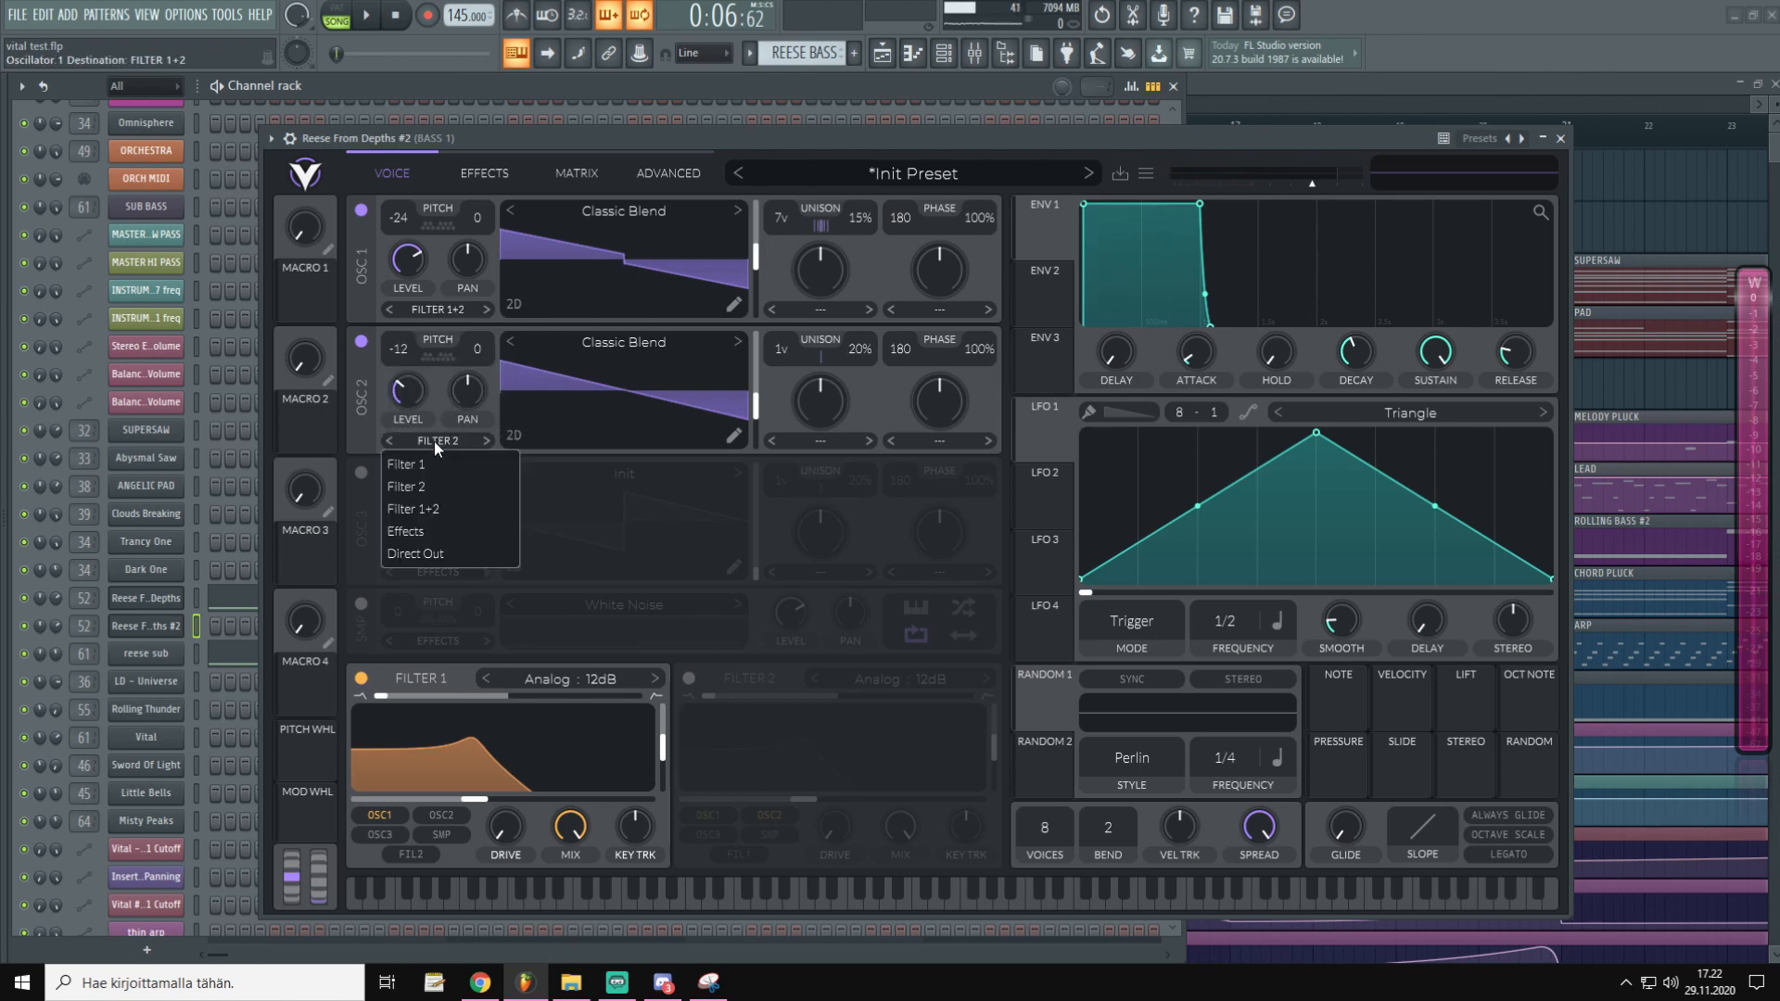
{"action": "left_click", "coordinate": [443, 507]}
Pull Filter 1's cutoff down to about 55 Hz with roughly 25% resonance
{"action": "mouse_move", "coordinate": [449, 799]}
{"action": "left_mouse_down"}
{"action": "mouse_move", "coordinate": [381, 814]}
{"action": "mouse_move", "coordinate": [577, 803]}
{"action": "mouse_move", "coordinate": [464, 802]}
{"action": "left_mouse_up"}
{"action": "left_click_drag", "start_coordinate": [639, 752], "coordinate": [646, 782]}
{"action": "left_click_drag", "start_coordinate": [724, 138], "coordinate": [787, 130]}
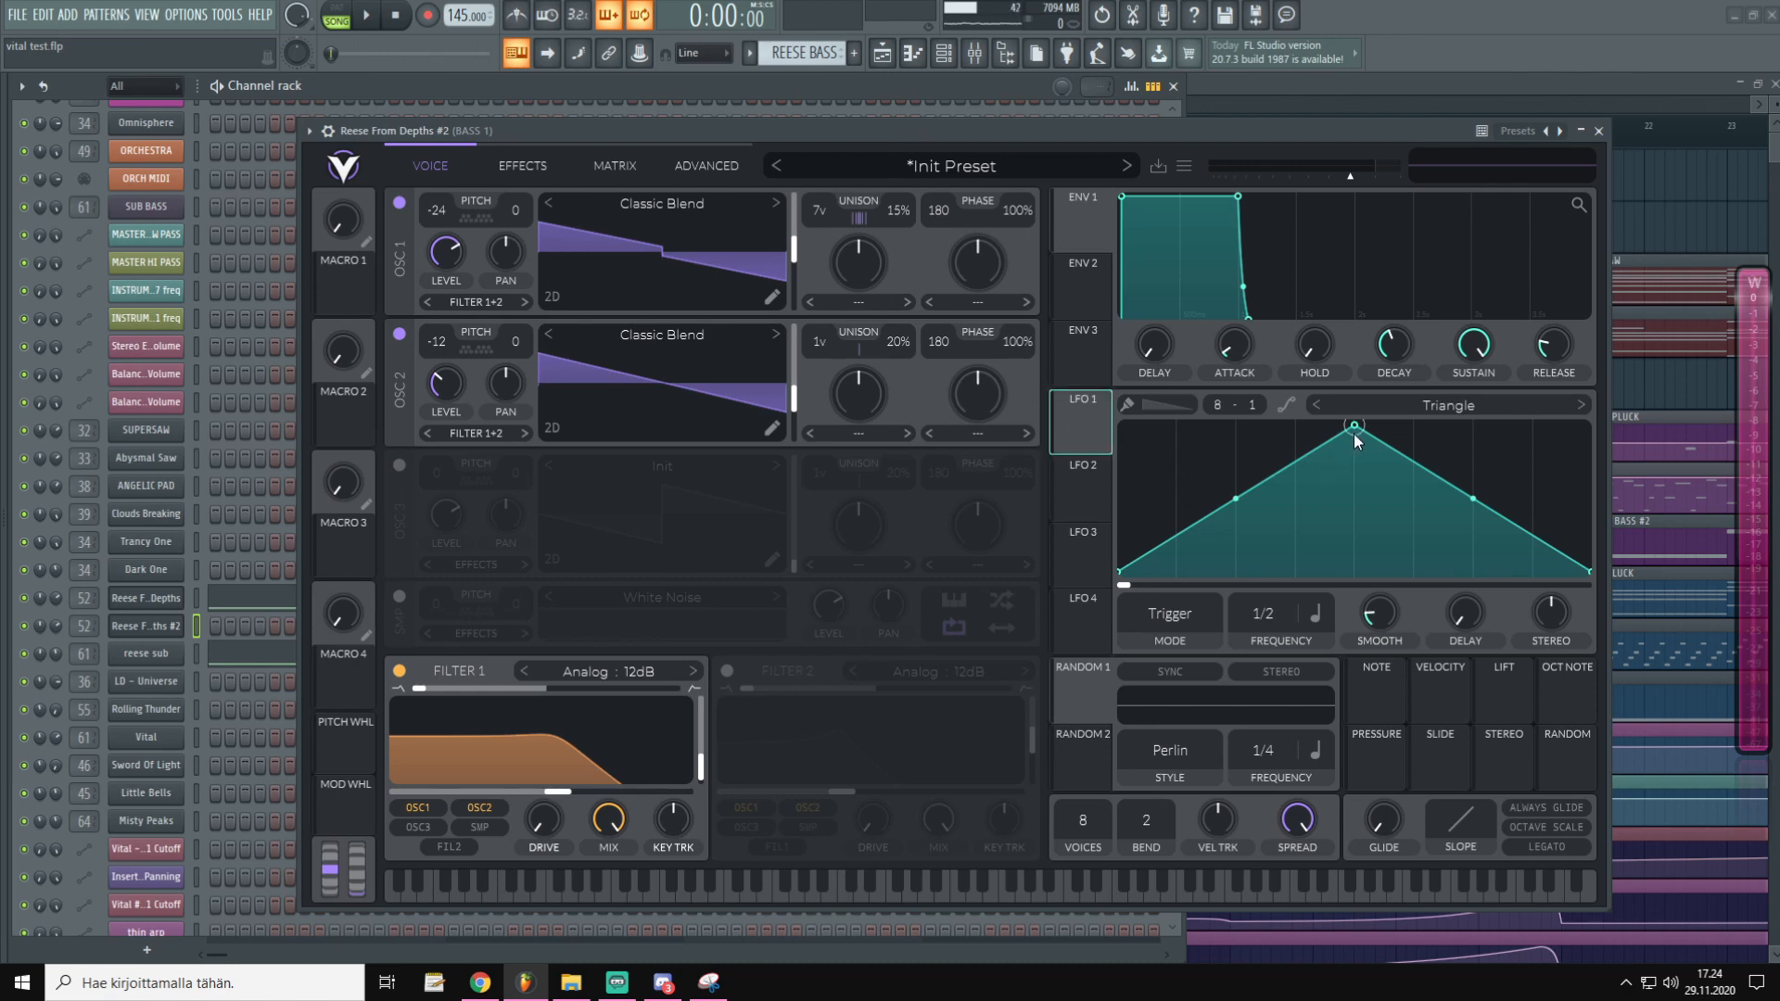
Curve LFO 1's shape with an earlier peak and route it to OSC 1's wavetable position
{"action": "left_click_drag", "start_coordinate": [1354, 428], "coordinate": [1293, 409]}
{"action": "left_click_drag", "start_coordinate": [1205, 499], "coordinate": [1186, 461]}
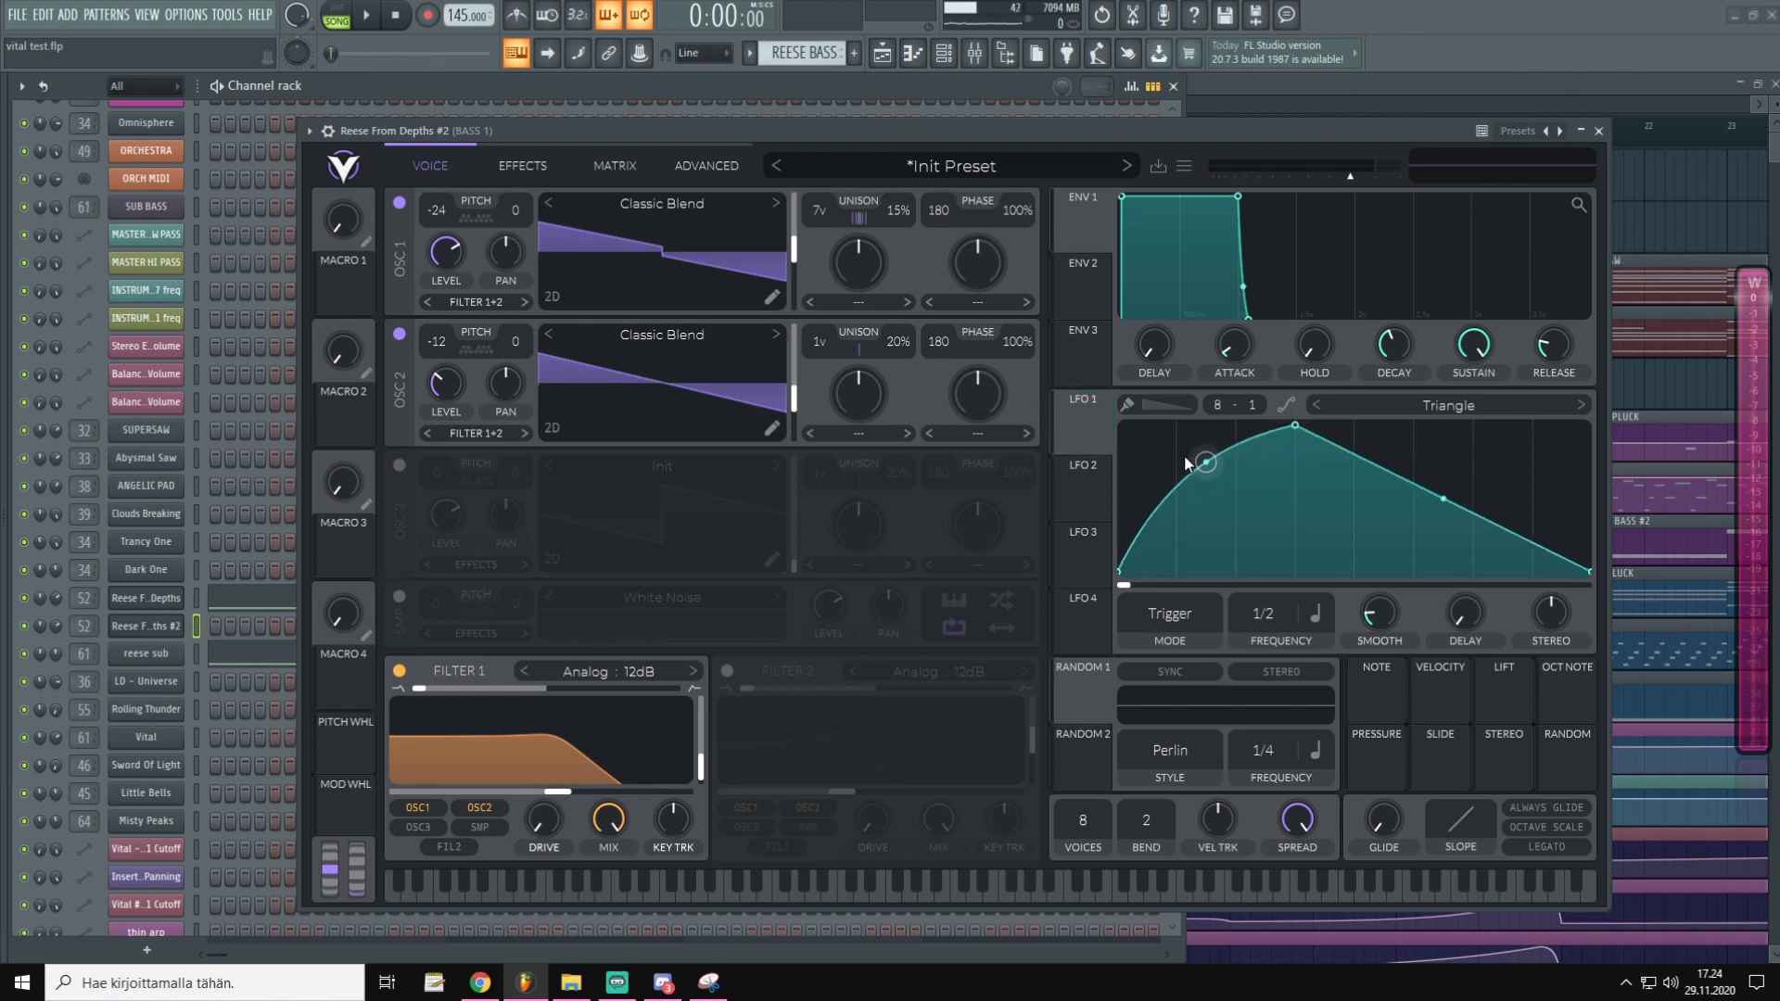
{"action": "left_click_drag", "start_coordinate": [1444, 500], "coordinate": [916, 515]}
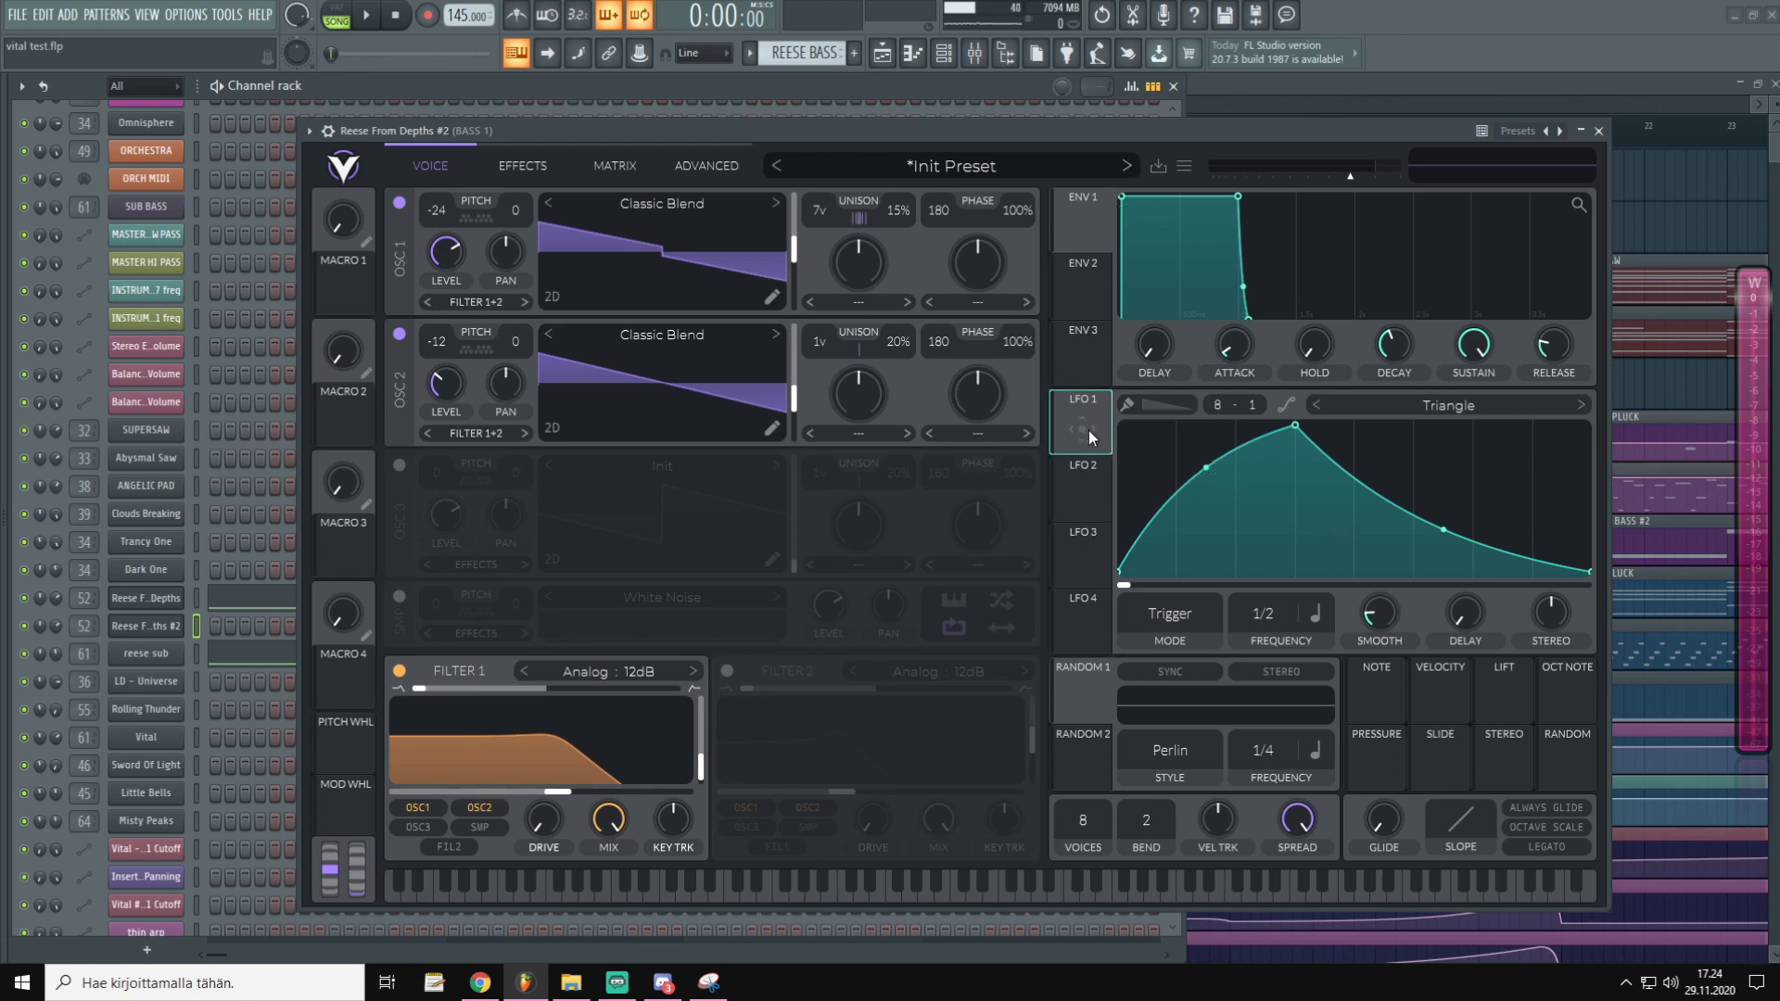
{"action": "left_click_drag", "start_coordinate": [1081, 432], "coordinate": [779, 259]}
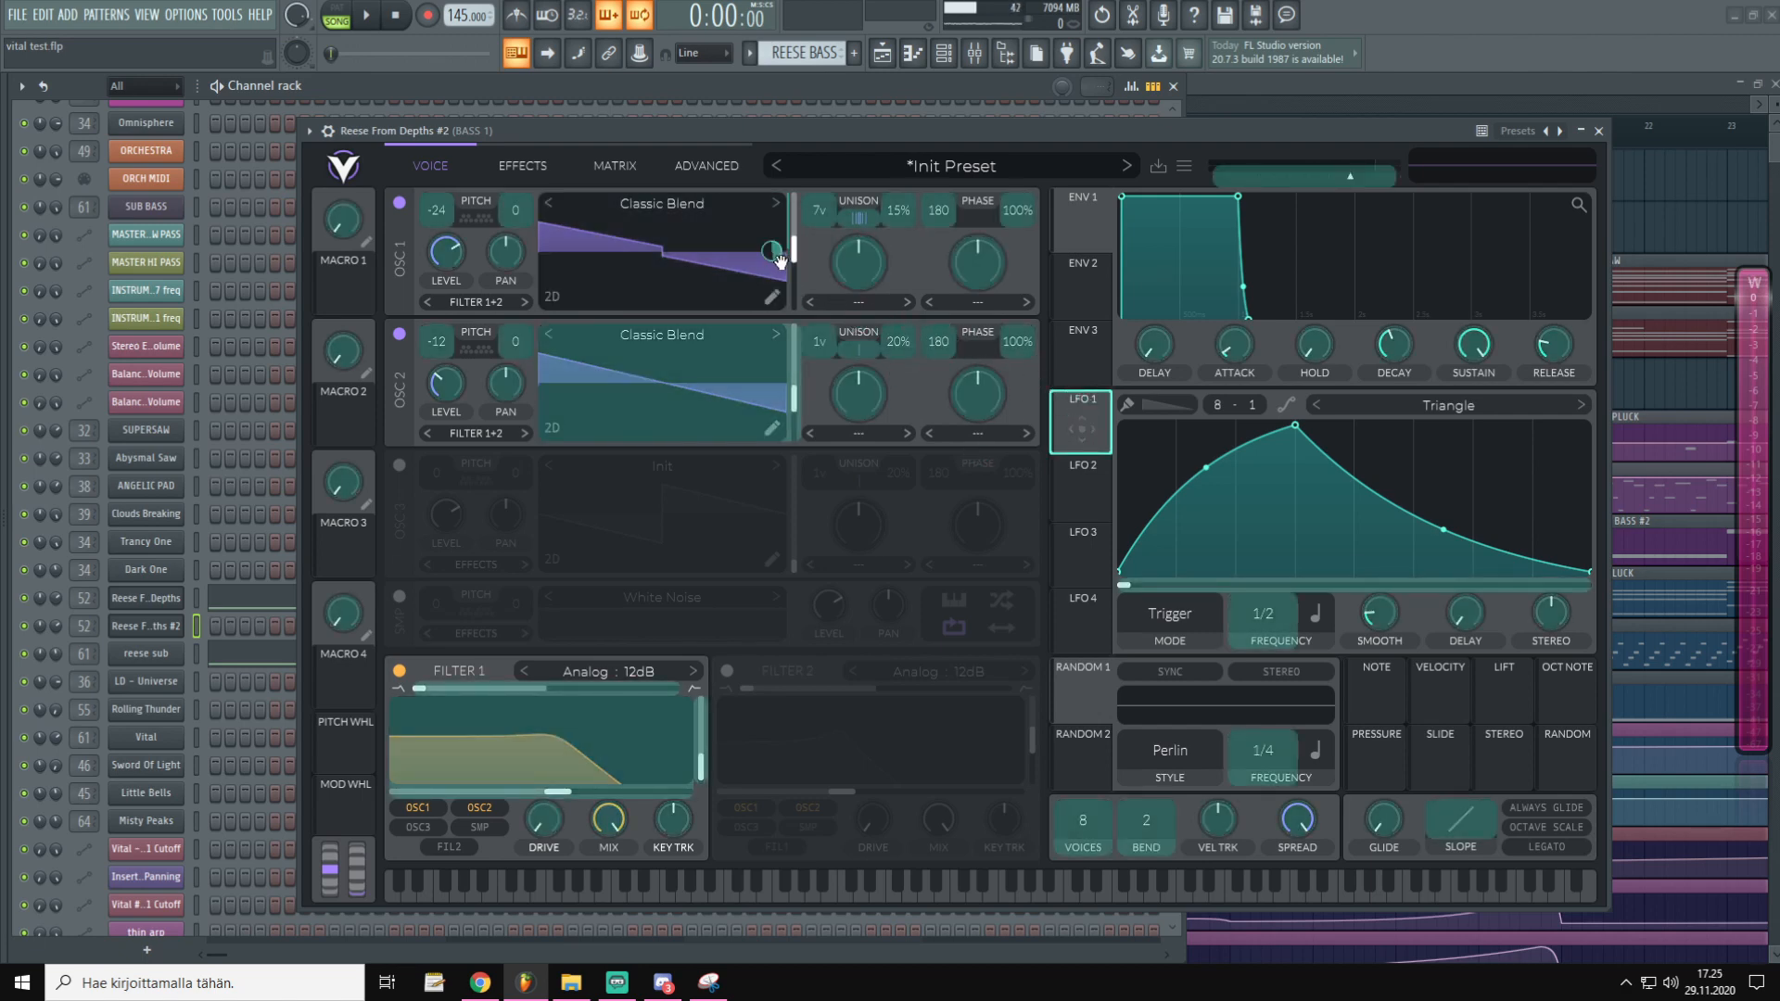
{"action": "left_click_drag", "start_coordinate": [779, 261], "coordinate": [775, 255]}
{"action": "scroll", "coordinate": [772, 250], "scroll_direction": "down", "scroll_amount": 1}
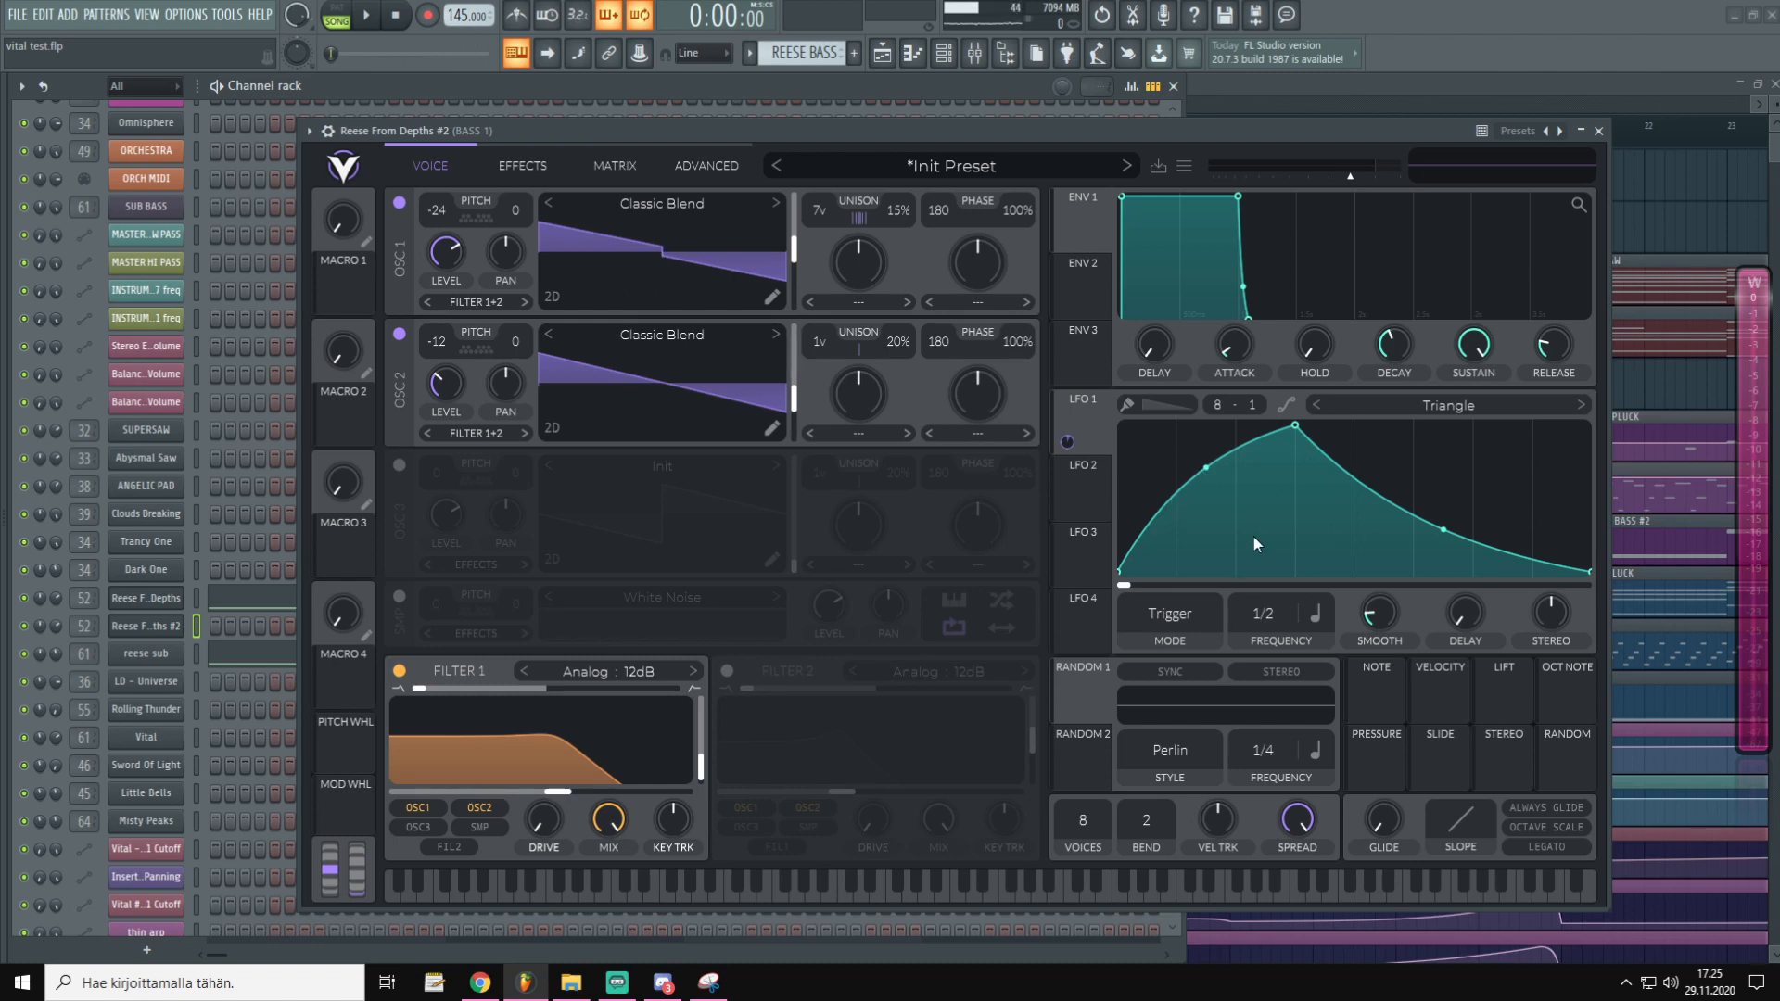
Set LFO 1's rate to 1/1 and route it to OSC 2's wavetable position at about -60
{"action": "left_click_drag", "start_coordinate": [1276, 615], "coordinate": [1272, 633]}
{"action": "left_click_drag", "start_coordinate": [1272, 616], "coordinate": [1276, 594]}
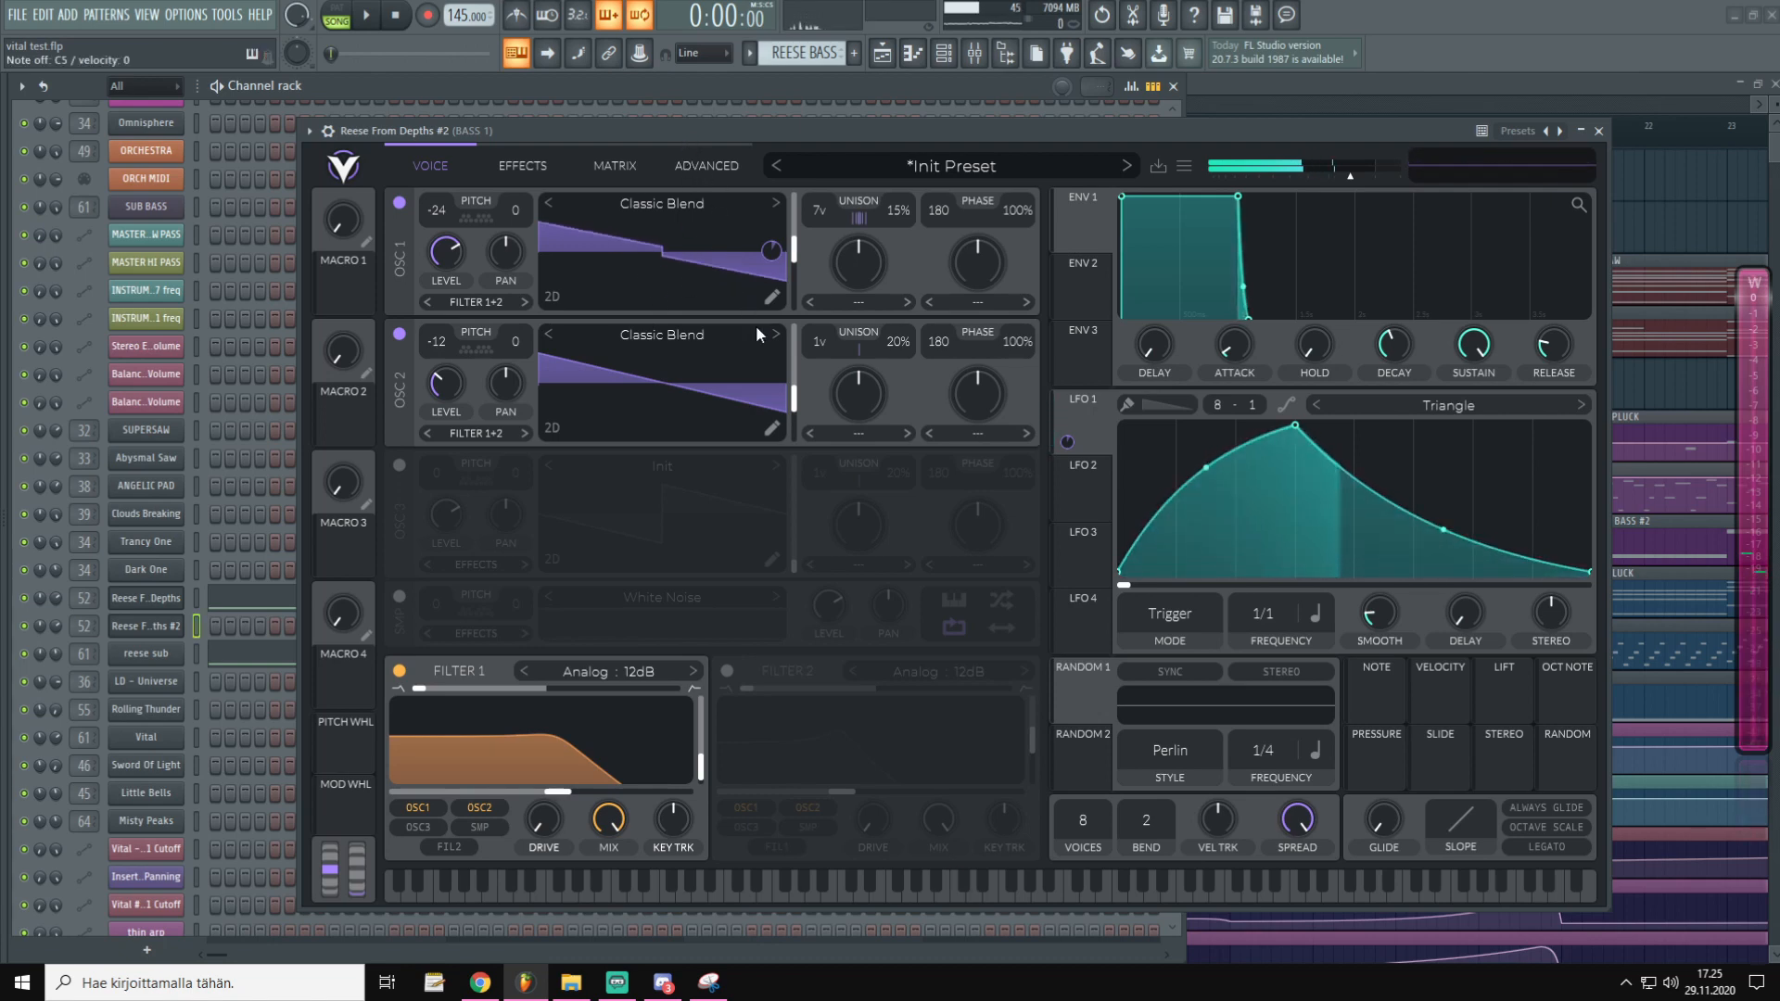
{"action": "left_click_drag", "start_coordinate": [1067, 441], "coordinate": [772, 379]}
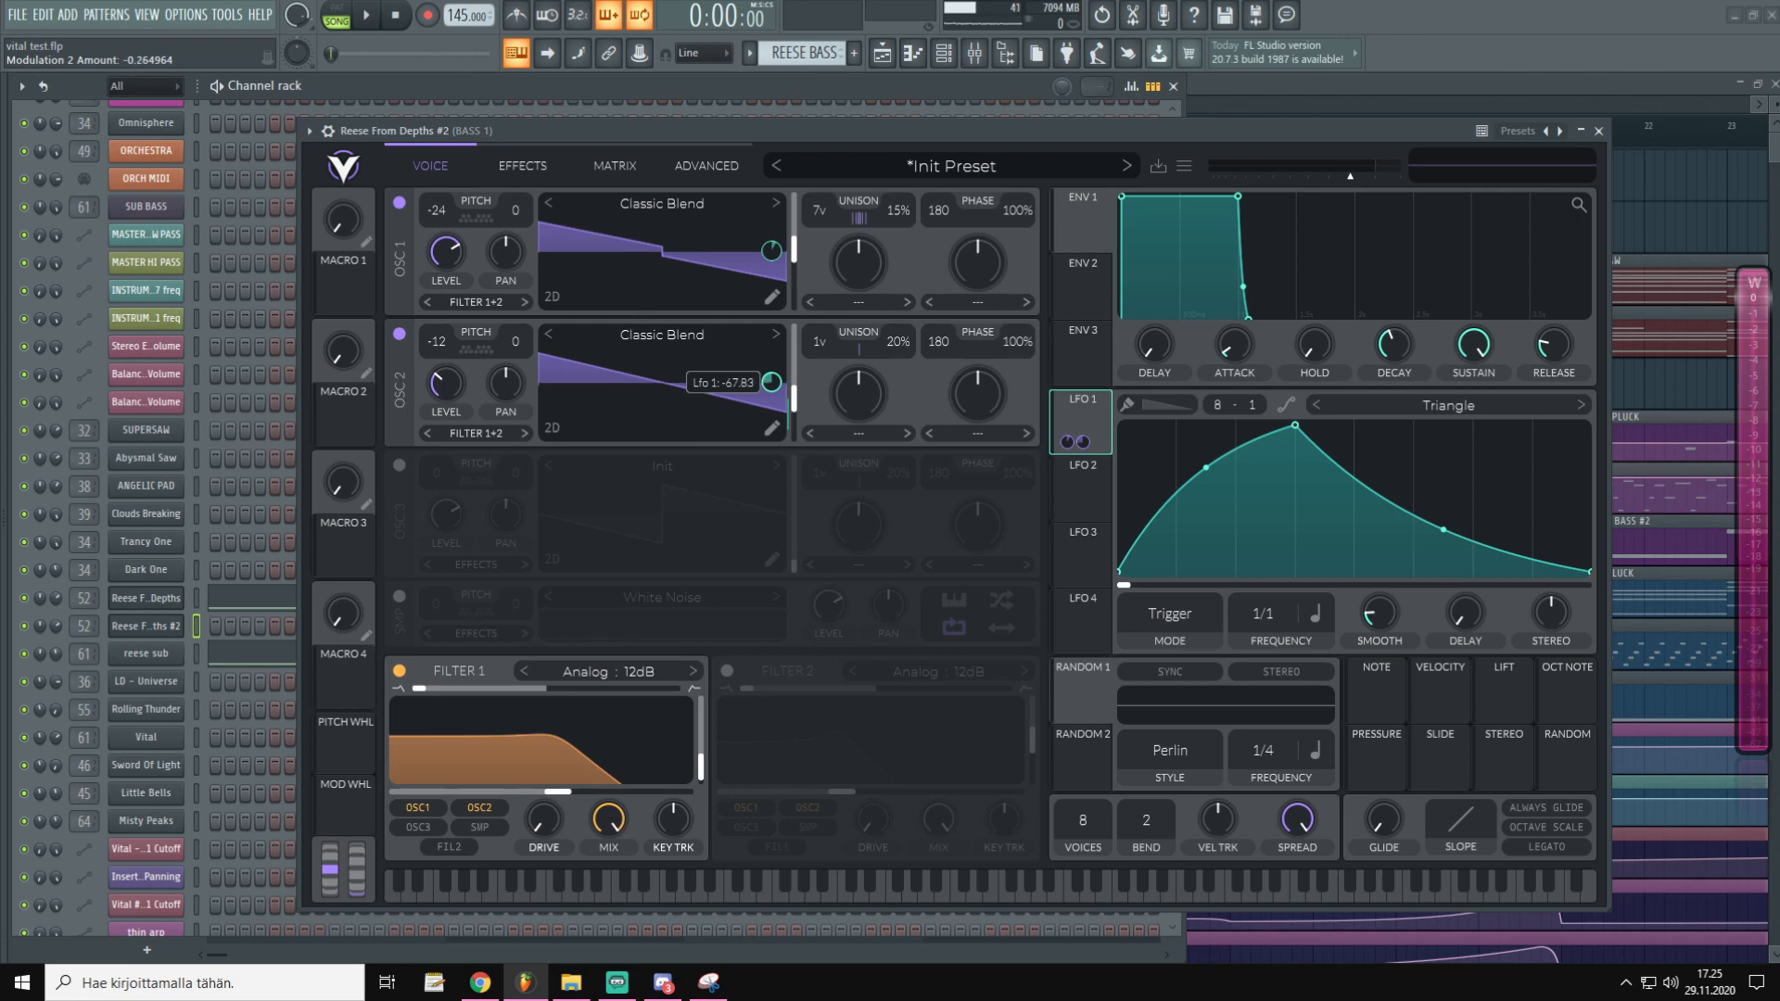
{"action": "left_click_drag", "start_coordinate": [771, 380], "coordinate": [772, 381]}
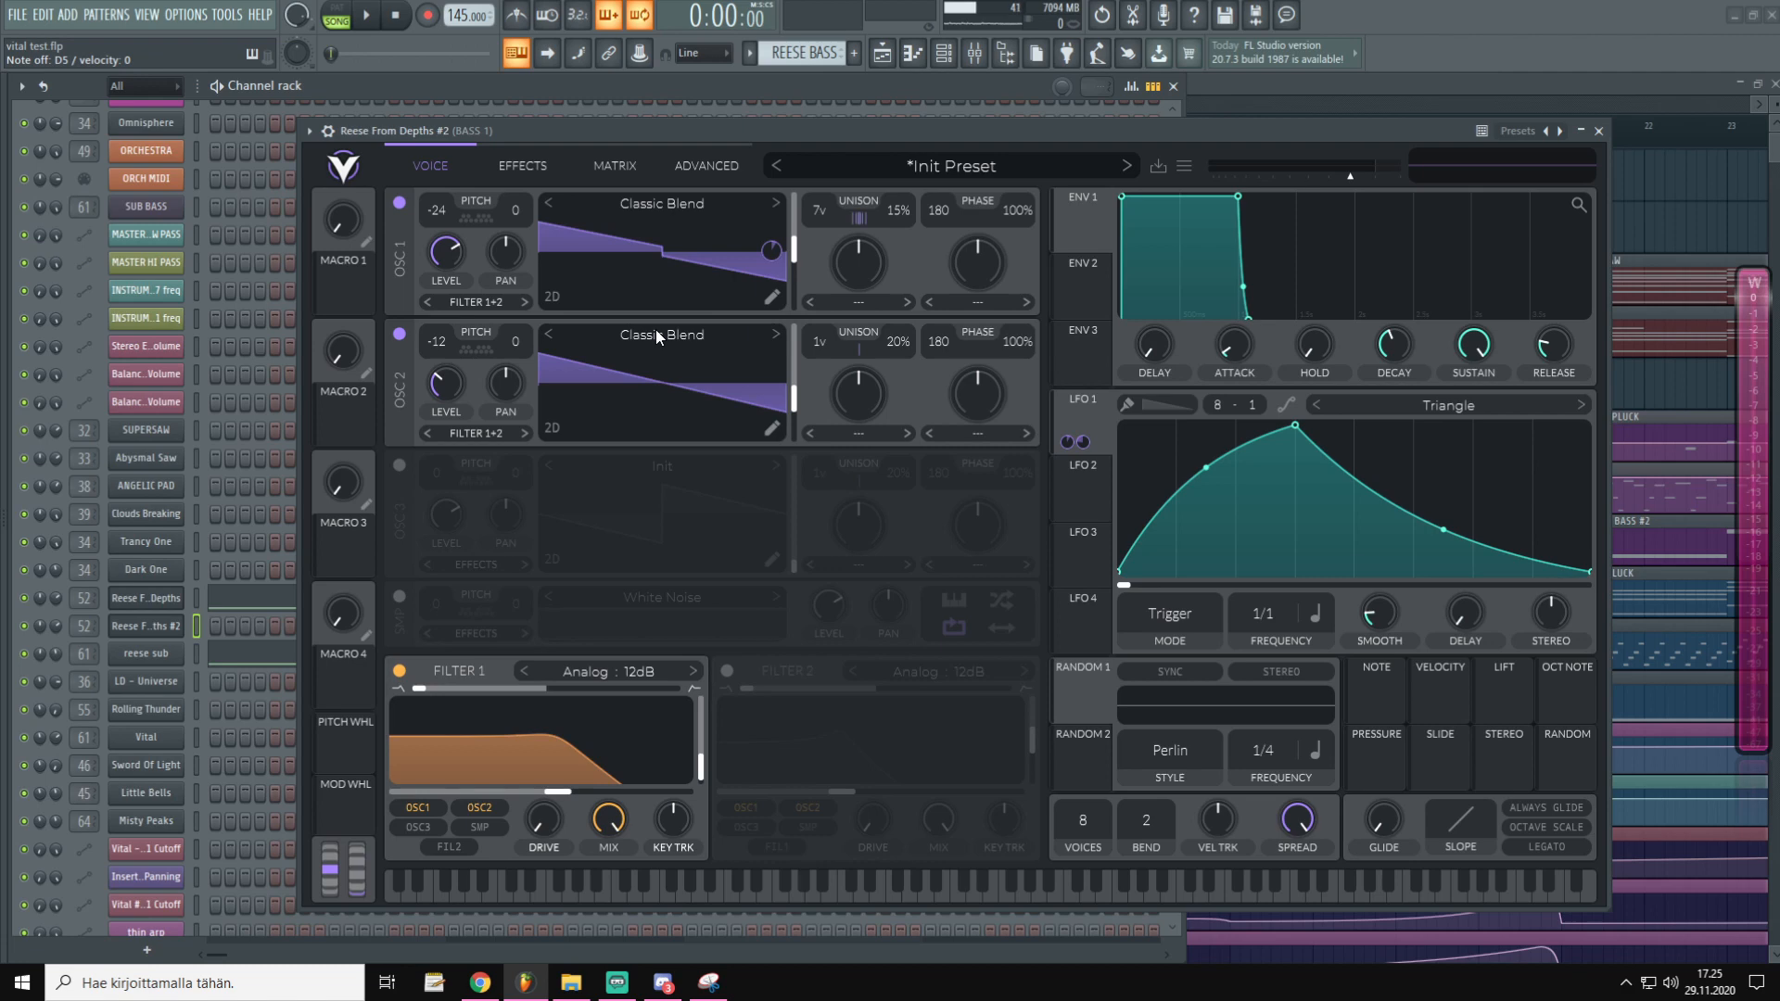
{"action": "left_click_drag", "start_coordinate": [757, 135], "coordinate": [764, 135]}
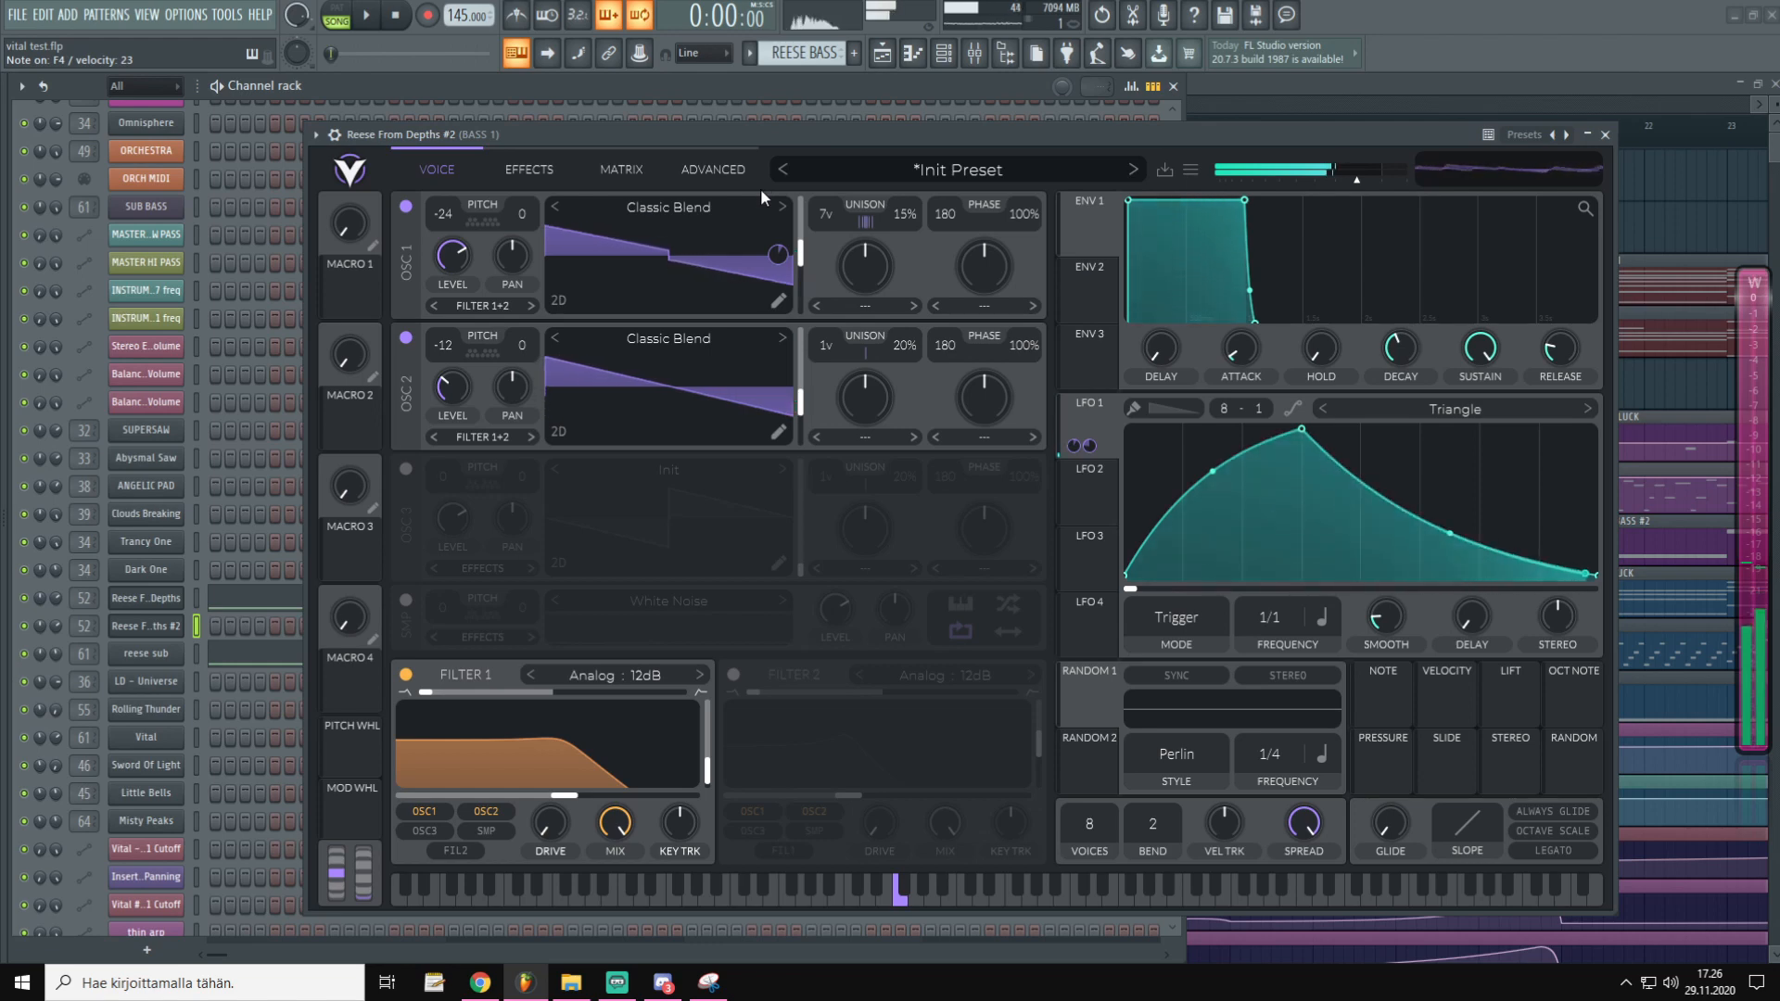
Route LFO 2 to OSC 1's pan, make the modulation bipolar and raise its amount
{"action": "left_click", "coordinate": [1095, 488]}
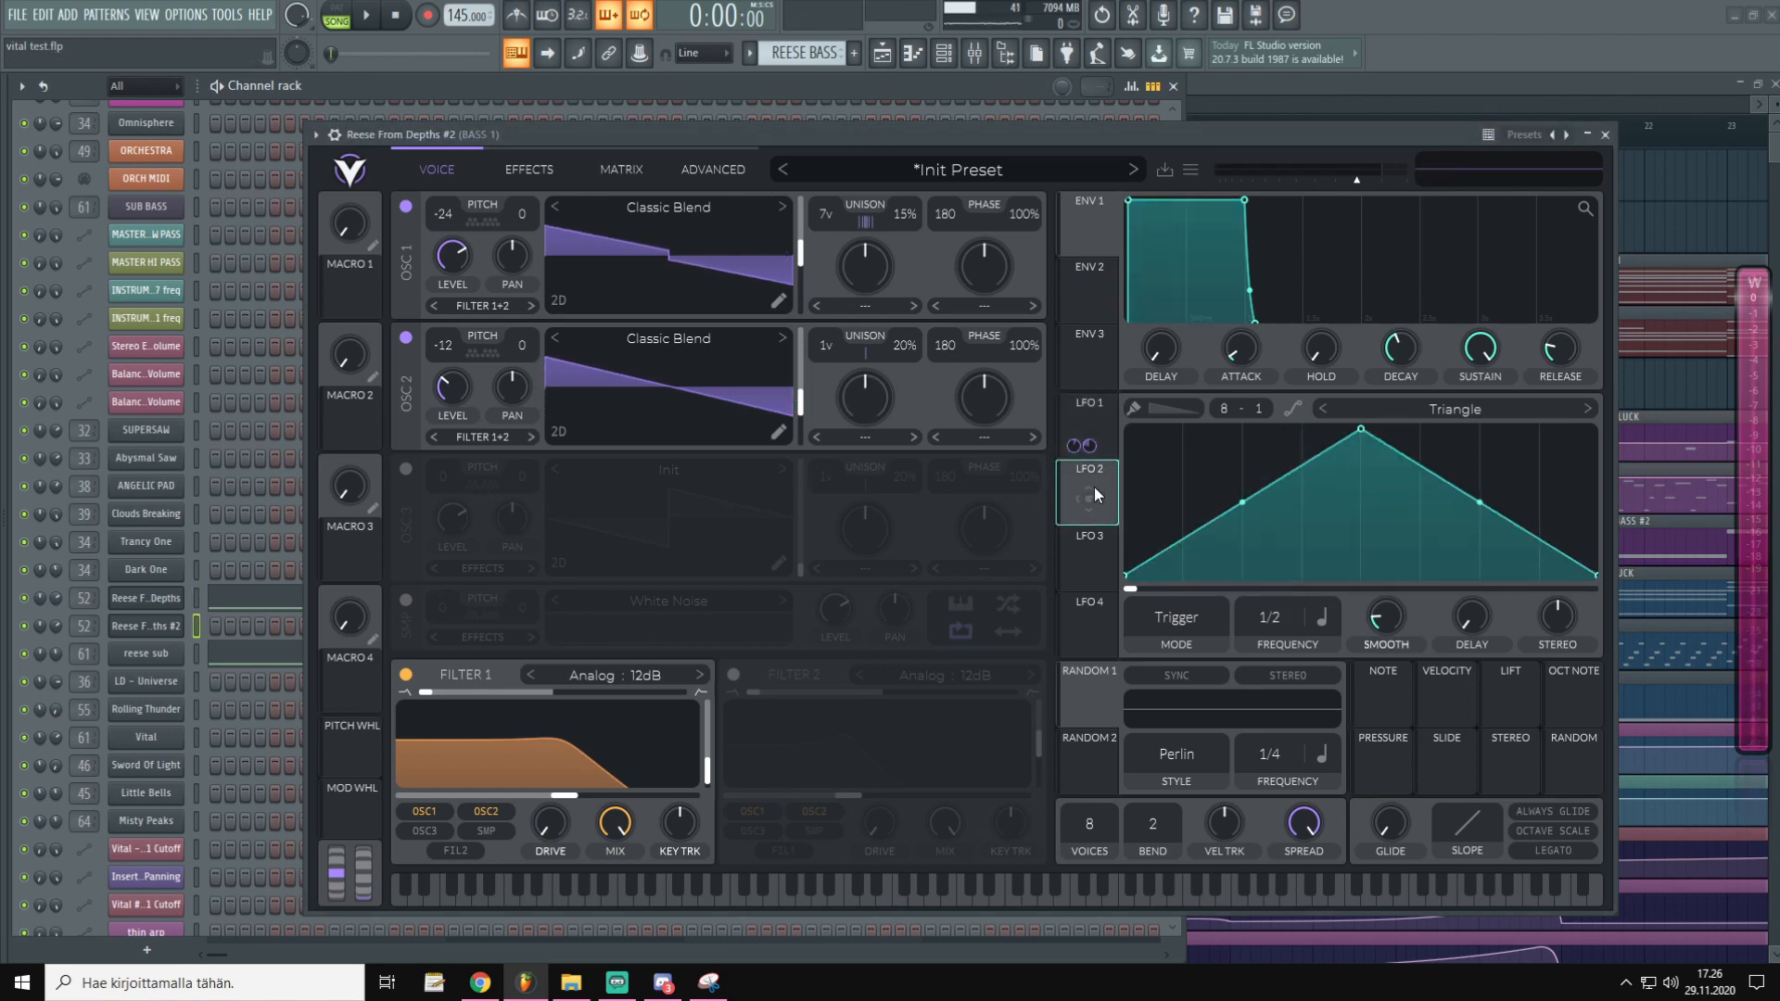
{"action": "left_click_drag", "start_coordinate": [1088, 502], "coordinate": [516, 225]}
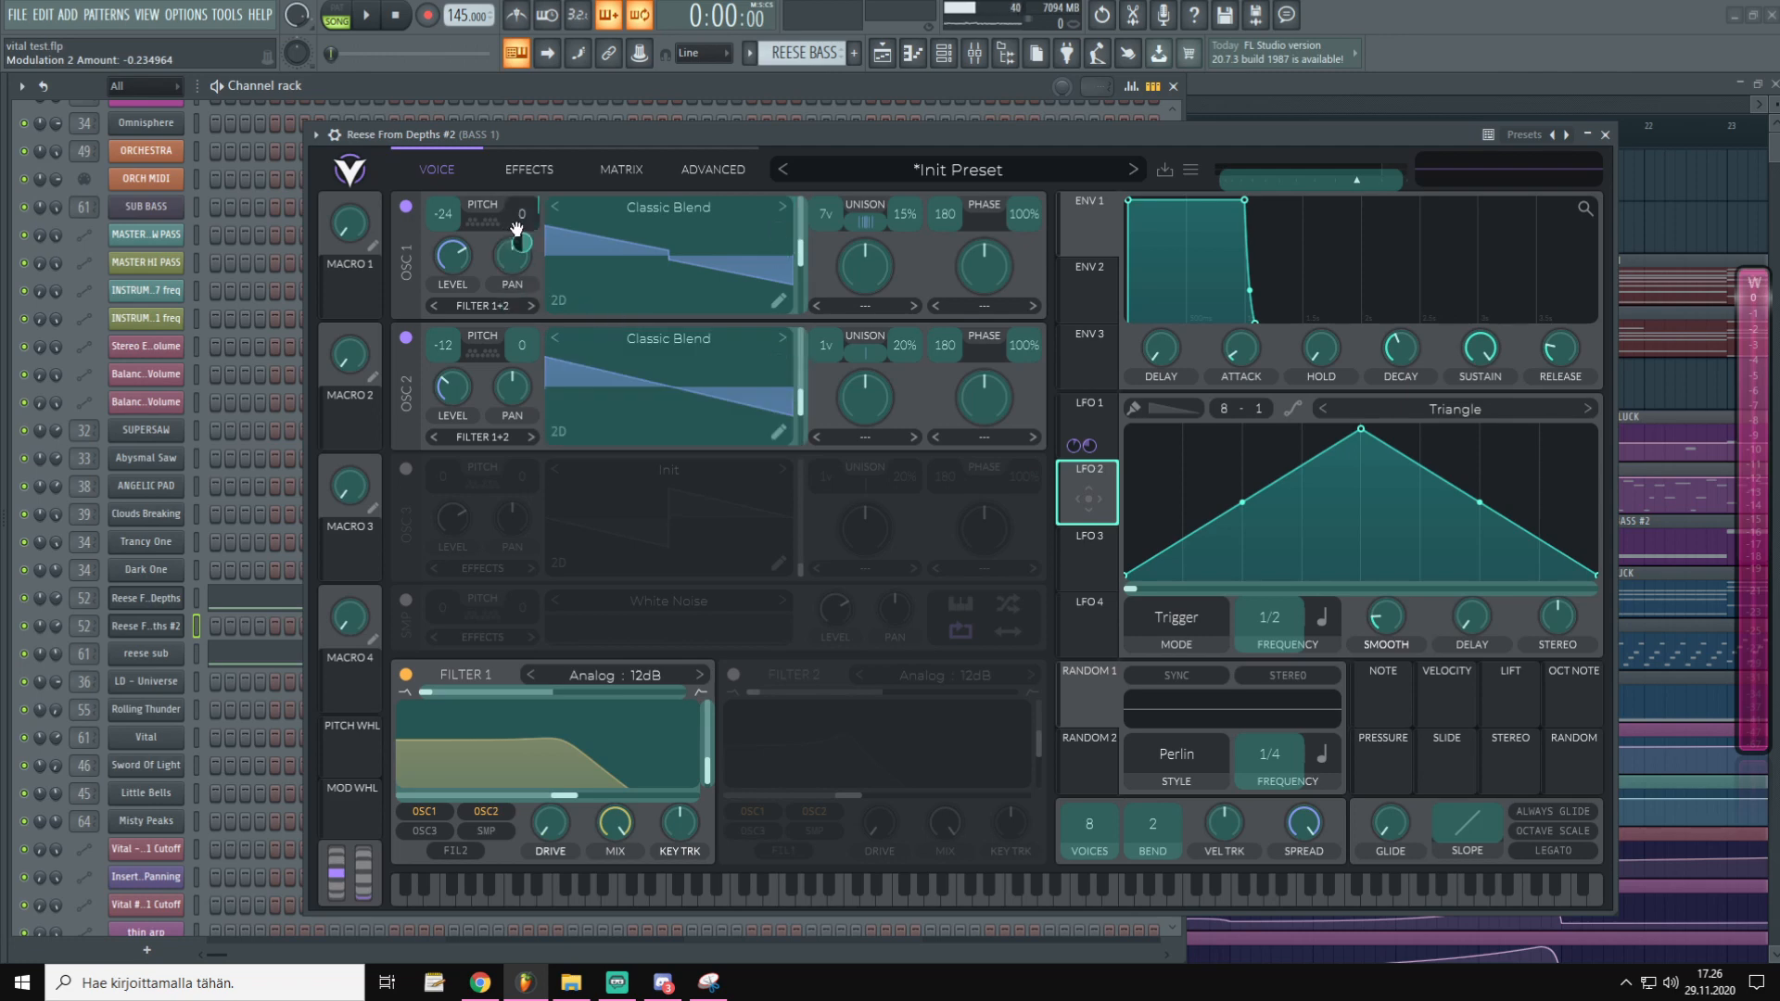
{"action": "left_click_drag", "start_coordinate": [516, 228], "coordinate": [519, 237]}
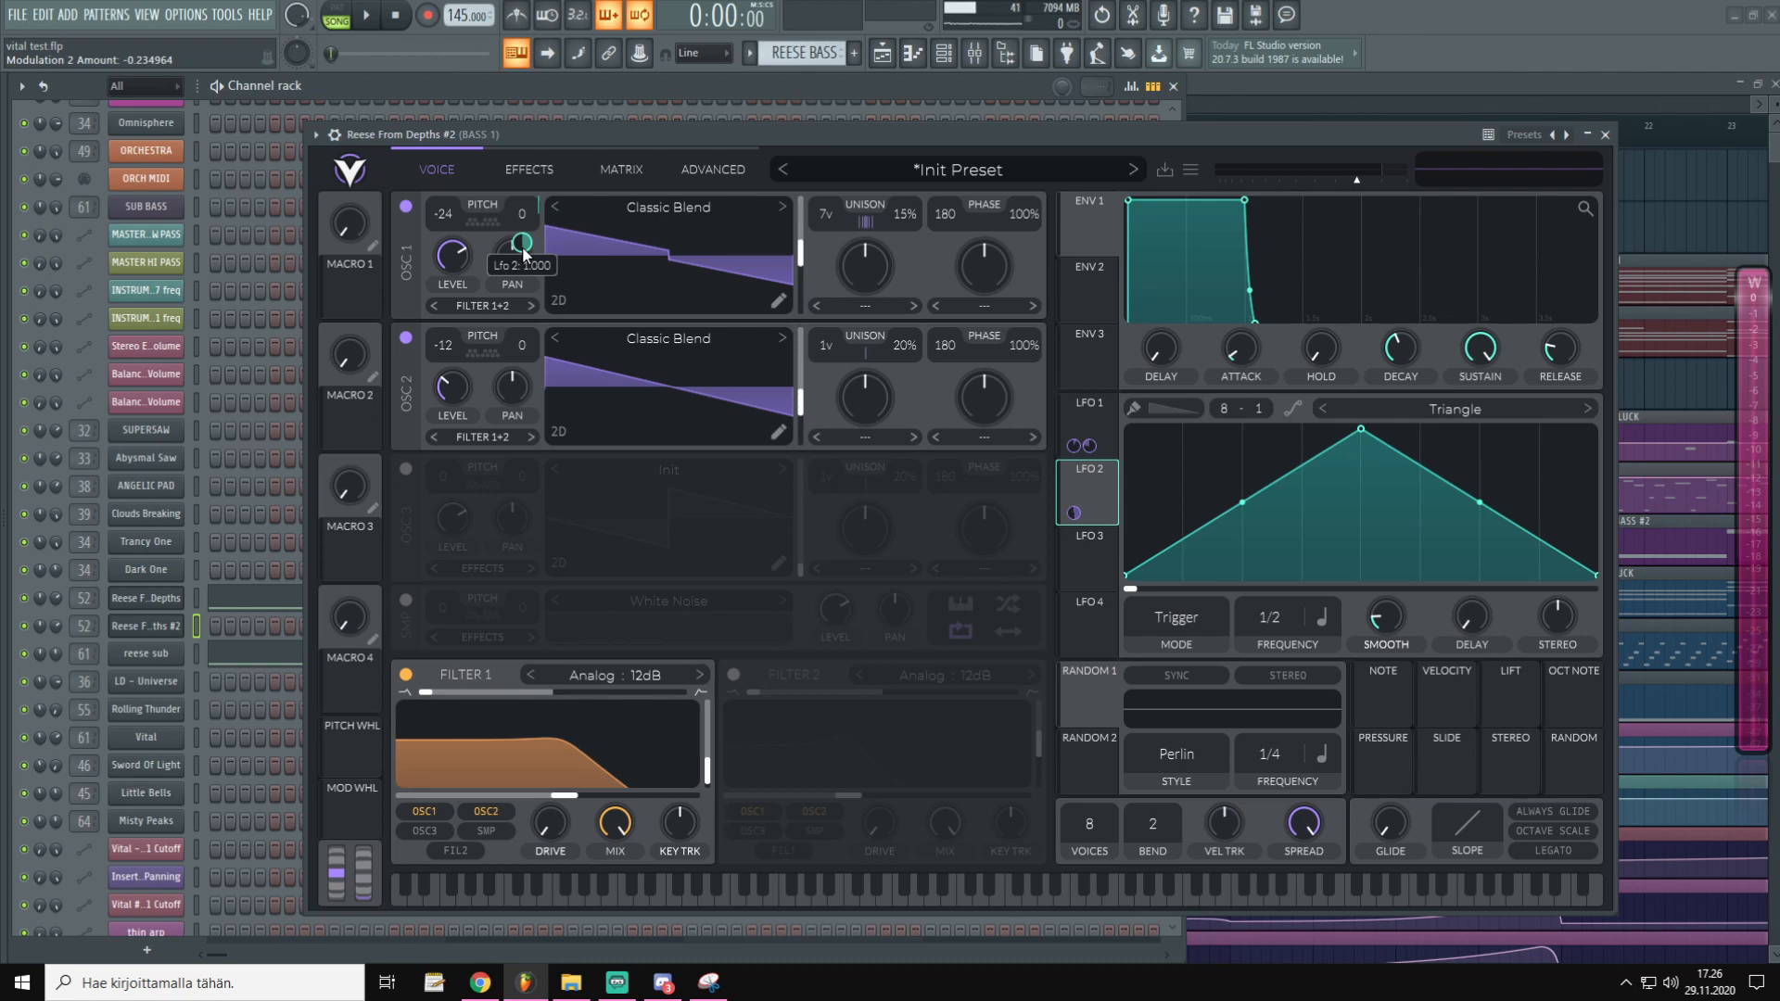
{"action": "right_click", "coordinate": [523, 244]}
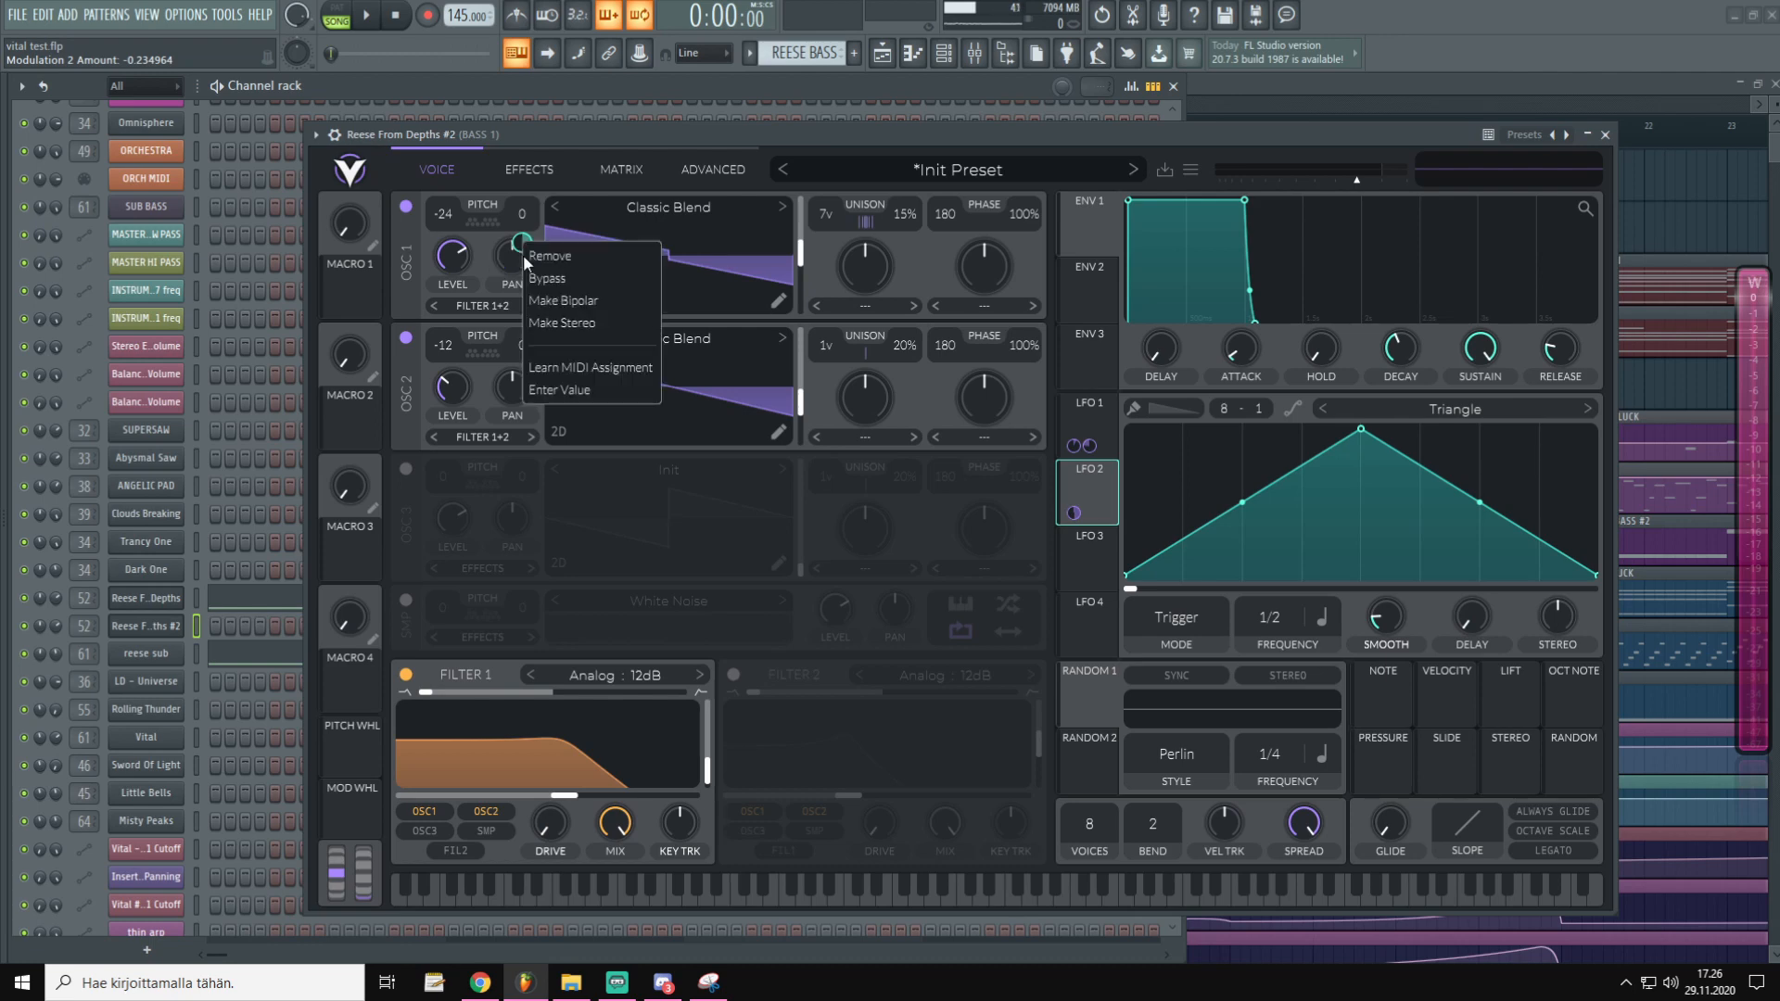
{"action": "left_click", "coordinate": [590, 306]}
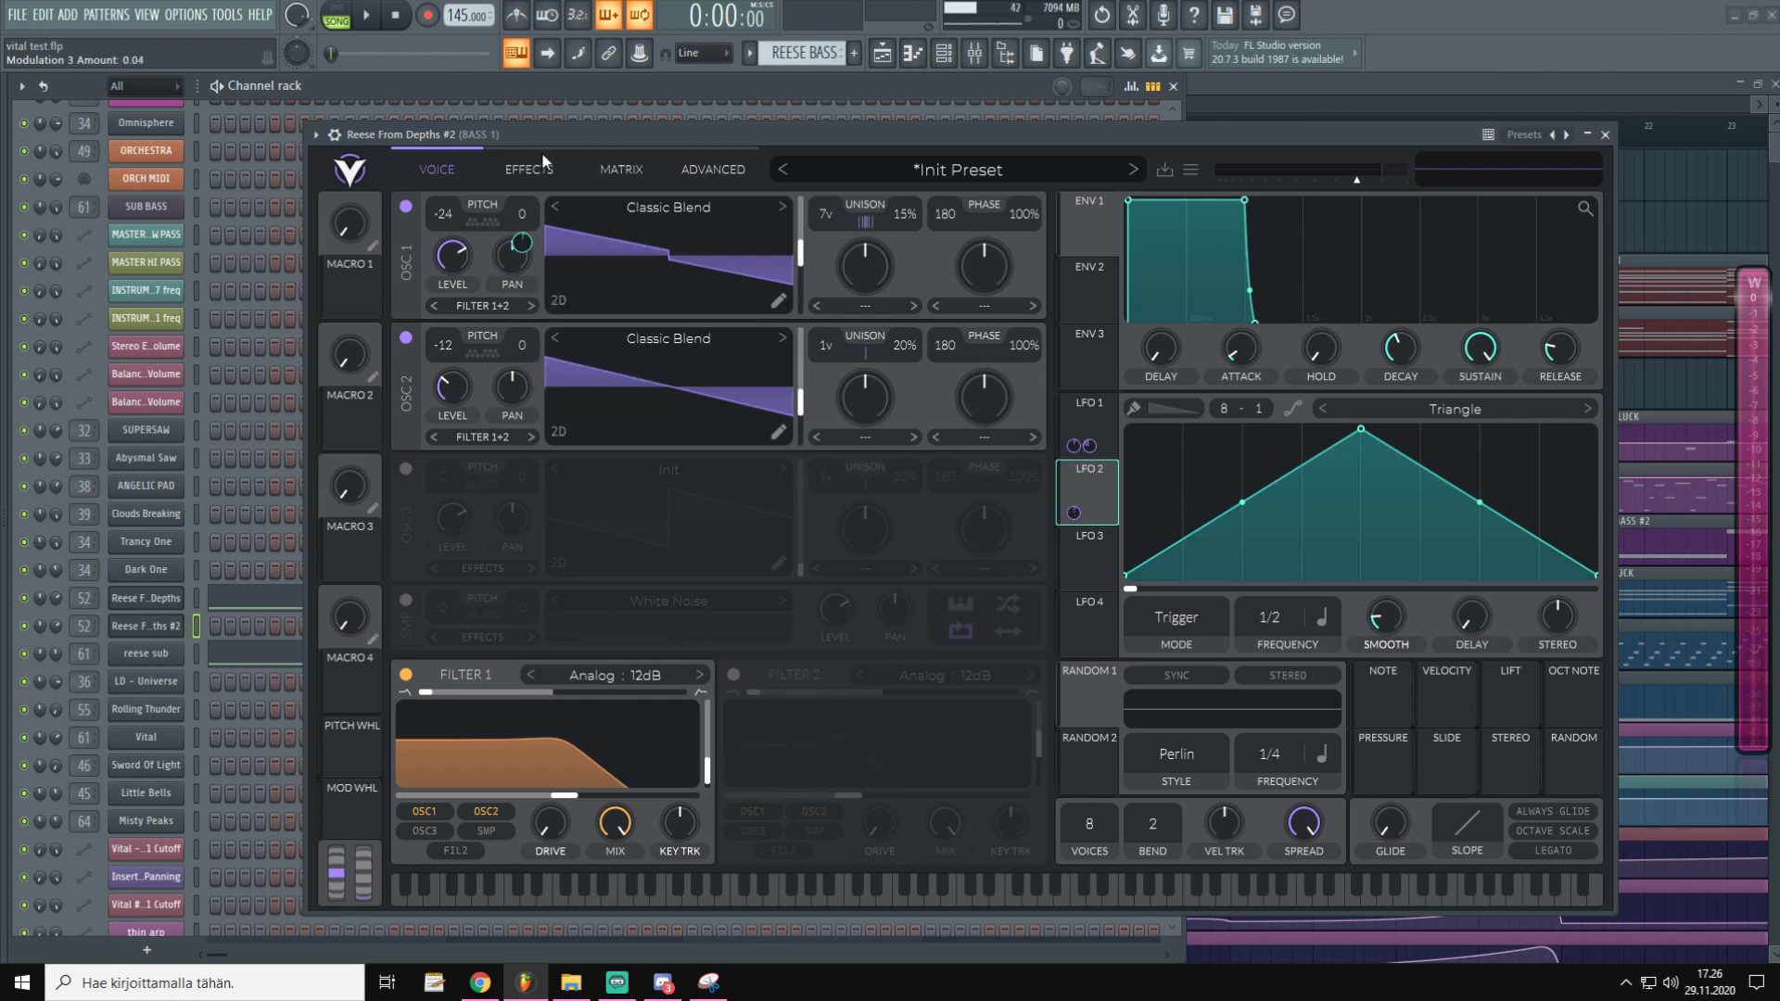
{"action": "mouse_move", "coordinate": [525, 243]}
{"action": "left_mouse_down"}
{"action": "mouse_move", "coordinate": [525, 171]}
{"action": "mouse_move", "coordinate": [524, 314]}
{"action": "mouse_move", "coordinate": [525, 249]}
{"action": "left_mouse_up"}
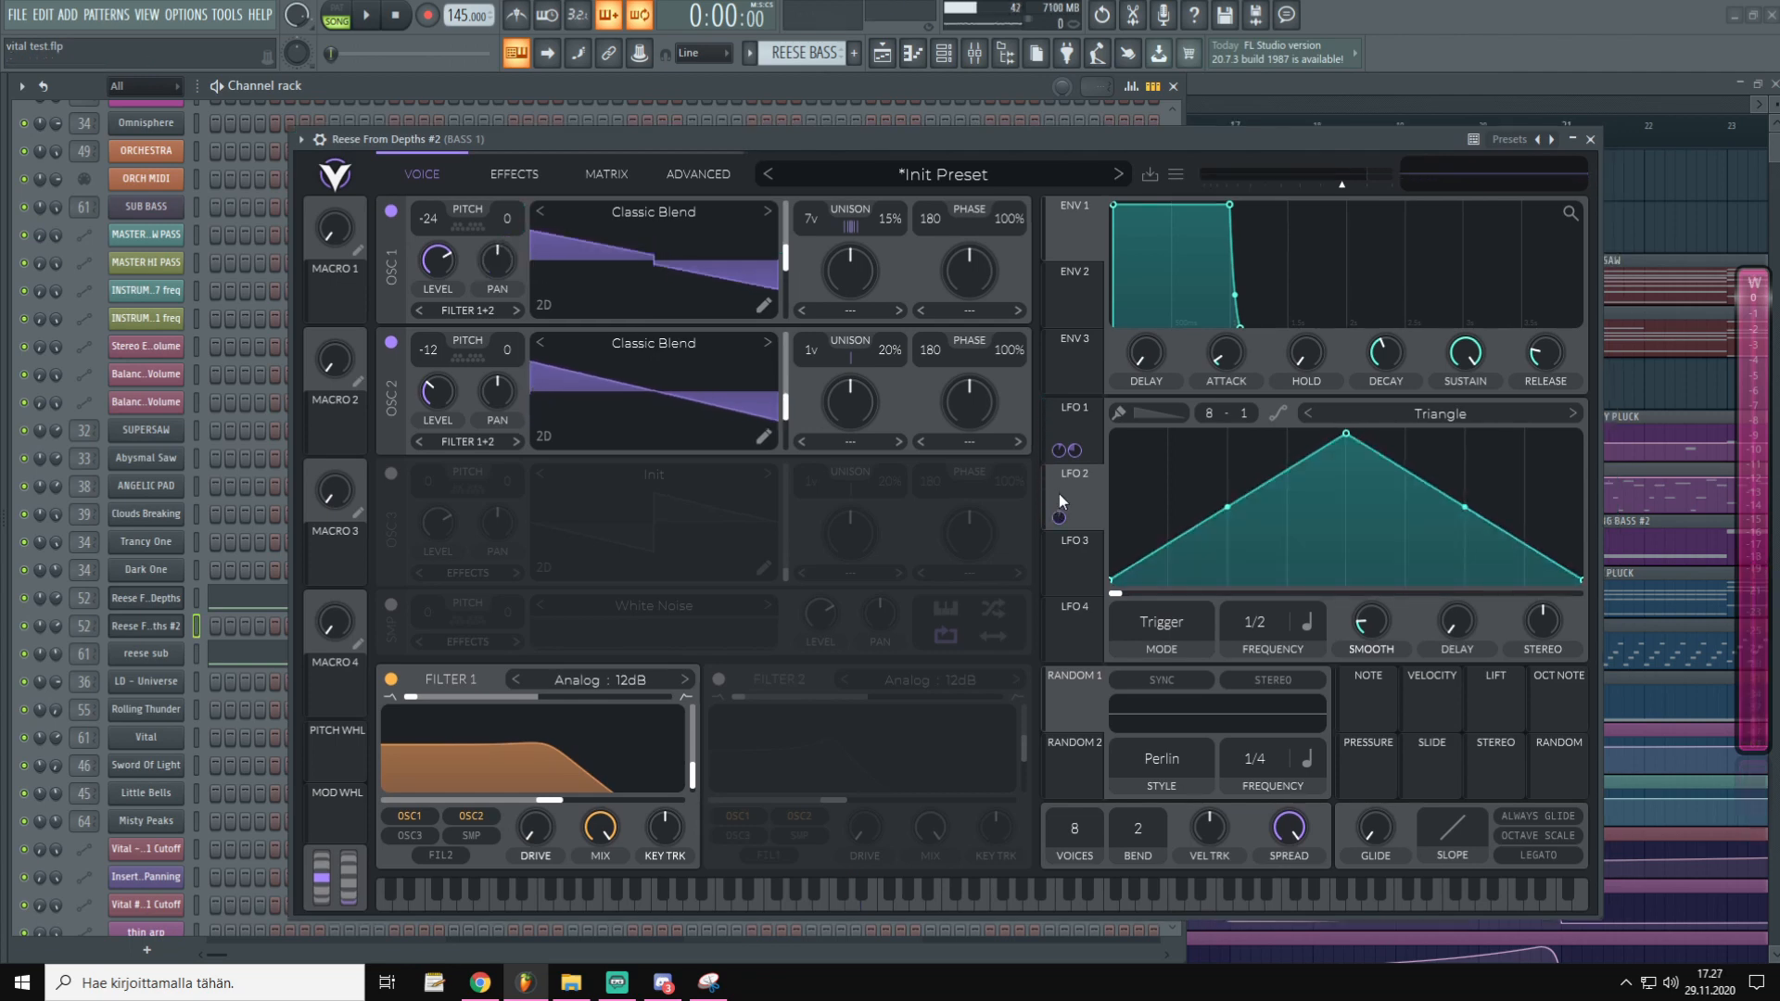
Route LFO 2 to OSC 2's pan at 0.56, detune OSC 2 to -6, and raise LFO 2's endpoints to mid-height
{"action": "left_click", "coordinate": [1072, 501]}
{"action": "left_click_drag", "start_coordinate": [1076, 502], "coordinate": [516, 357]}
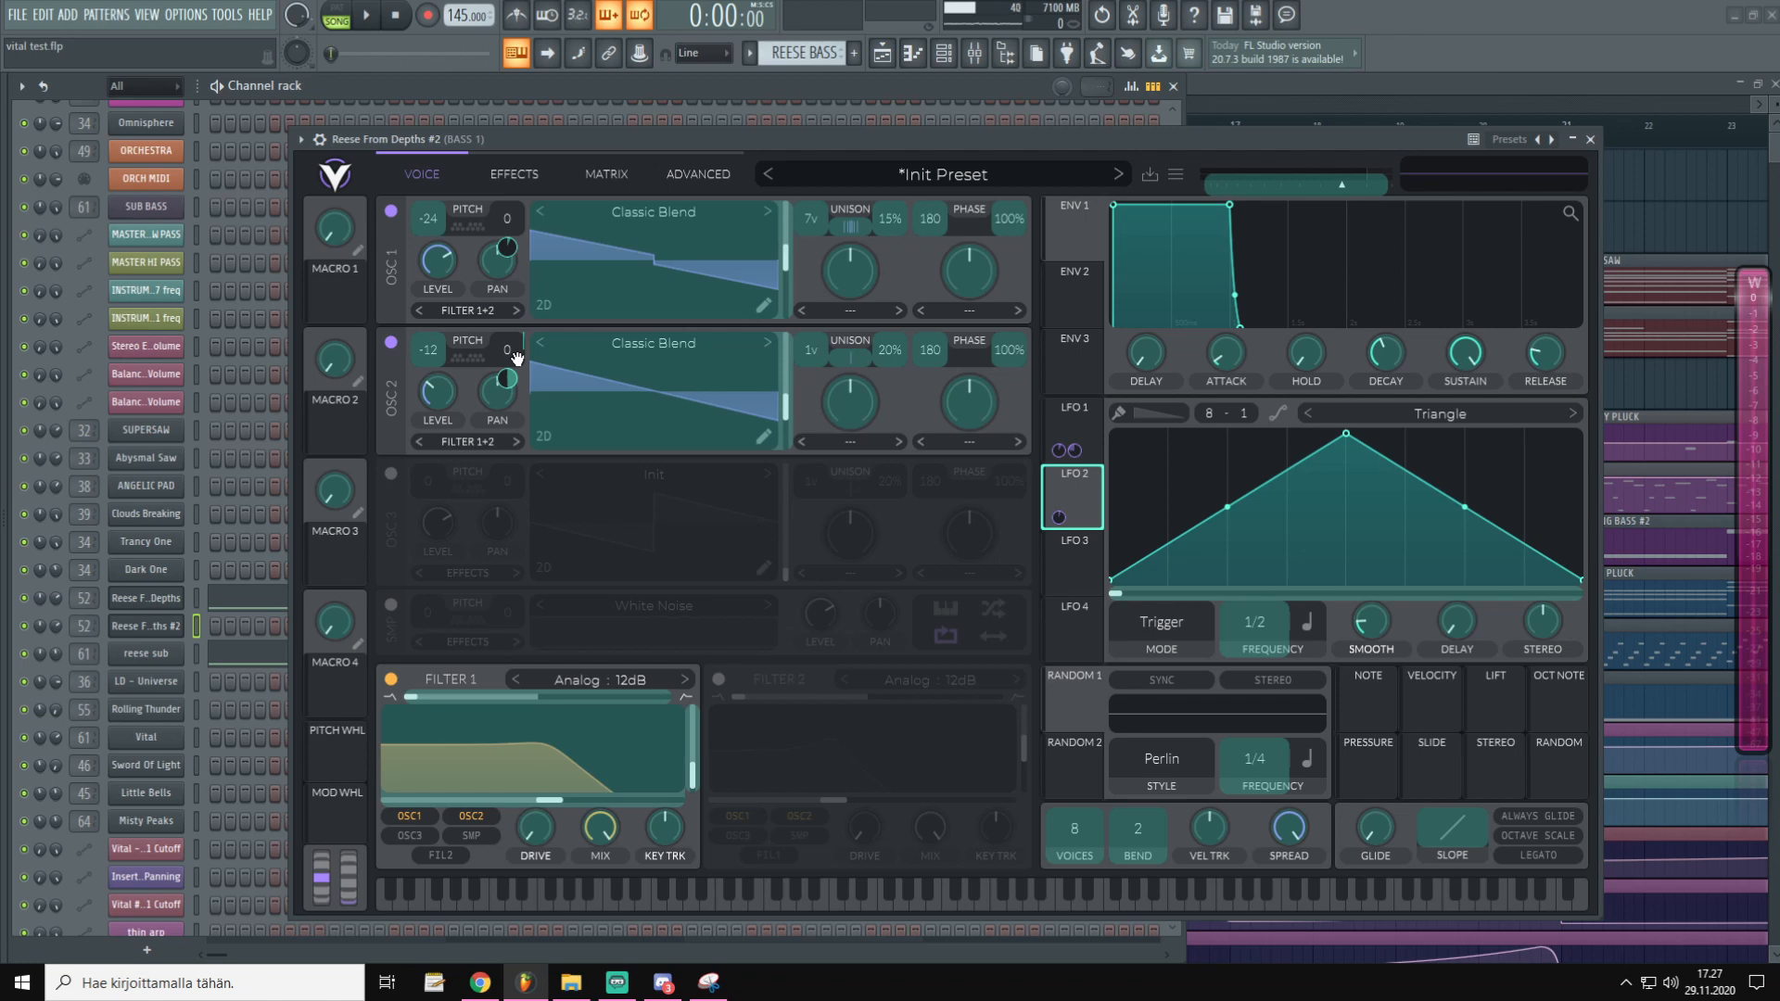
{"action": "left_click_drag", "start_coordinate": [517, 357], "coordinate": [517, 352]}
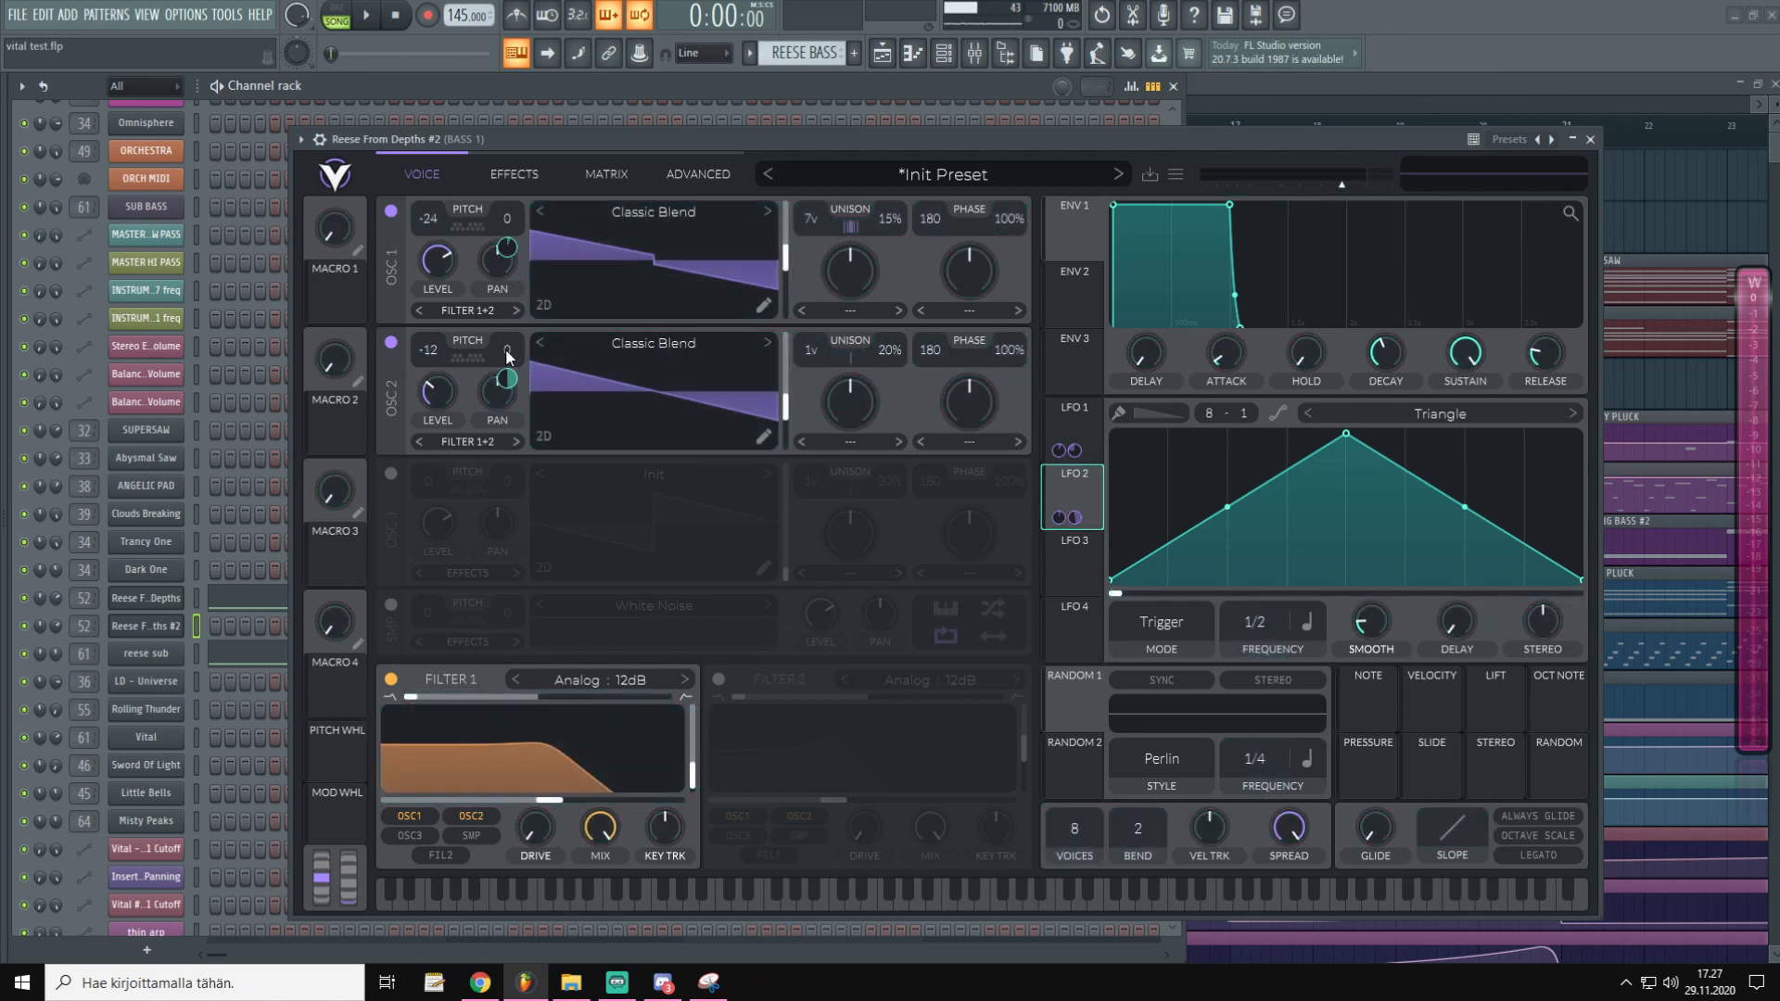
{"action": "scroll", "coordinate": [514, 347], "scroll_direction": "down", "scroll_amount": 2}
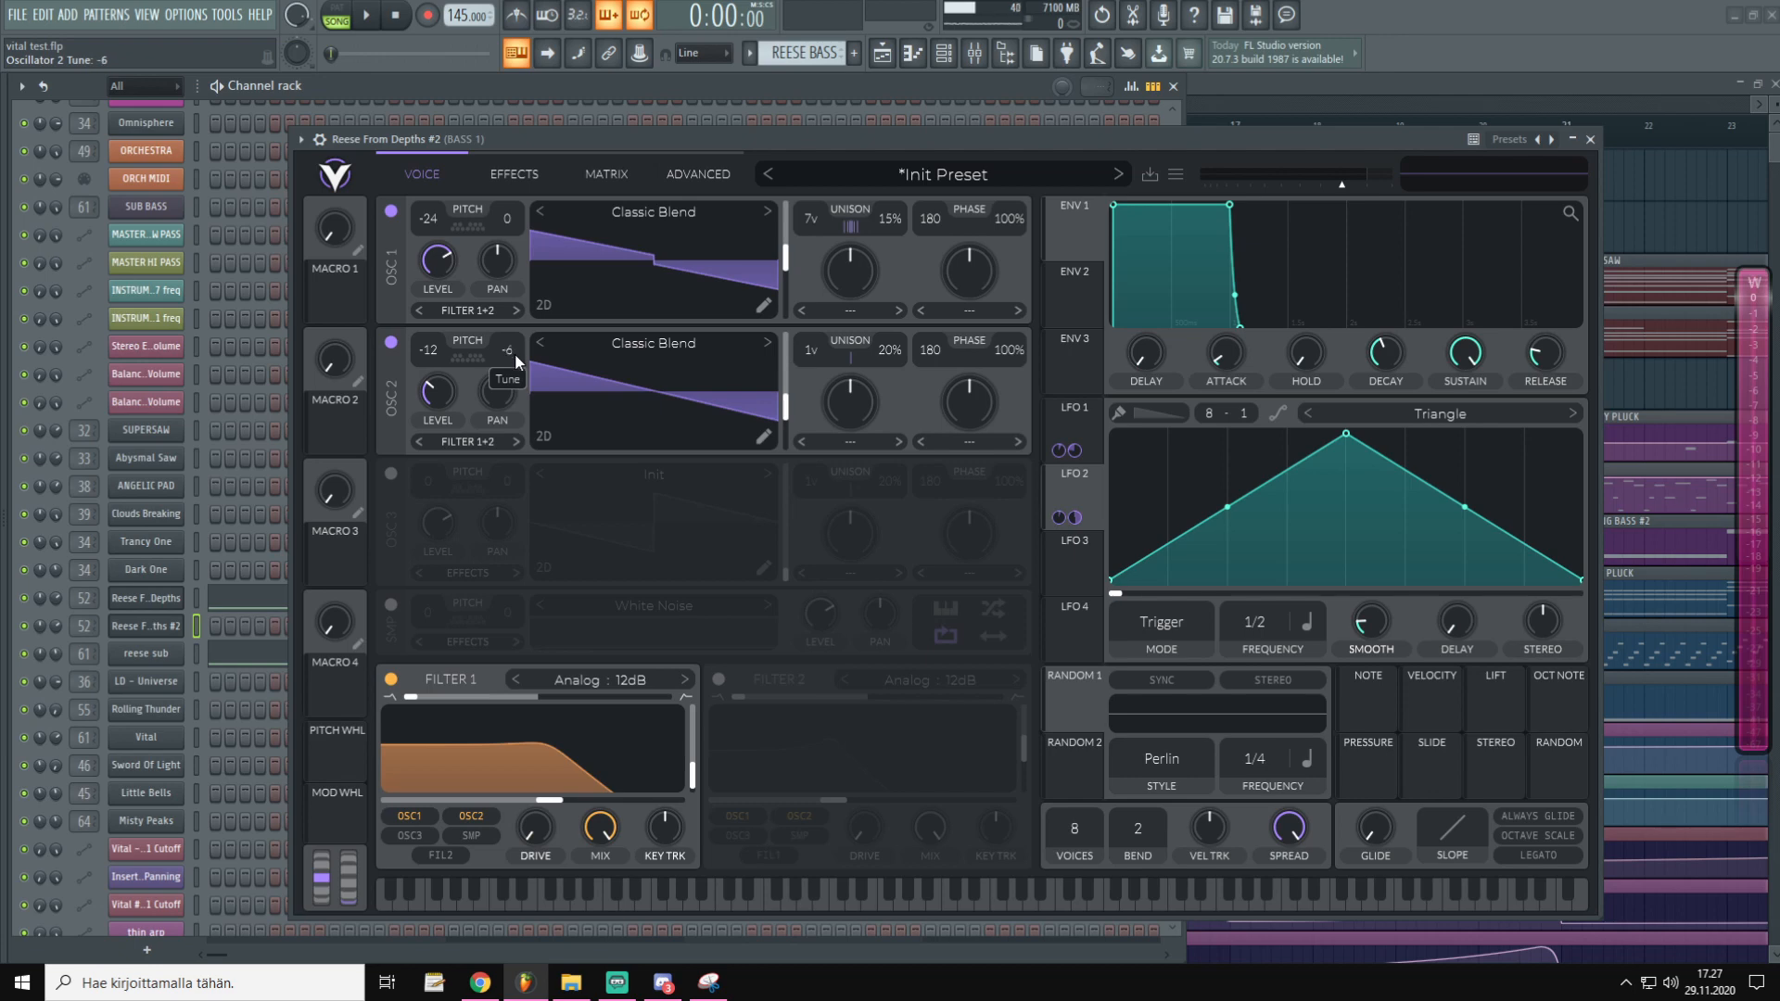
{"action": "left_click_drag", "start_coordinate": [509, 373], "coordinate": [506, 398]}
{"action": "left_click_drag", "start_coordinate": [1112, 580], "coordinate": [1011, 502]}
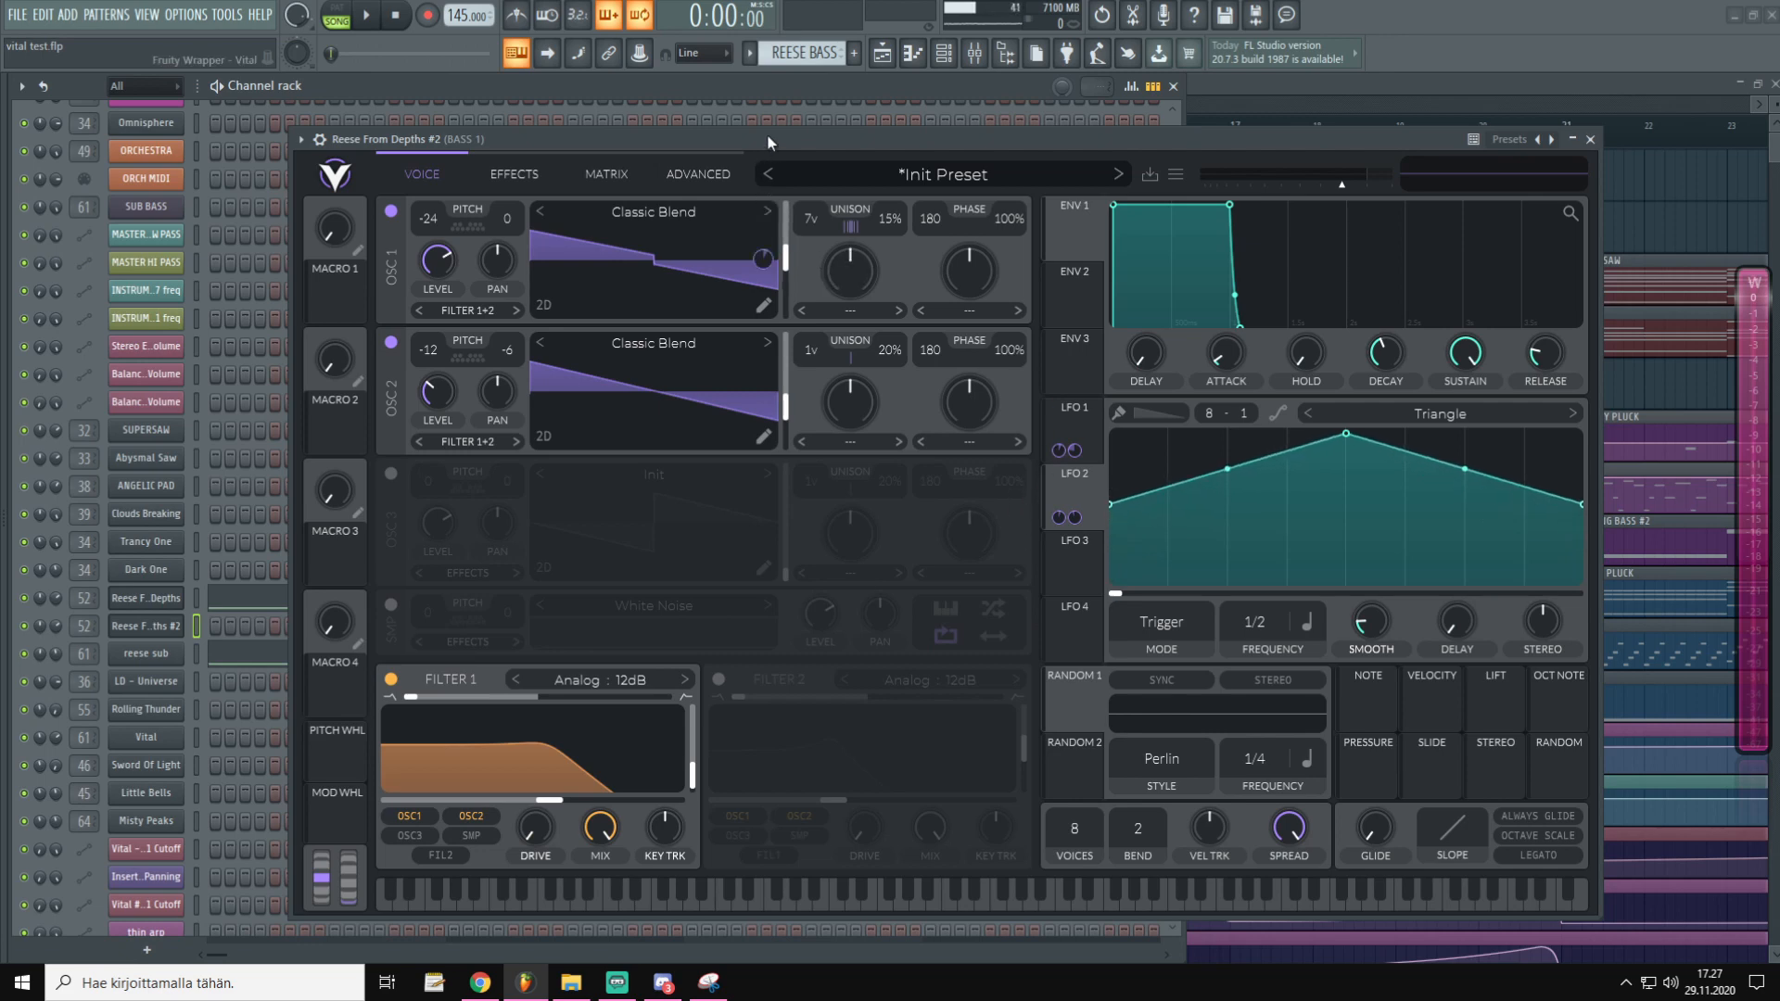
{"action": "key", "text": "m"}
Lower Filter 1's cutoff to about 192 Hz, draw a multi-peaked LFO 3 shape, and assign it to the cutoff
{"action": "left_click_drag", "start_coordinate": [549, 799], "coordinate": [530, 843]}
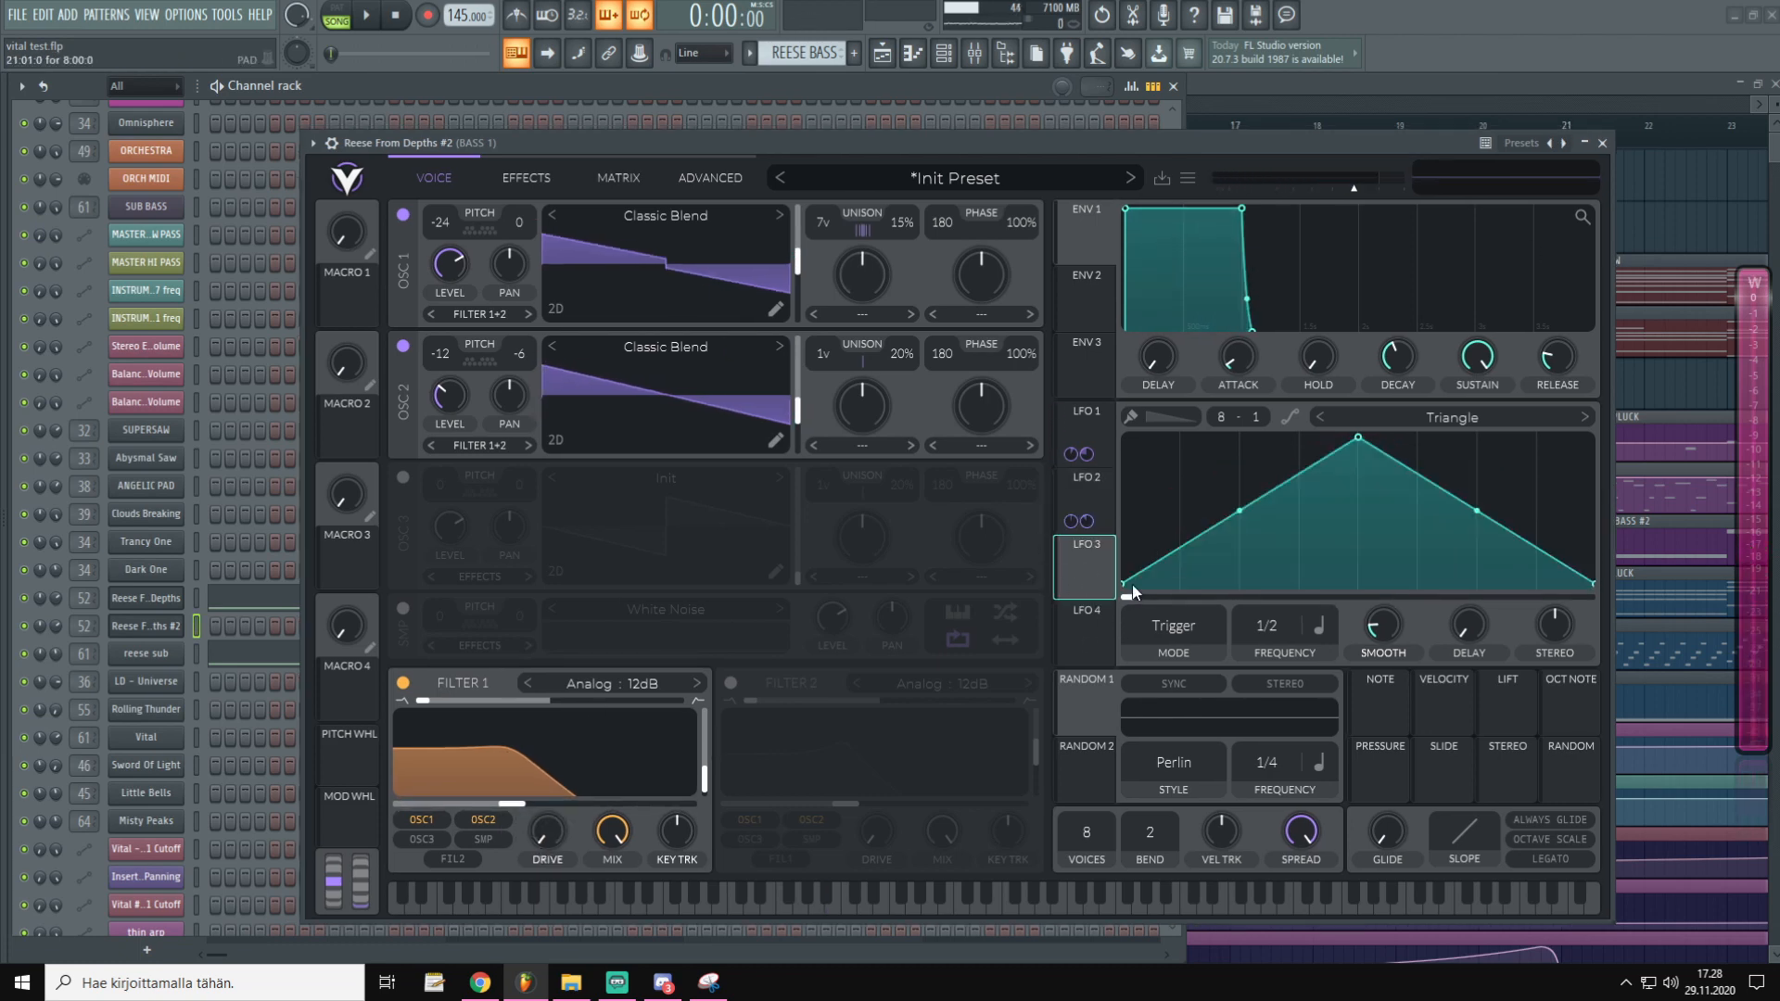
{"action": "left_click_drag", "start_coordinate": [1358, 437], "coordinate": [1242, 487]}
{"action": "double_click", "coordinate": [1335, 531]}
{"action": "mouse_move", "coordinate": [1335, 531]}
{"action": "left_mouse_down"}
{"action": "mouse_move", "coordinate": [1328, 580]}
{"action": "mouse_move", "coordinate": [1325, 564]}
{"action": "left_mouse_up"}
{"action": "double_click", "coordinate": [1409, 513]}
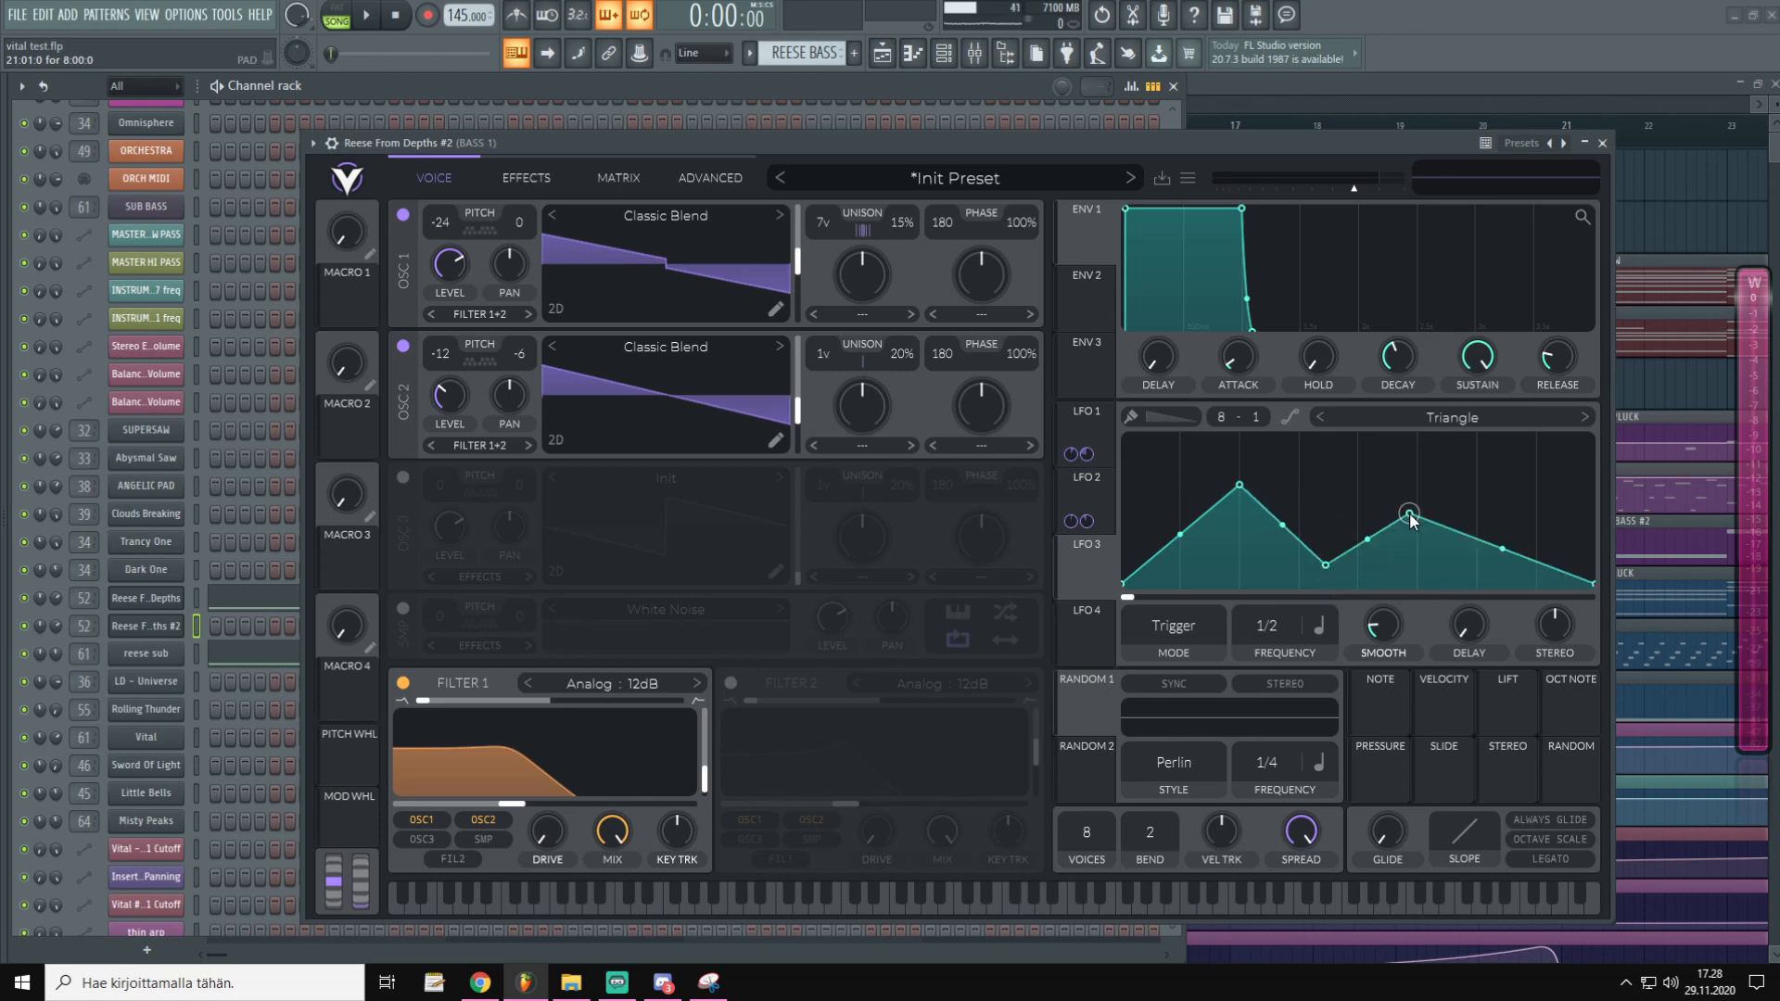
{"action": "double_click", "coordinate": [1450, 558]}
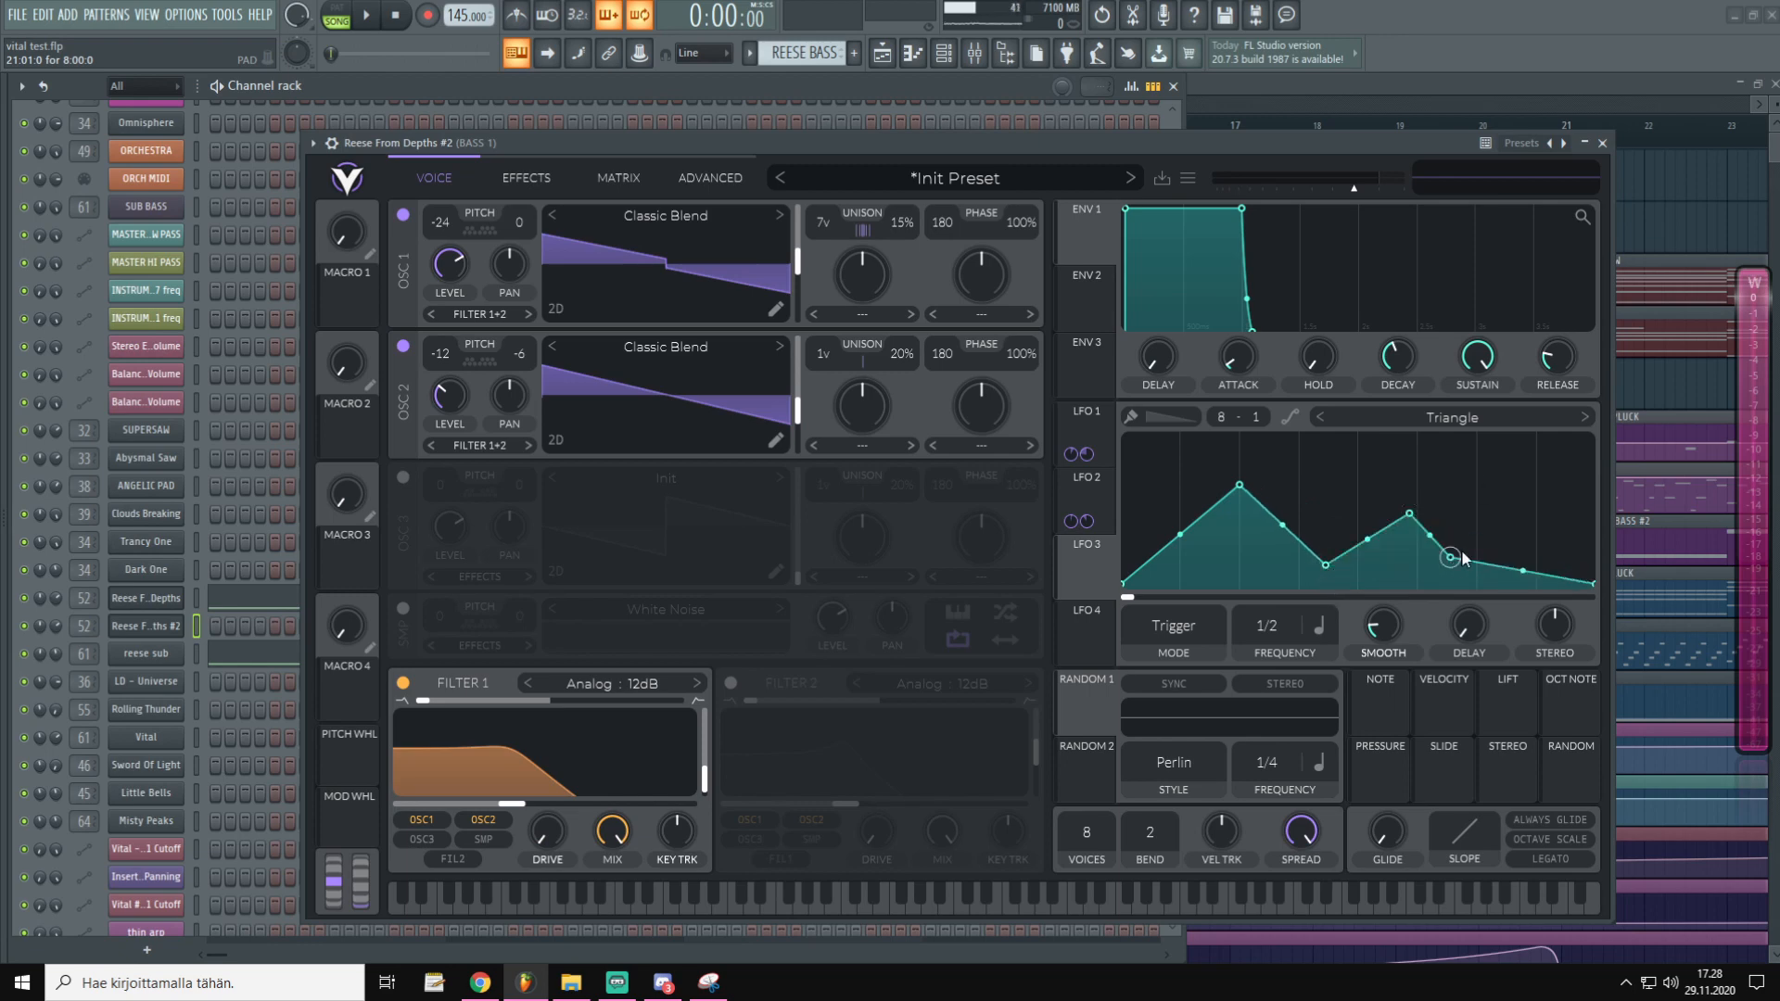
{"action": "double_click", "coordinate": [1537, 489]}
{"action": "left_click_drag", "start_coordinate": [1409, 514], "coordinate": [1401, 533]}
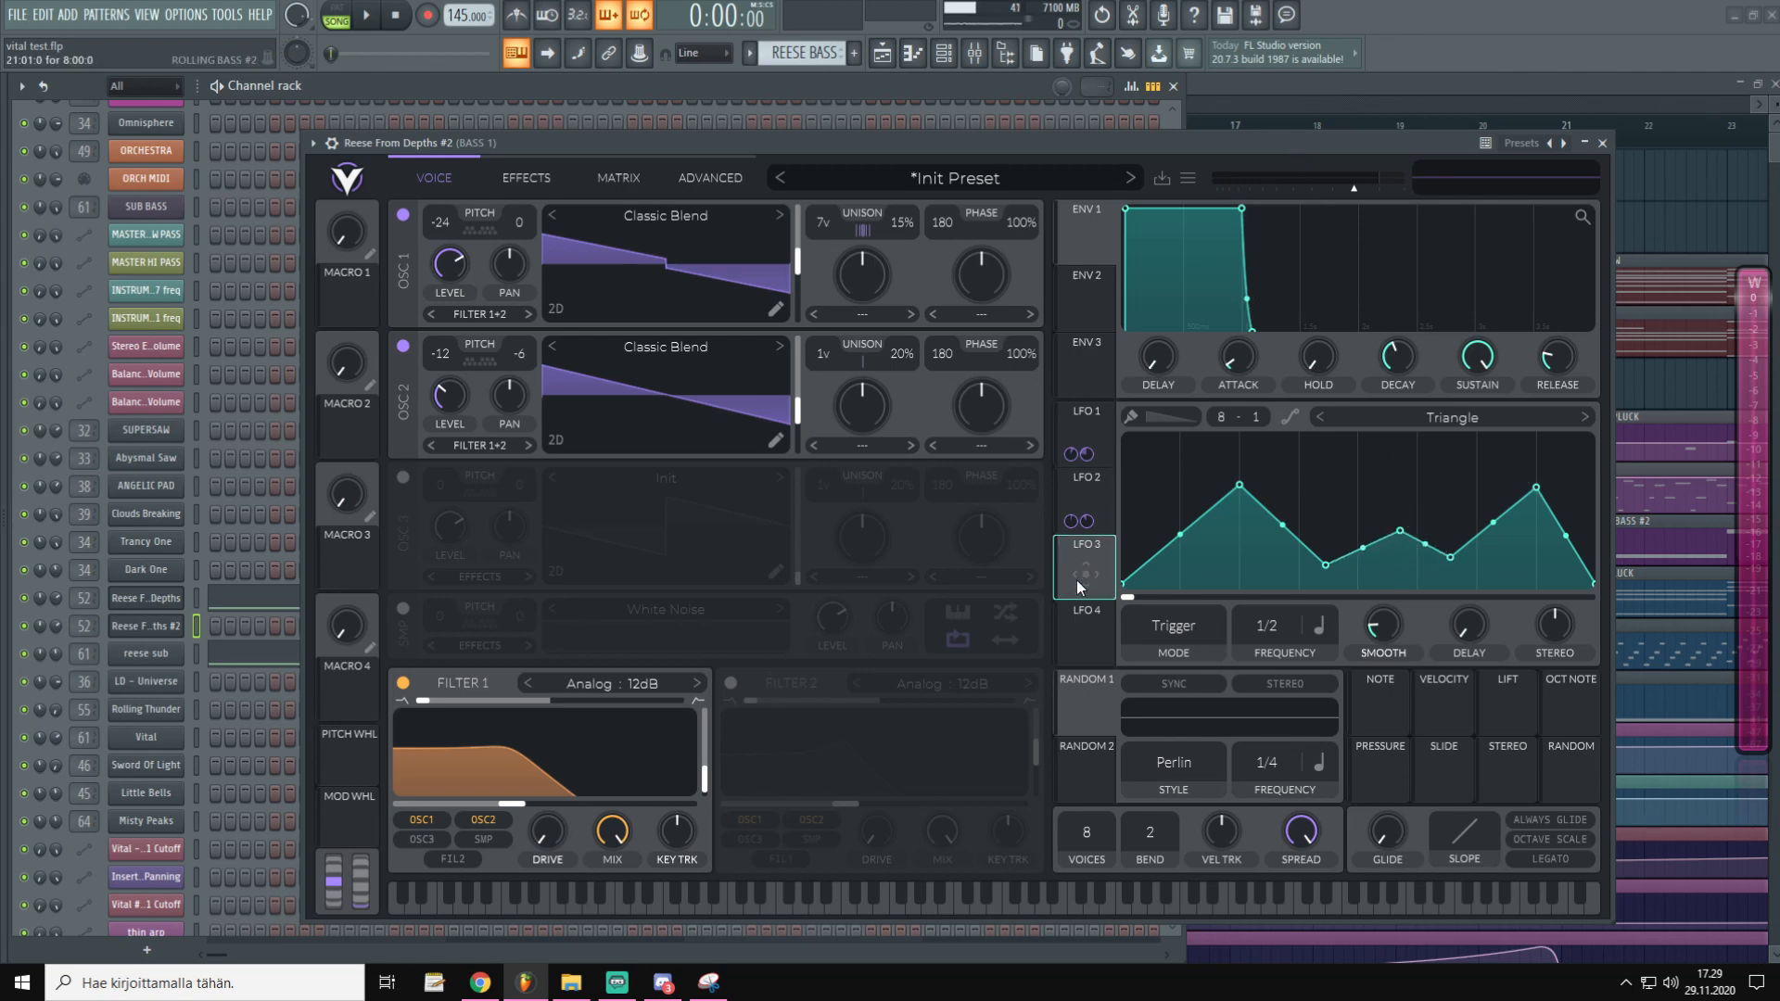
{"action": "left_click_drag", "start_coordinate": [1080, 577], "coordinate": [514, 803]}
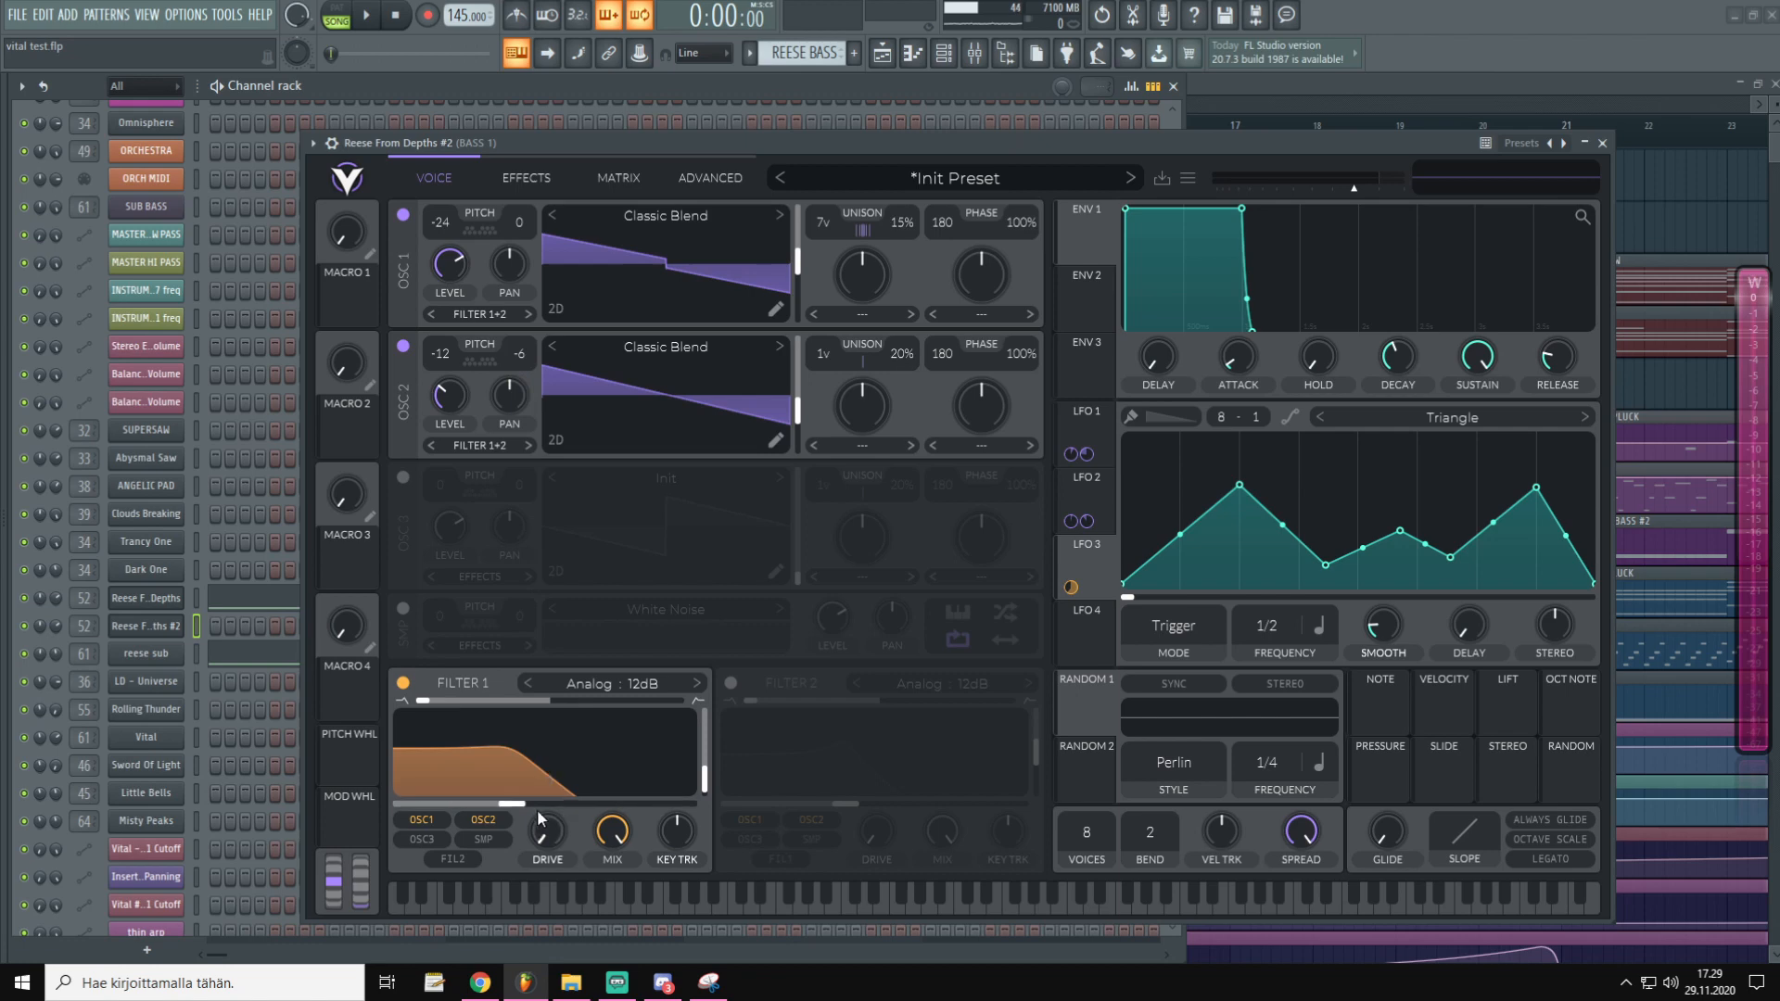
Reduce LFO 3's depth on Filter 1's cutoff from about 13.9 to a subtle 7.5
{"action": "left_click_drag", "start_coordinate": [544, 783], "coordinate": [544, 840]}
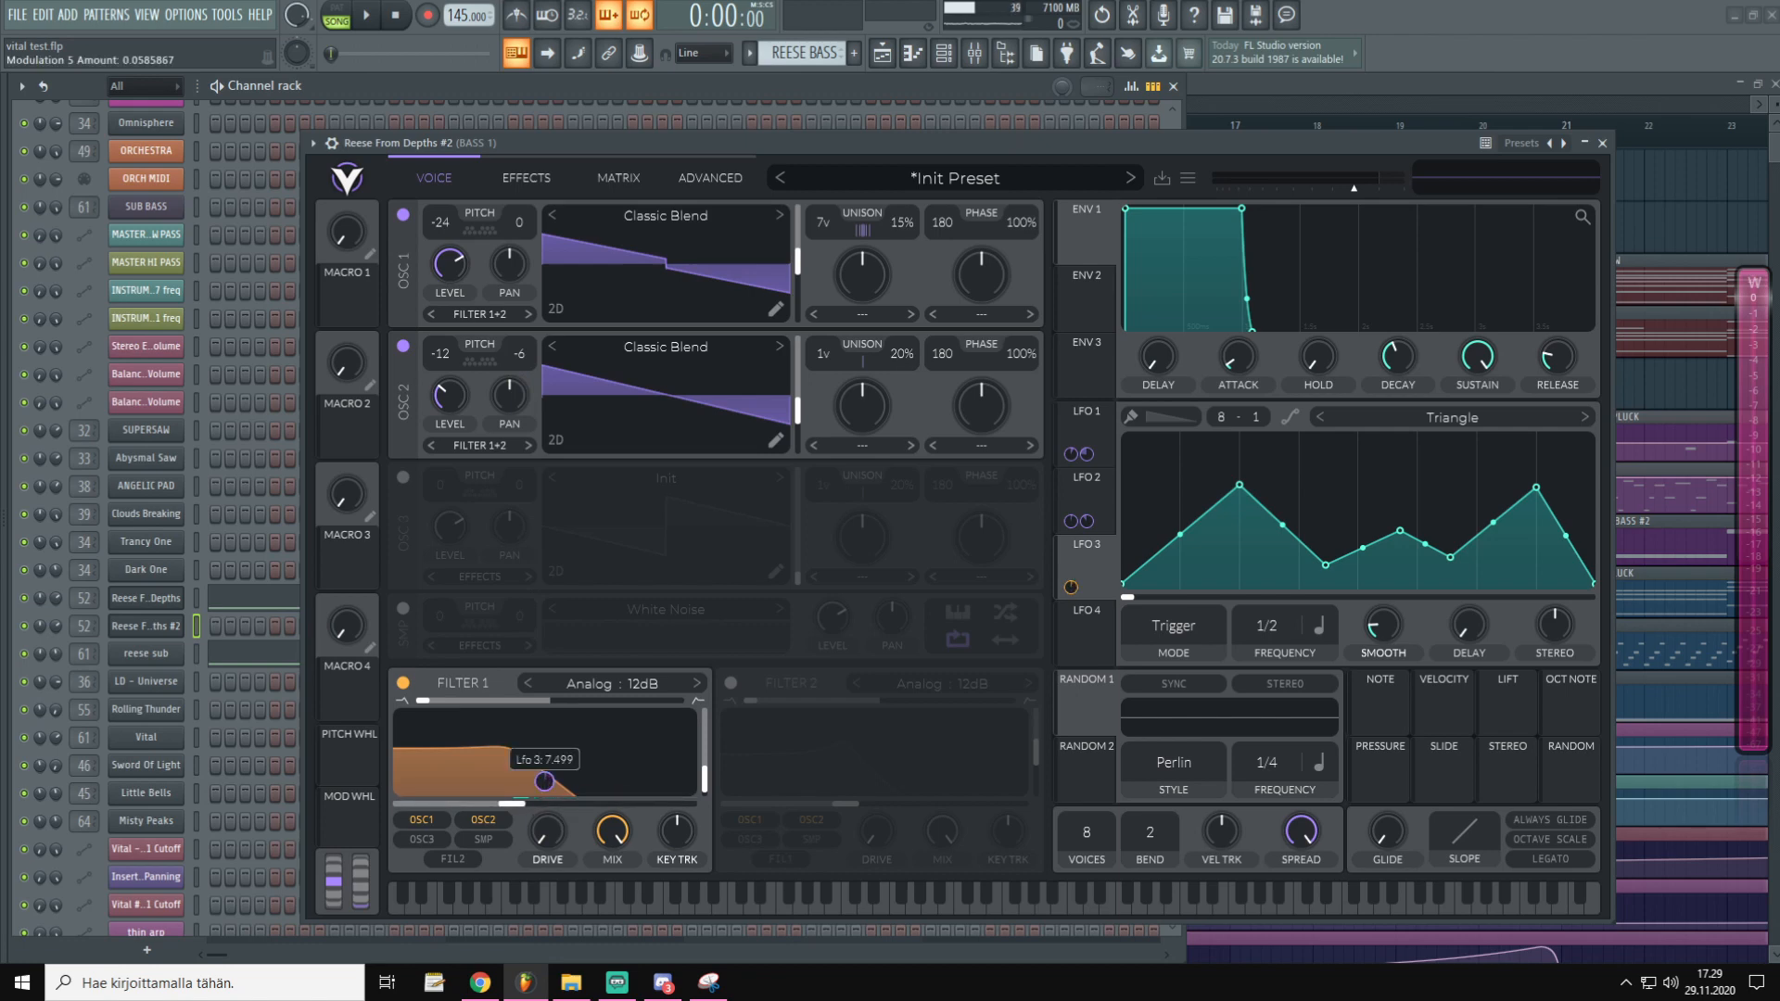
{"action": "left_click_drag", "start_coordinate": [605, 152], "coordinate": [595, 147]}
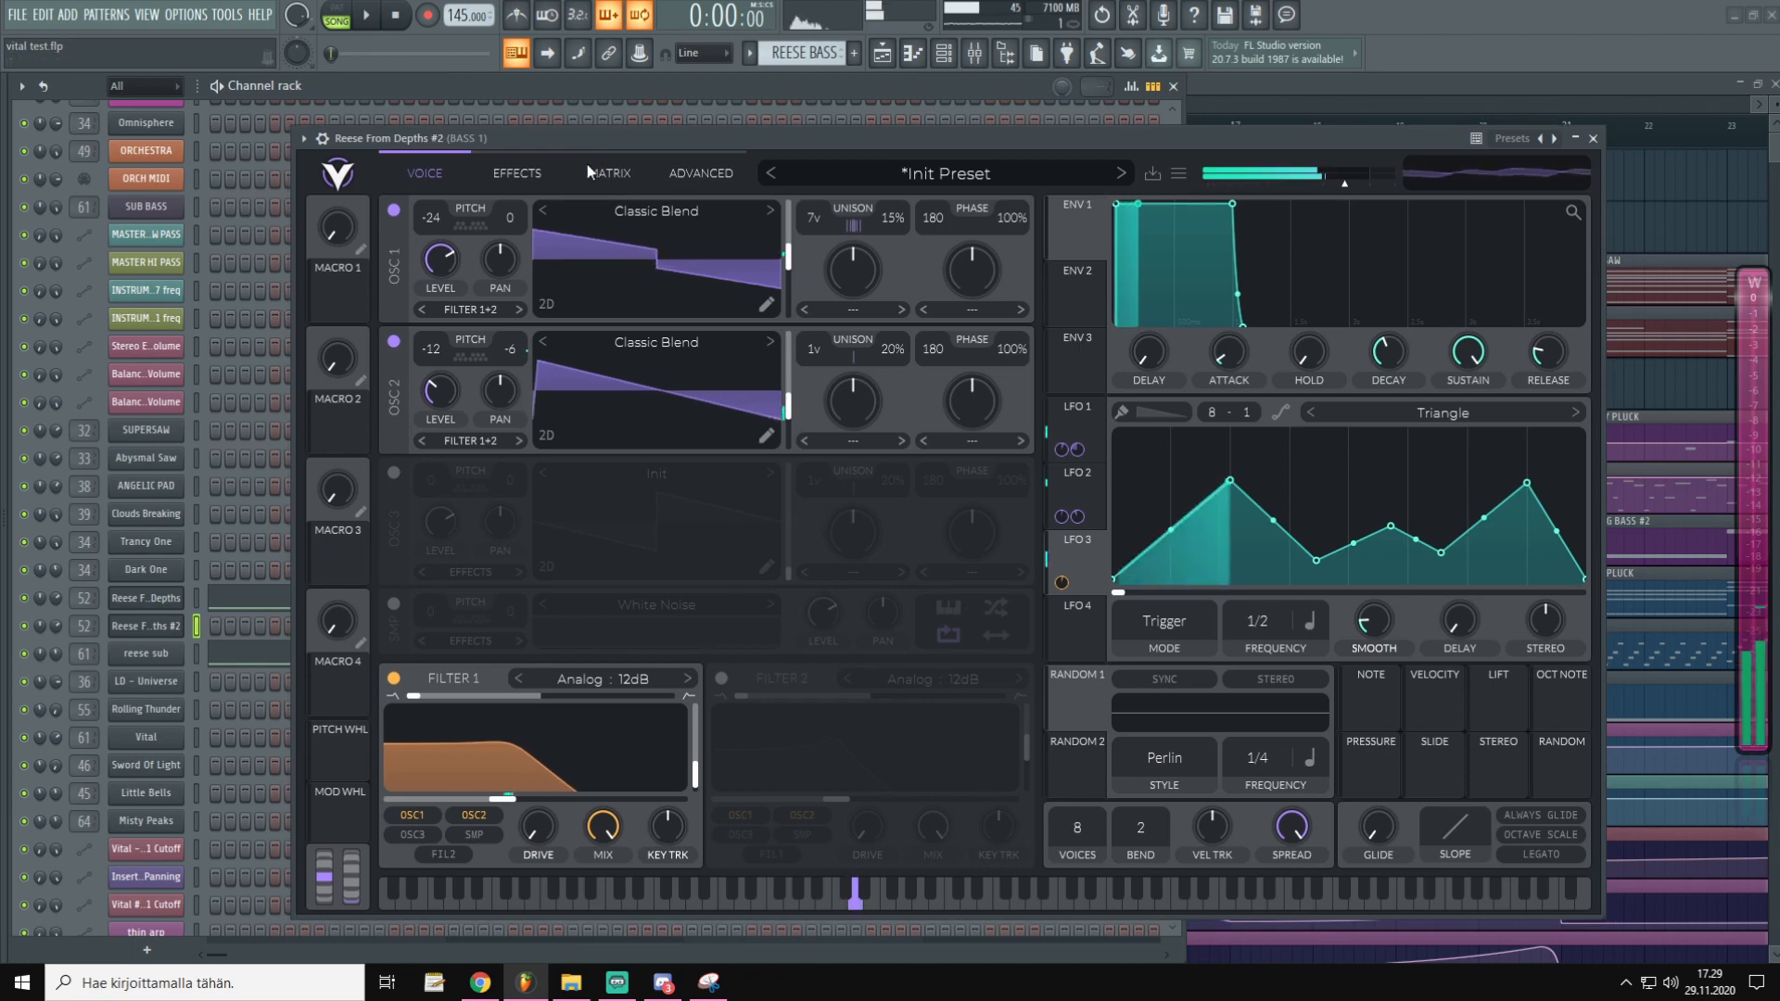
{"action": "left_click_drag", "start_coordinate": [535, 777], "coordinate": [535, 771]}
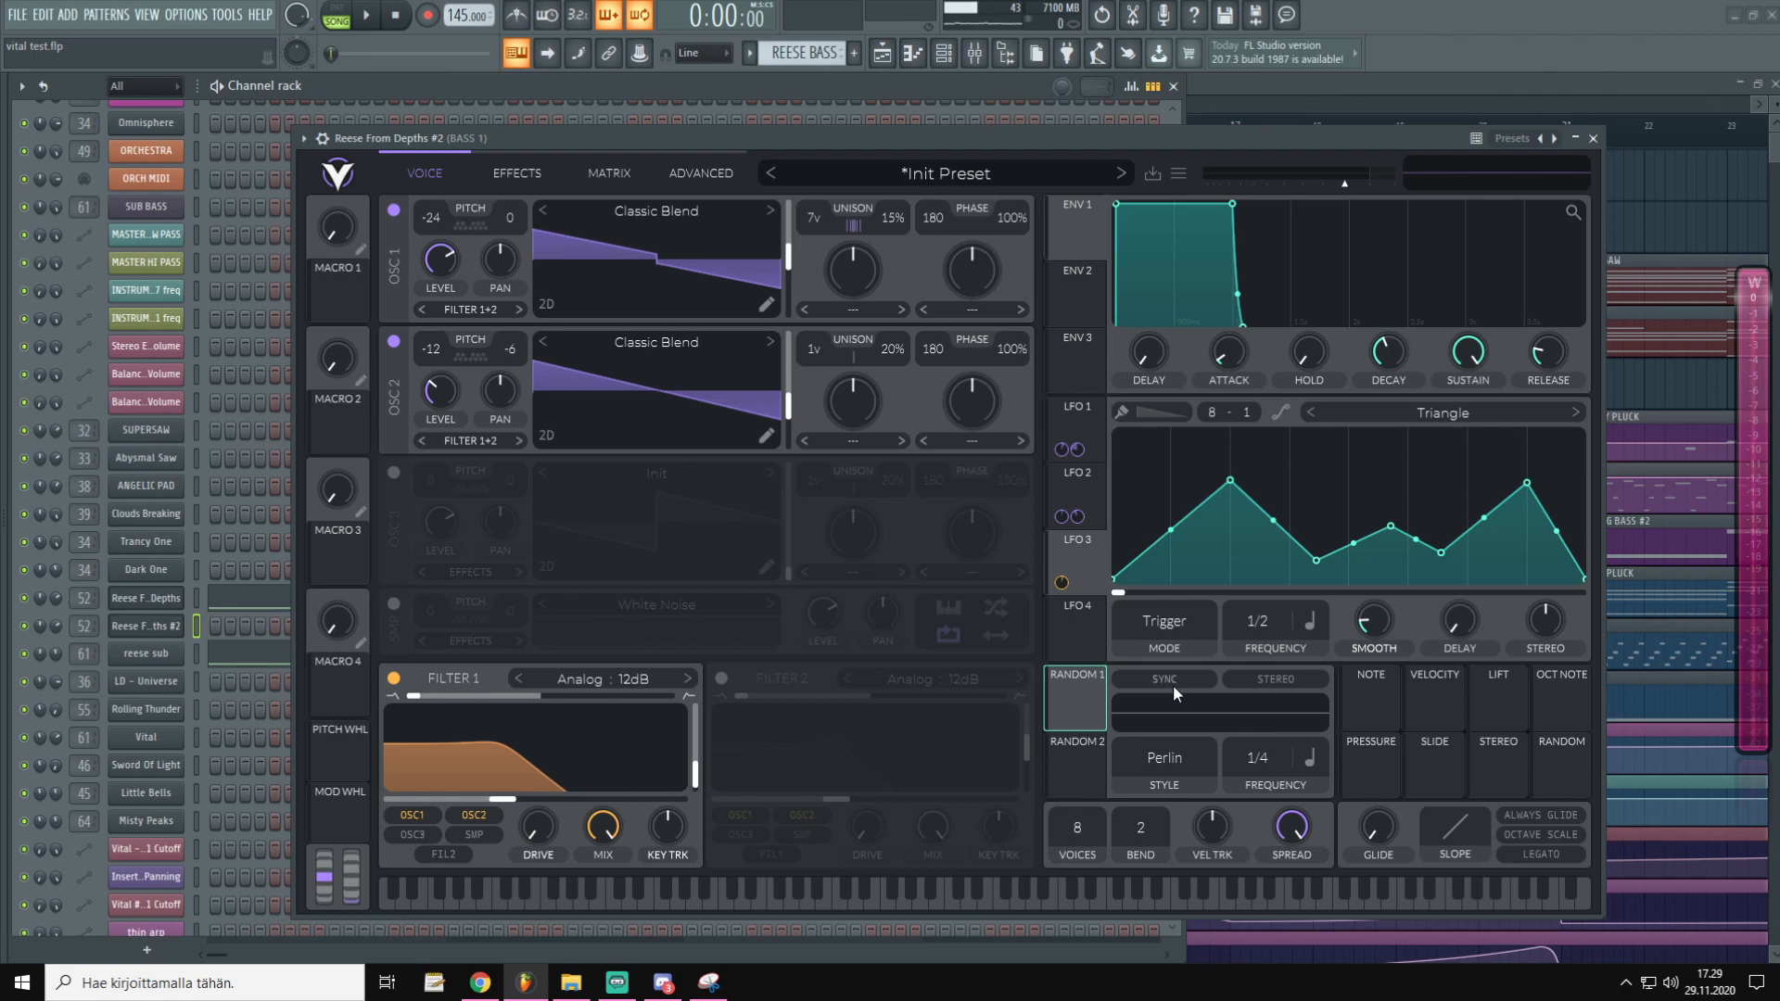
Route Random 1 to modulate LFO 3's phase and audition a note
{"action": "left_click_drag", "start_coordinate": [1099, 704], "coordinate": [1253, 595]}
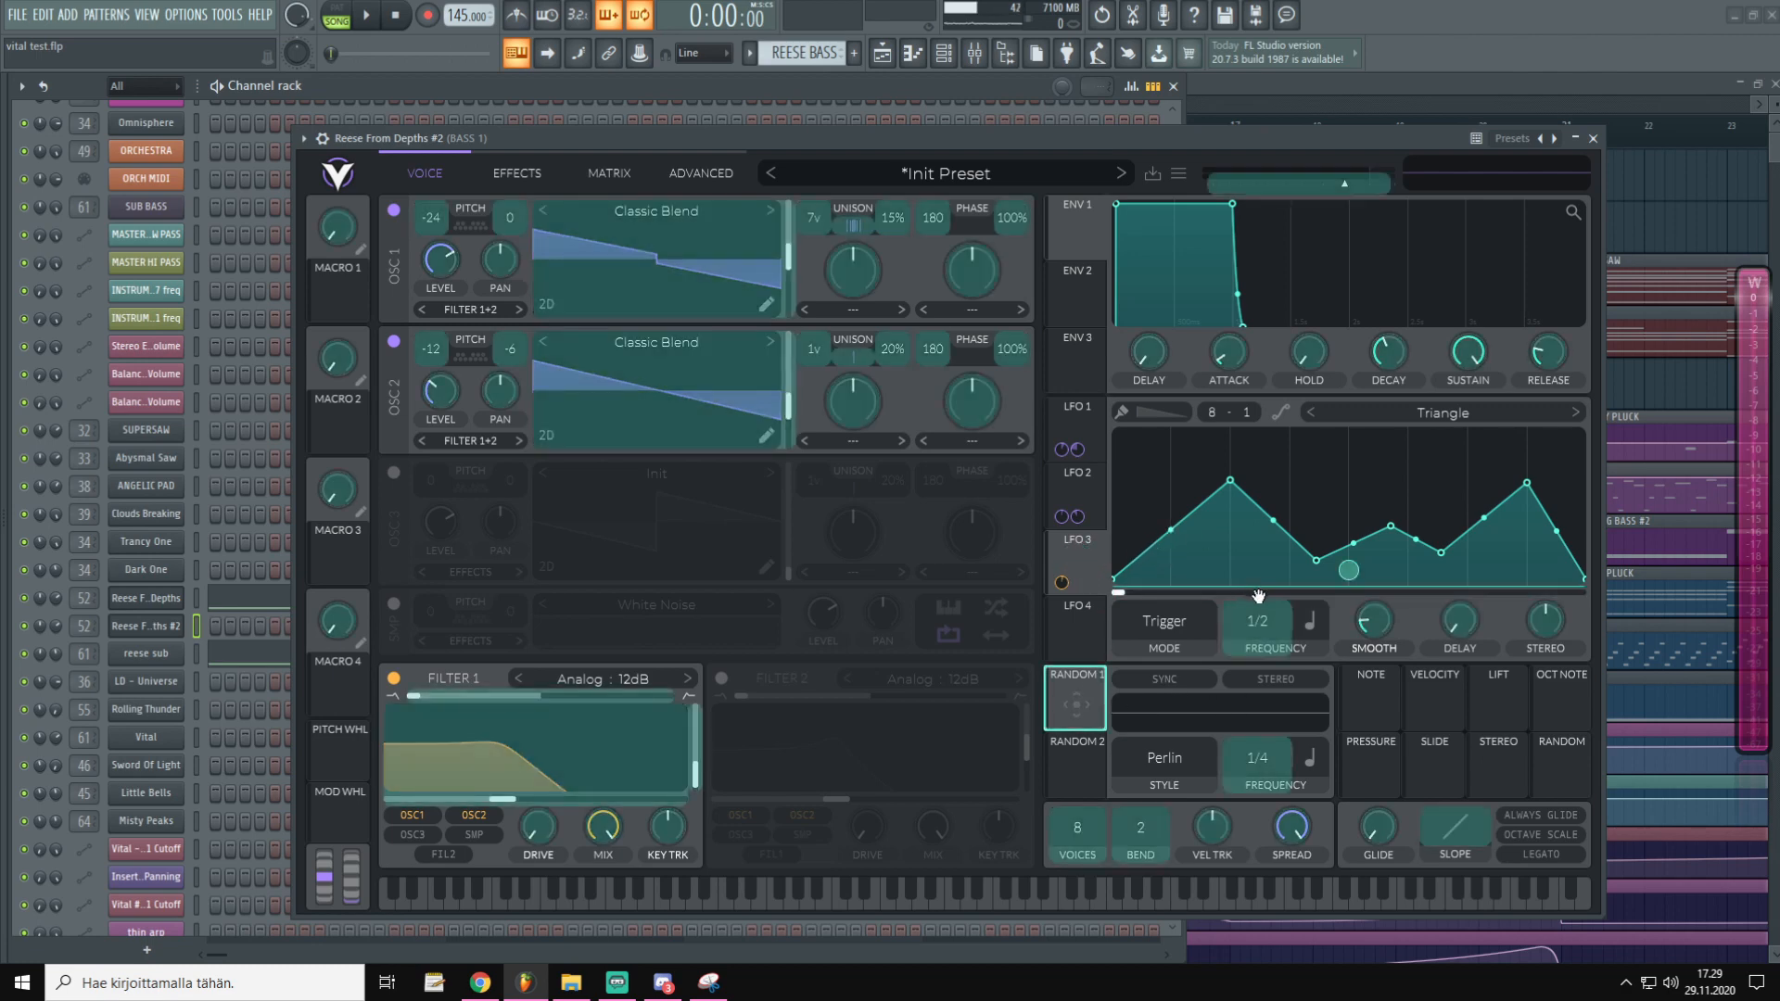
{"action": "left_click_drag", "start_coordinate": [1335, 592], "coordinate": [1335, 591]}
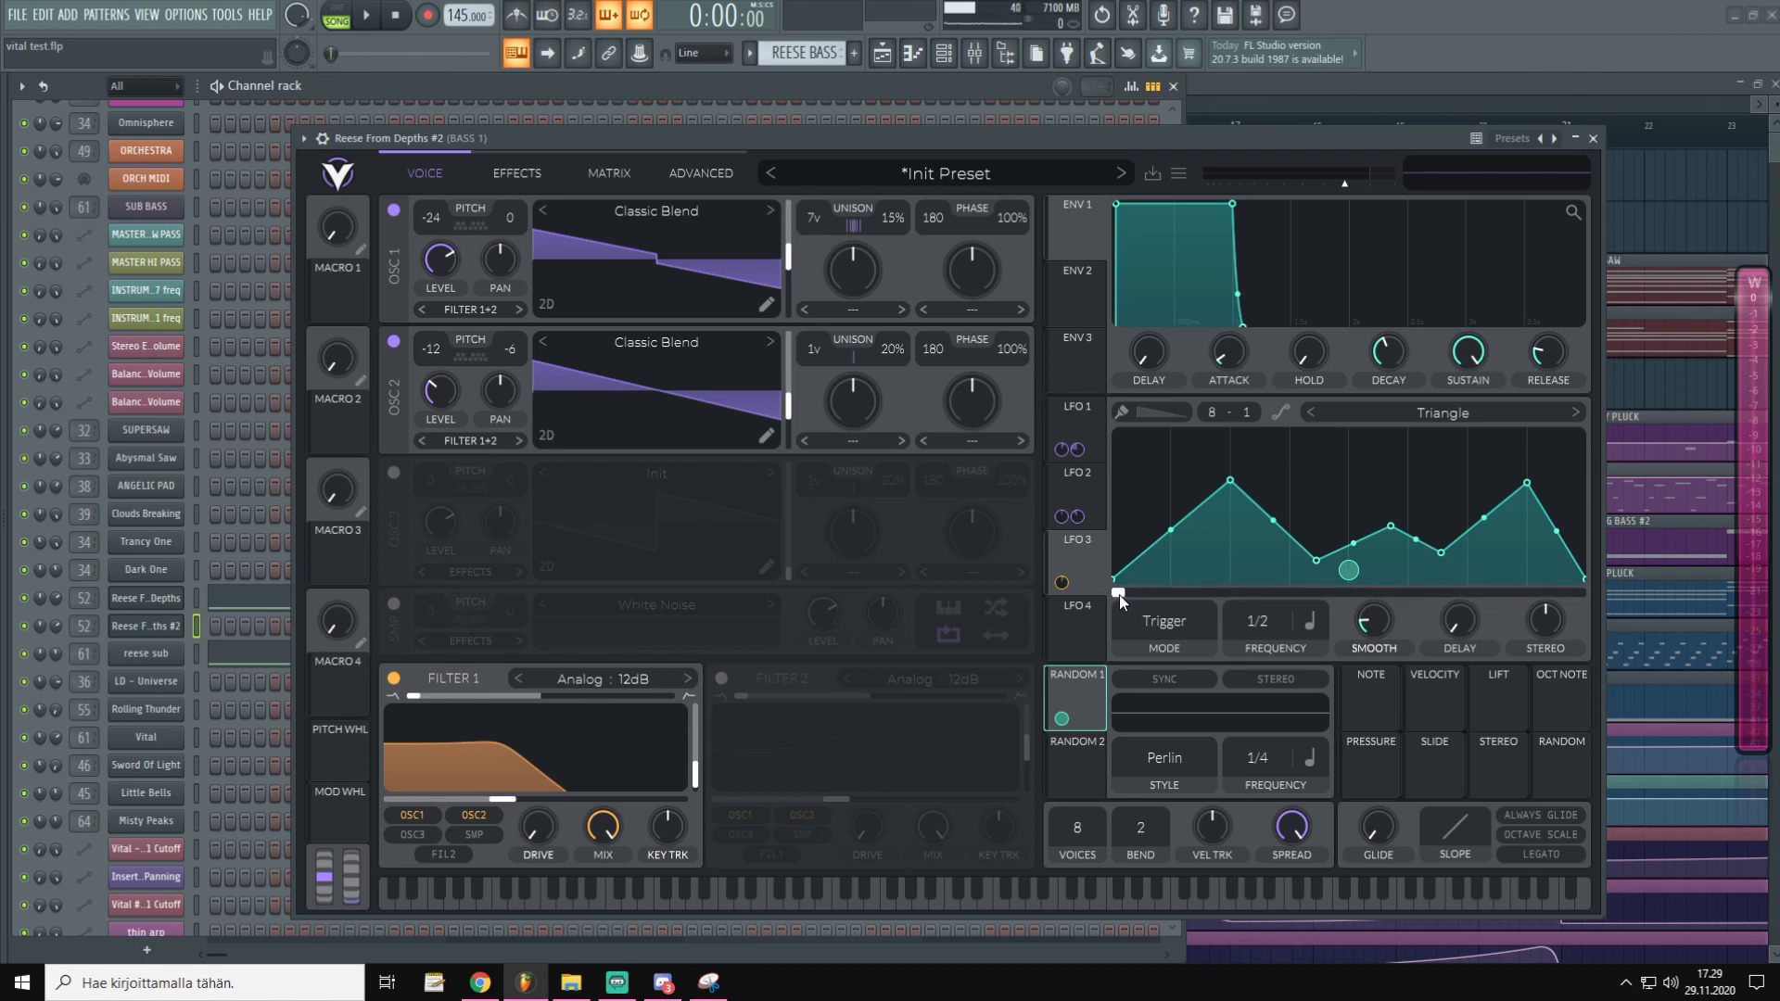
{"action": "left_click", "coordinate": [1114, 137]}
{"action": "key", "text": "x"}
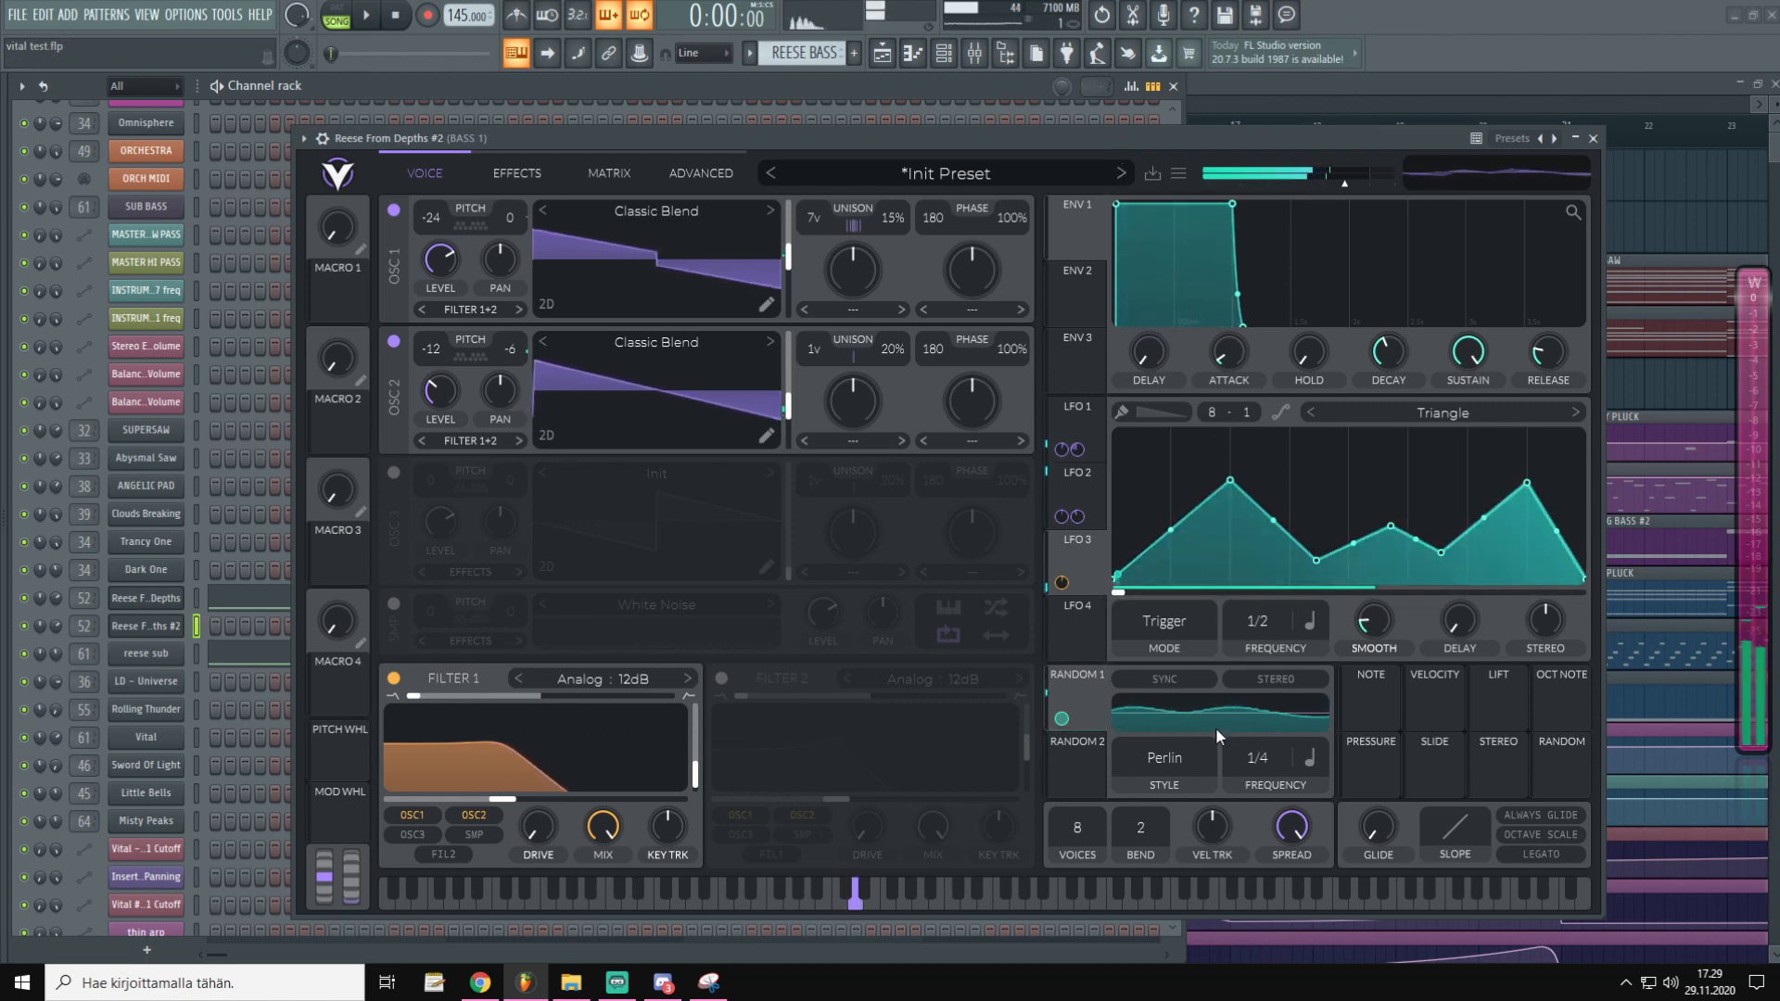
Tempo-sync Random 1, set its style to Sample & Hold, and lower its depth to 0.190
{"action": "left_click", "coordinate": [1178, 686]}
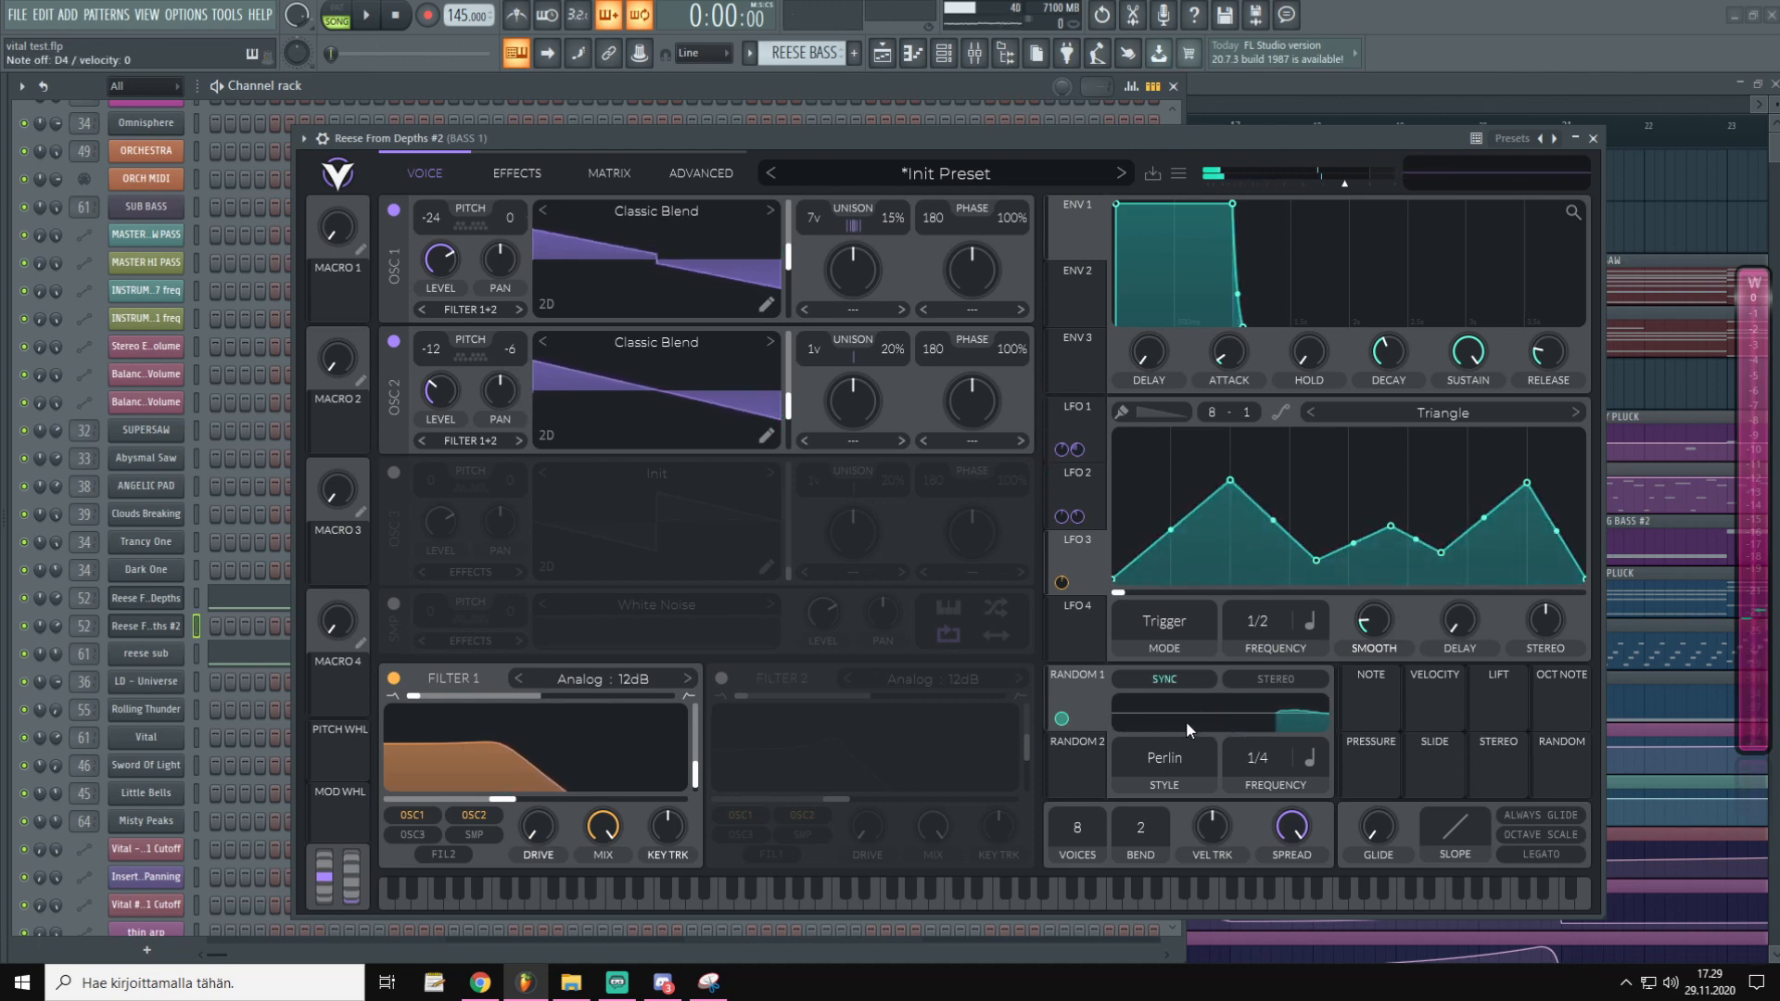
{"action": "left_click", "coordinate": [1179, 760]}
{"action": "left_click", "coordinate": [1170, 831]}
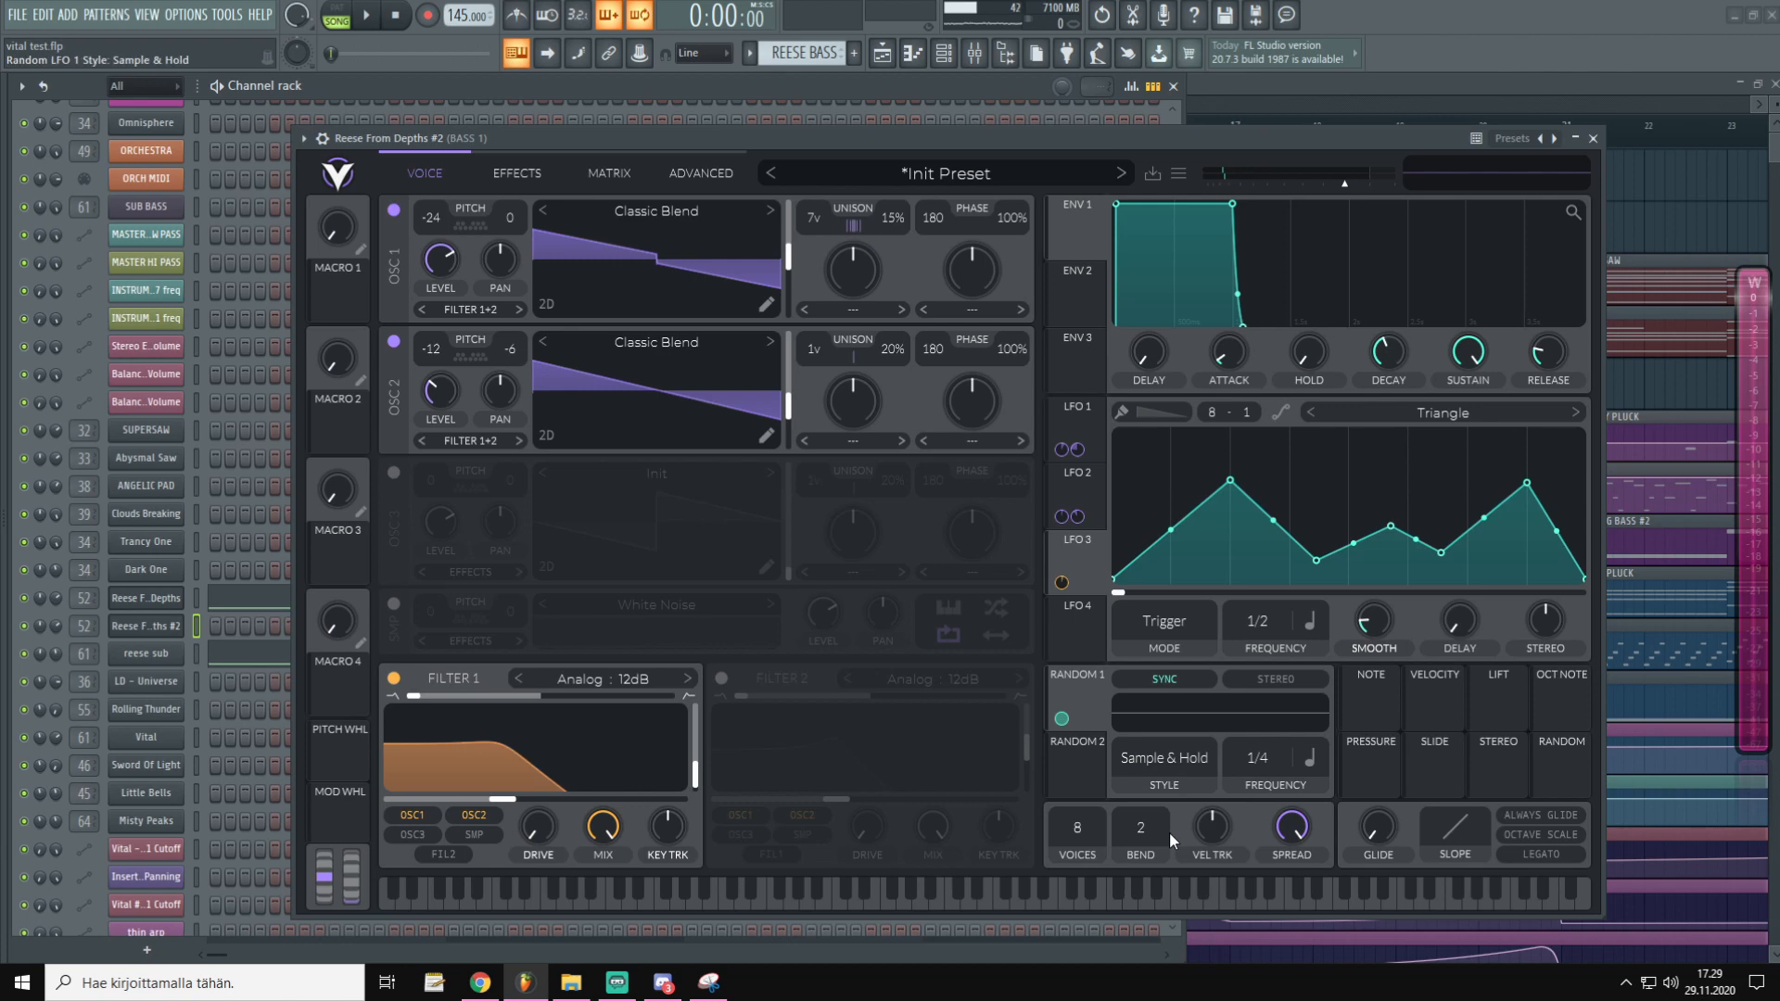
{"action": "key", "text": "x"}
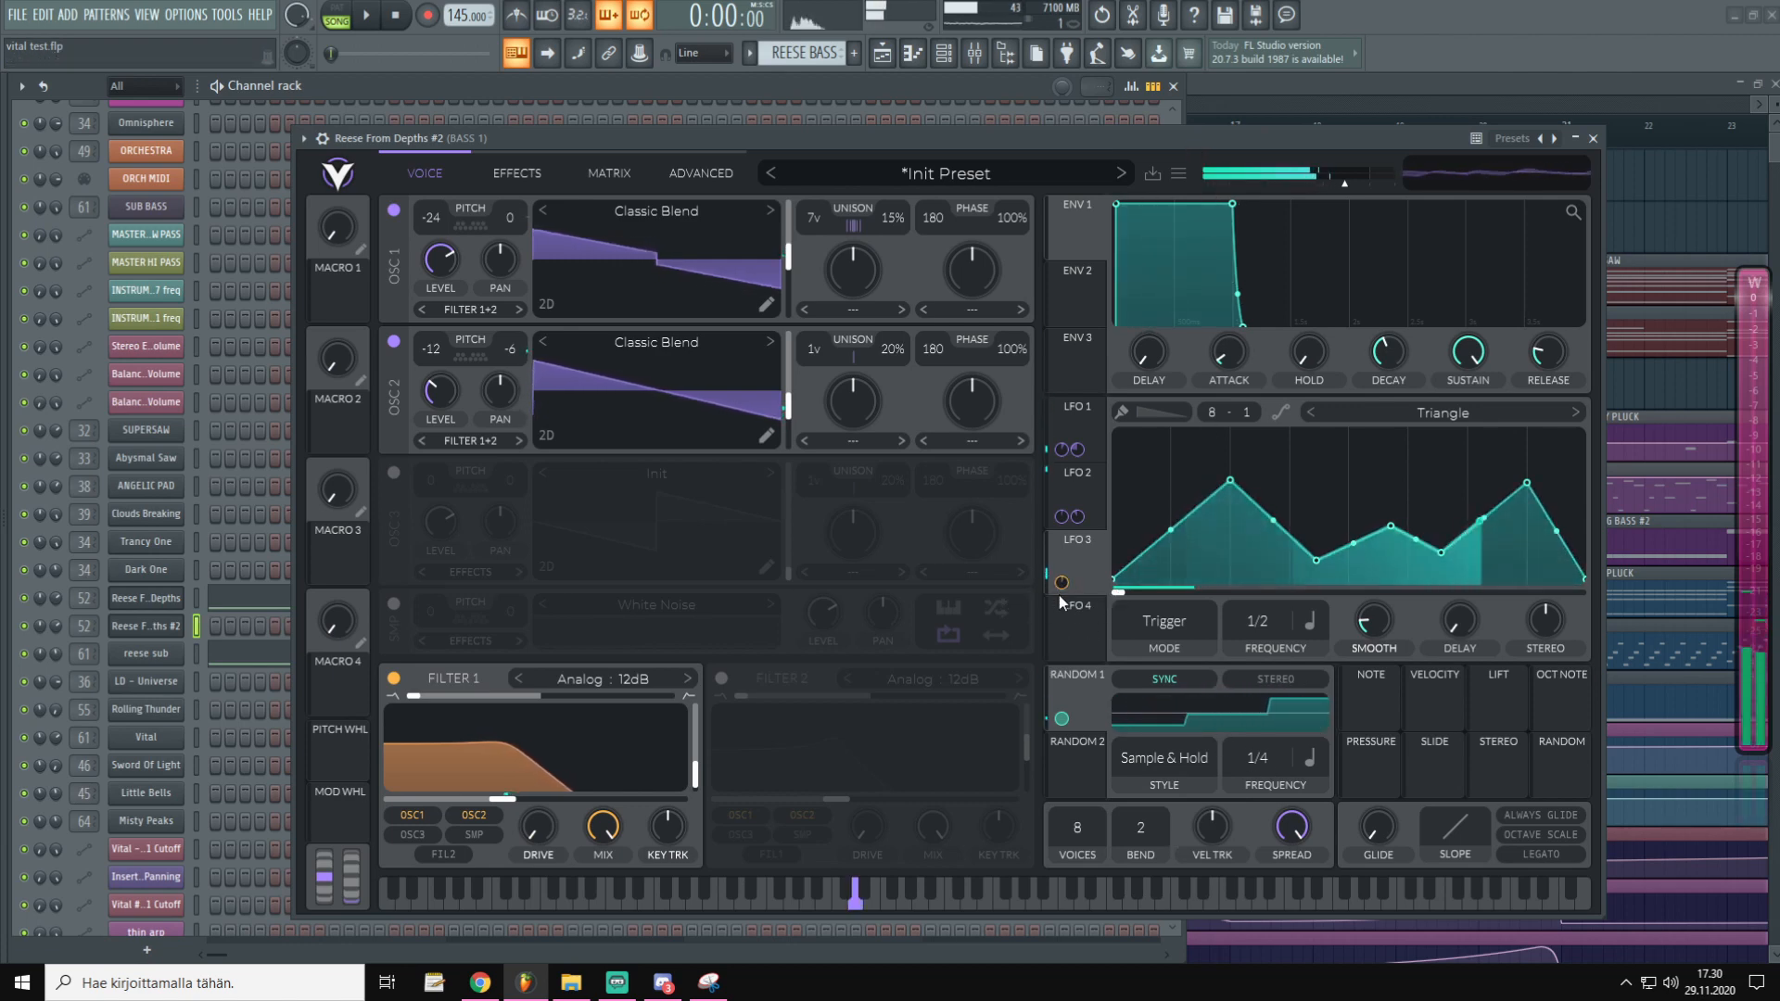
{"action": "left_click_drag", "start_coordinate": [1350, 571], "coordinate": [1350, 646]}
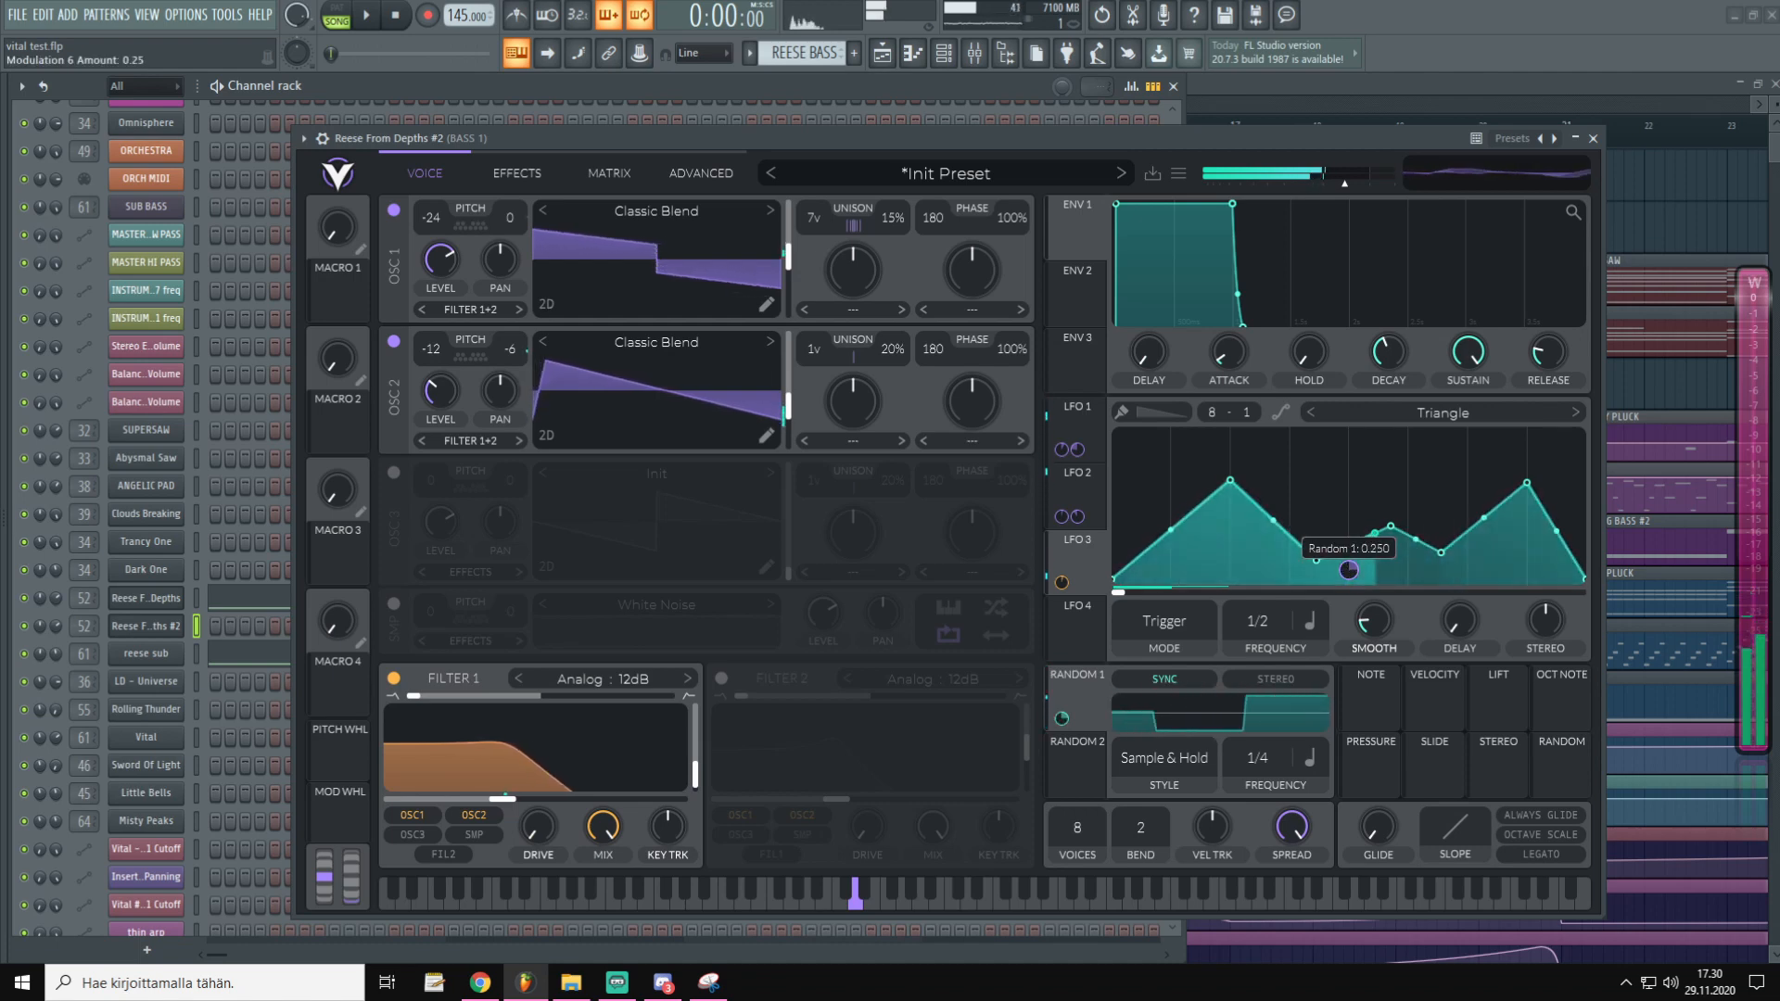
{"action": "left_click_drag", "start_coordinate": [1355, 573], "coordinate": [1354, 612]}
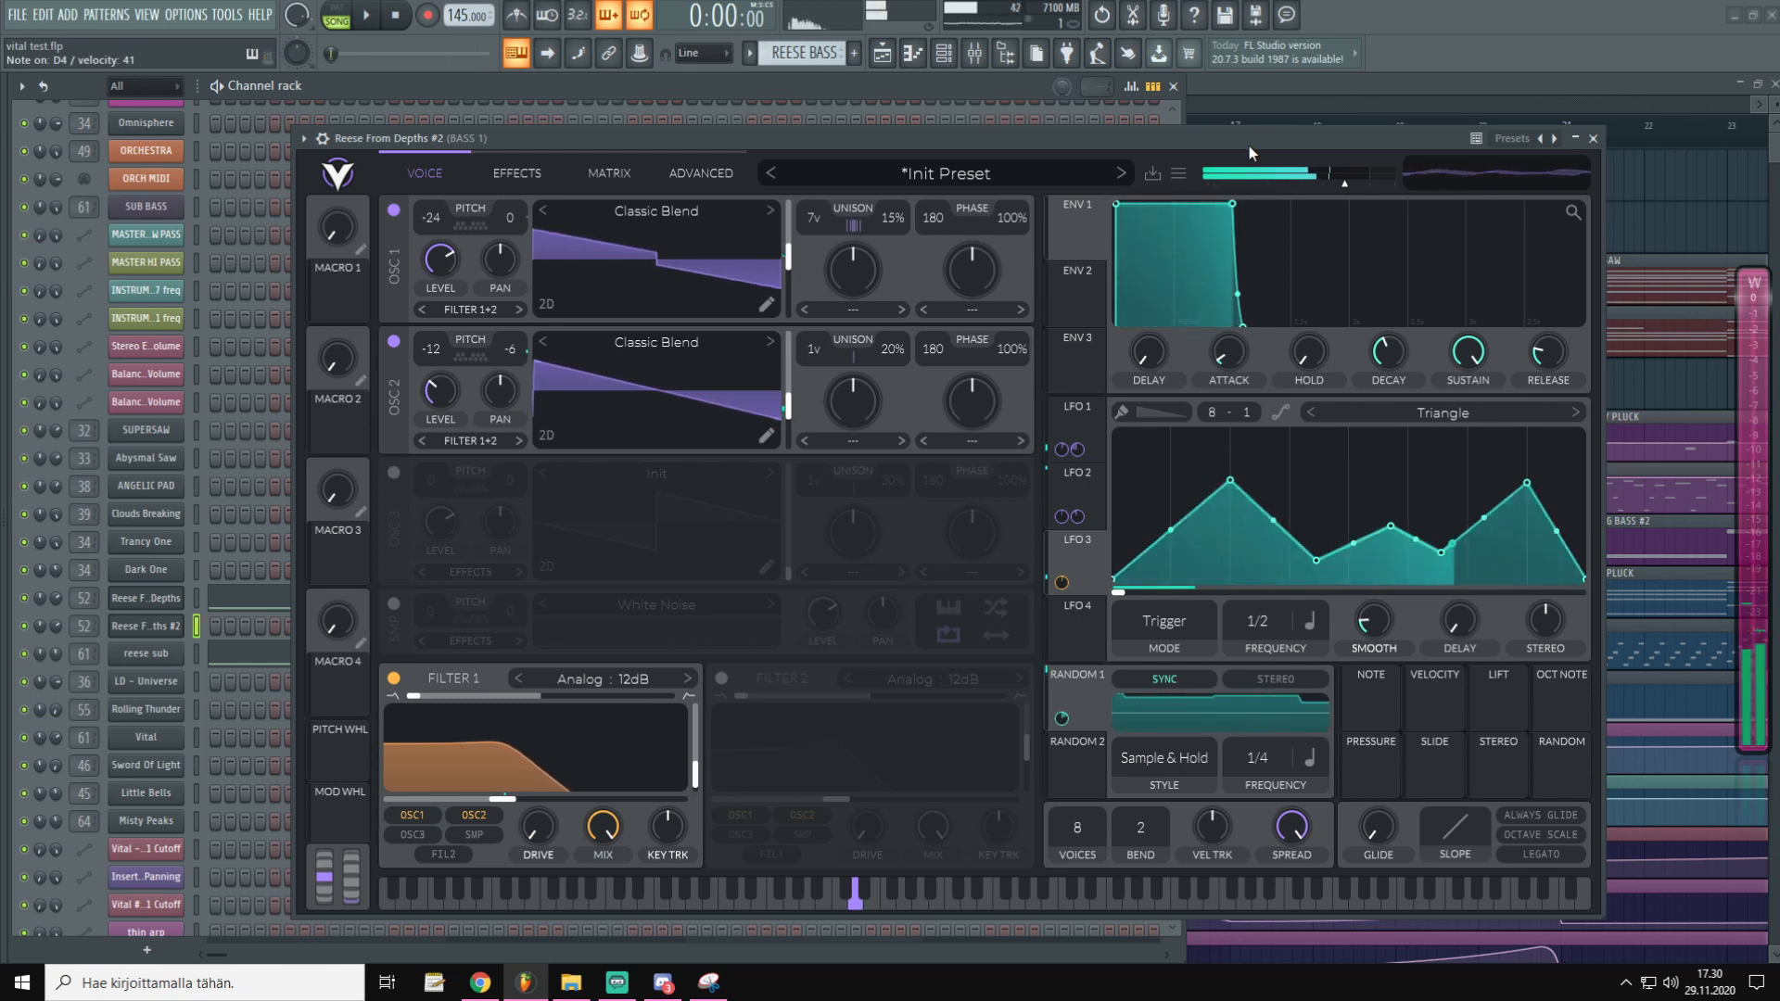
Adjust Random 1's synced rate, trying values from 1/32 through 1/2 and 1/1 to 2/1
{"action": "left_click_drag", "start_coordinate": [1271, 749], "coordinate": [1272, 605]}
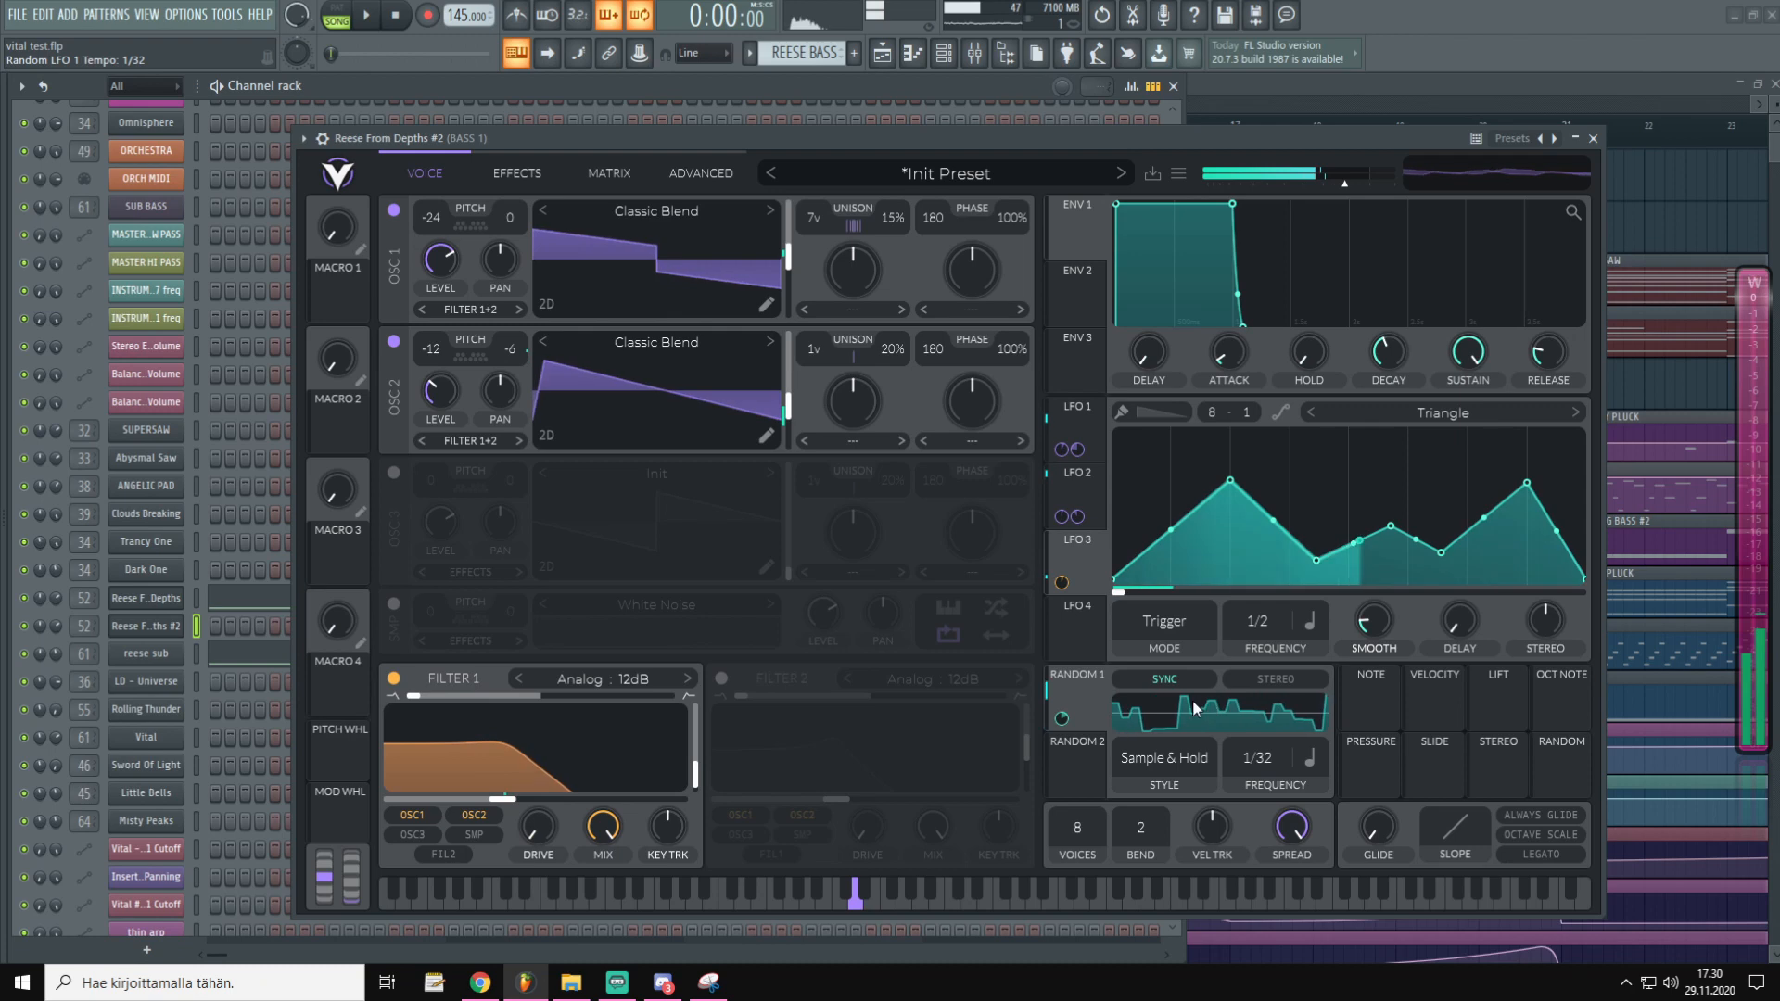
{"action": "left_click_drag", "start_coordinate": [1260, 768], "coordinate": [1284, 996]}
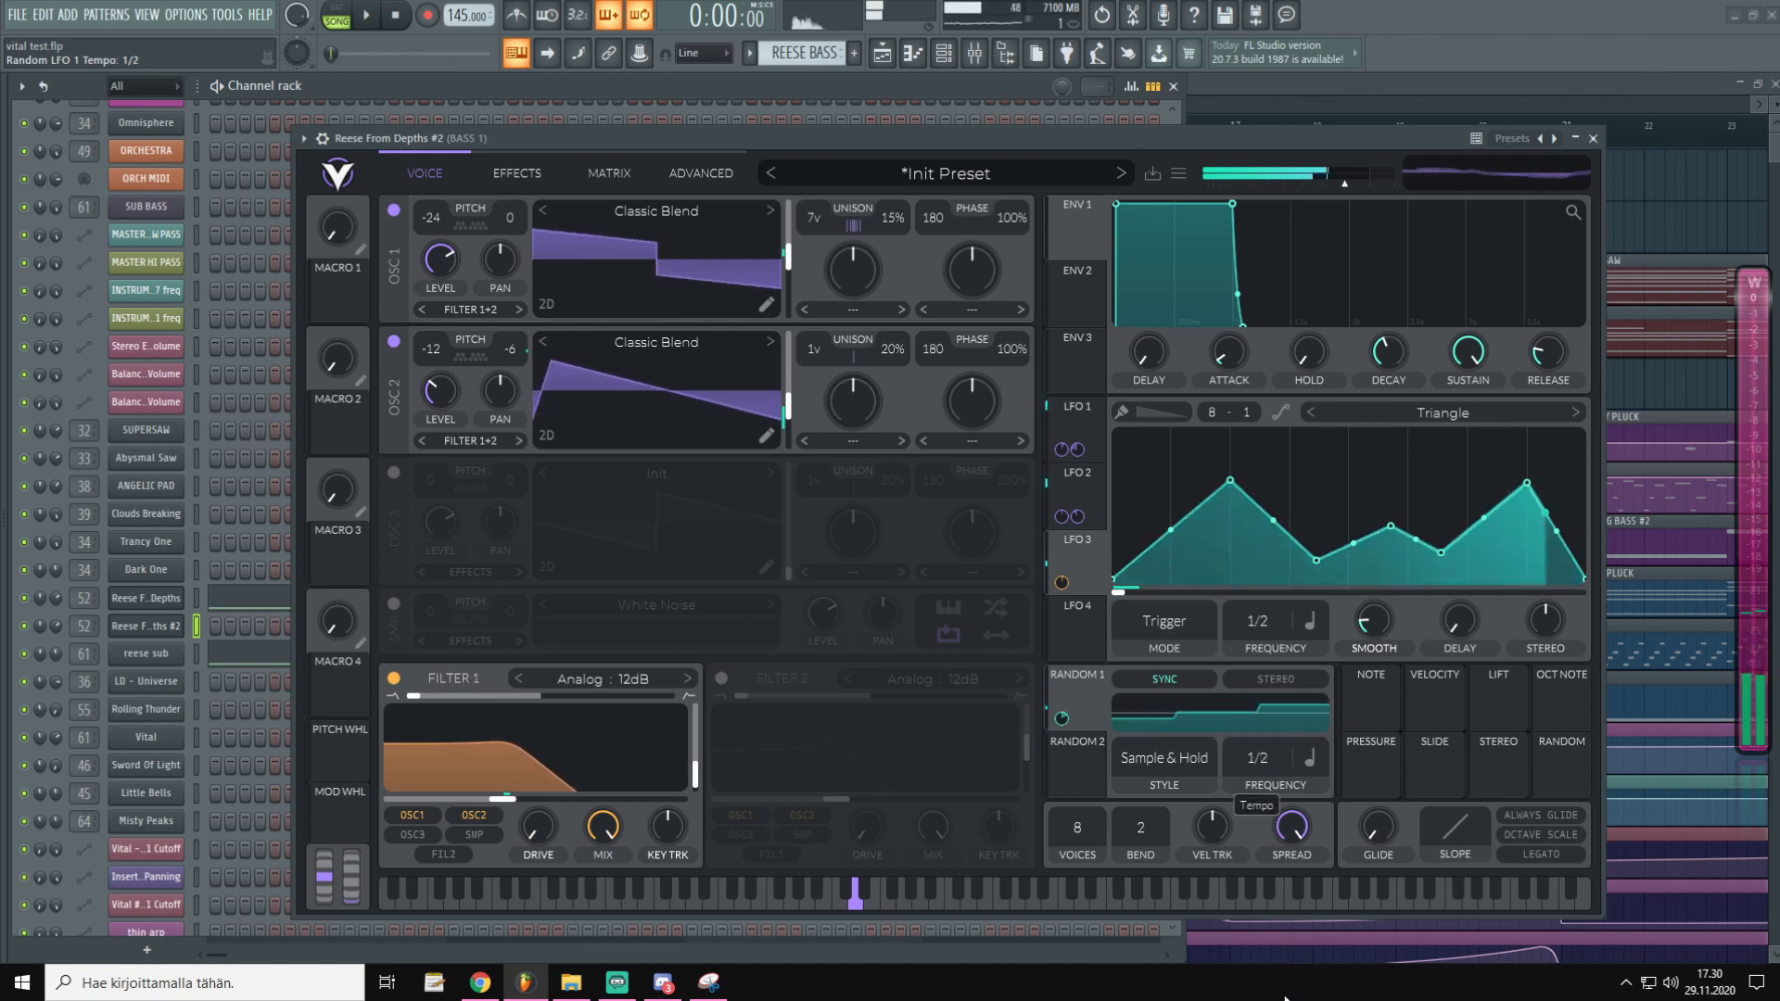
{"action": "left_click_drag", "start_coordinate": [1259, 760], "coordinate": [1271, 836]}
{"action": "left_click_drag", "start_coordinate": [1255, 761], "coordinate": [1293, 554]}
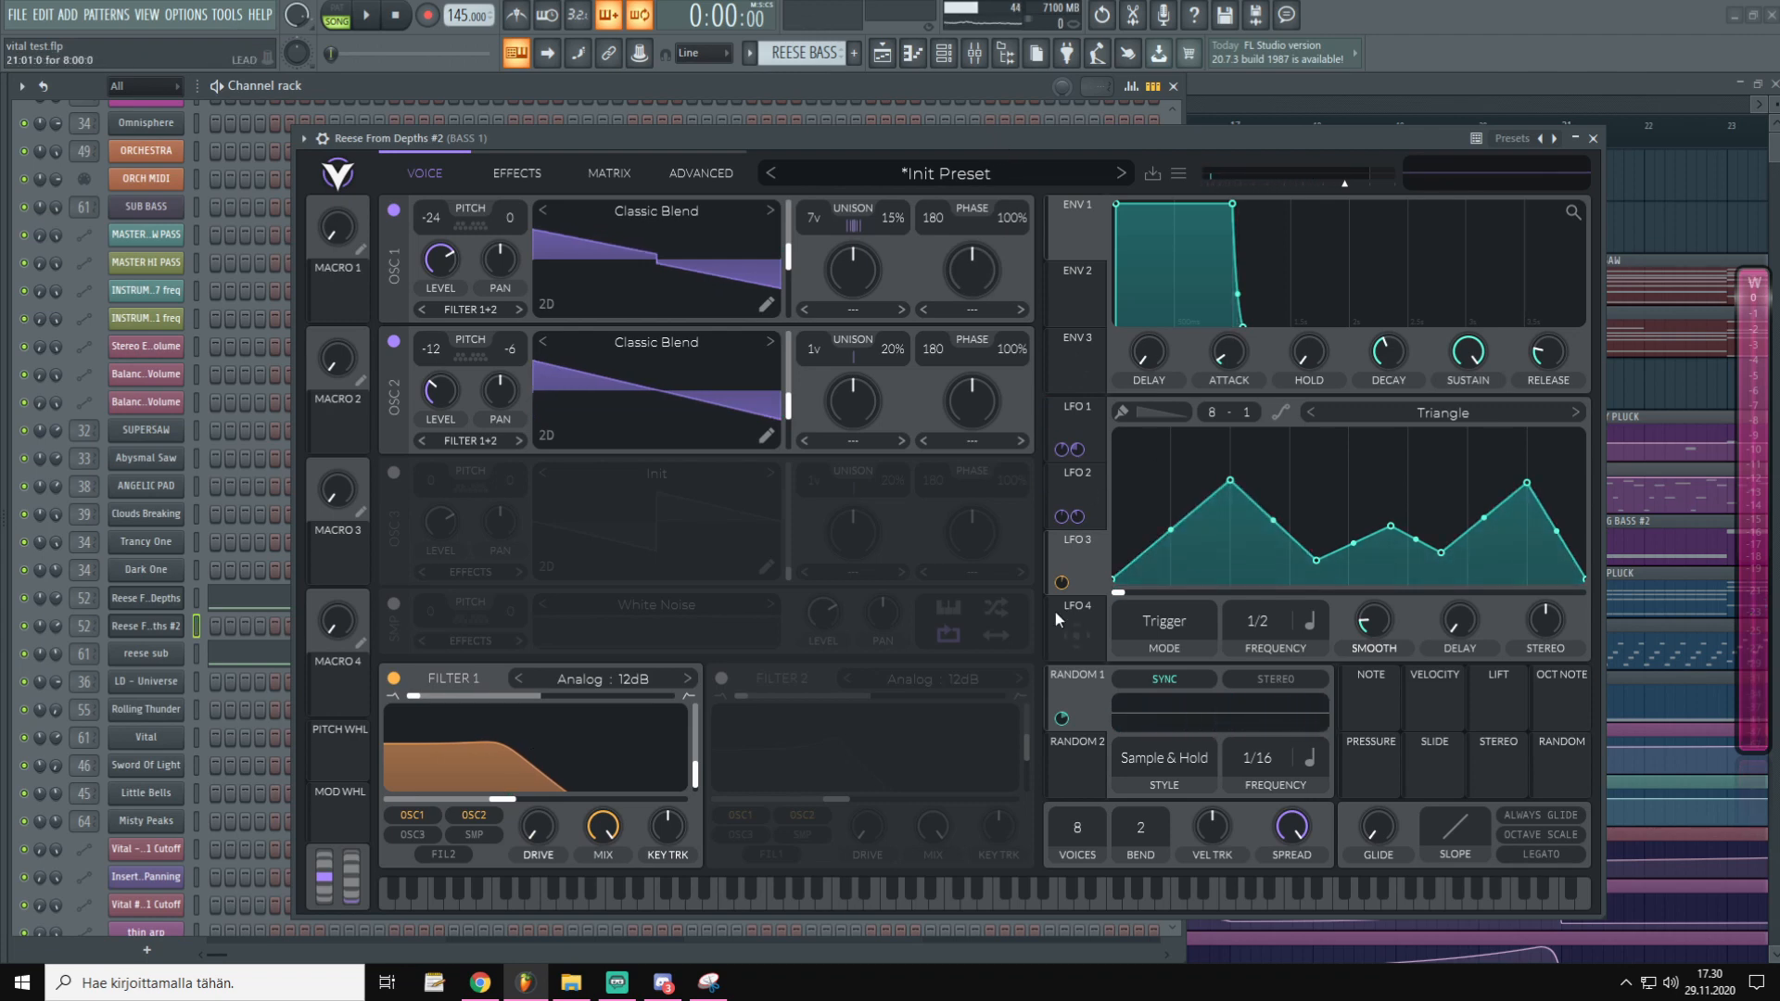
Route LFO 3 to oscillator 1's pan as a bipolar modulation and audition the panning
{"action": "left_click_drag", "start_coordinate": [1080, 564], "coordinate": [509, 243]}
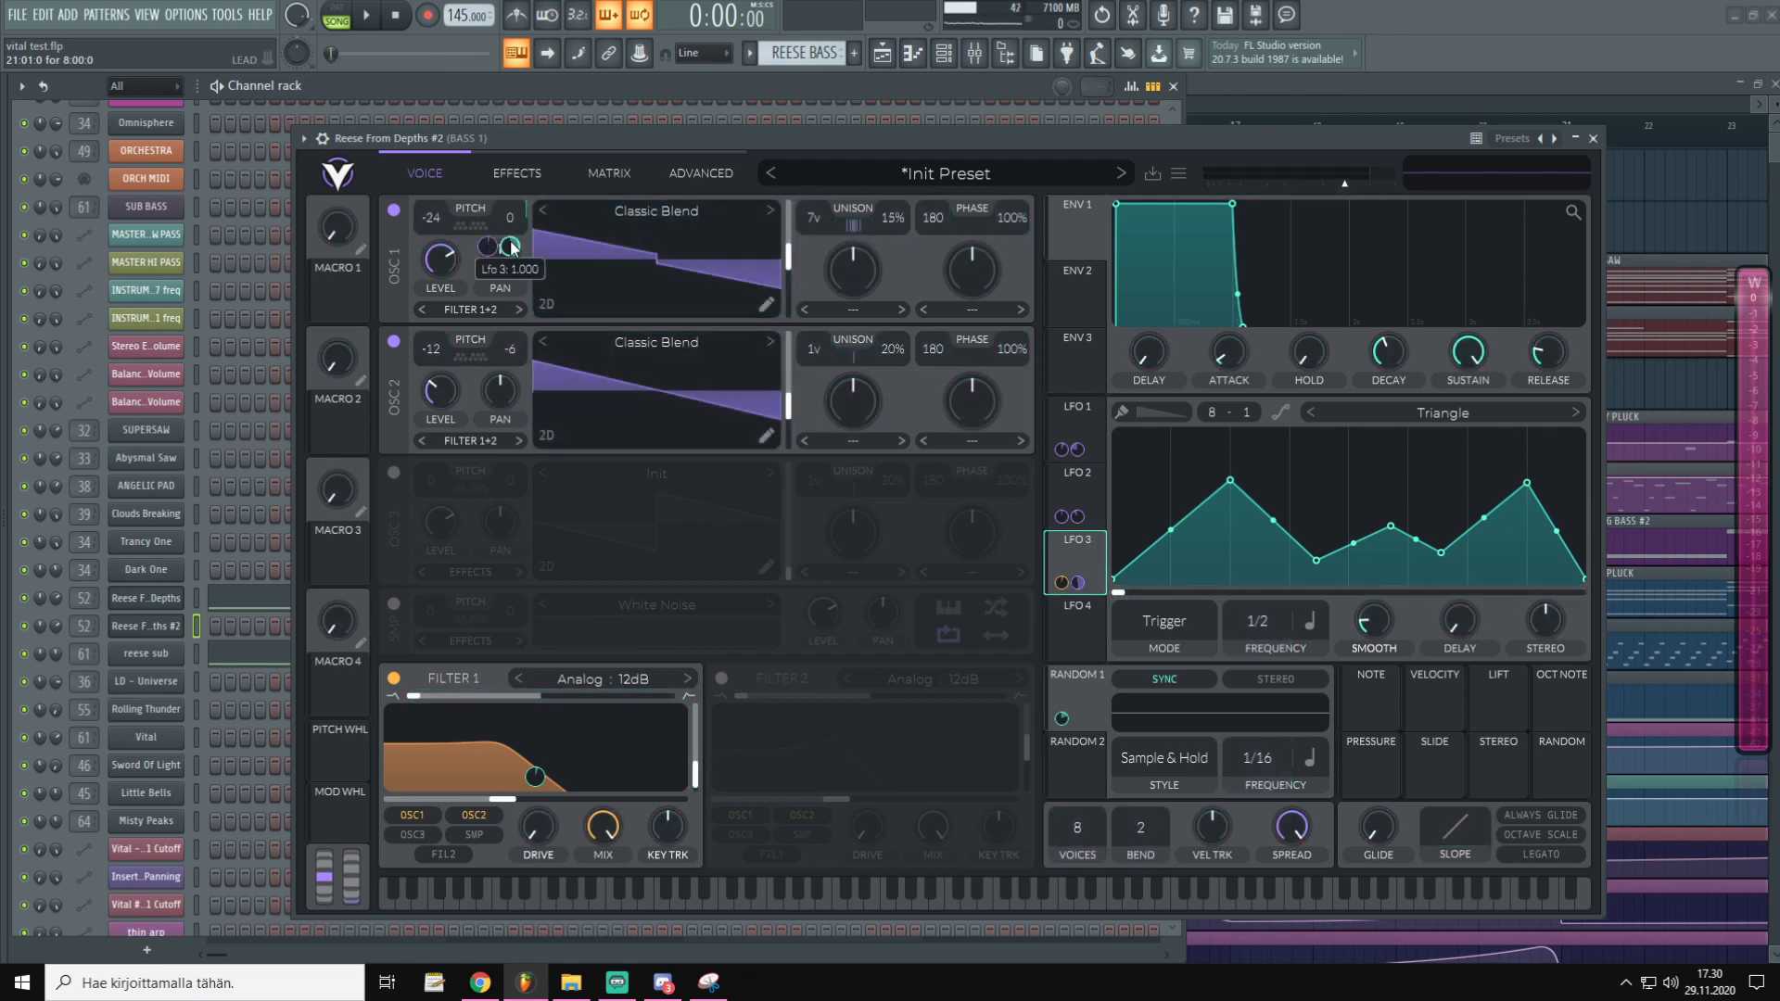
{"action": "right_click", "coordinate": [511, 244]}
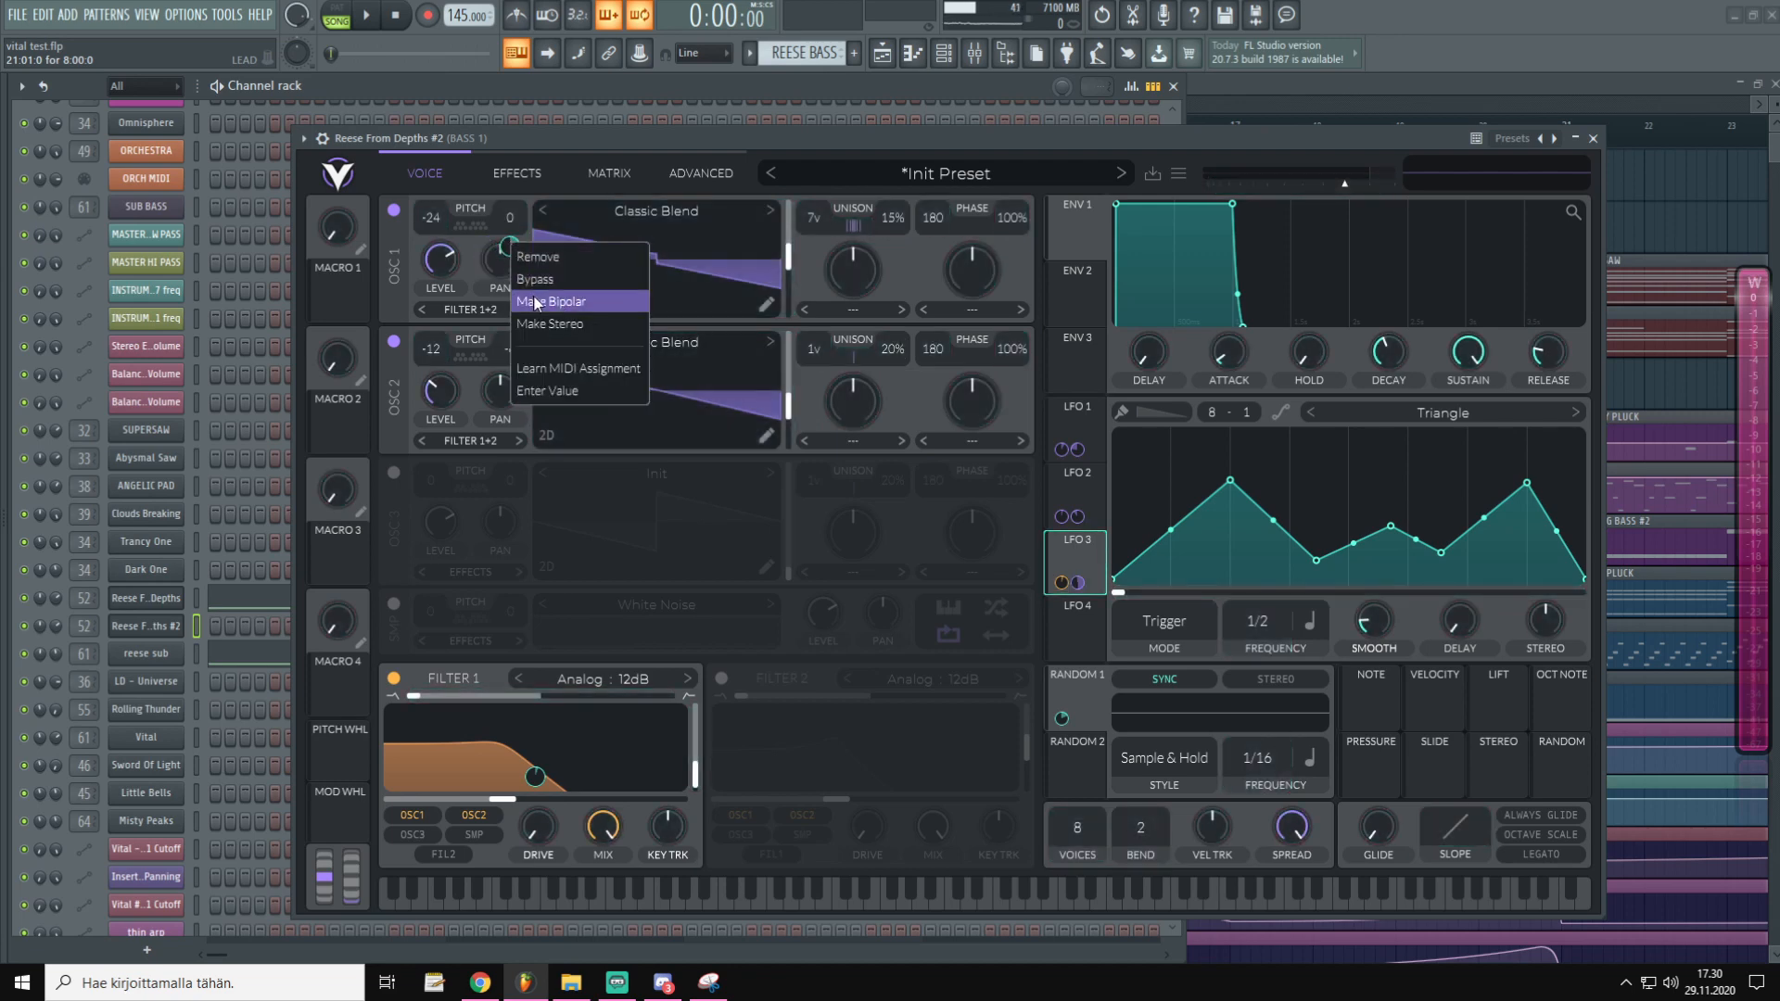
{"action": "left_click", "coordinate": [535, 301]}
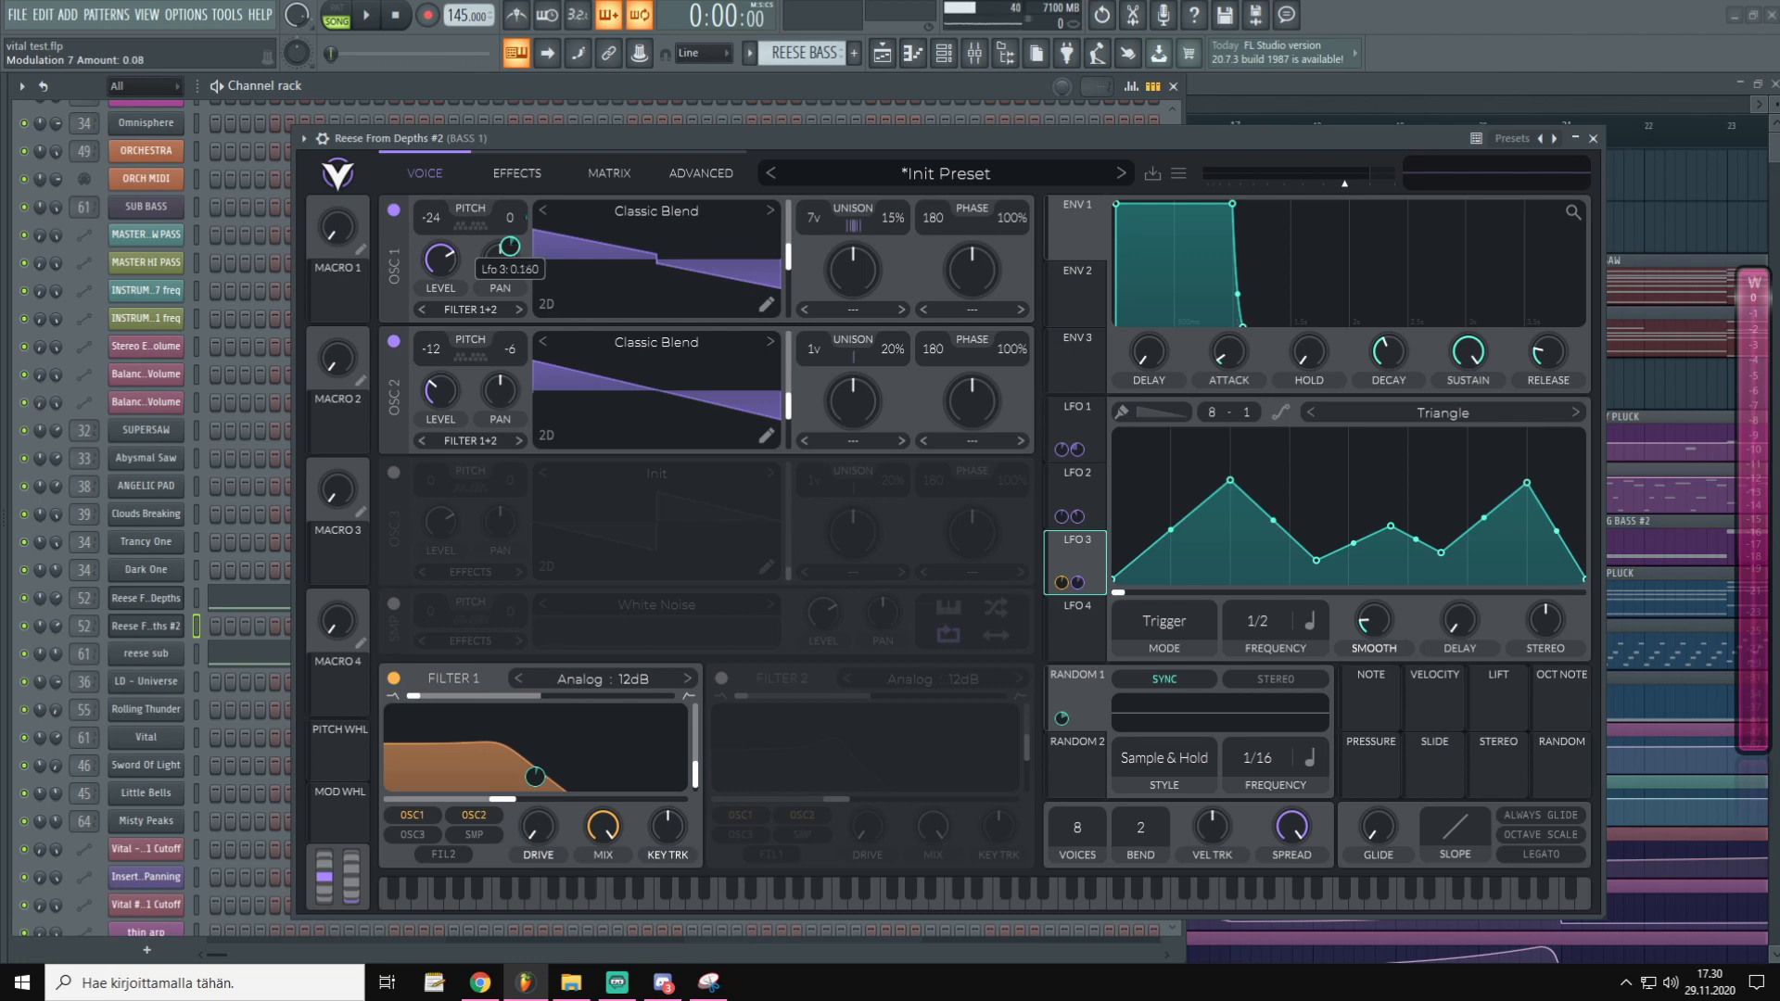
{"action": "key", "text": "x"}
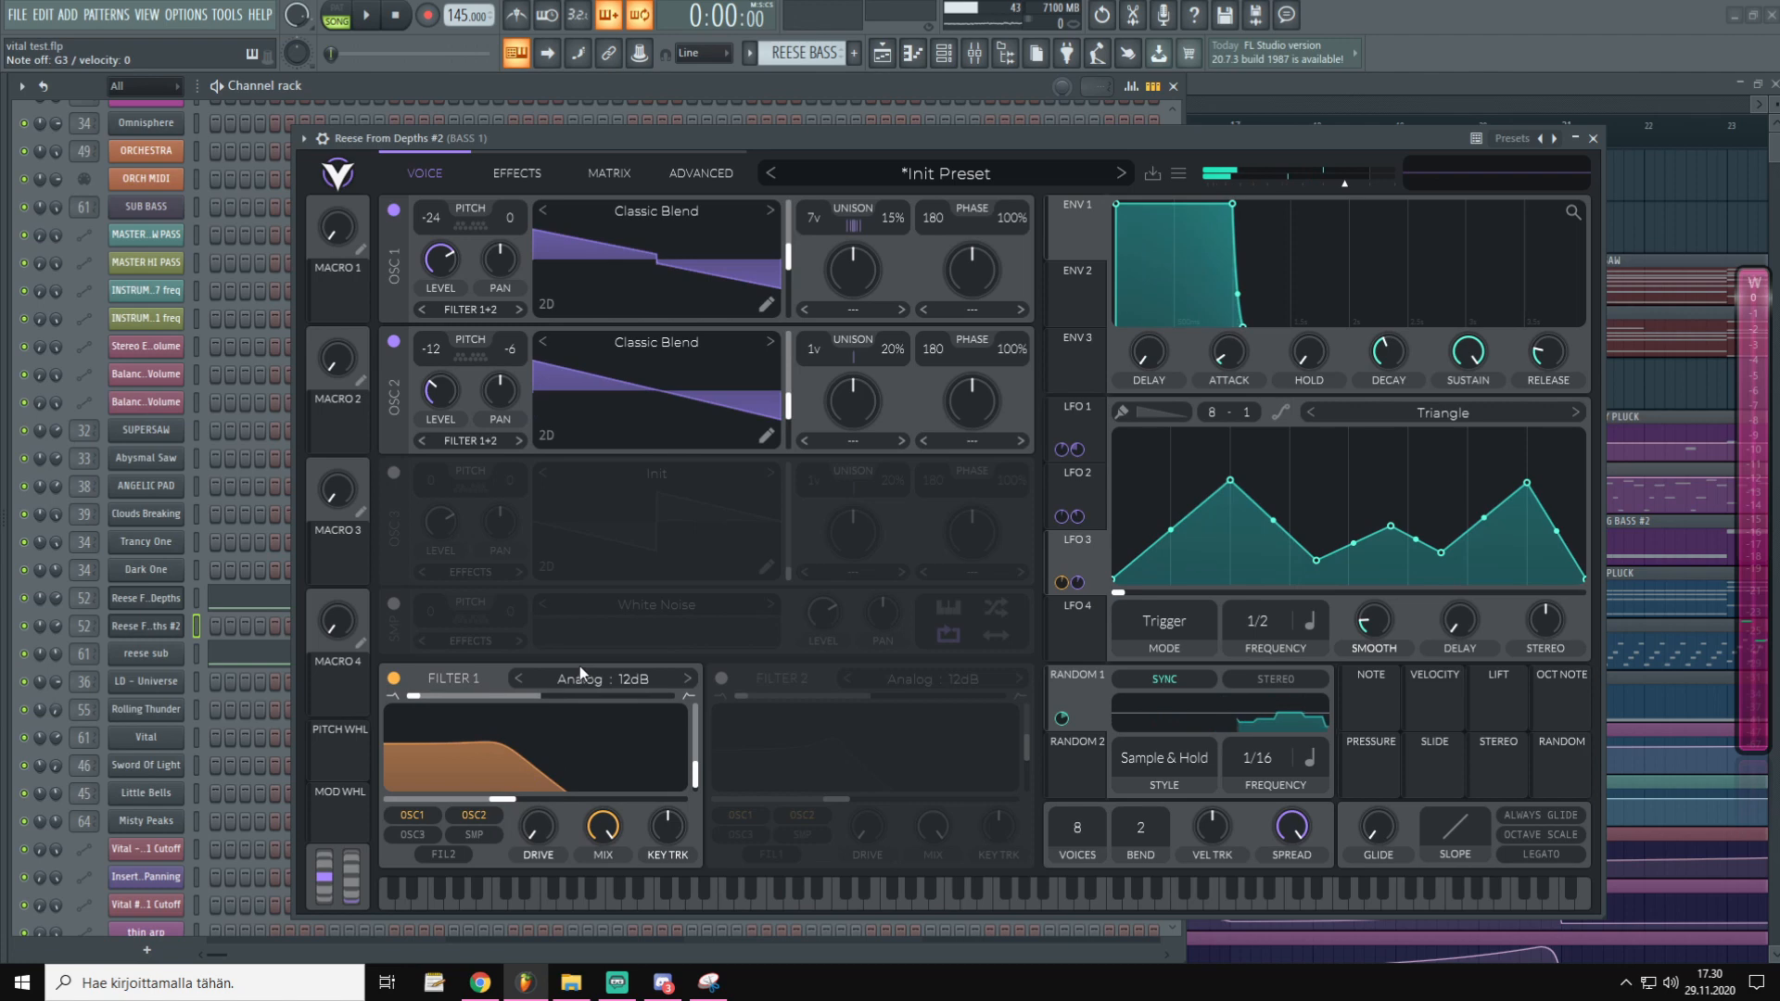
Give Filter 1 38% key tracking and settle its cutoff near 201 Hz
{"action": "left_click_drag", "start_coordinate": [499, 801], "coordinate": [517, 879]}
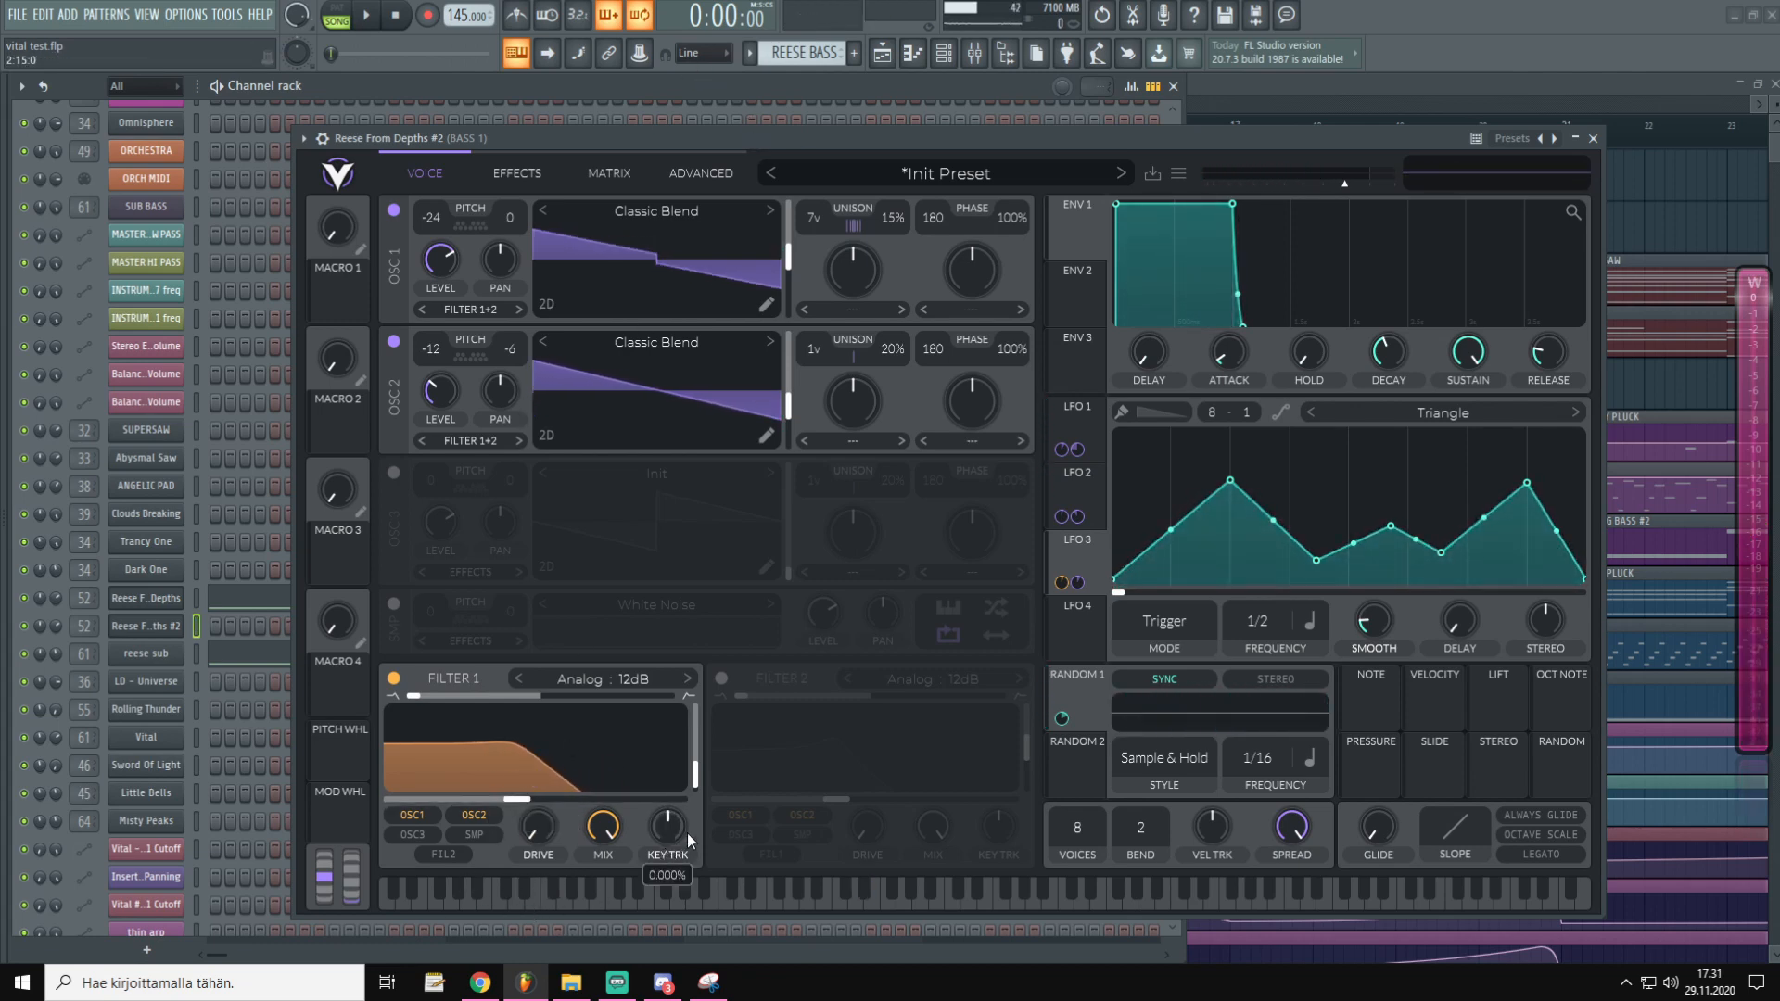
{"action": "left_click_drag", "start_coordinate": [673, 832], "coordinate": [684, 812]}
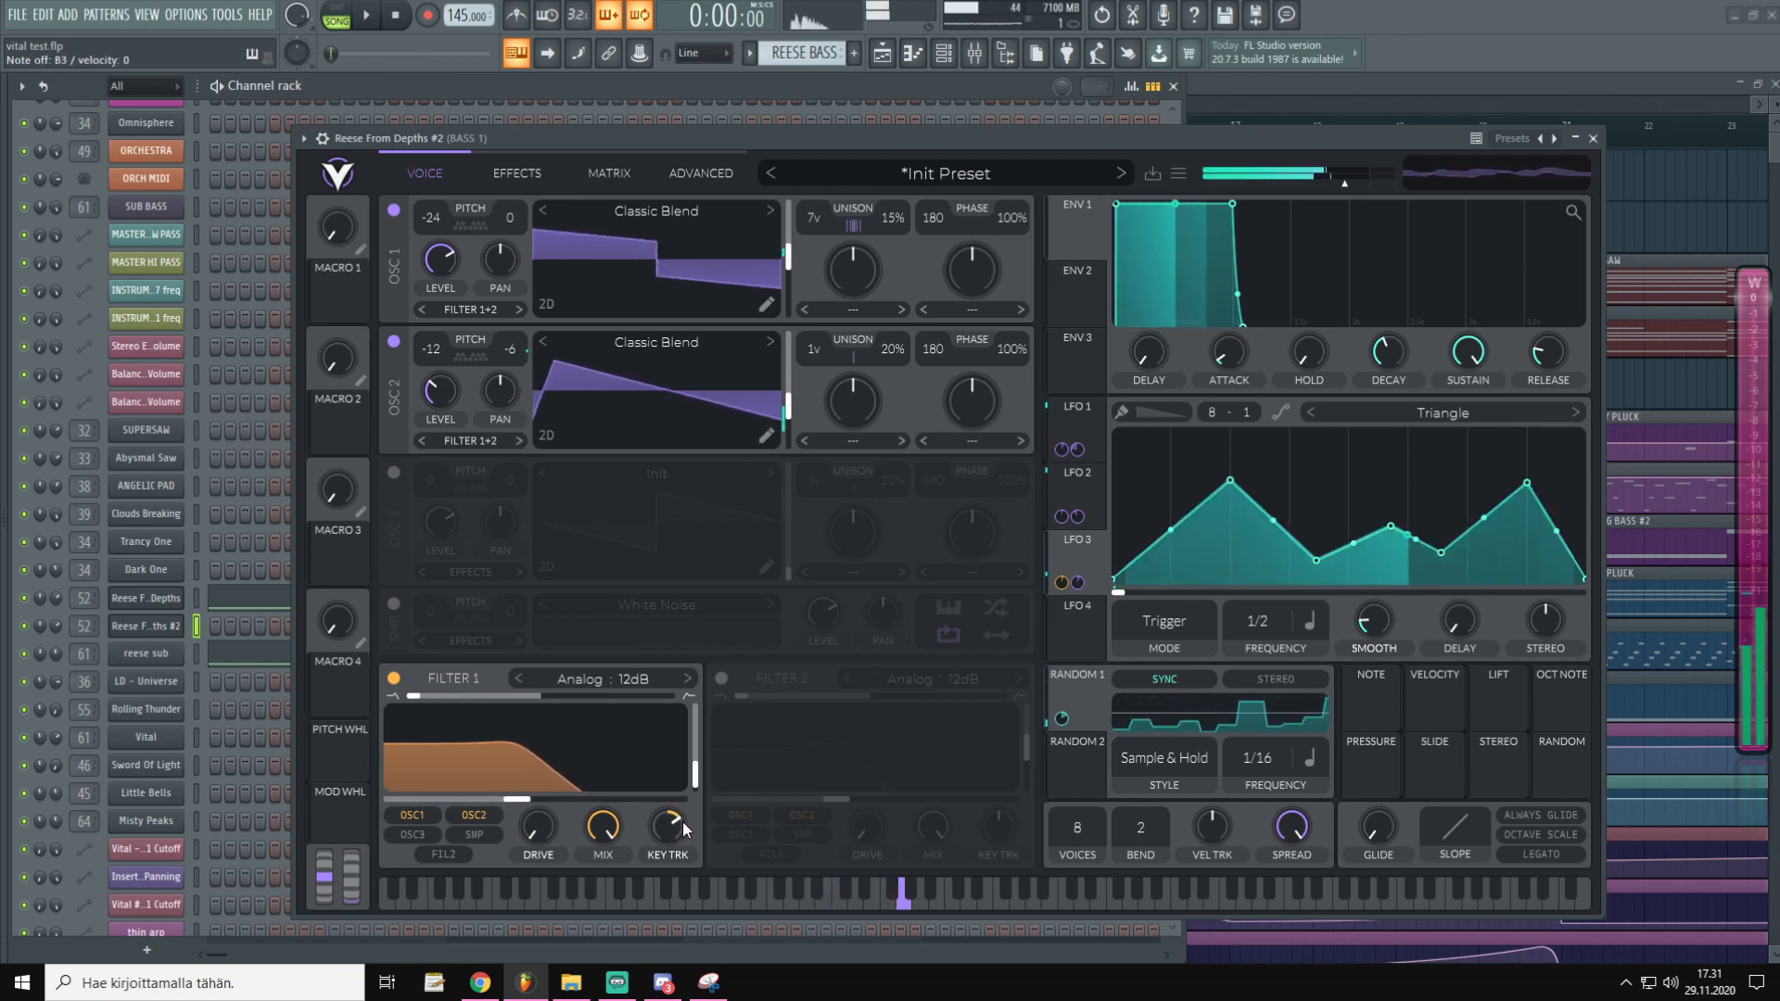
{"action": "left_click_drag", "start_coordinate": [517, 799], "coordinate": [499, 802]}
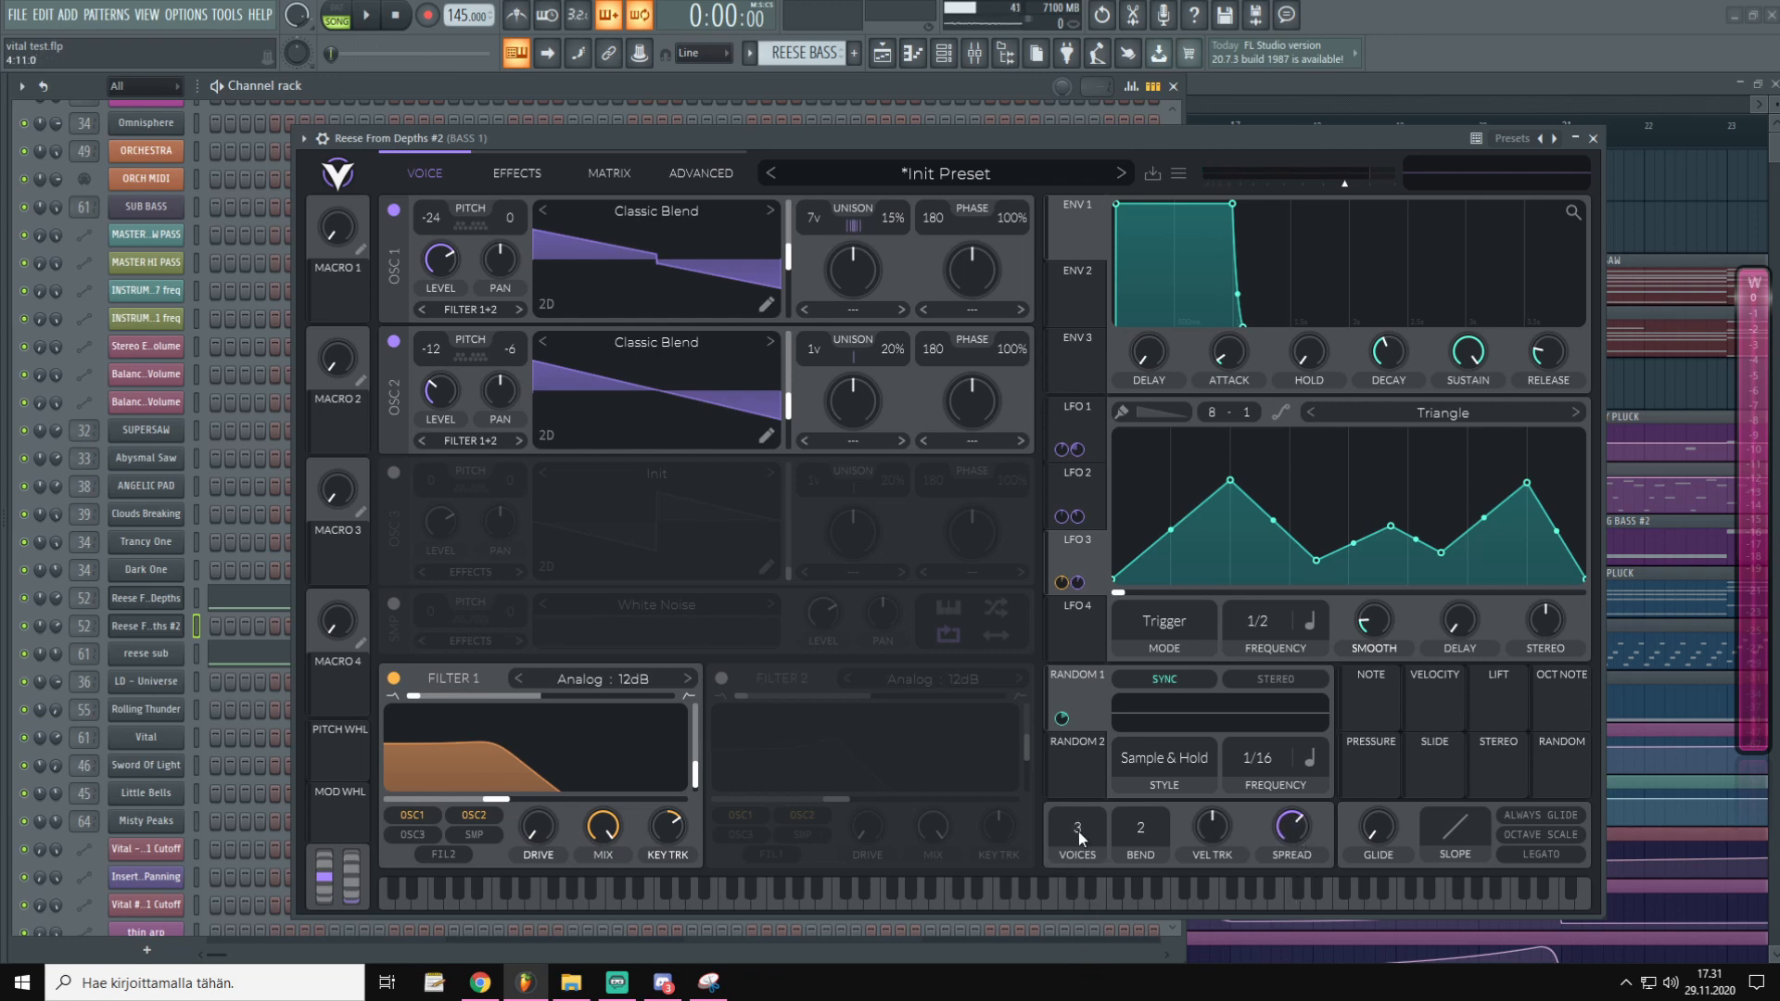
Enable the EQ effect and move it to the top of the effects chain
{"action": "left_click", "coordinate": [510, 176]}
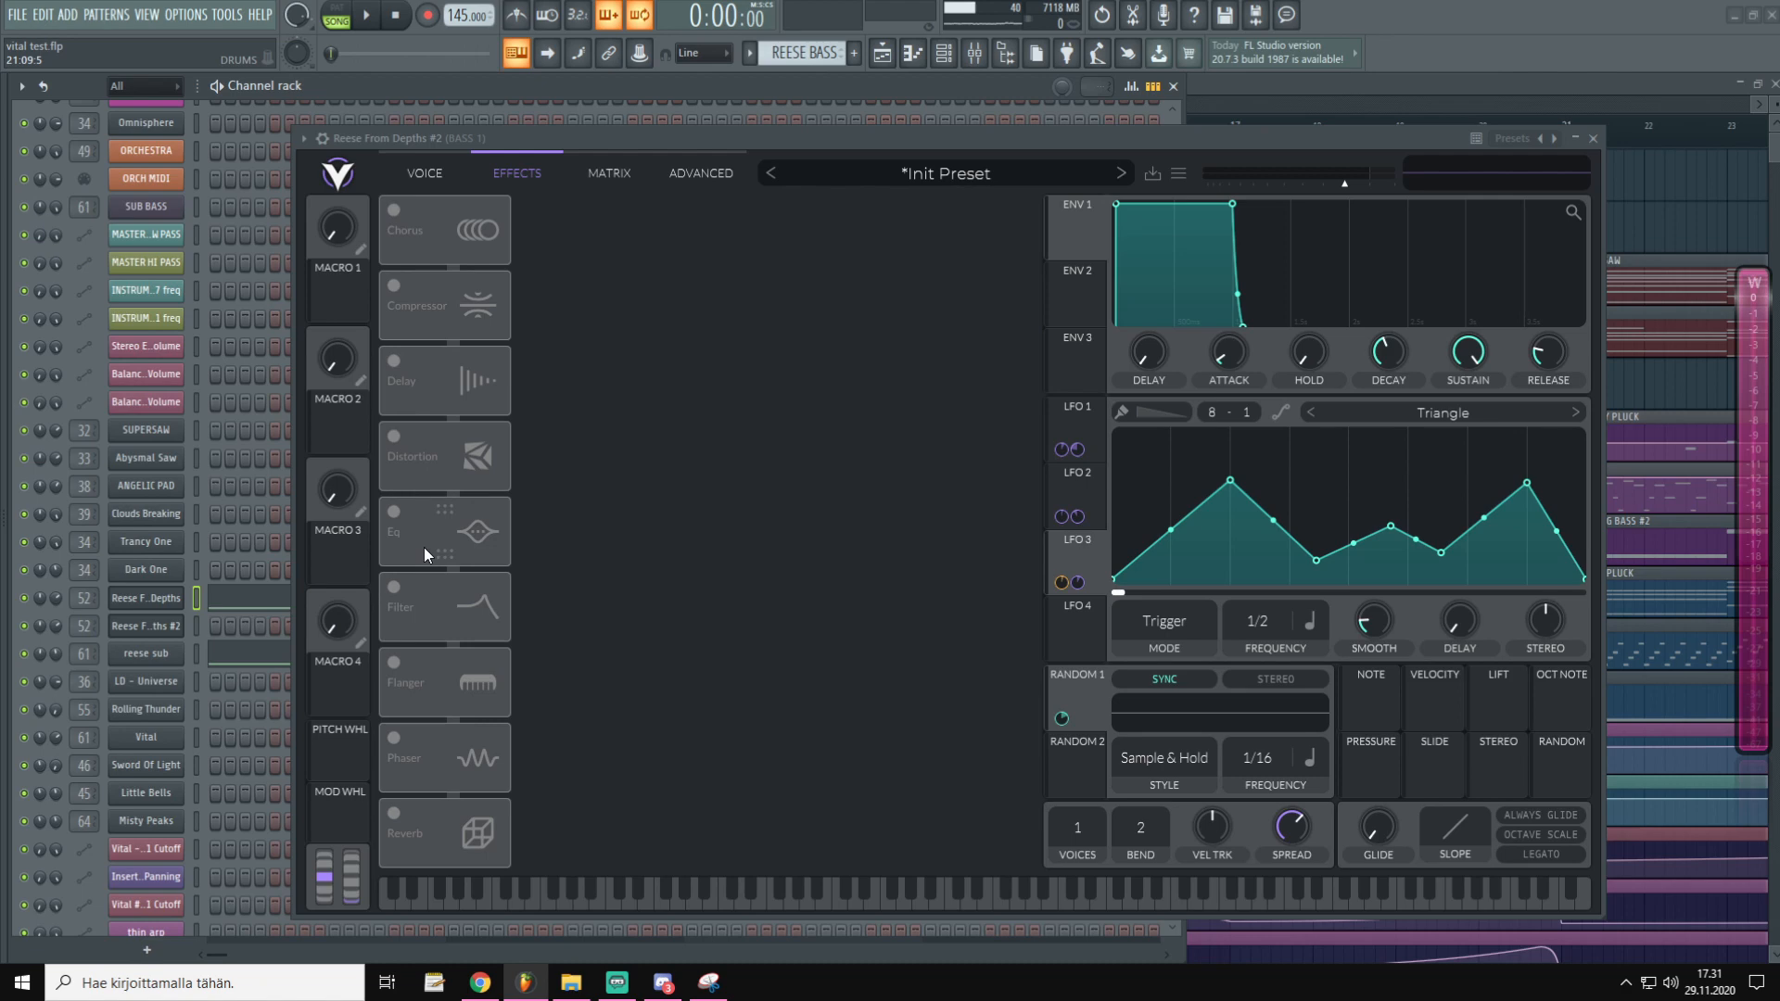
{"action": "left_click", "coordinate": [394, 512]}
{"action": "left_click_drag", "start_coordinate": [472, 538], "coordinate": [473, 231]}
Make the EQ high band a low-pass with cutoff around 8748 Hz, then audition it
{"action": "left_click_drag", "start_coordinate": [946, 261], "coordinate": [978, 295]}
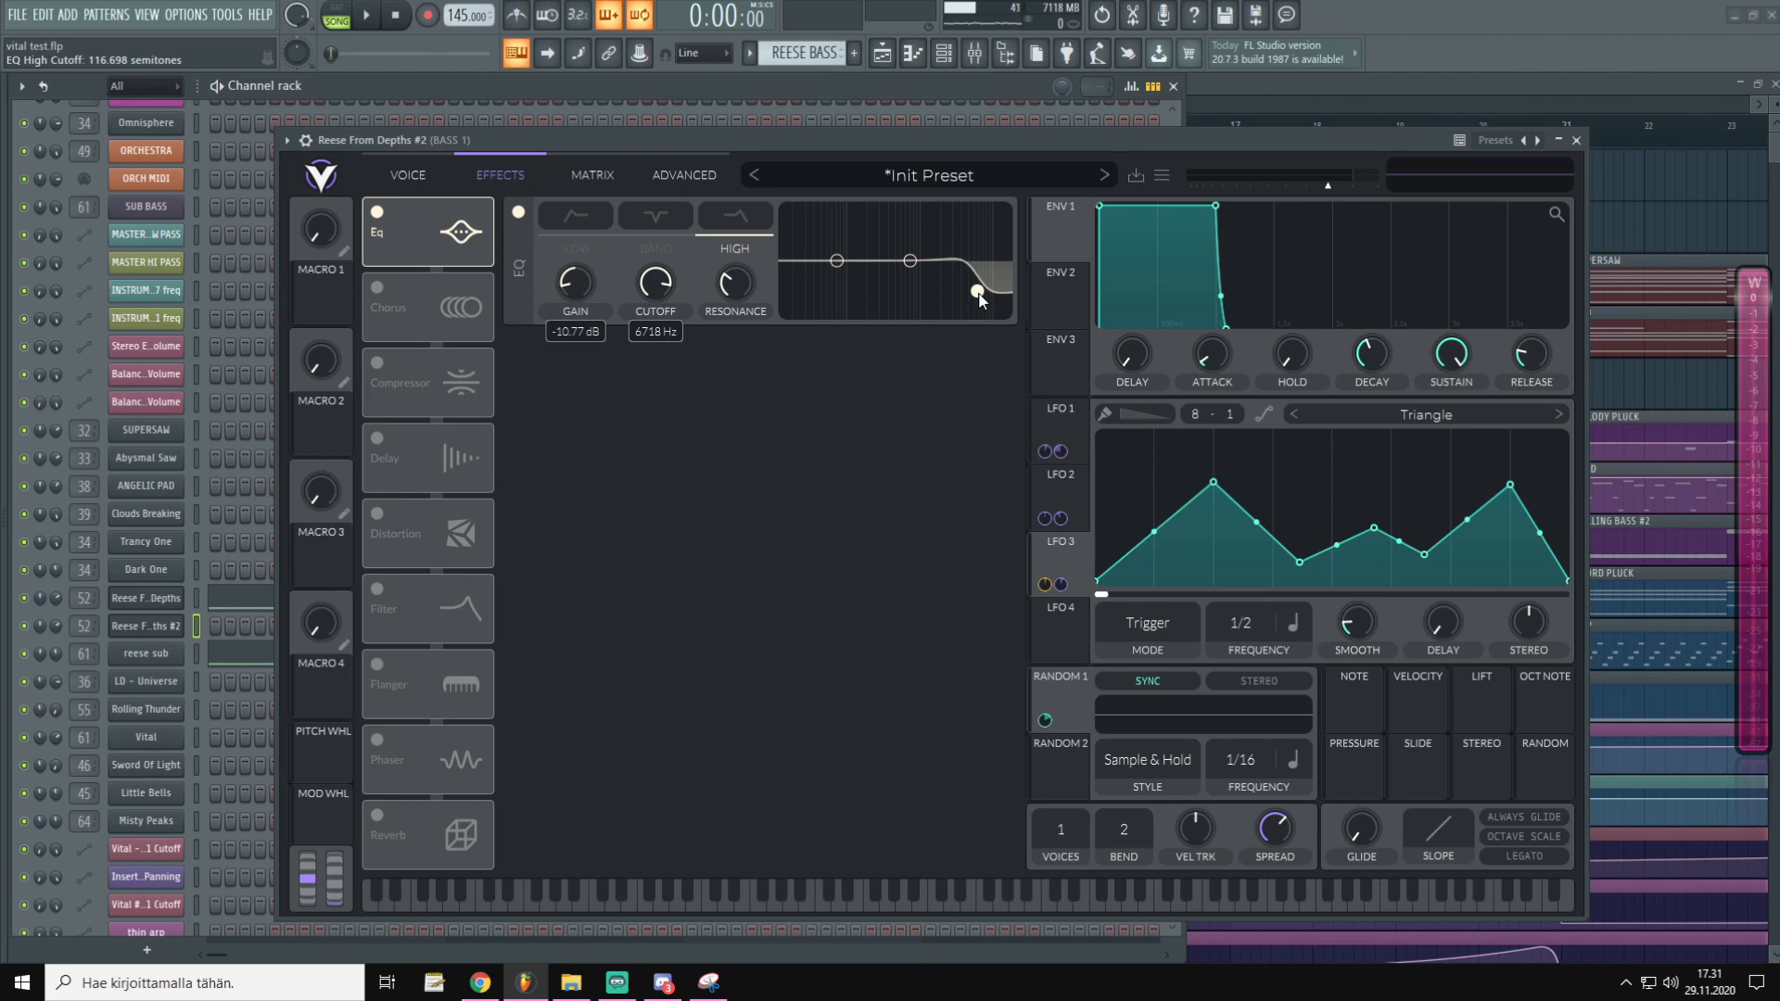
{"action": "left_click", "coordinate": [737, 220]}
{"action": "left_click_drag", "start_coordinate": [981, 295], "coordinate": [971, 303]}
{"action": "scroll", "coordinate": [971, 304], "scroll_direction": "up", "scroll_amount": 1}
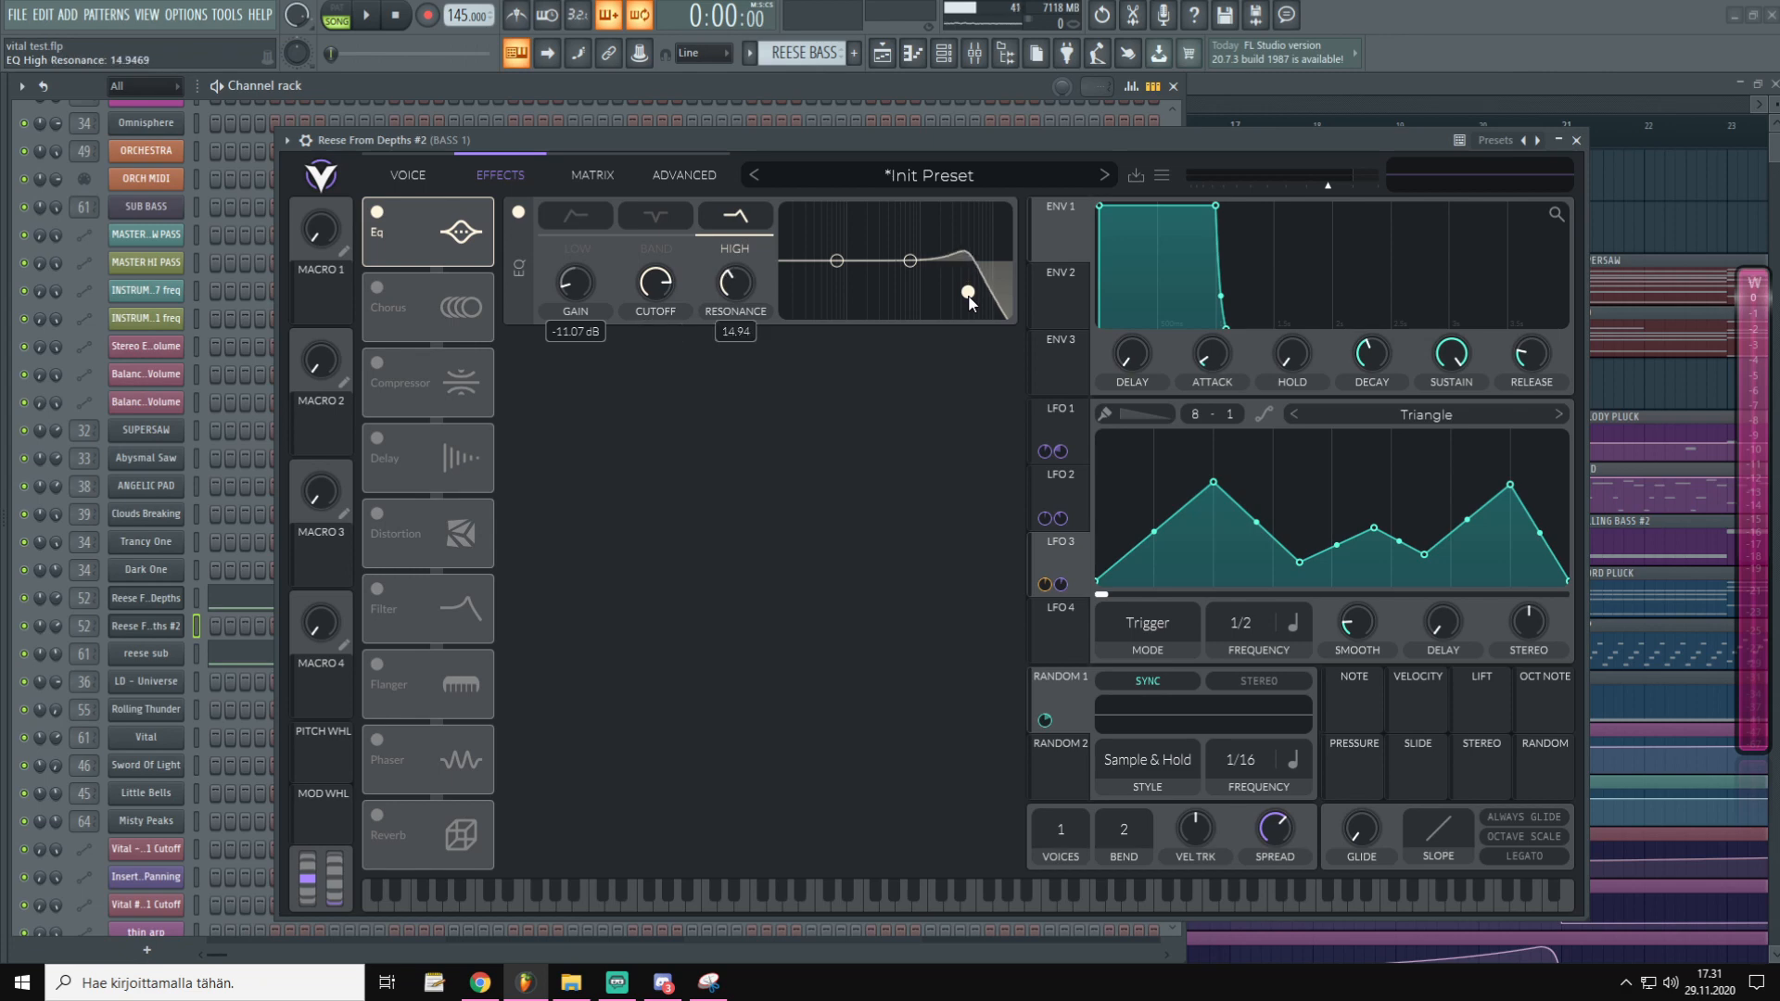
{"action": "left_click_drag", "start_coordinate": [971, 302], "coordinate": [988, 294]}
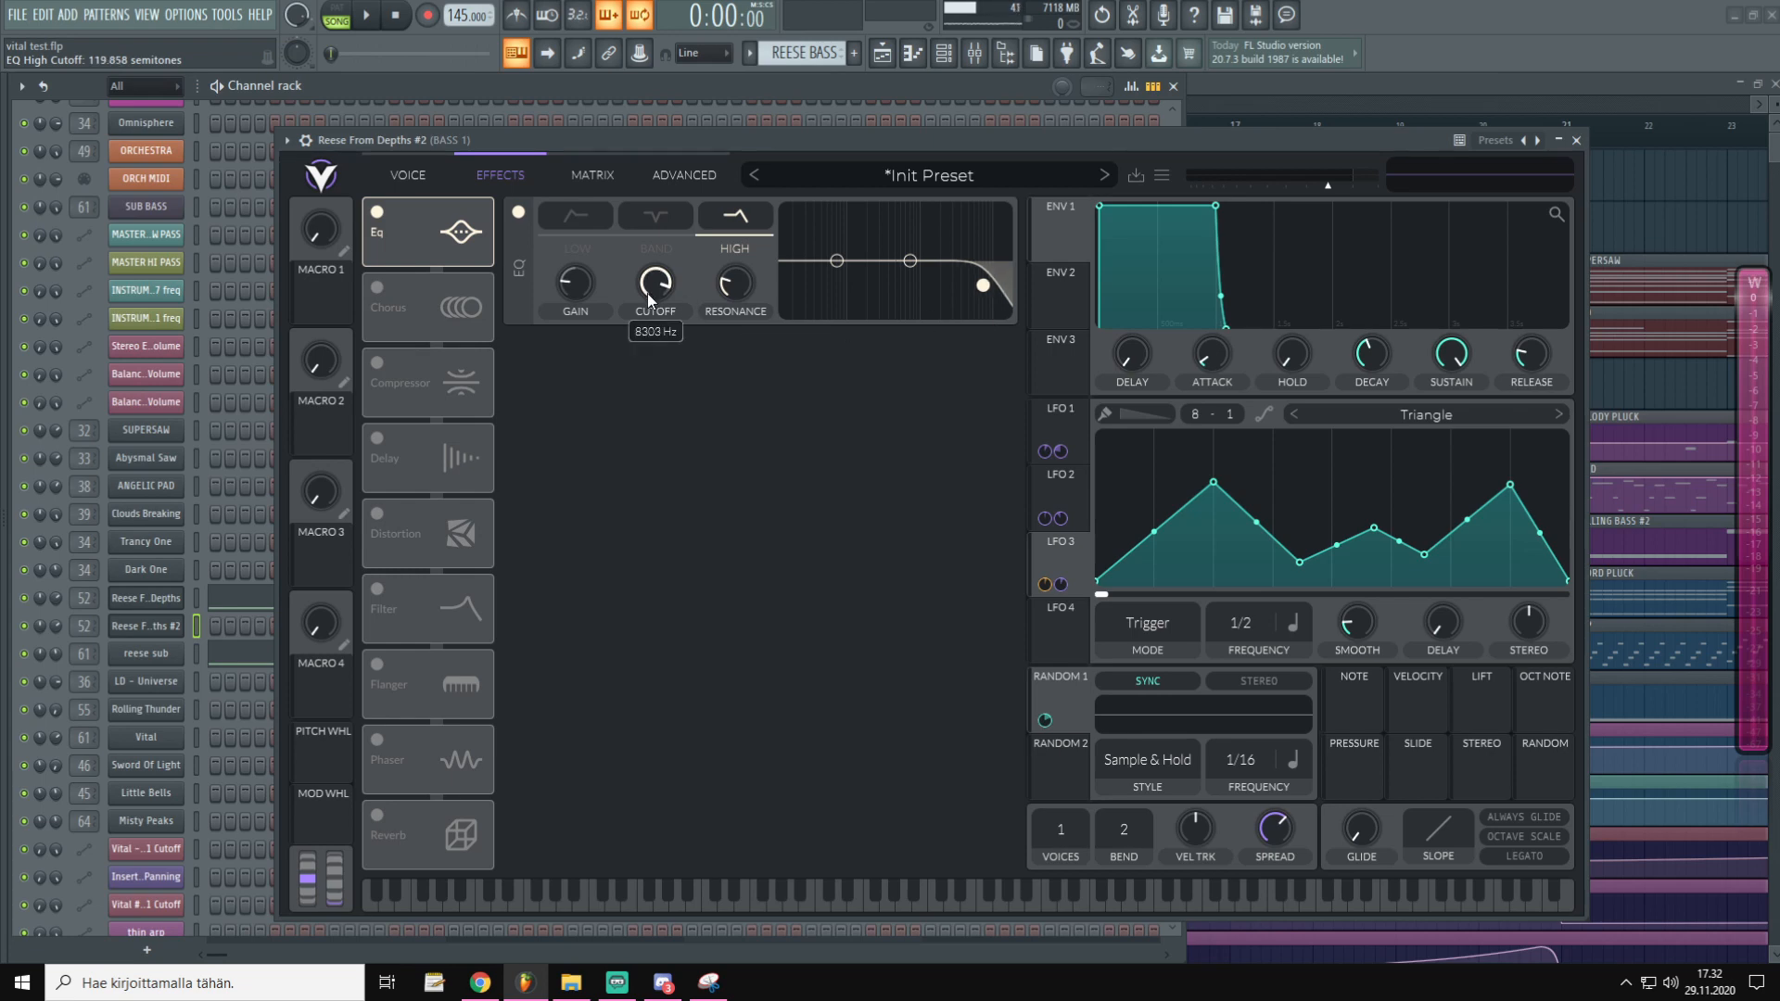
{"action": "left_click", "coordinate": [693, 146]}
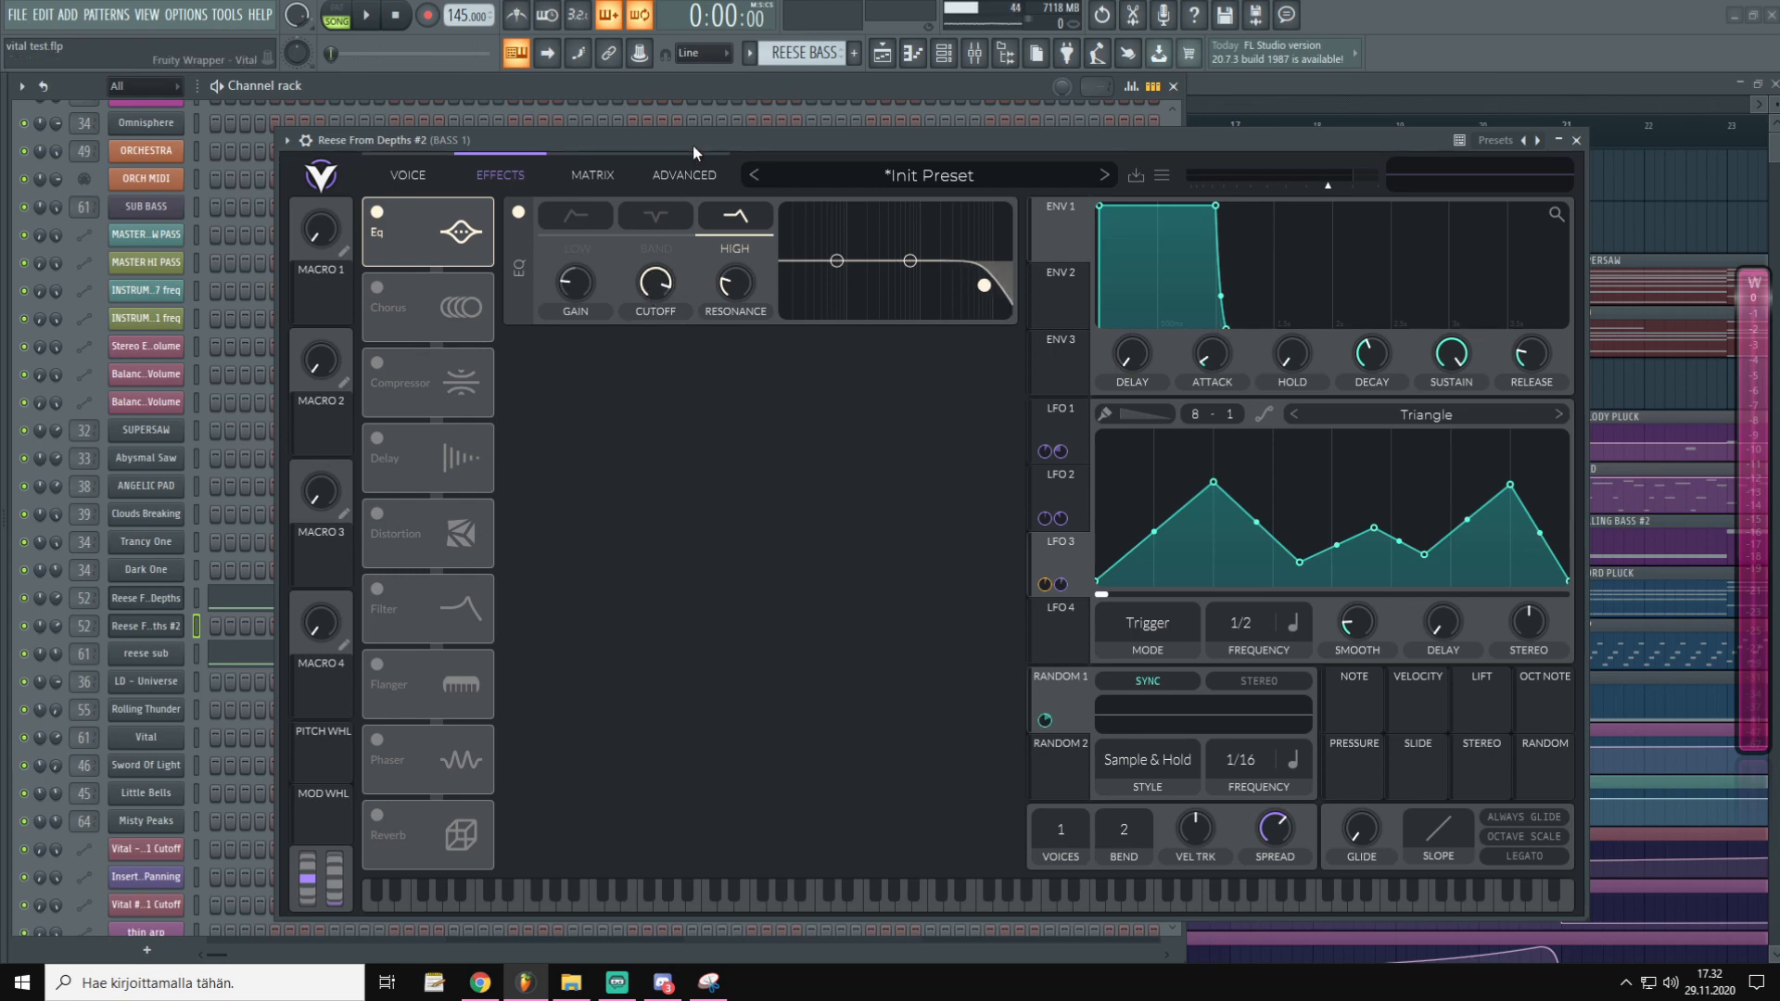
{"action": "key", "text": "v"}
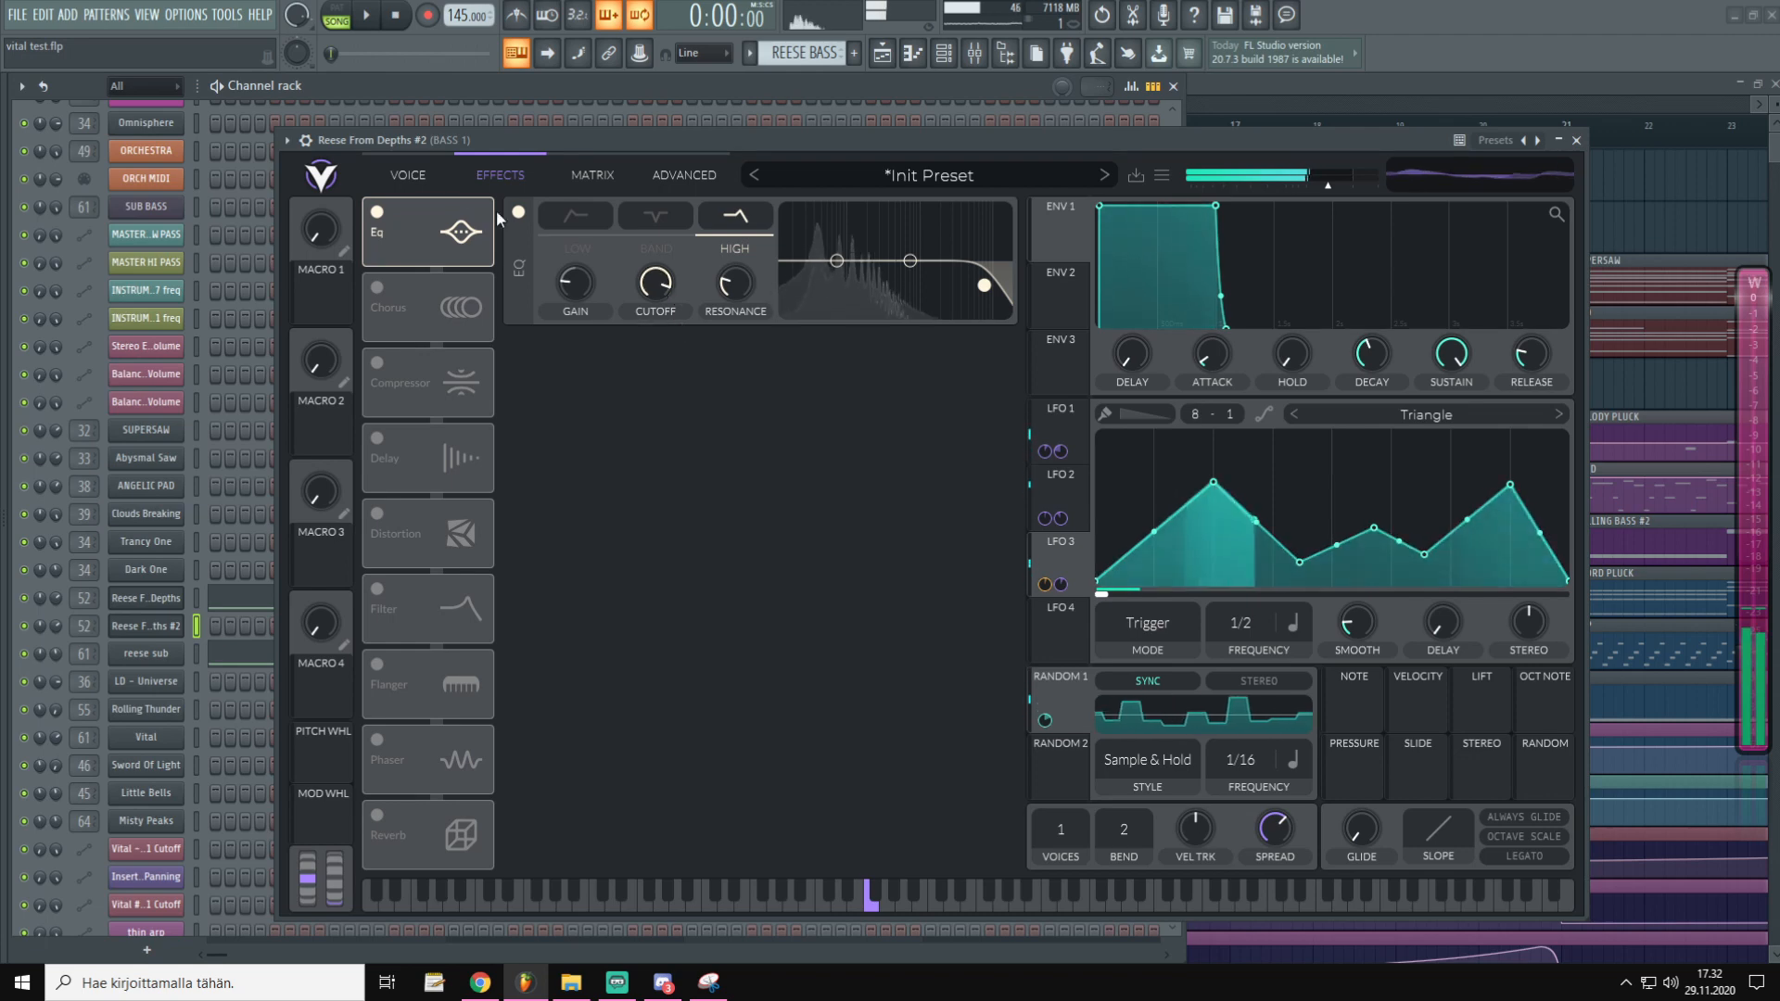
Open Filter 1's cutoff to 76 semitones and audition the sound through the EQ
{"action": "left_click", "coordinate": [419, 175]}
{"action": "left_click_drag", "start_coordinate": [477, 808], "coordinate": [675, 811]}
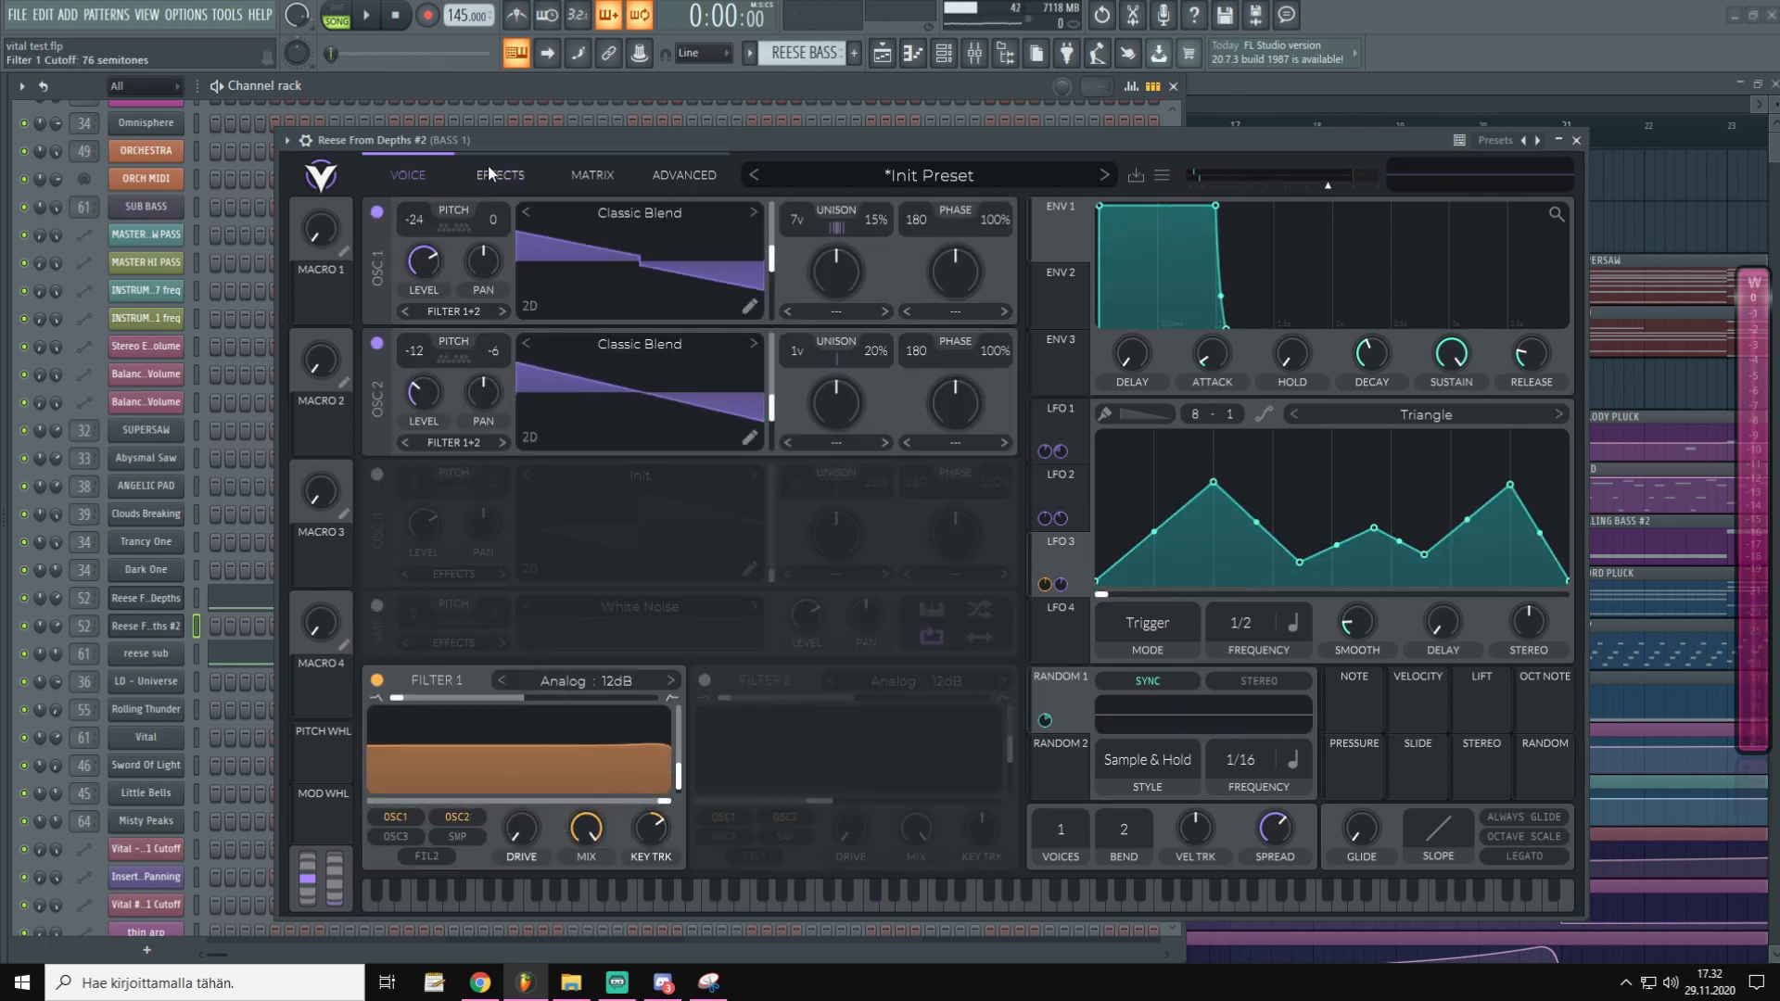
{"action": "left_click", "coordinate": [493, 173]}
{"action": "key", "text": "v"}
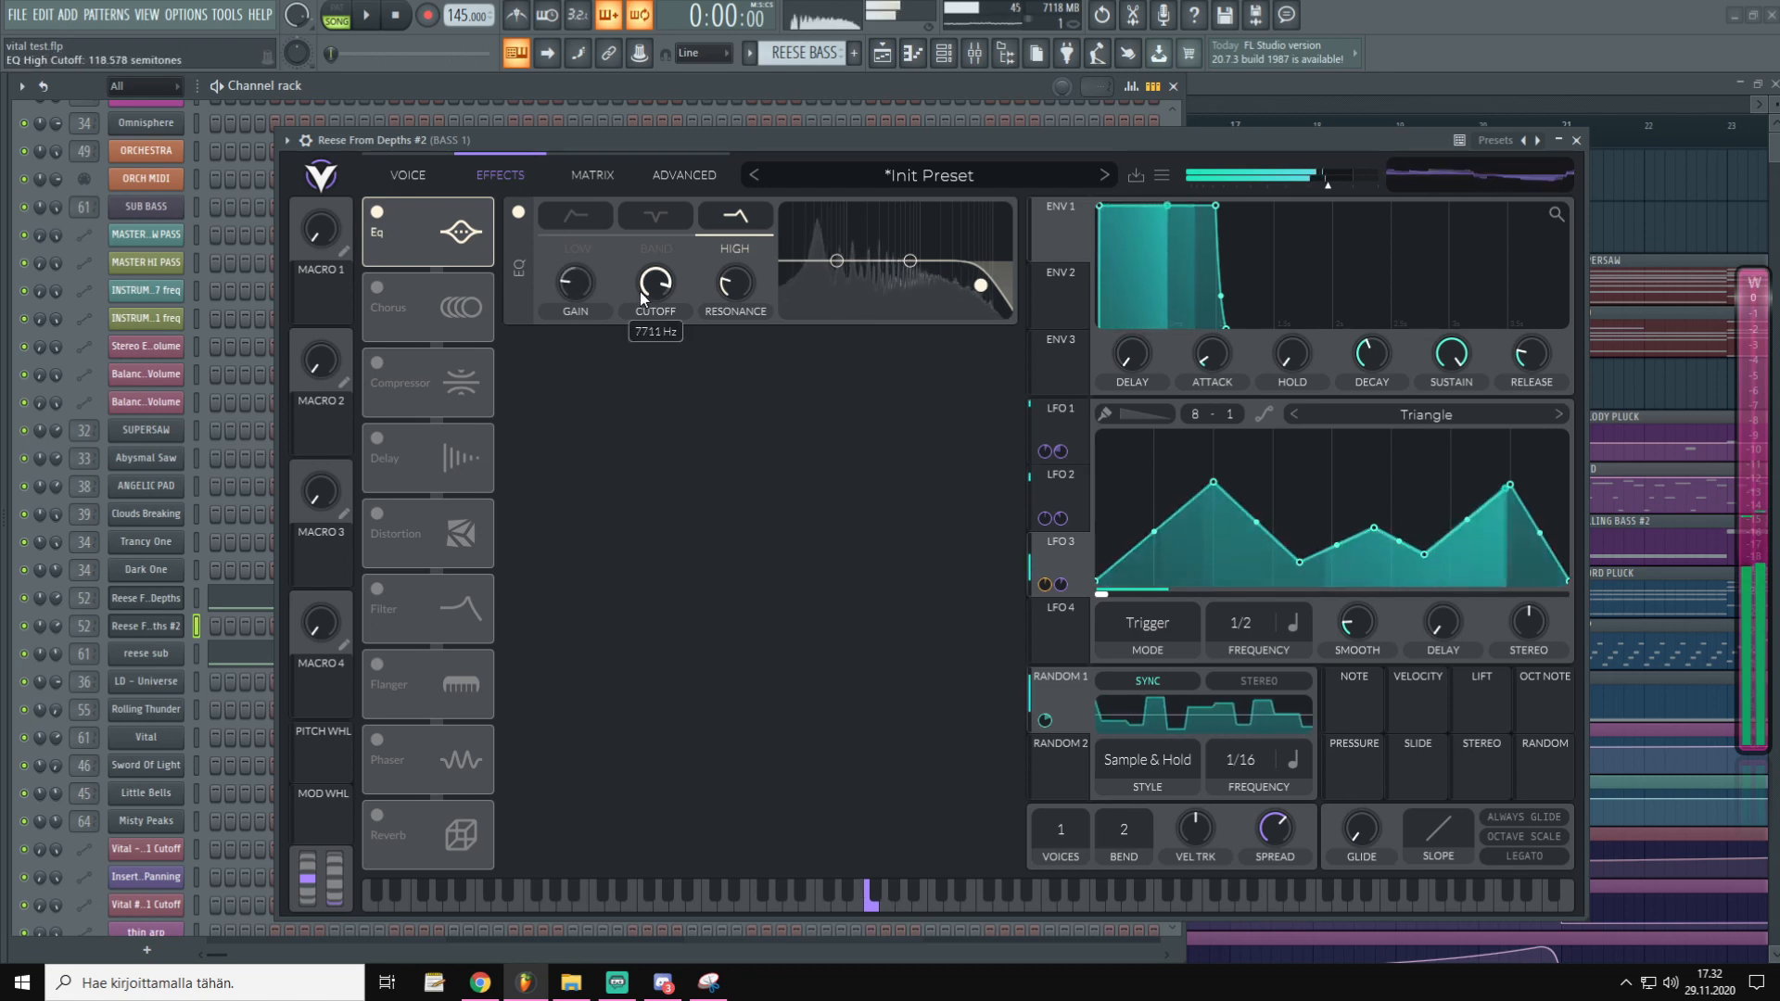
{"action": "scroll", "coordinate": [640, 291], "scroll_direction": "up", "scroll_amount": 5}
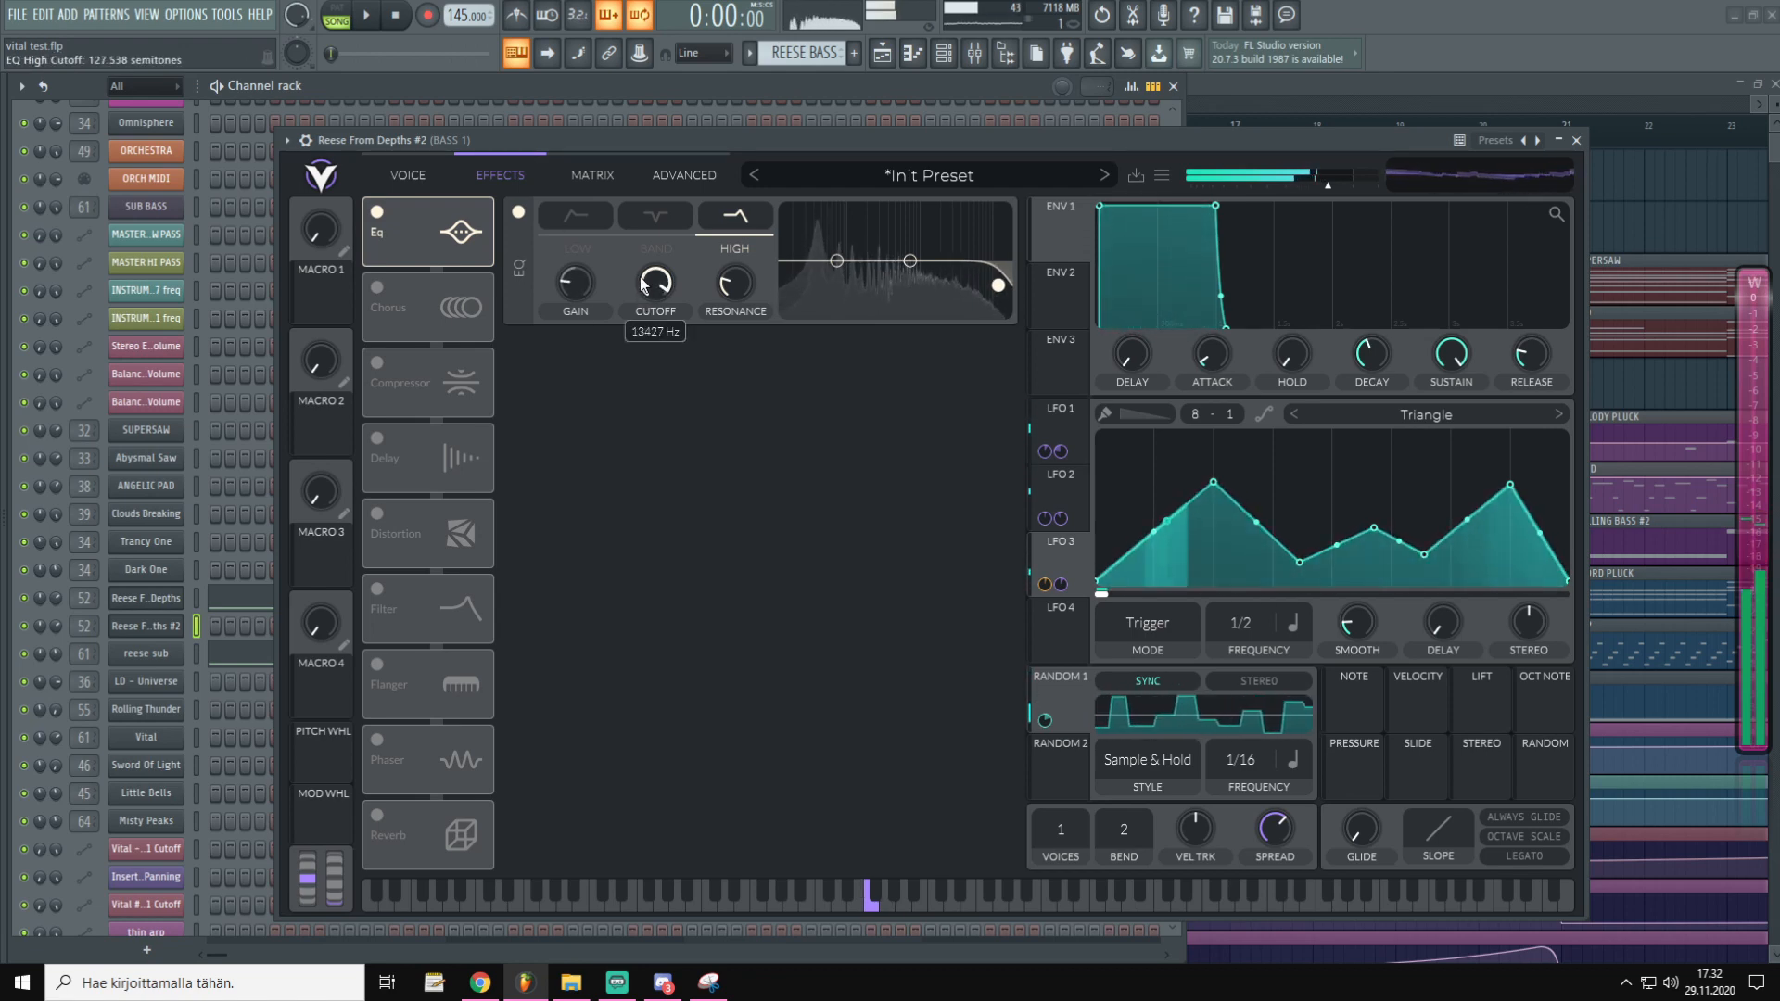
{"action": "scroll", "coordinate": [643, 286], "scroll_direction": "down", "scroll_amount": 3}
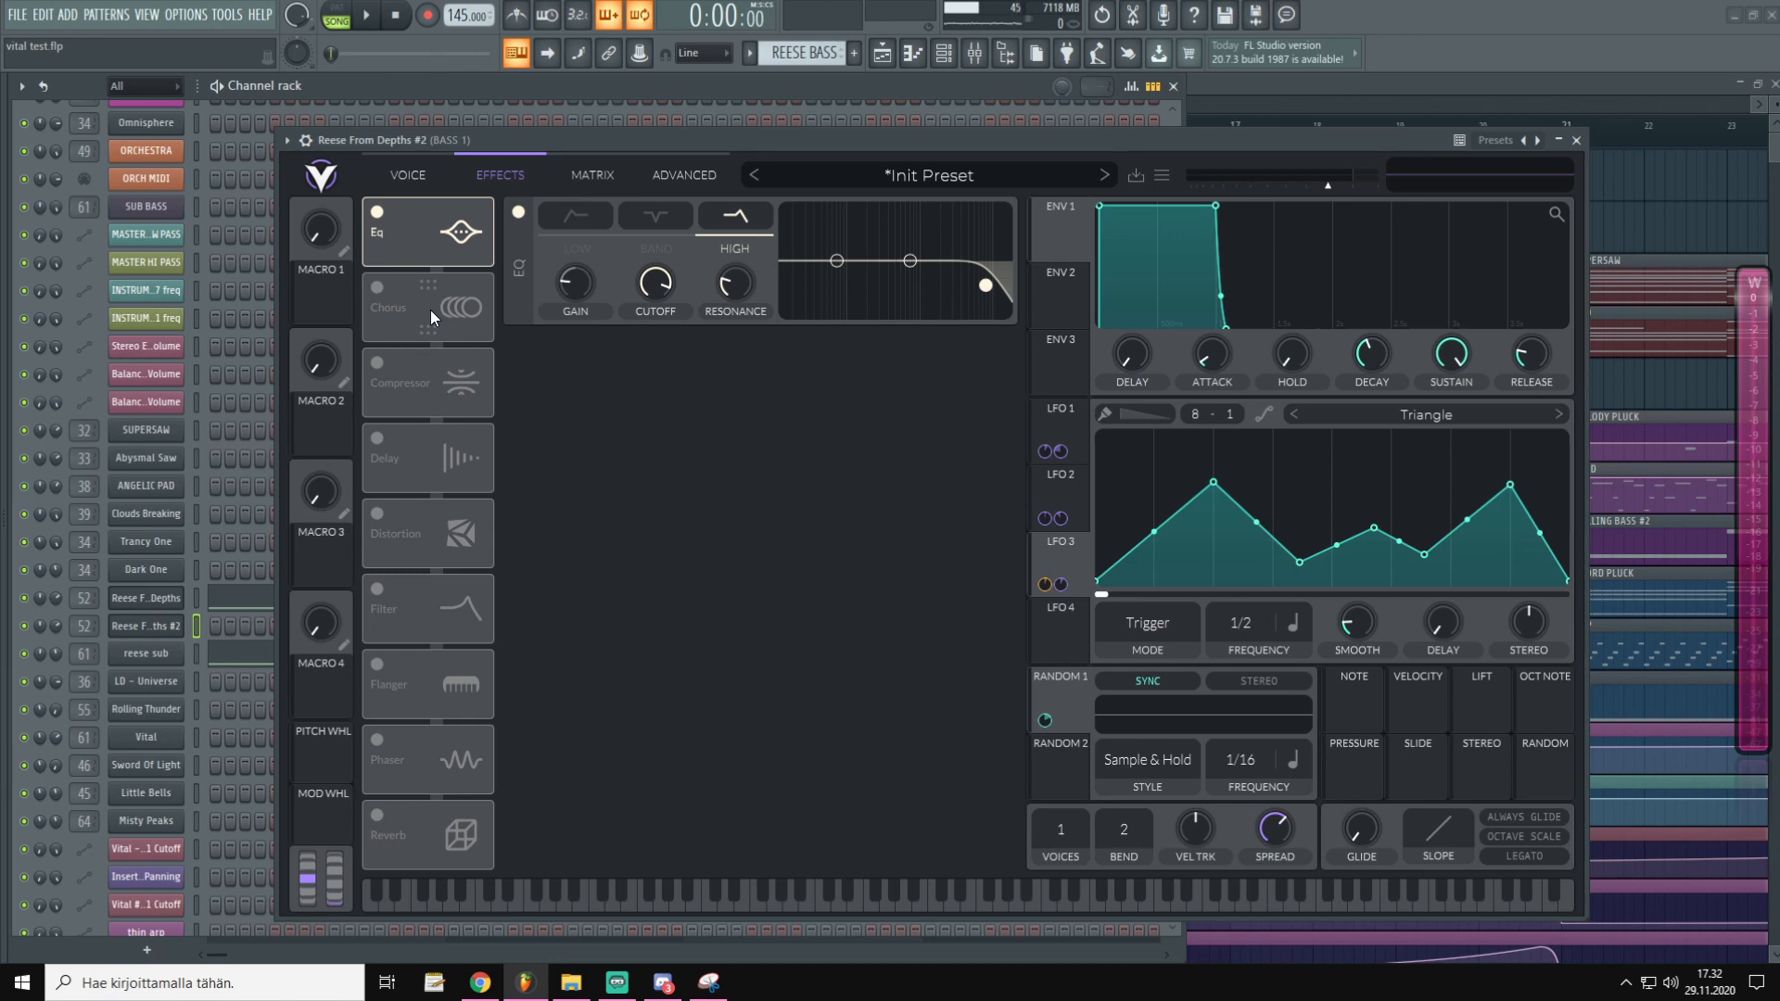
Enable distortion (drive -5.7 dB, mix 0.635) right after the EQ, then add a phaser after it
{"action": "left_click", "coordinate": [377, 514]}
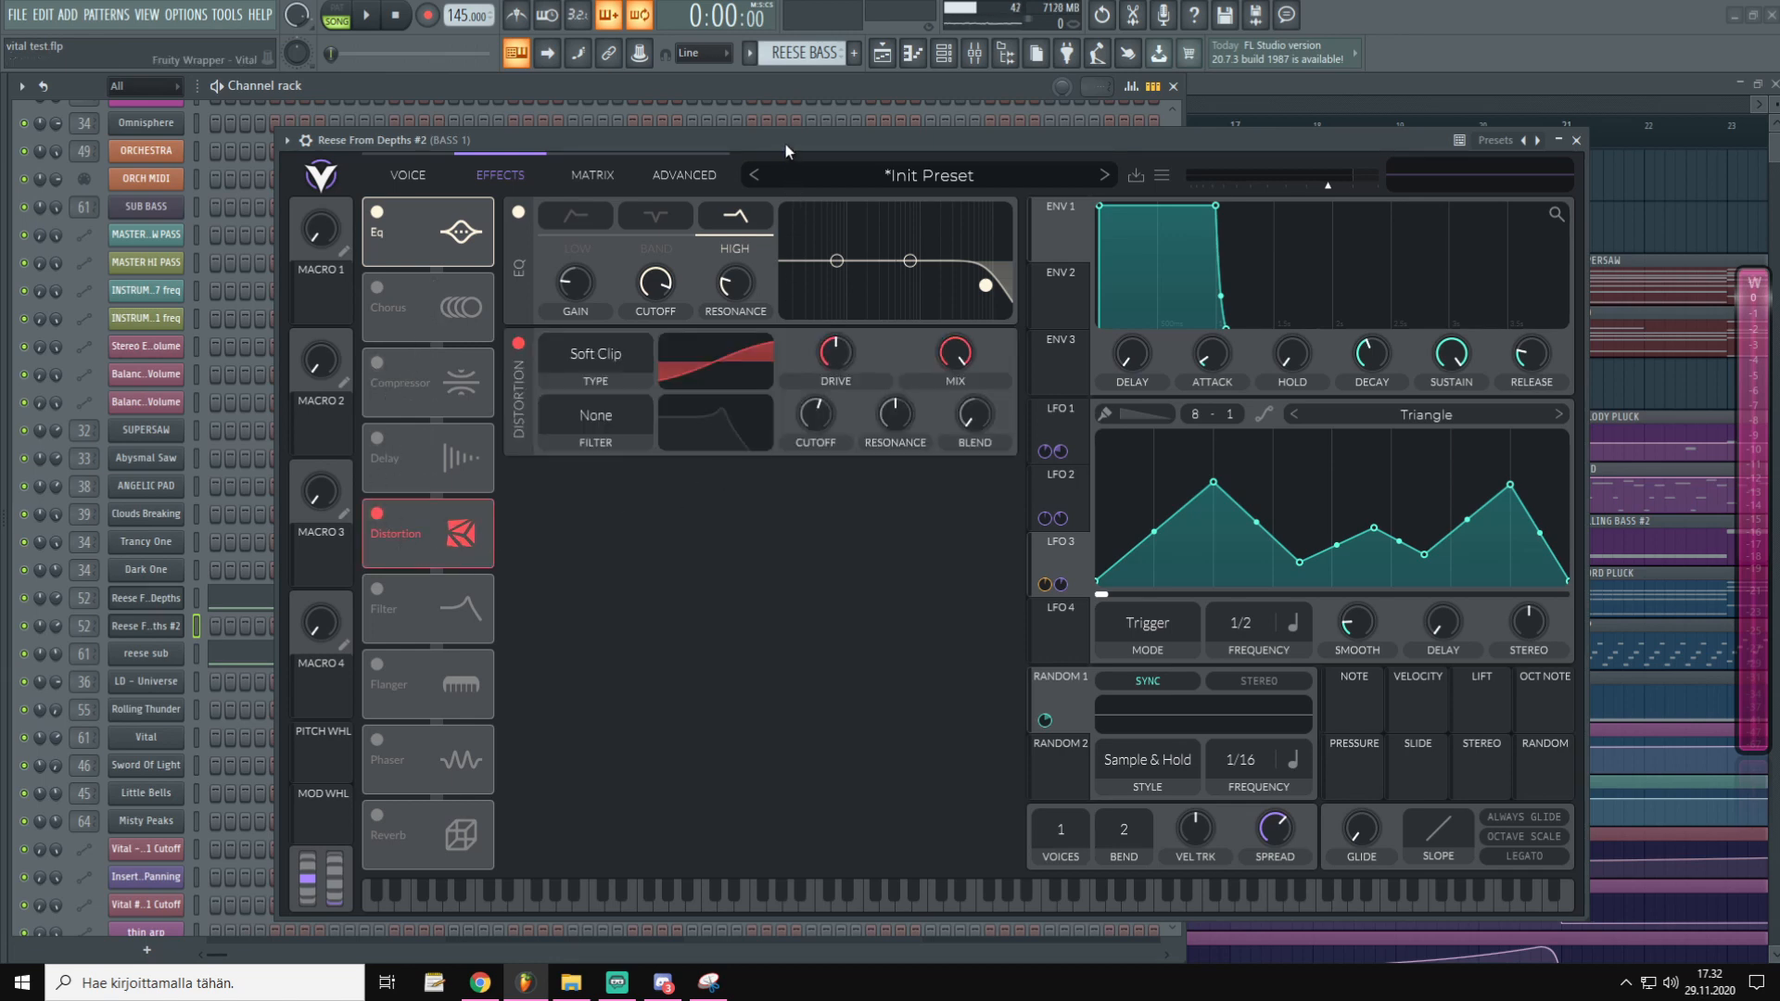
{"action": "left_click_drag", "start_coordinate": [825, 348], "coordinate": [823, 366]}
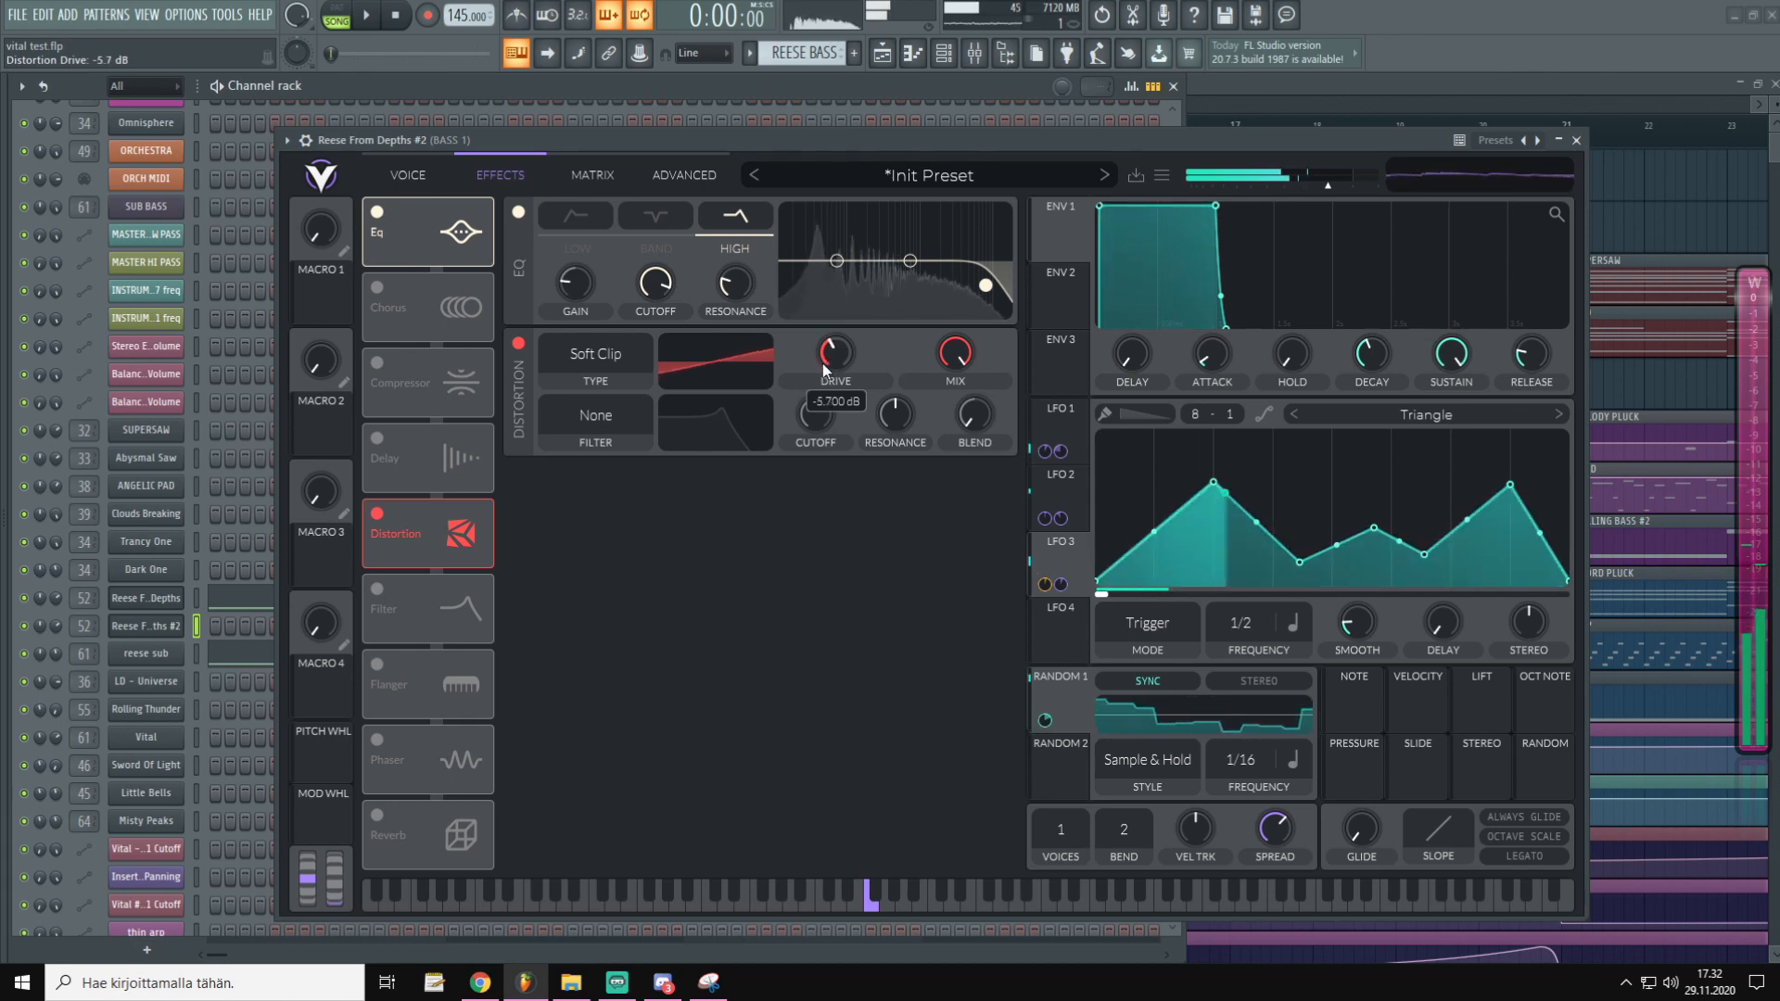
{"action": "left_click_drag", "start_coordinate": [955, 355], "coordinate": [944, 419]}
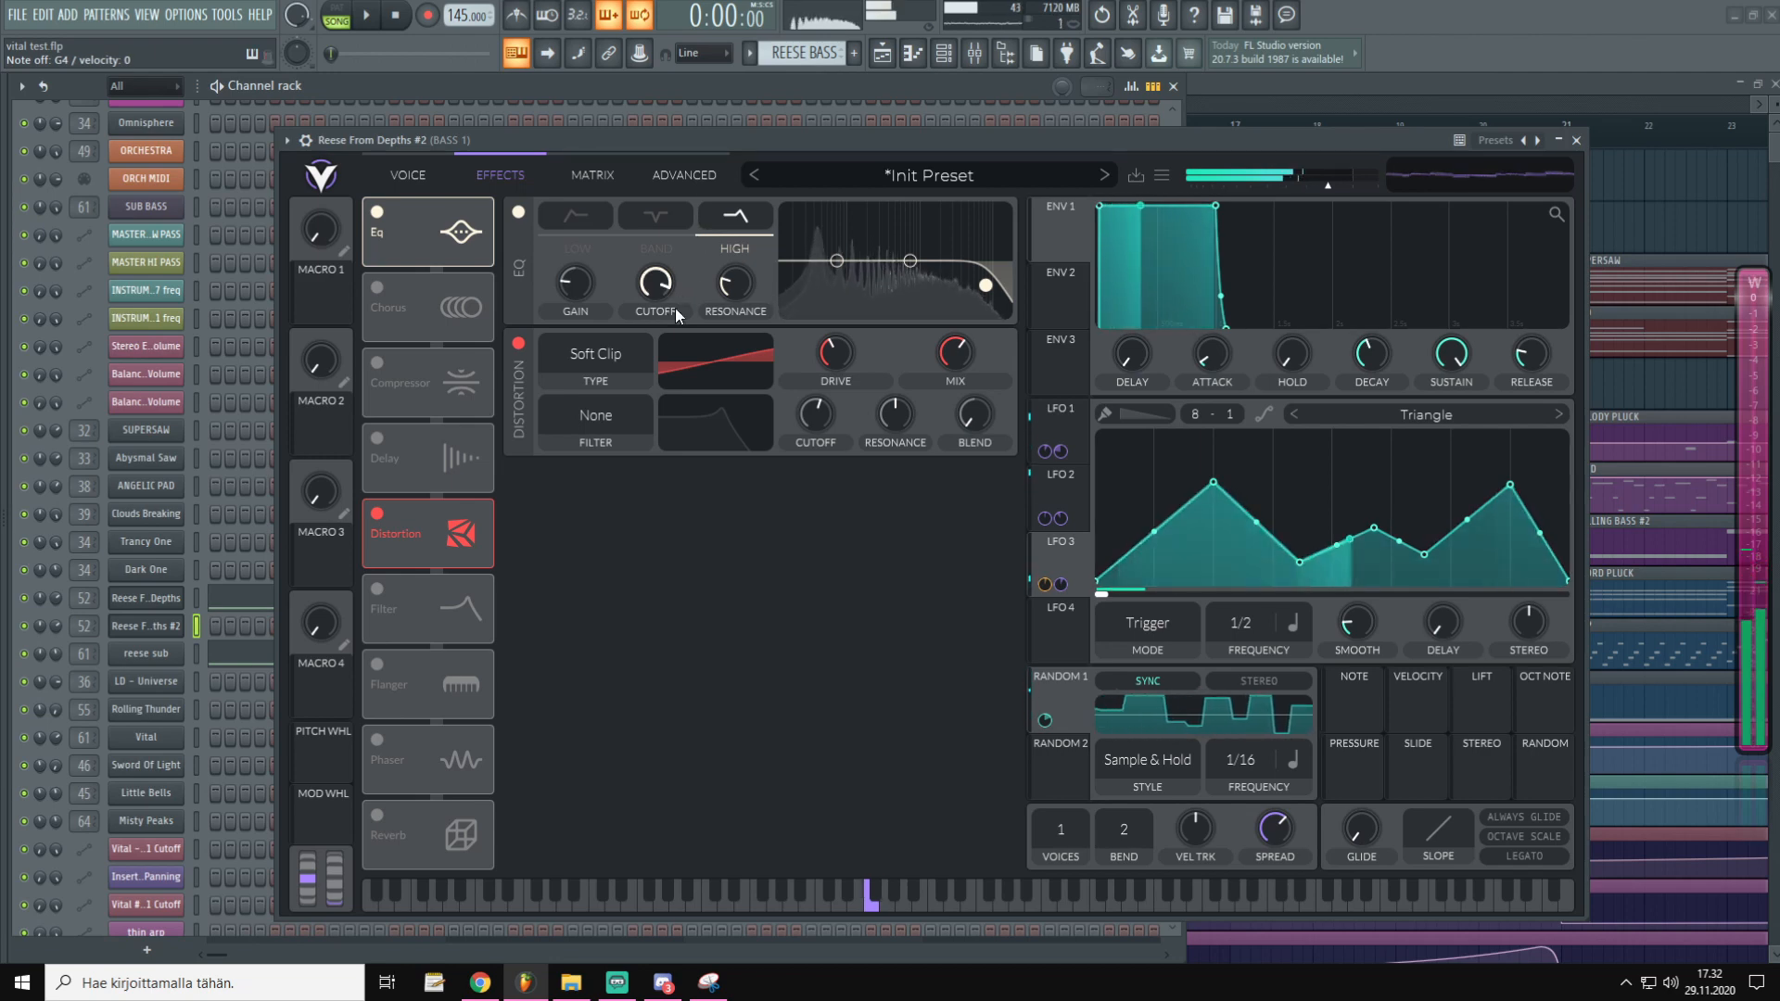
{"action": "left_click_drag", "start_coordinate": [468, 519], "coordinate": [482, 362]}
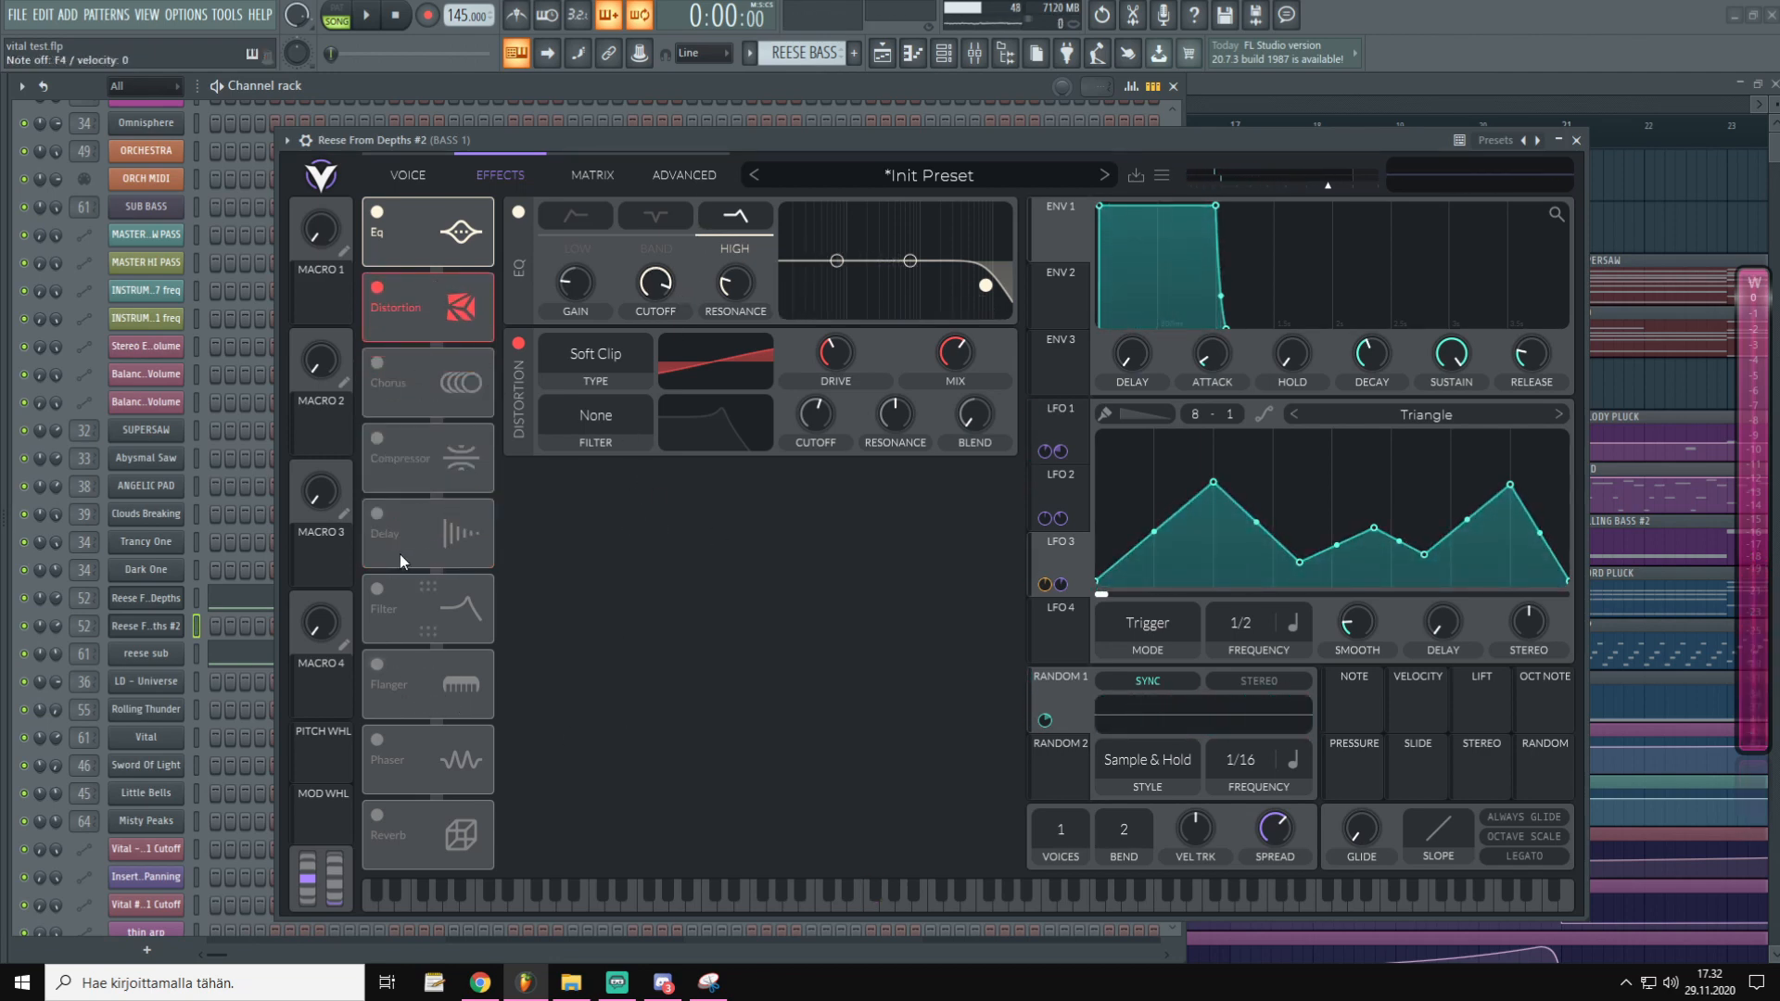
{"action": "left_click", "coordinate": [378, 739]}
{"action": "left_click_drag", "start_coordinate": [397, 753], "coordinate": [484, 394]}
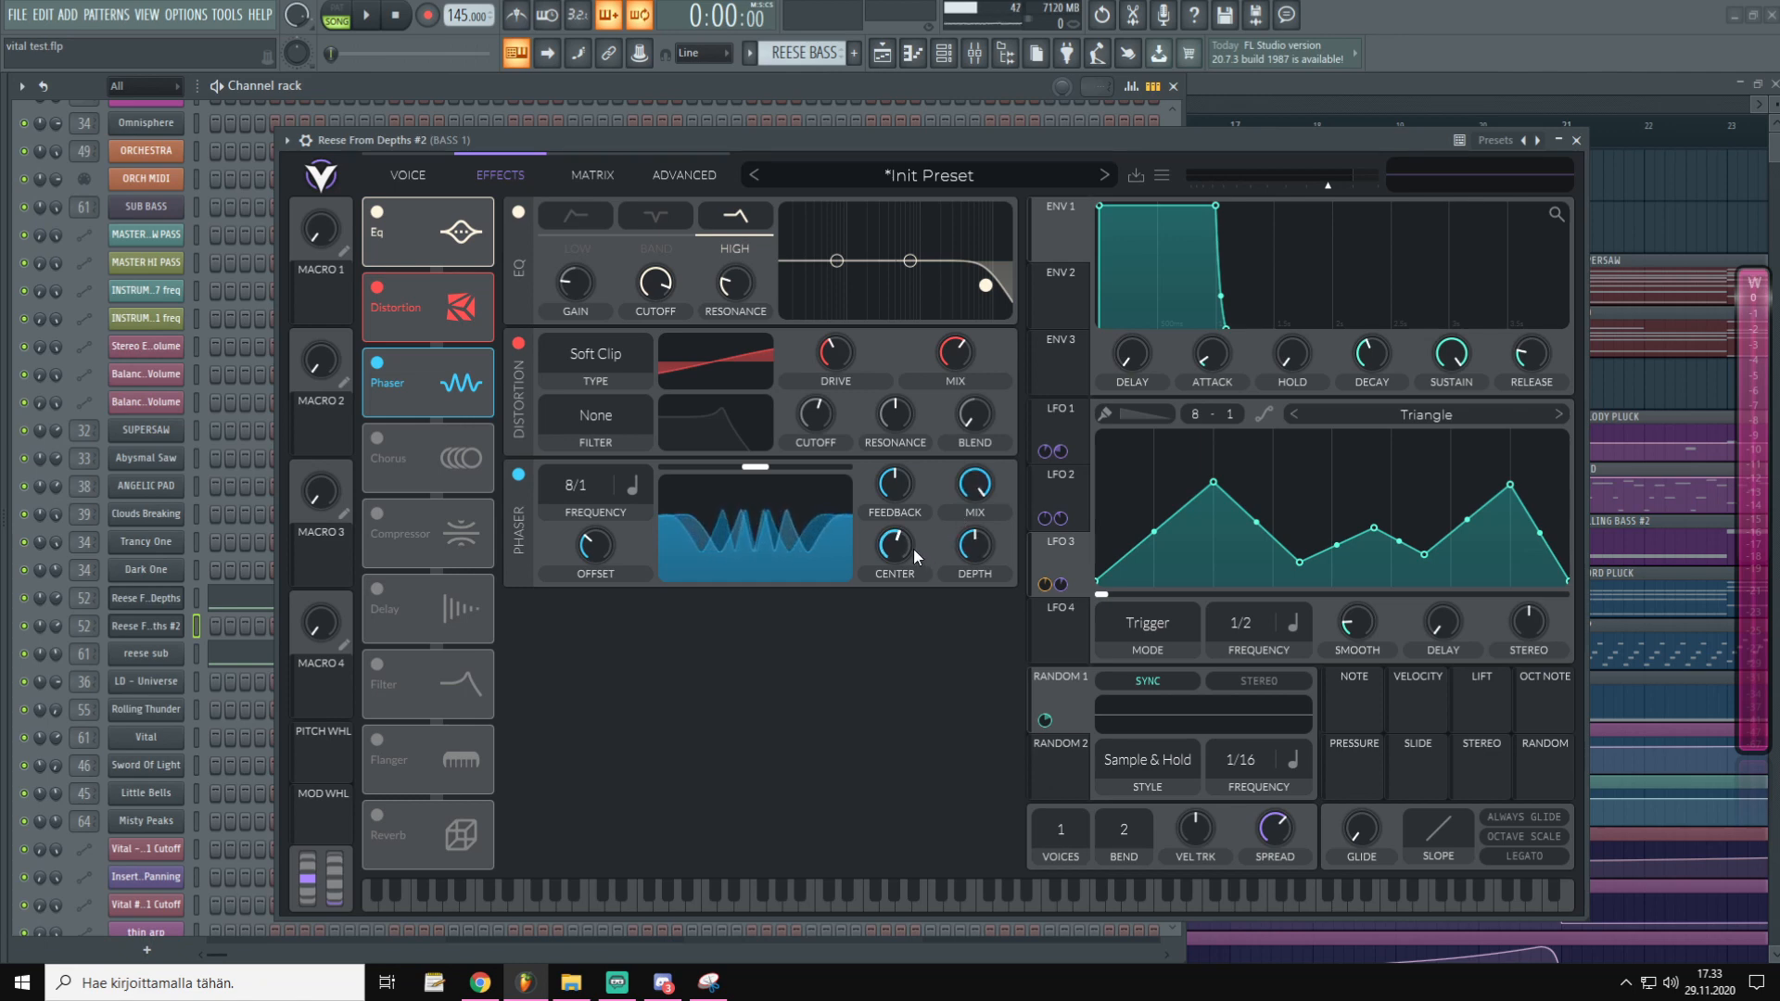
Turn the phaser mix to maximum and switch on the chorus after it
{"action": "mouse_move", "coordinate": [977, 498]}
{"action": "left_click_drag", "start_coordinate": [977, 498], "coordinate": [958, 591]}
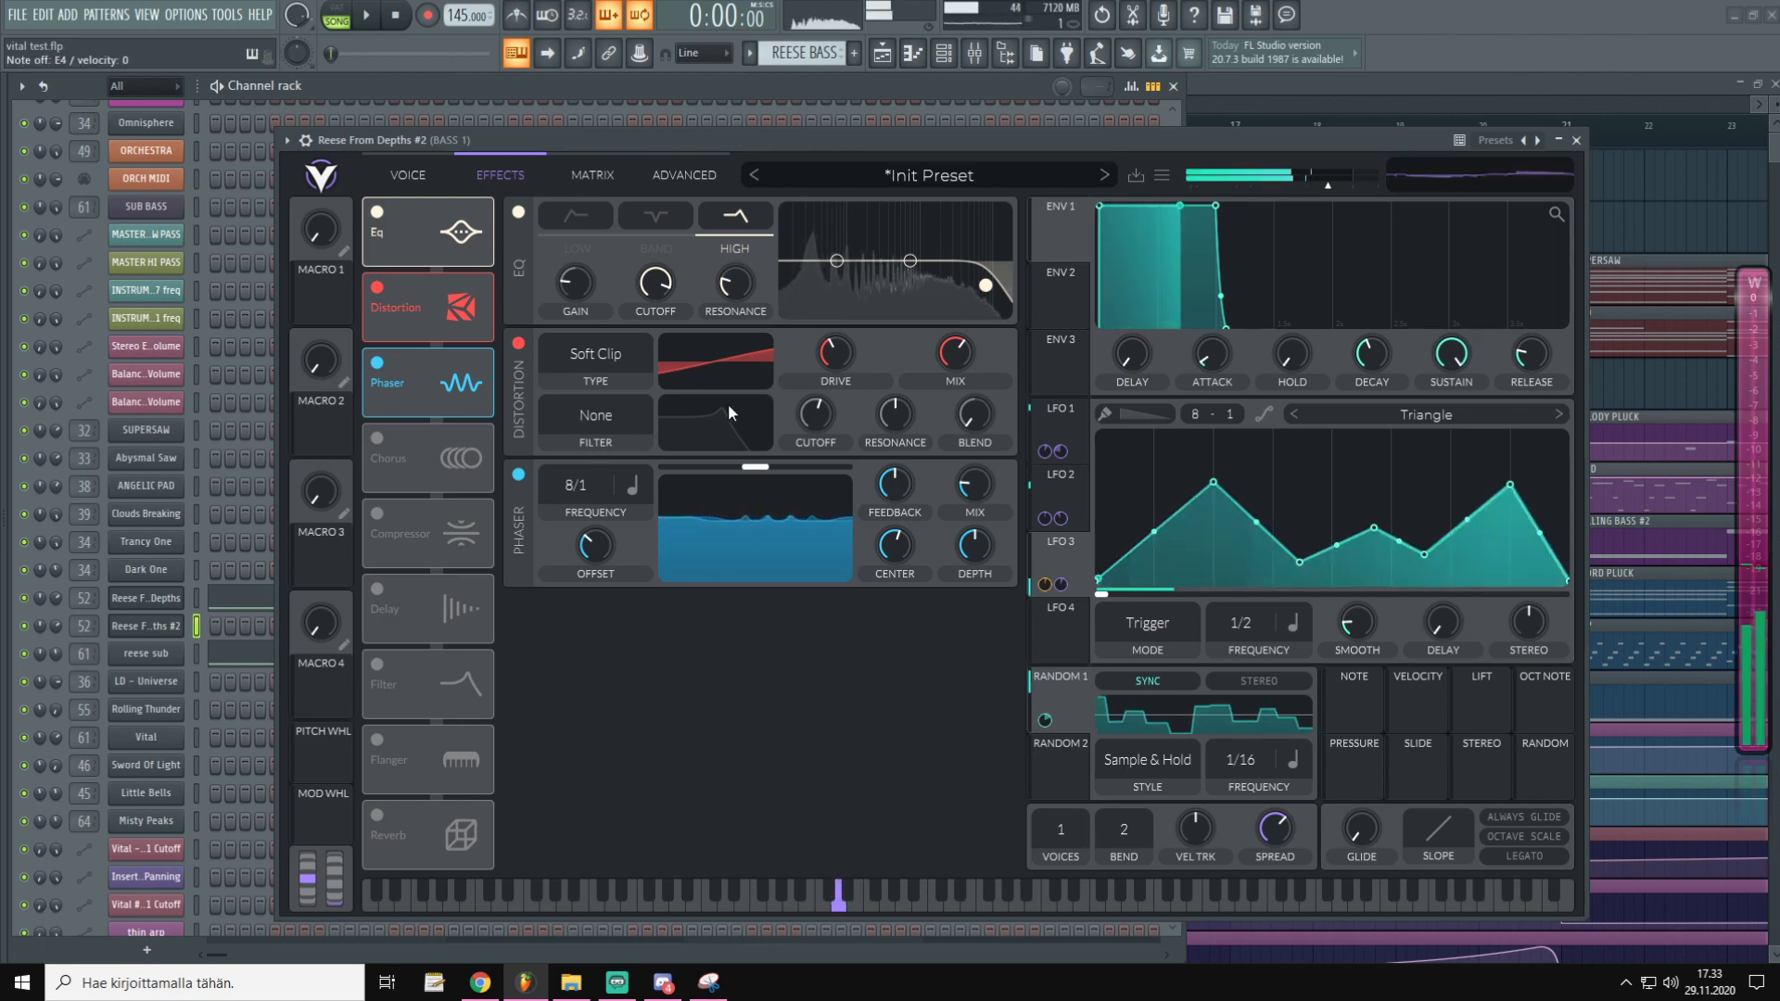
{"action": "left_click", "coordinate": [376, 439]}
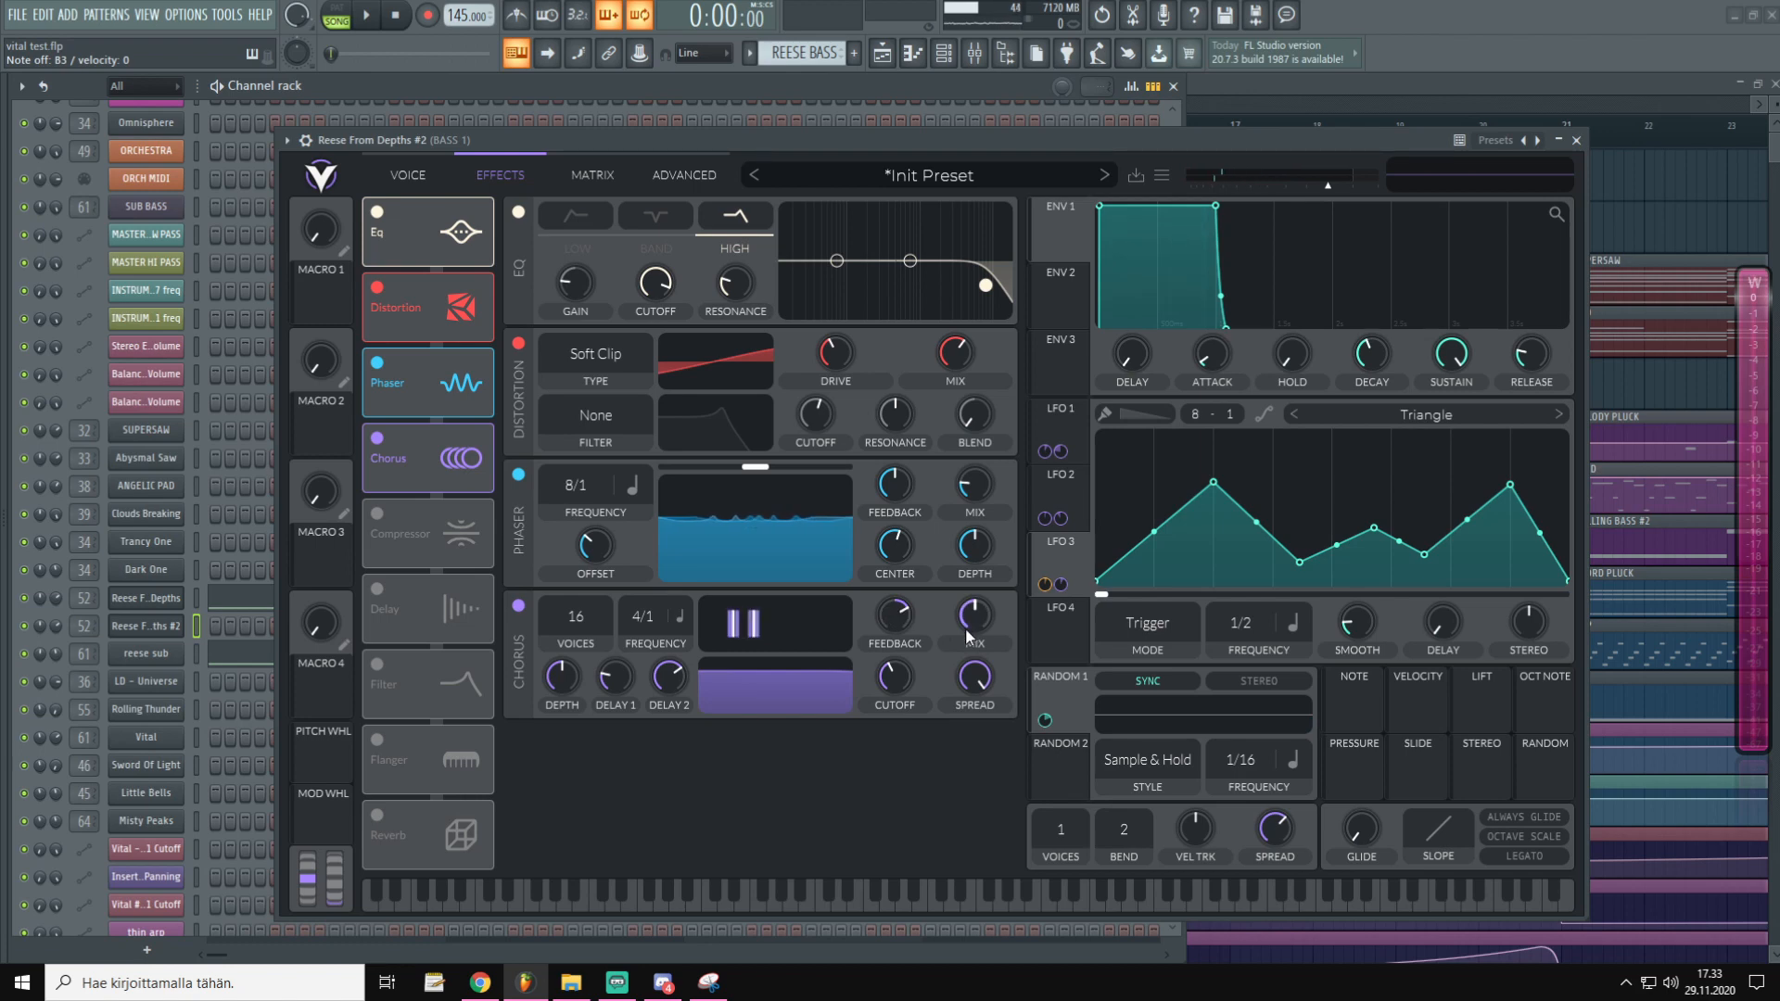
Drop the chorus mix to about 6–8%, audition several notes, then return to the Voice page
{"action": "left_click_drag", "start_coordinate": [978, 619], "coordinate": [973, 695]}
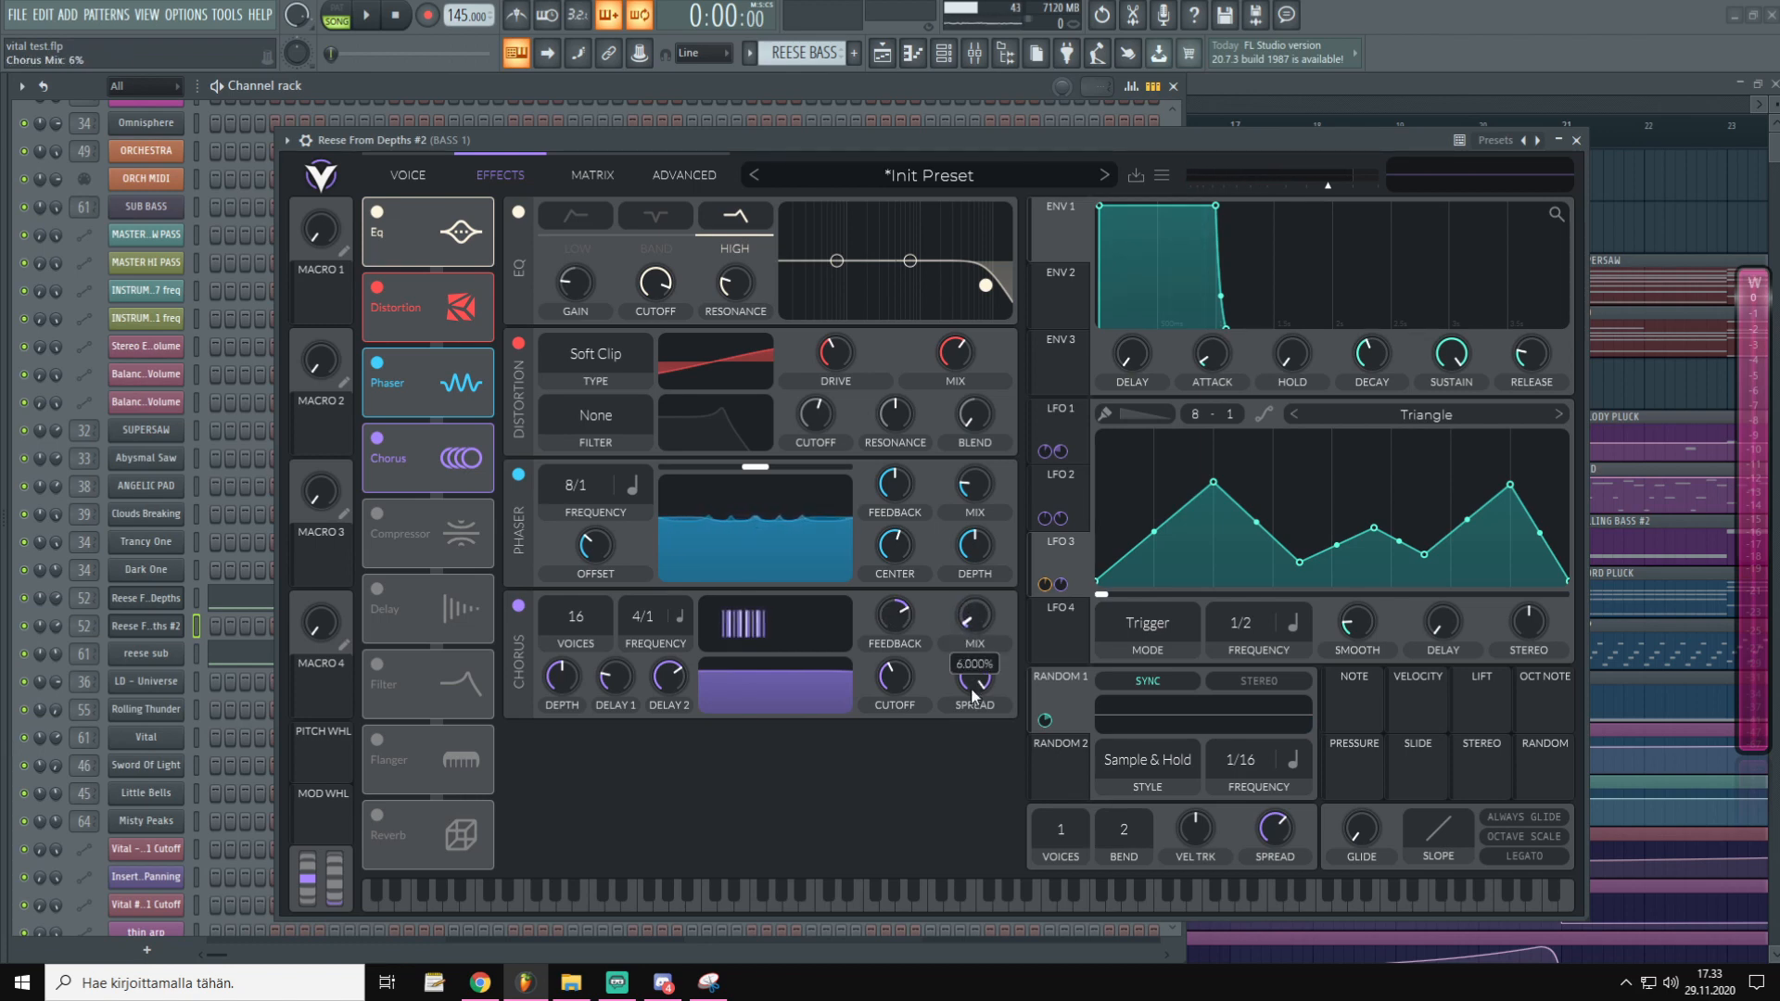
{"action": "left_click", "coordinate": [953, 142]}
{"action": "key", "text": "c"}
{"action": "mouse_move", "coordinate": [979, 618]}
{"action": "left_mouse_down"}
{"action": "mouse_move", "coordinate": [979, 599]}
{"action": "mouse_move", "coordinate": [975, 614]}
{"action": "left_mouse_up"}
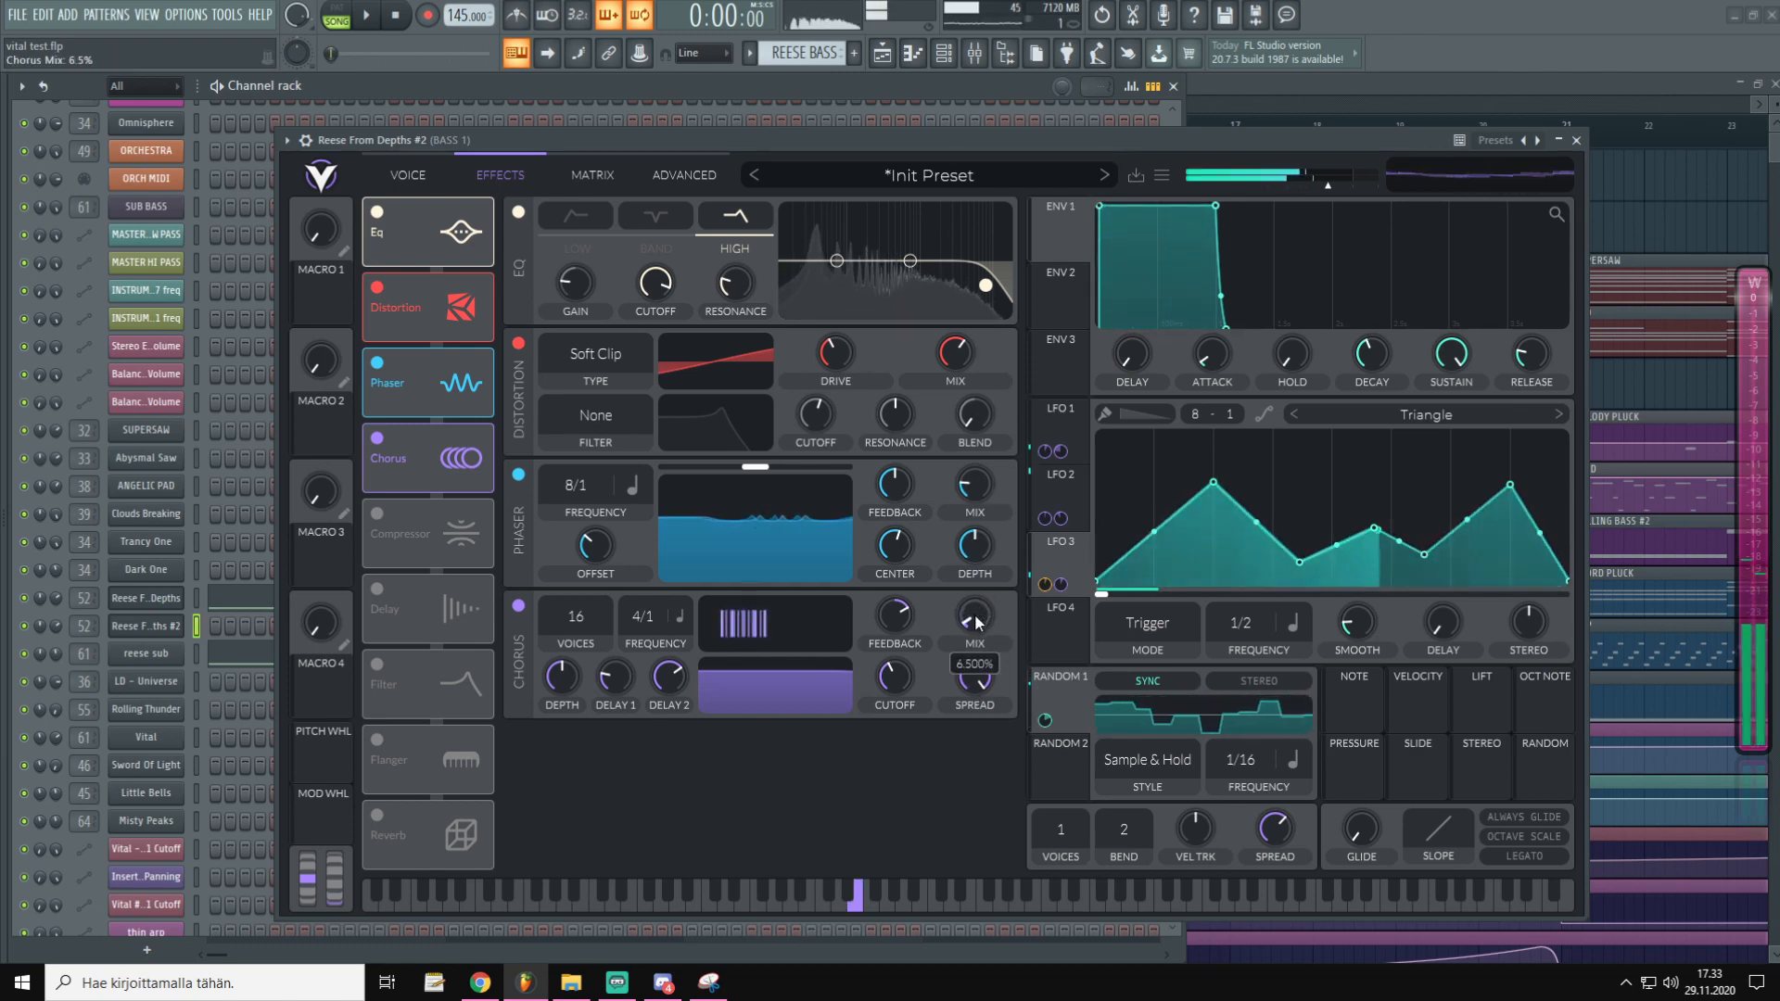
{"action": "key", "text": "x"}
{"action": "key", "text": "b"}
{"action": "key", "text": "n"}
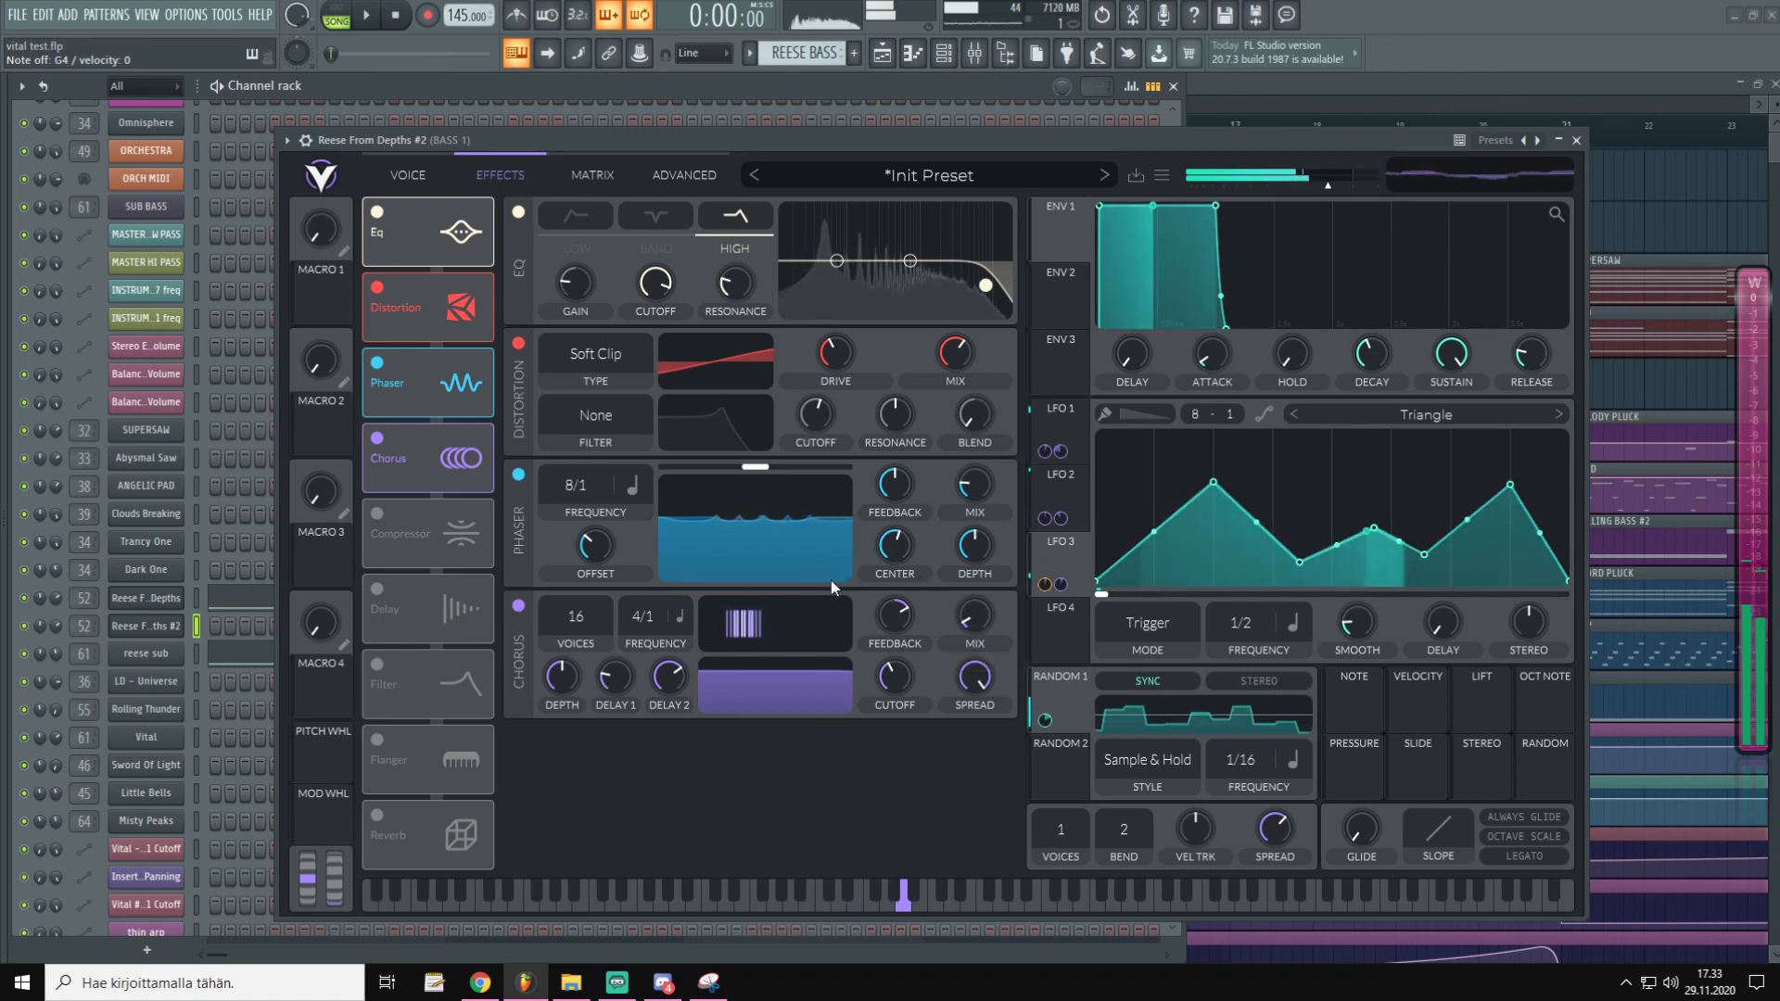
{"action": "key", "text": "x"}
{"action": "left_click", "coordinate": [408, 174]}
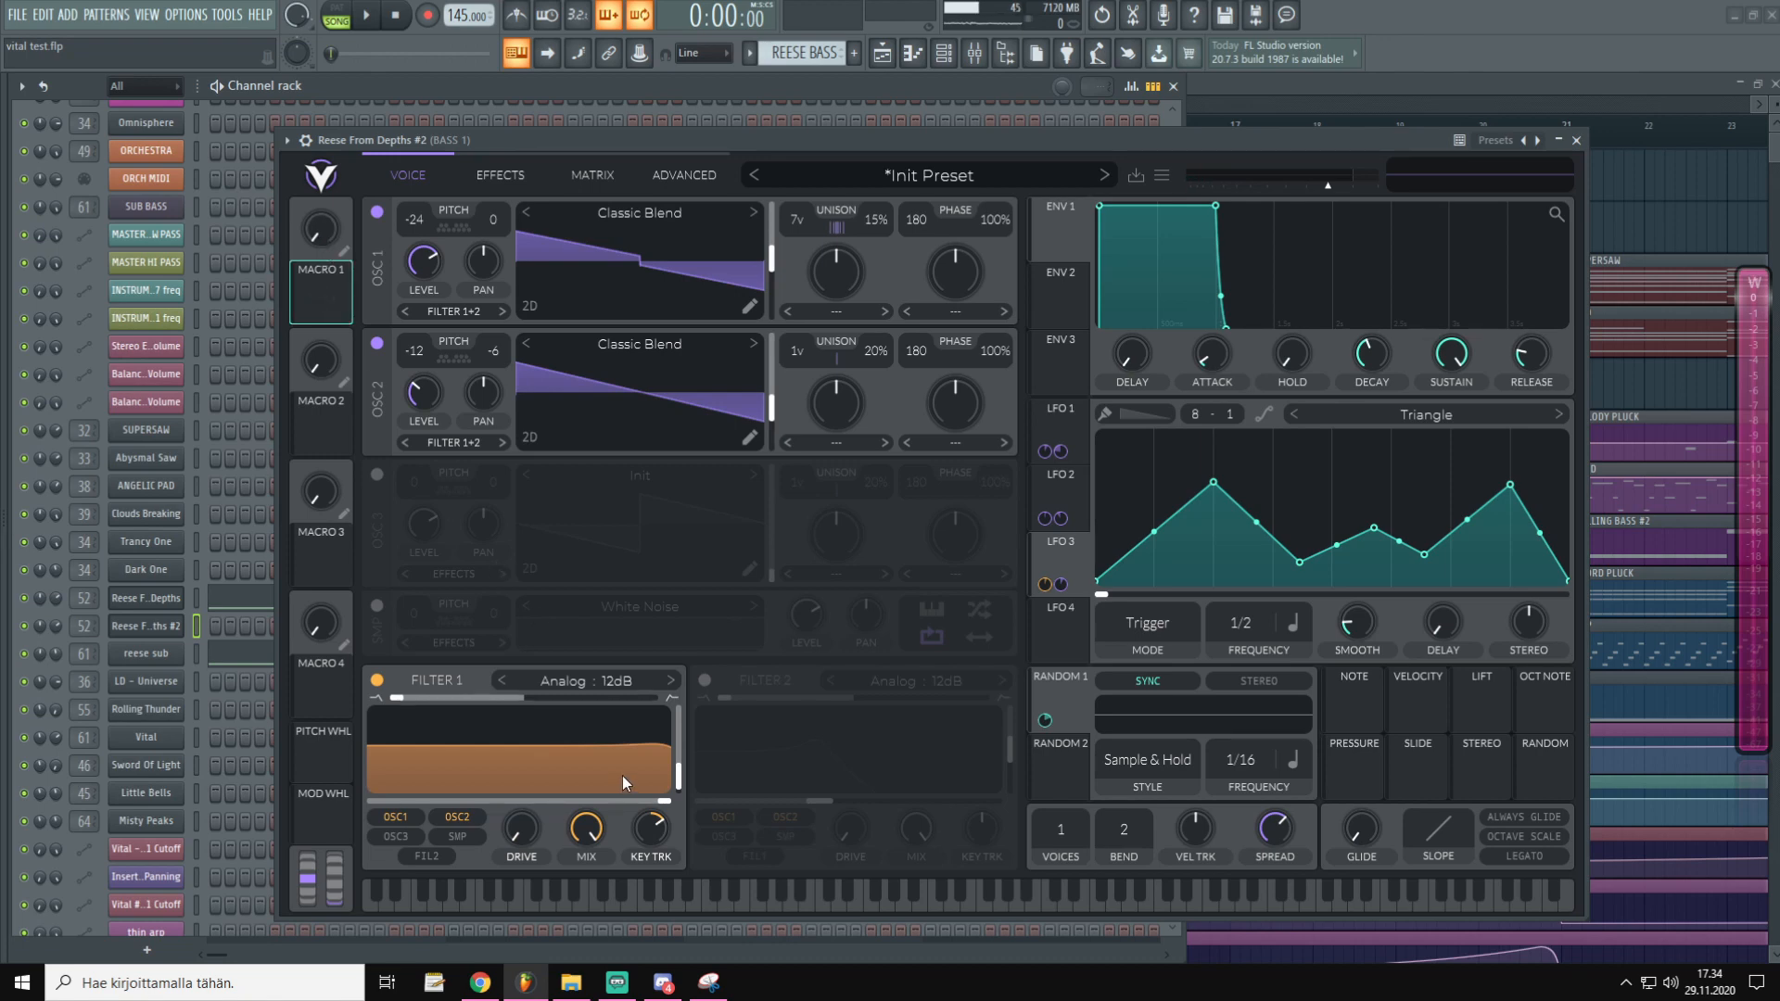
Map Macro 1 to Filter 1's cutoff from a base near 286 Hz and reduce its range
{"action": "left_click_drag", "start_coordinate": [621, 775], "coordinate": [476, 806]}
{"action": "left_click_drag", "start_coordinate": [326, 289], "coordinate": [489, 794]}
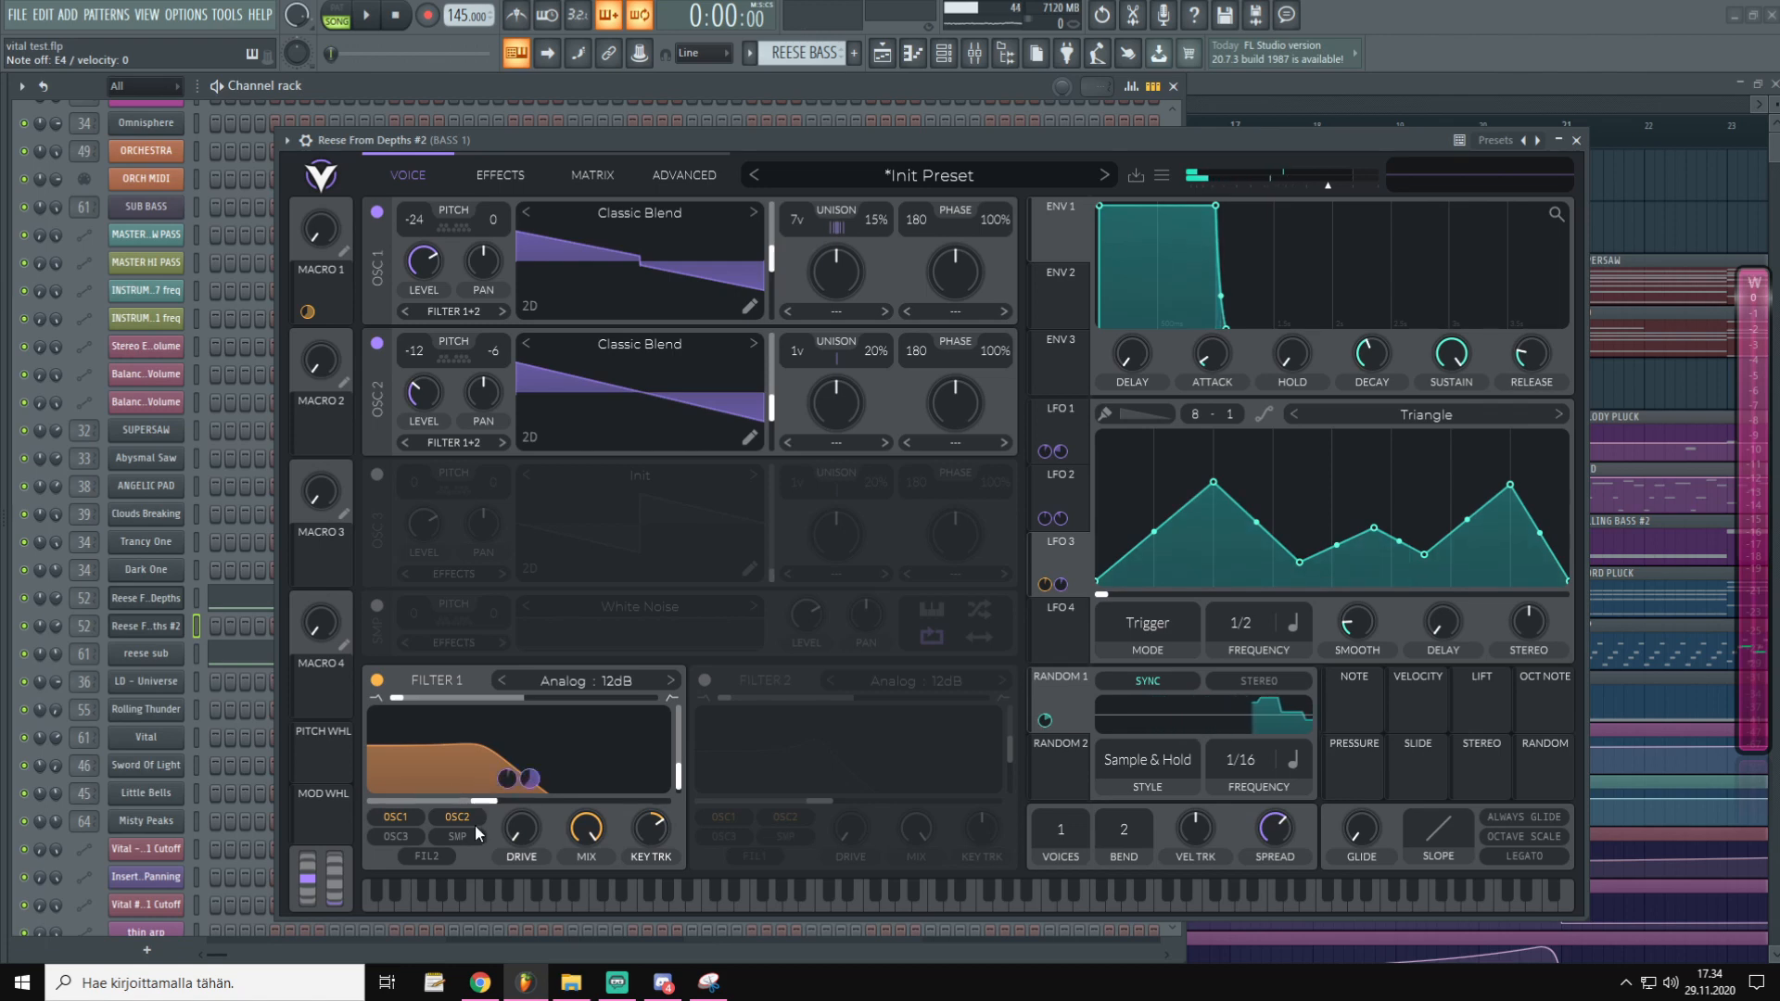
{"action": "mouse_move", "coordinate": [481, 800]}
{"action": "left_mouse_down"}
{"action": "mouse_move", "coordinate": [497, 822]}
{"action": "mouse_move", "coordinate": [465, 805]}
{"action": "mouse_move", "coordinate": [489, 804]}
{"action": "left_mouse_up"}
{"action": "left_click", "coordinate": [545, 144]}
{"action": "key", "text": "c"}
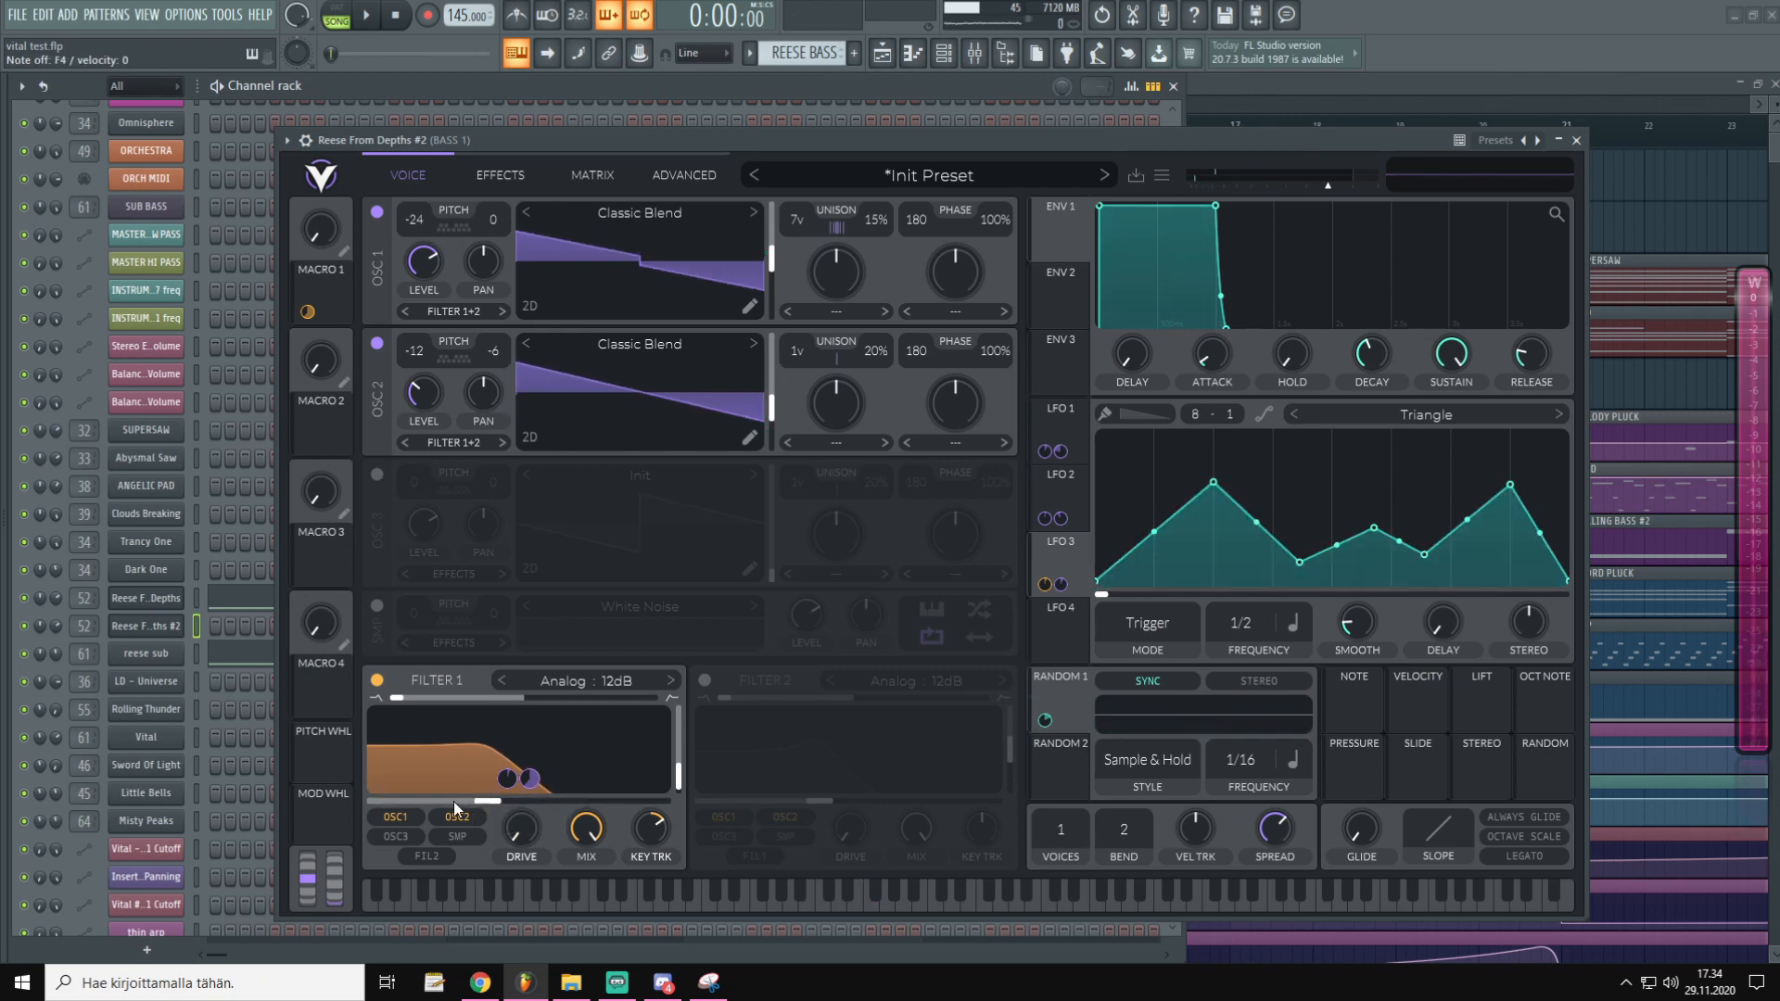
{"action": "left_click_drag", "start_coordinate": [320, 241], "coordinate": [346, 60]}
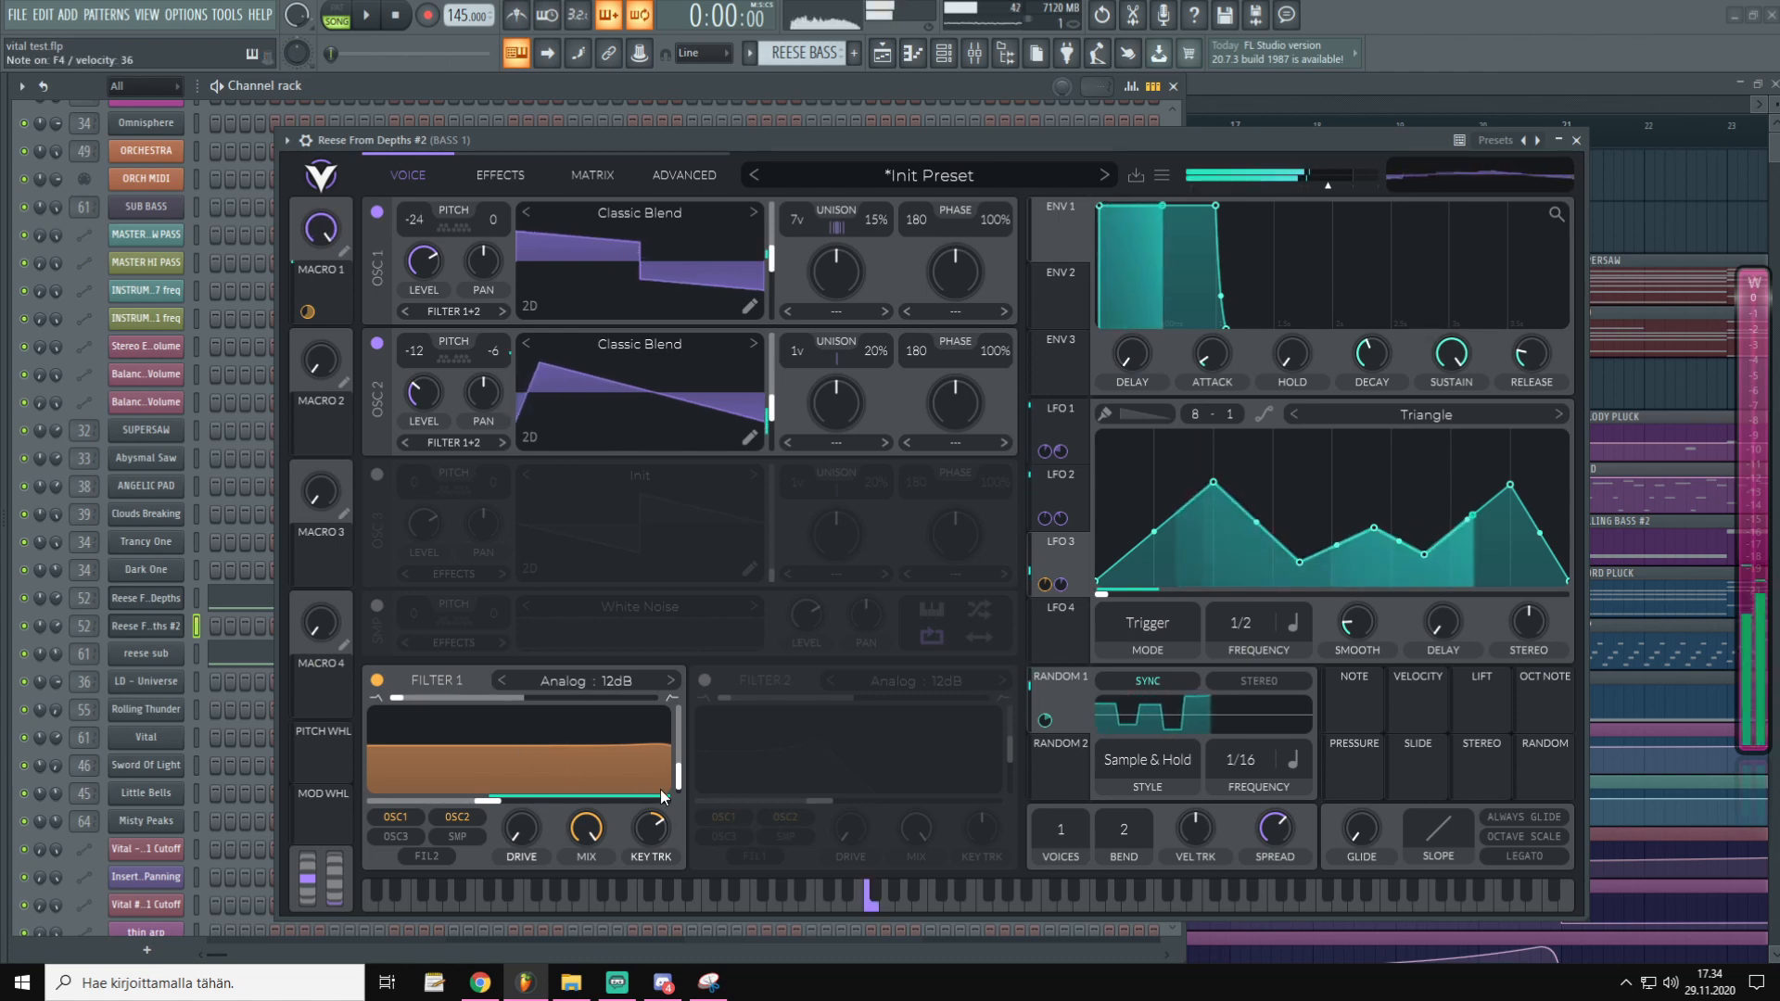
{"action": "left_click_drag", "start_coordinate": [530, 779], "coordinate": [529, 793]}
{"action": "left_click_drag", "start_coordinate": [318, 224], "coordinate": [669, 670]}
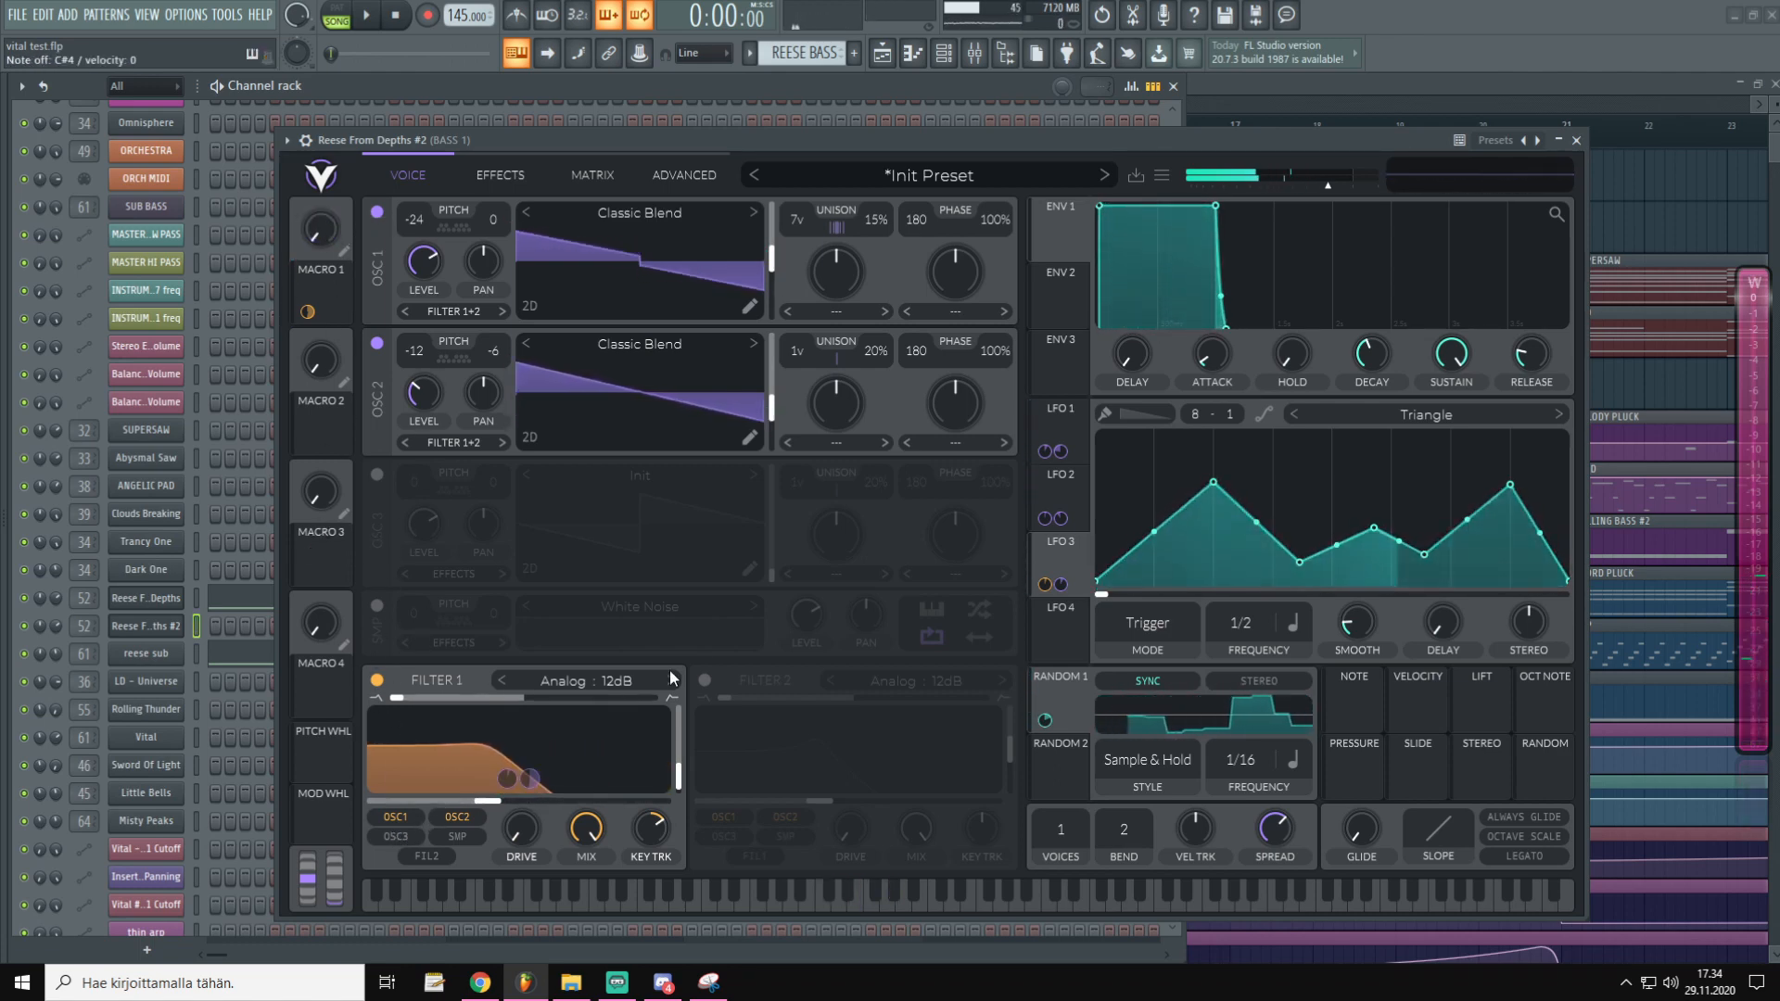
Set LFO 3 smoothing to 0.042 s, Macro 1 to about 0.3, and route the channel to Master
{"action": "left_click_drag", "start_coordinate": [1365, 632], "coordinate": [1388, 571]}
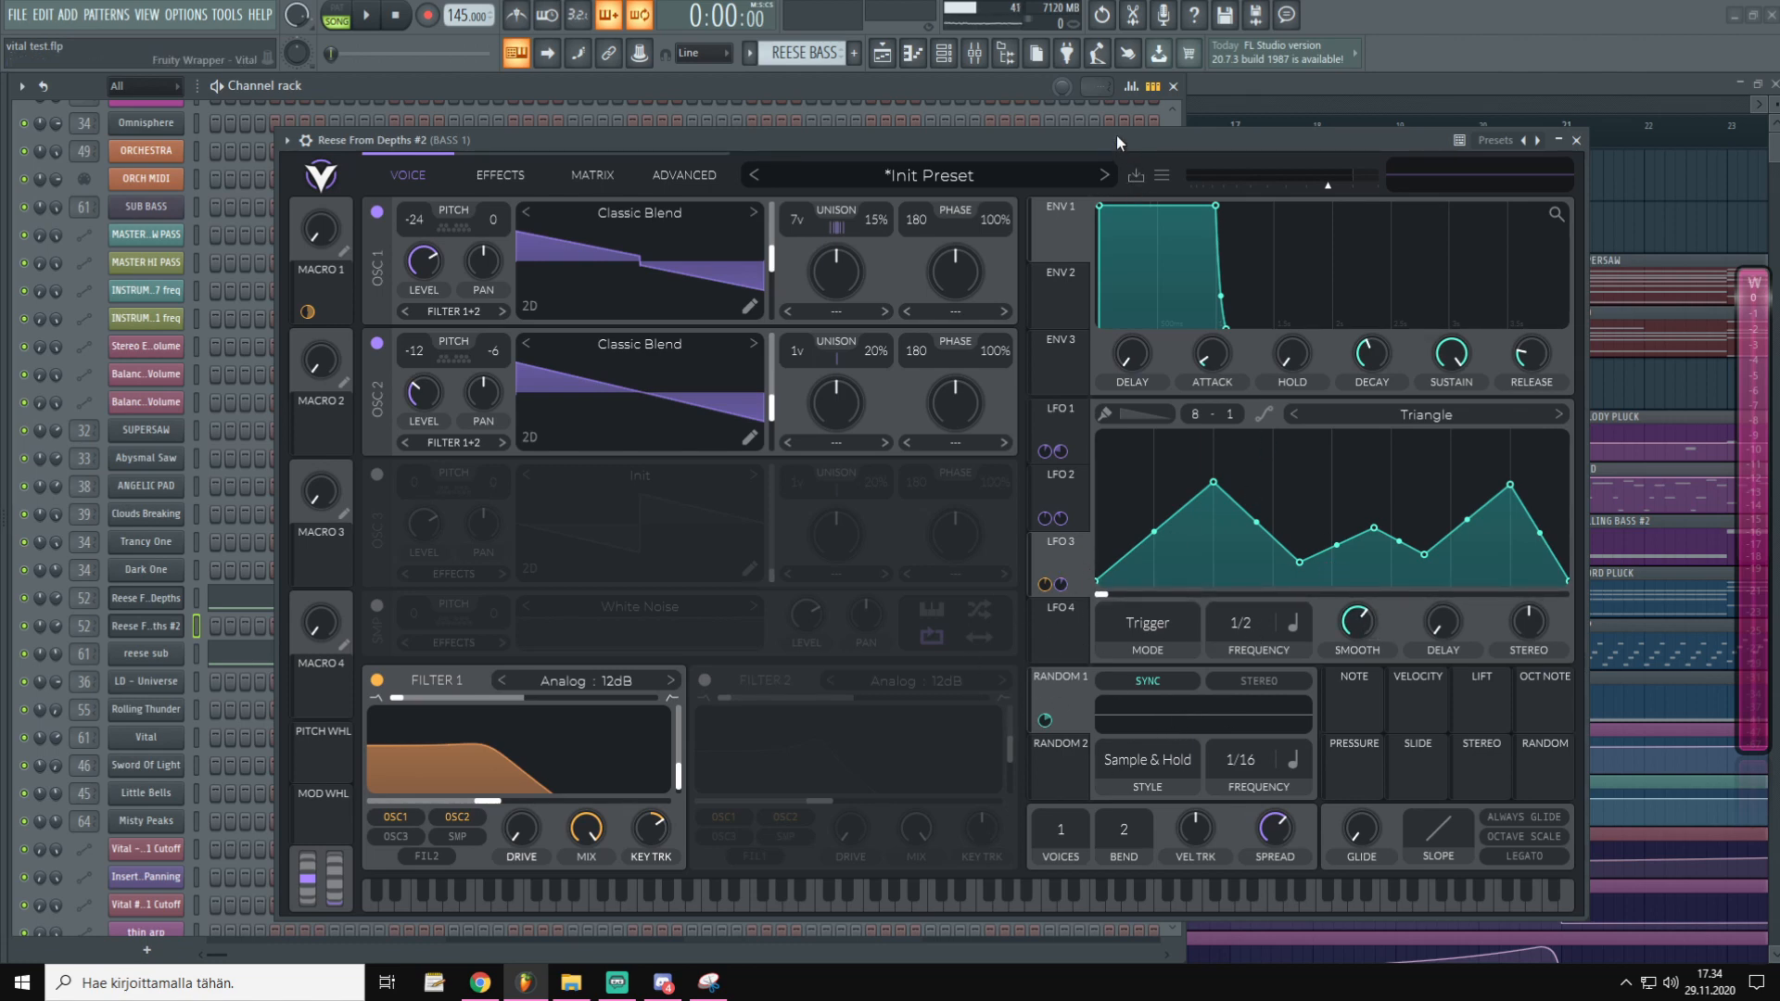
{"action": "key", "text": "g"}
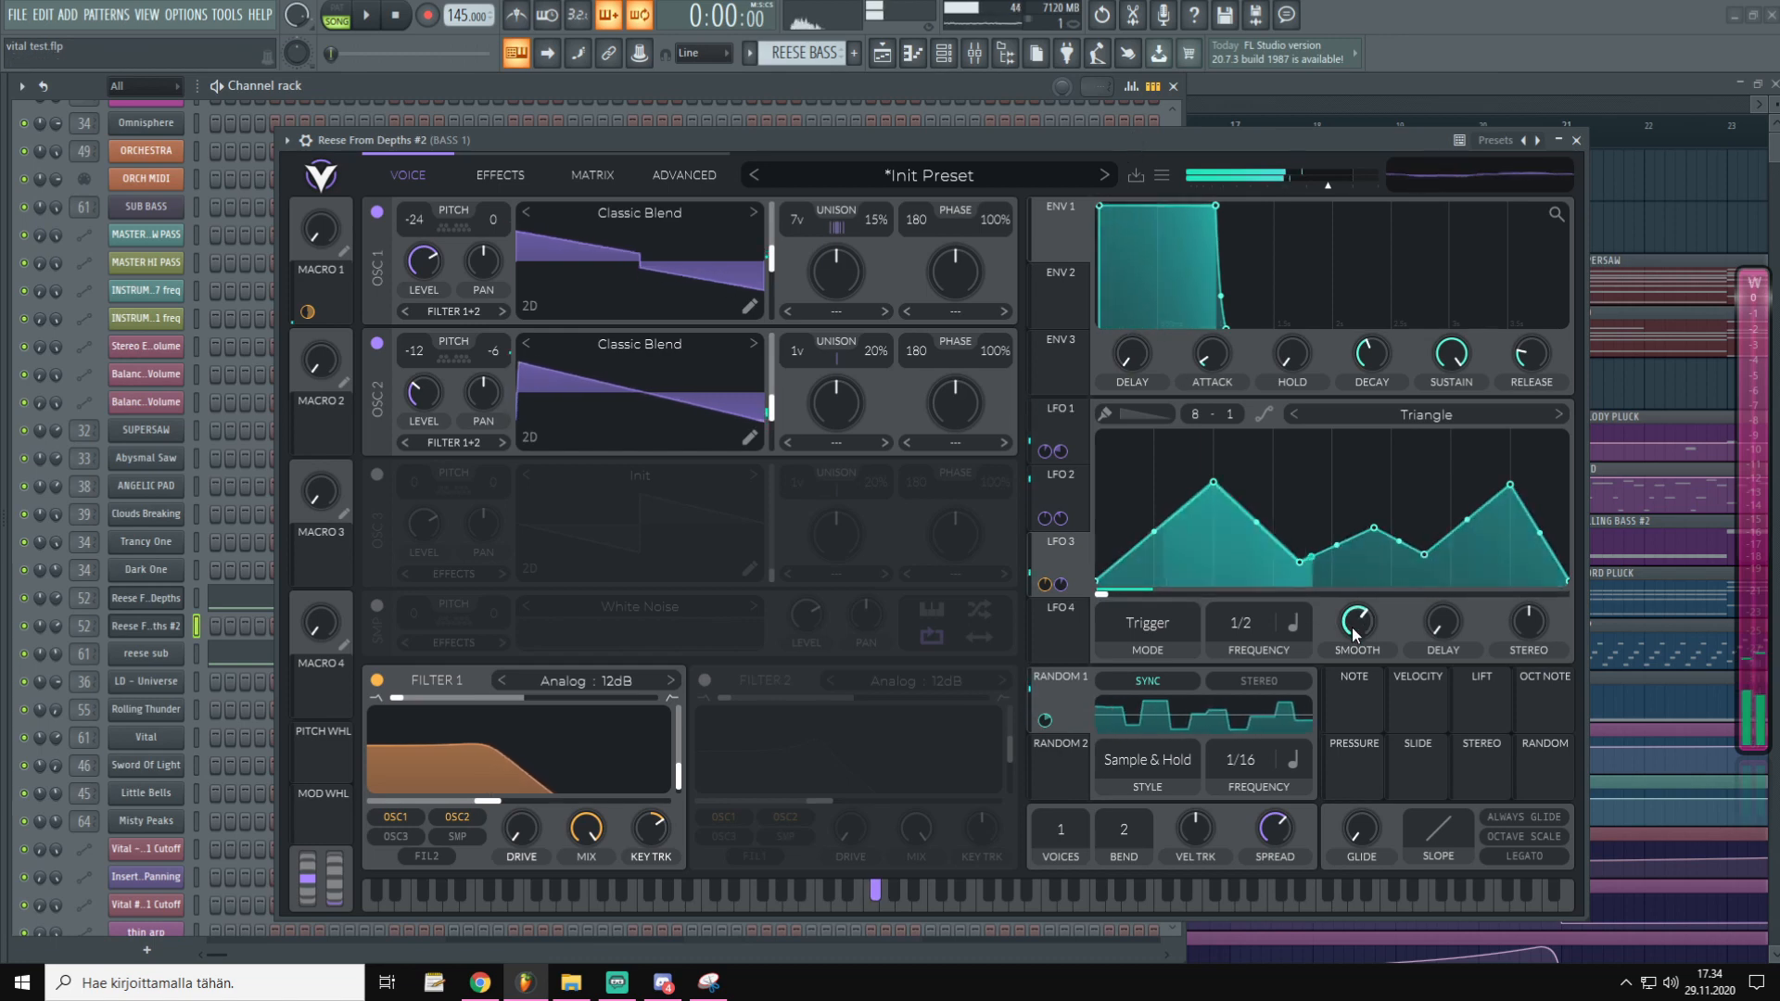
{"action": "mouse_move", "coordinate": [1360, 625]}
{"action": "left_mouse_down"}
{"action": "mouse_move", "coordinate": [1364, 675]}
{"action": "mouse_move", "coordinate": [1366, 658]}
{"action": "left_mouse_up"}
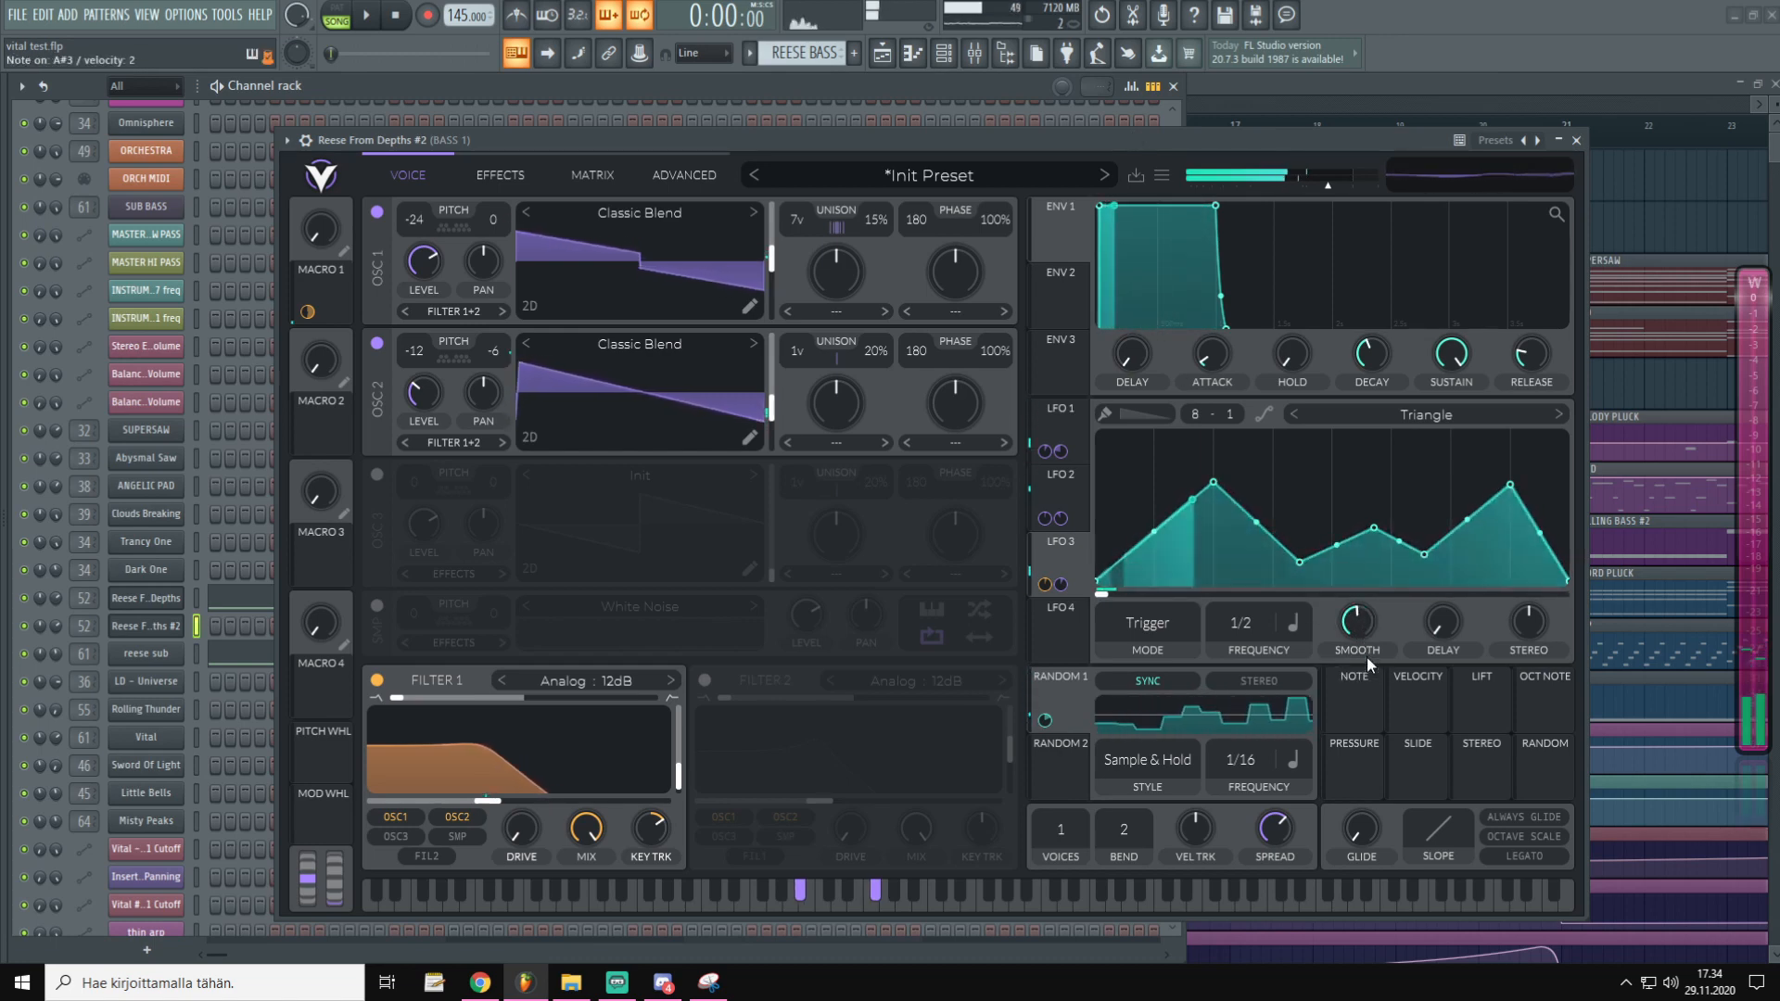
{"action": "left_click_drag", "start_coordinate": [330, 240], "coordinate": [341, 167]}
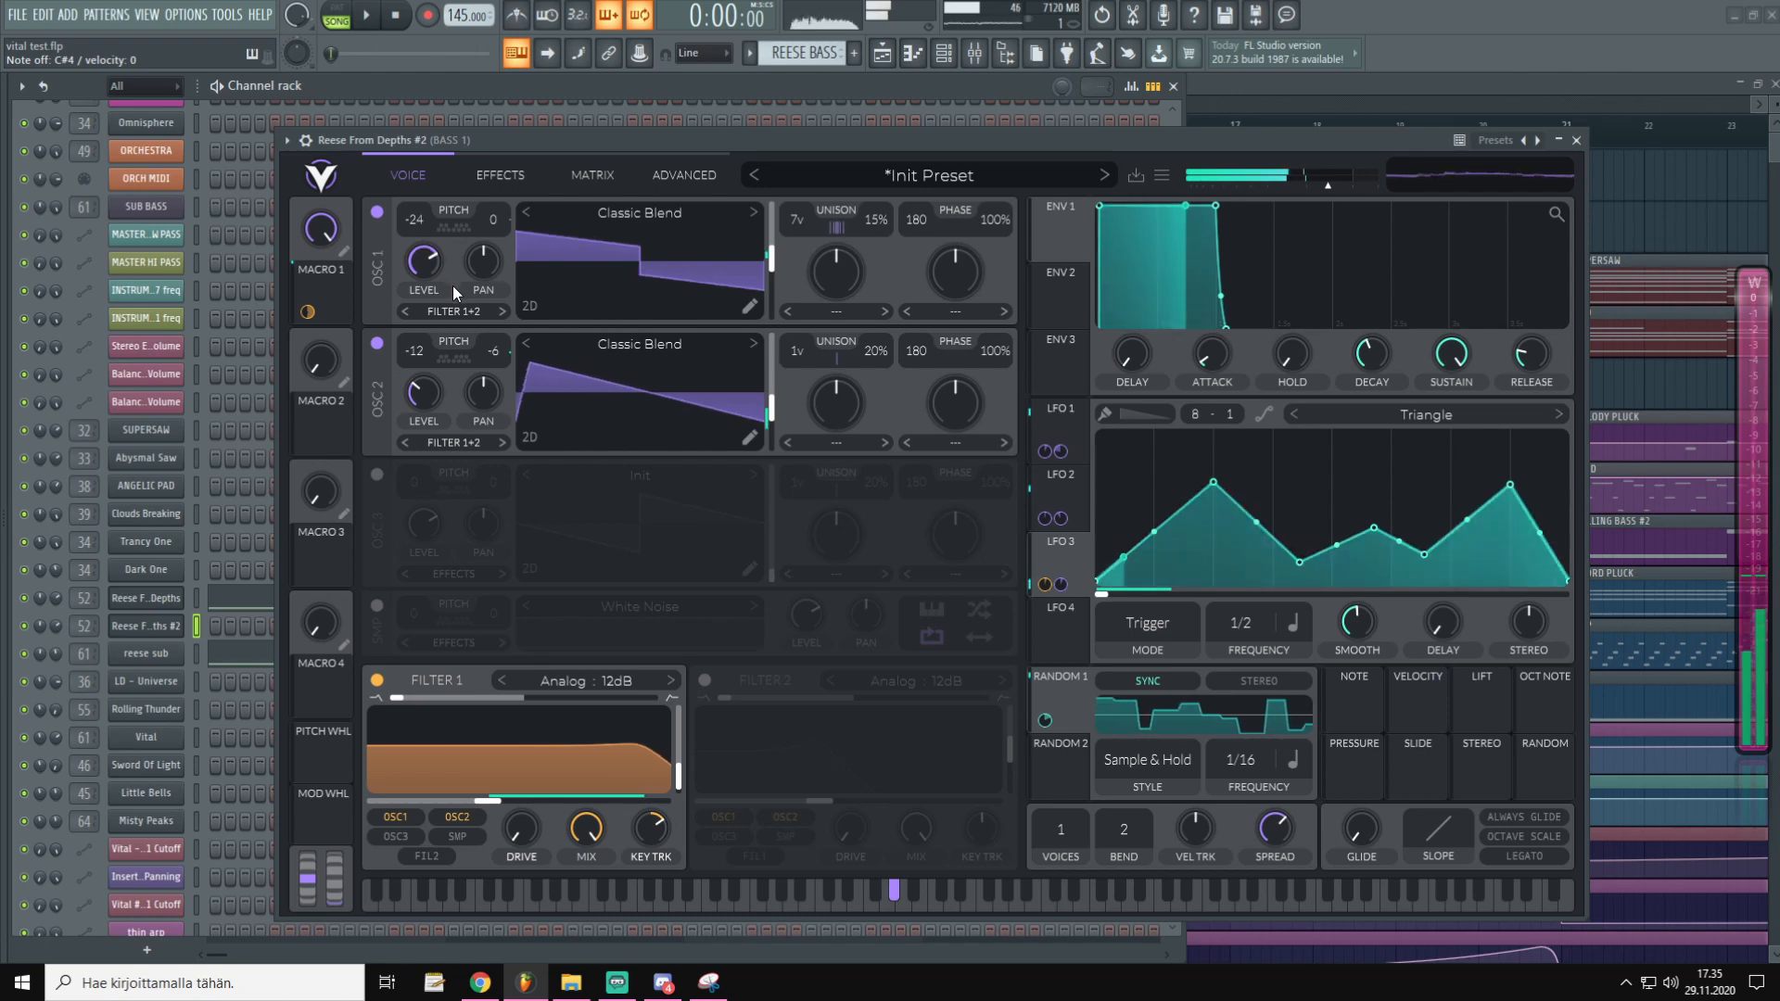
{"action": "left_click_drag", "start_coordinate": [85, 626], "coordinate": [85, 848]}
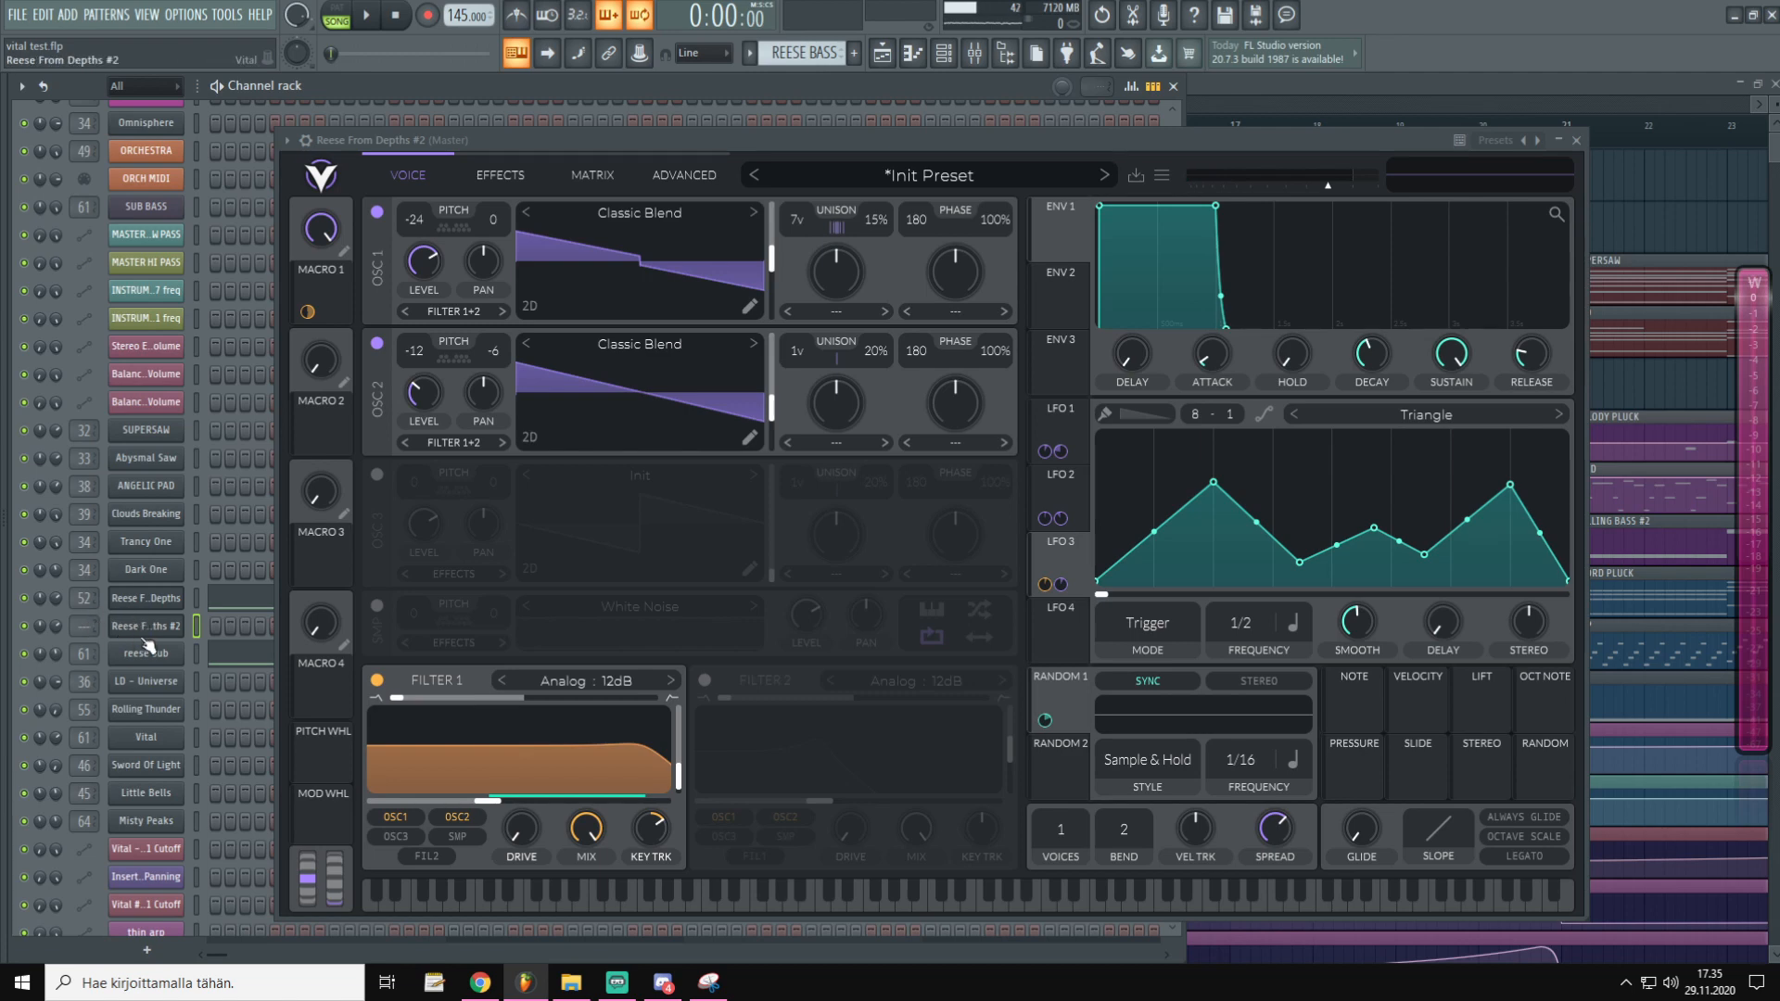
Audition the bass by playing a few notes
{"action": "left_click_drag", "start_coordinate": [554, 137], "coordinate": [545, 128]}
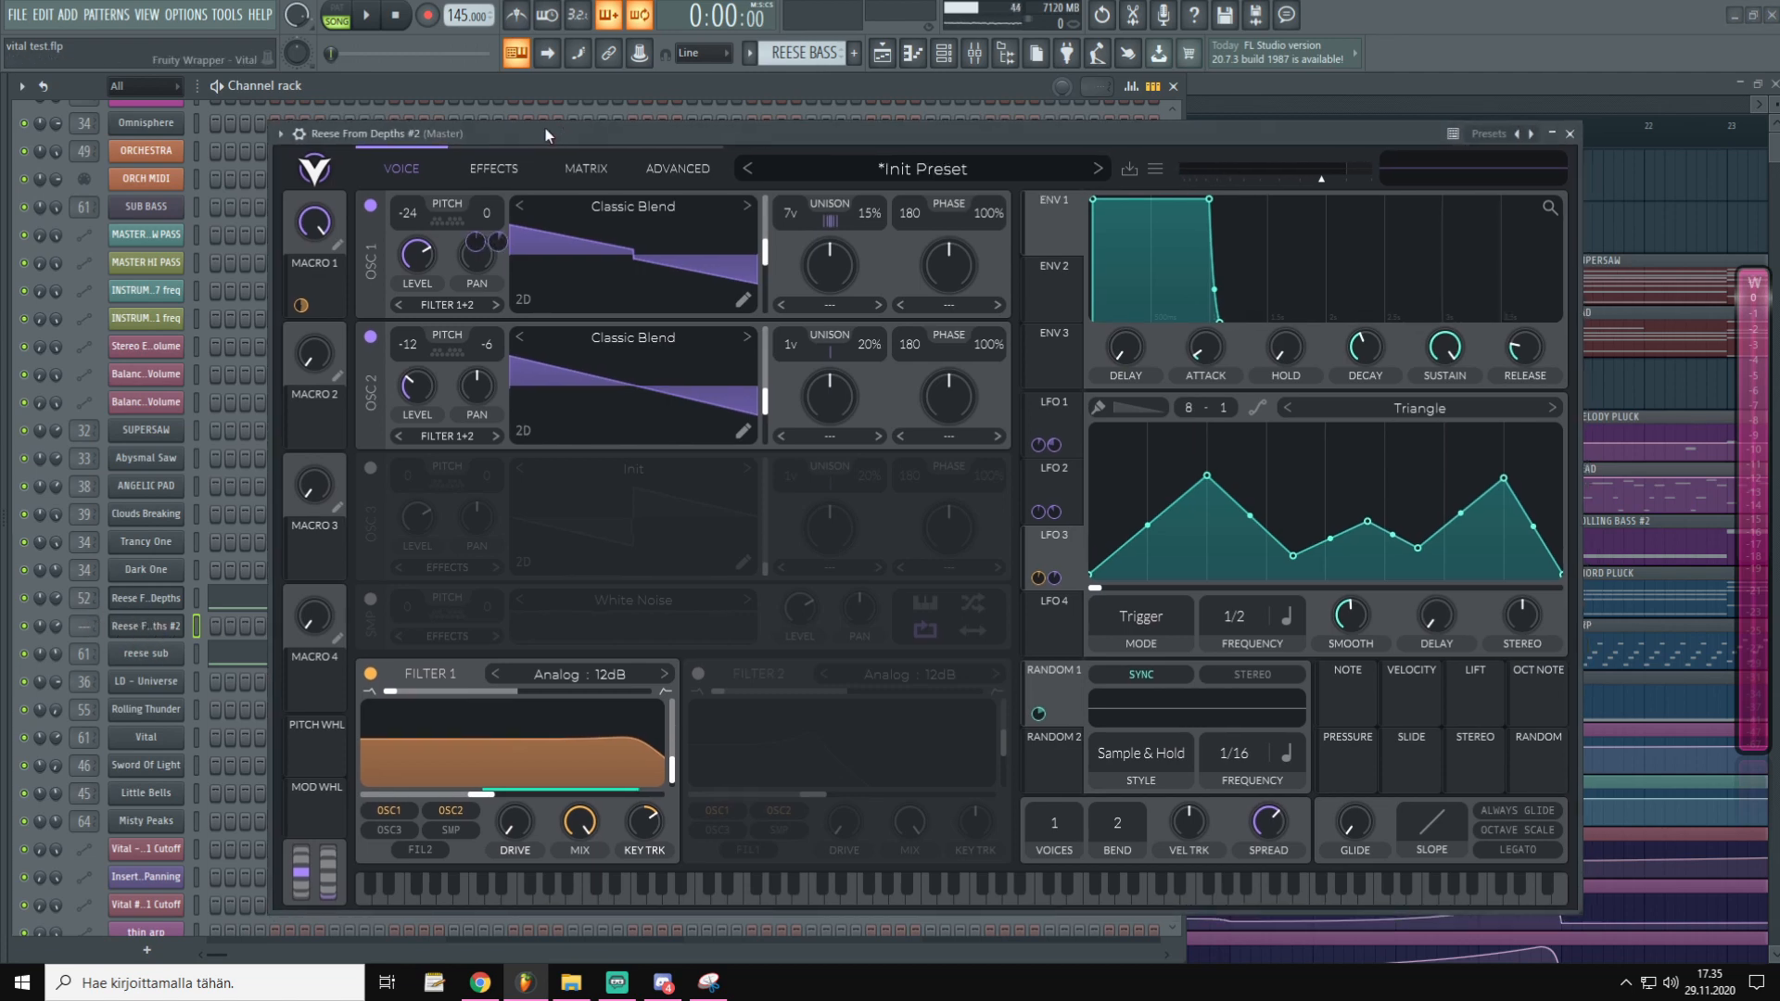
{"action": "key", "text": "s"}
{"action": "key", "text": "j"}
{"action": "key", "text": "h"}
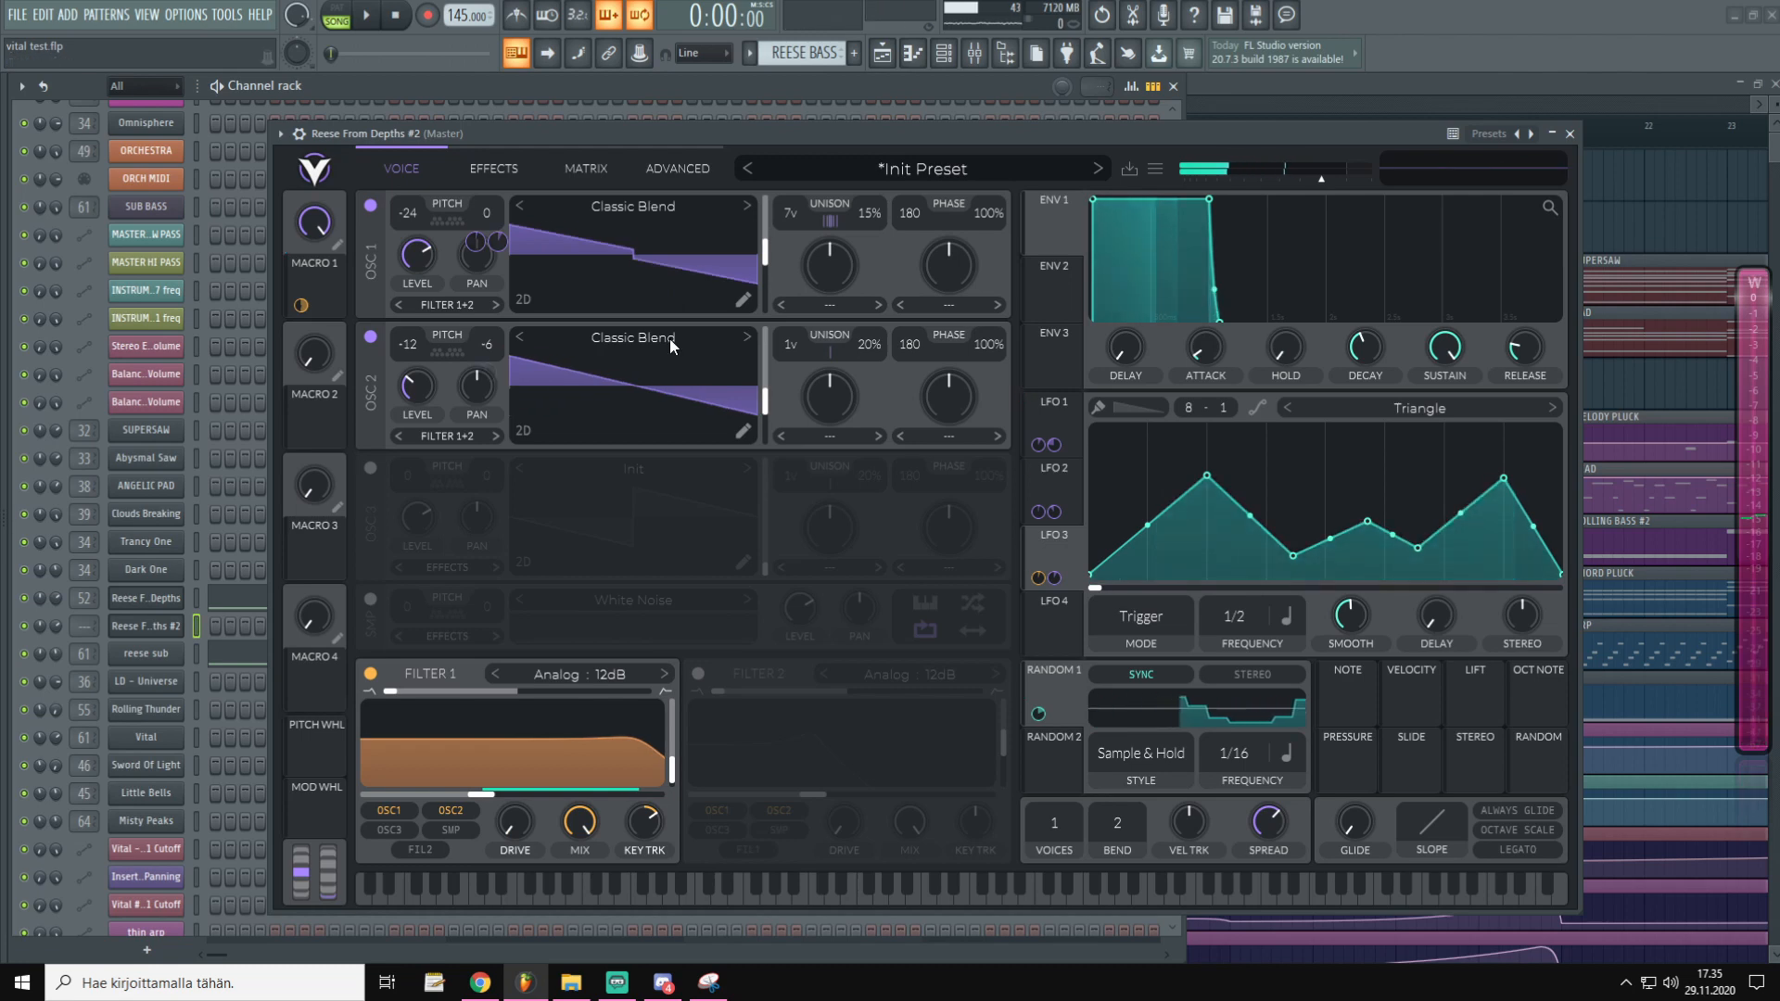
Set glide to about 0.15 s, enable Always Glide and Legato, and sweep Macro 1
{"action": "left_click_drag", "start_coordinate": [1343, 807], "coordinate": [1389, 749]}
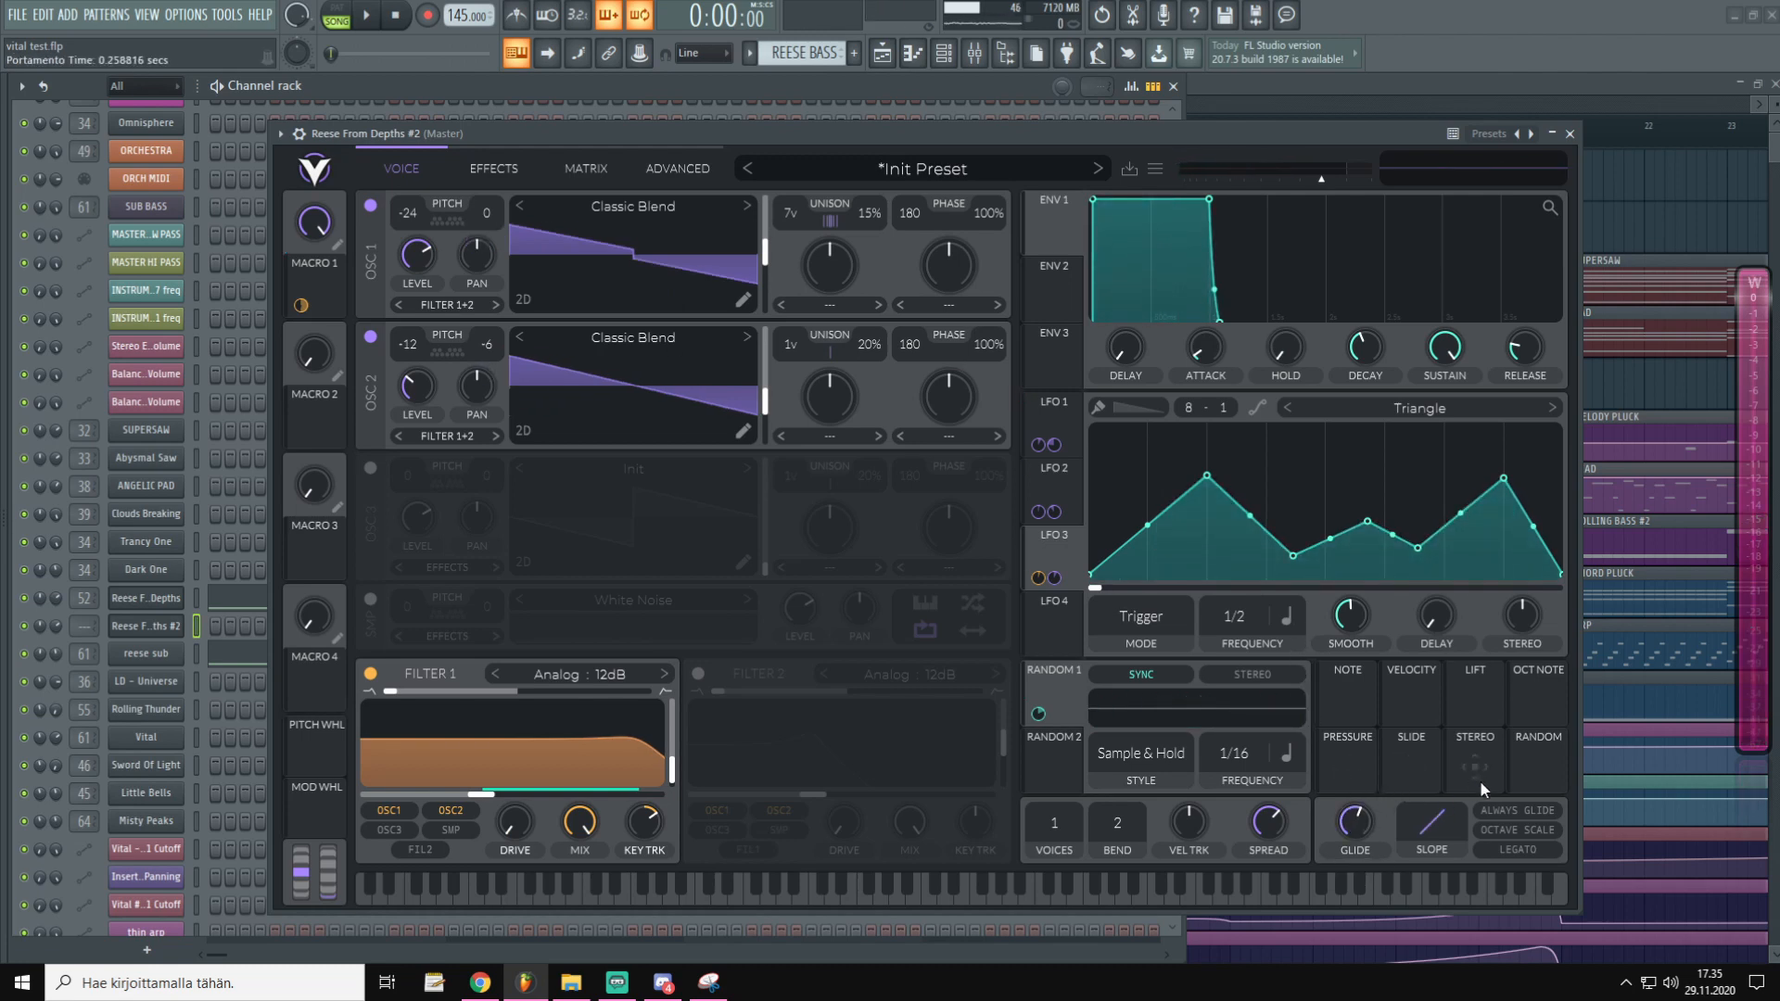
{"action": "left_click", "coordinate": [1518, 812]}
{"action": "left_click", "coordinate": [1516, 850]}
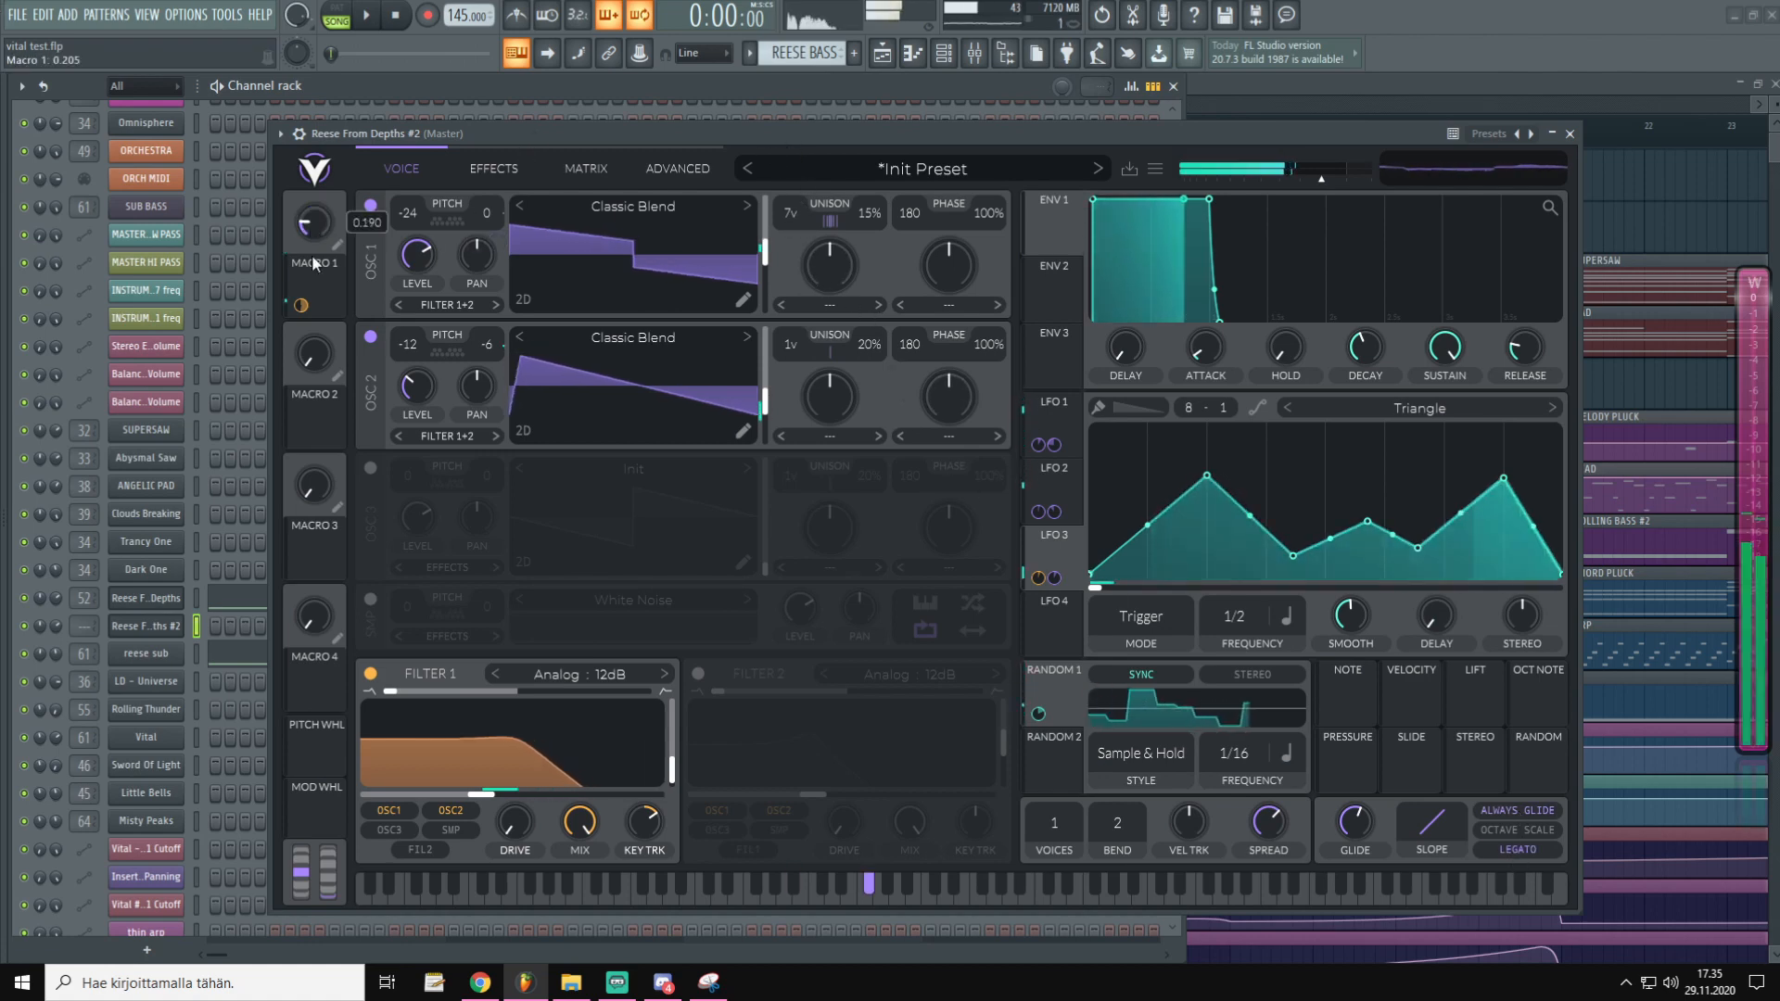
{"action": "left_click_drag", "start_coordinate": [366, 113], "coordinate": [282, 169]}
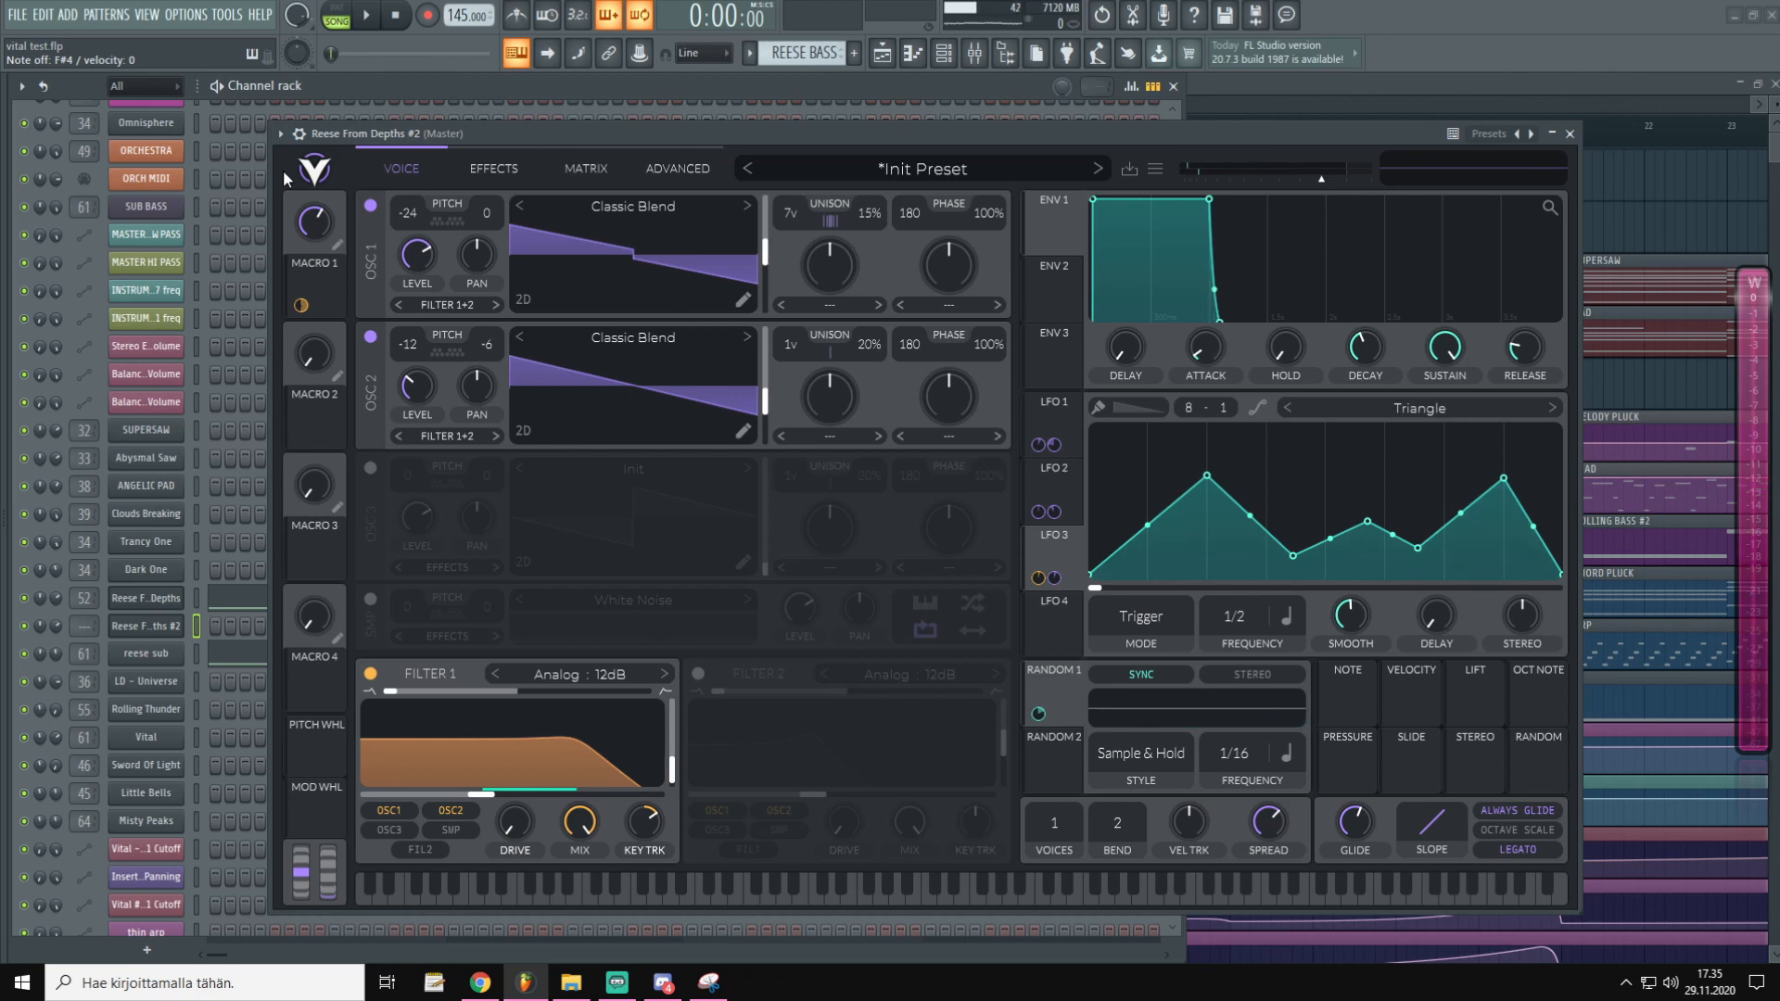
{"action": "left_click_drag", "start_coordinate": [603, 136], "coordinate": [583, 141]}
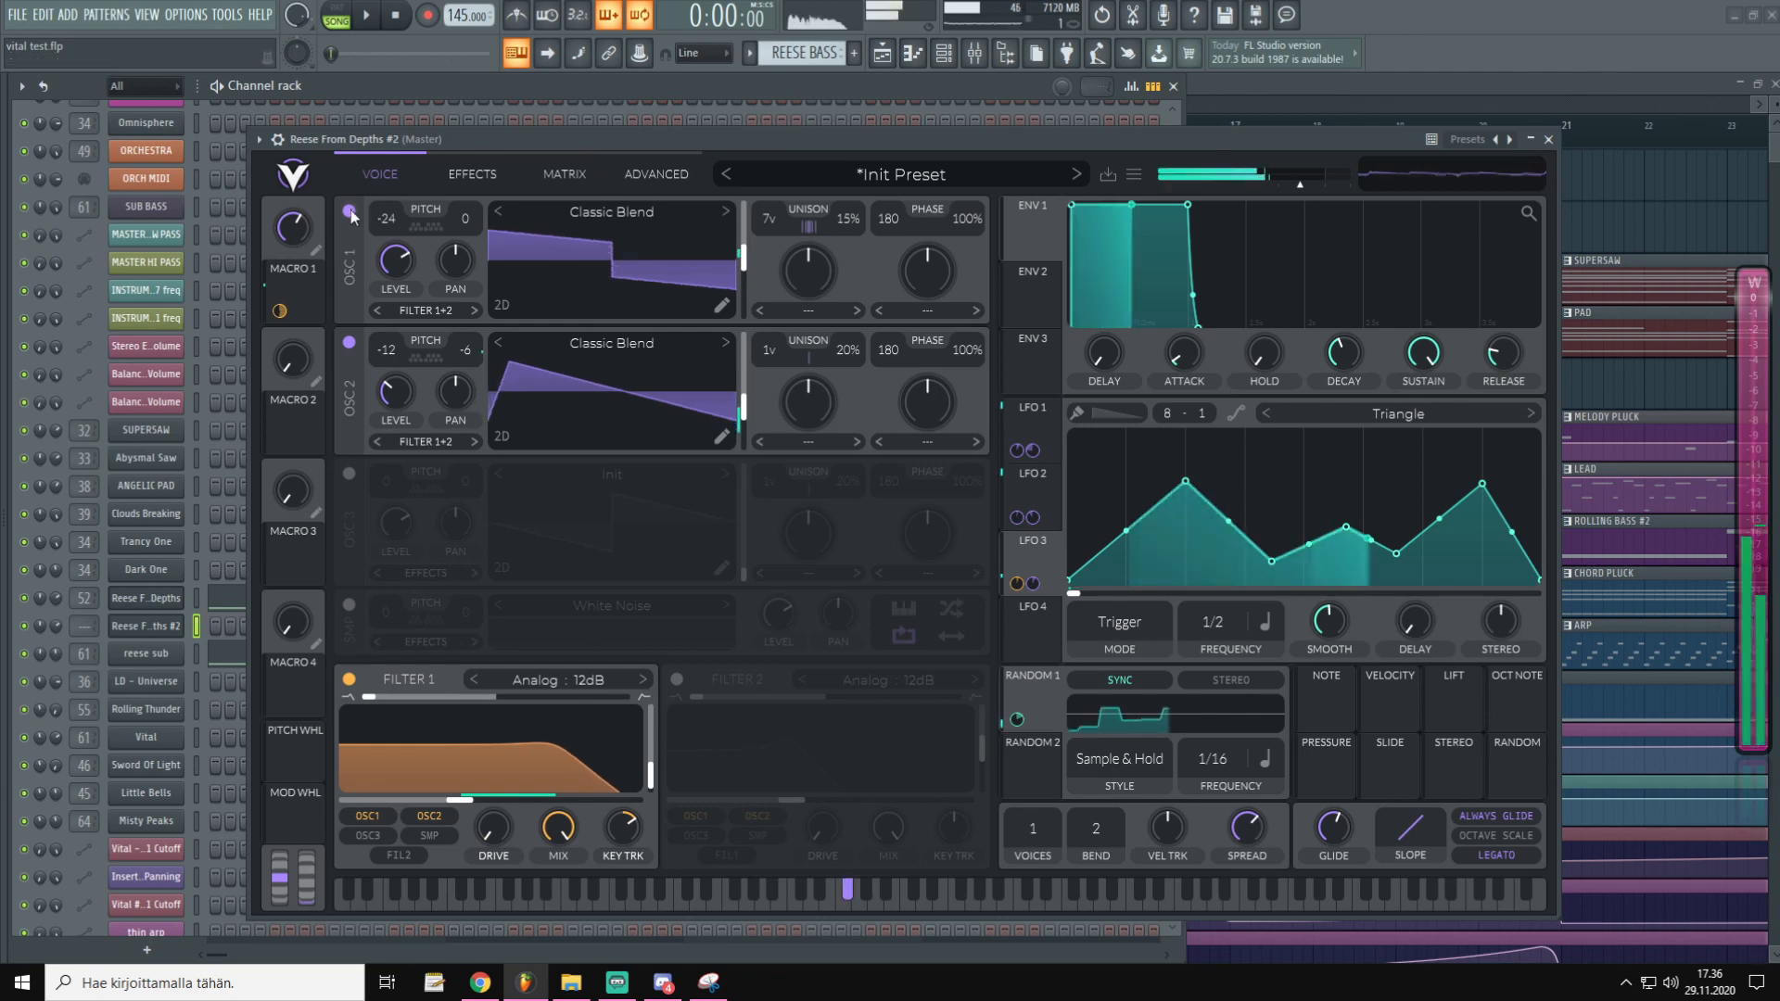
Set Macro 1 to about 0.275, review the effects chain, then return to the Voice page
{"action": "left_click_drag", "start_coordinate": [292, 225], "coordinate": [290, 272]}
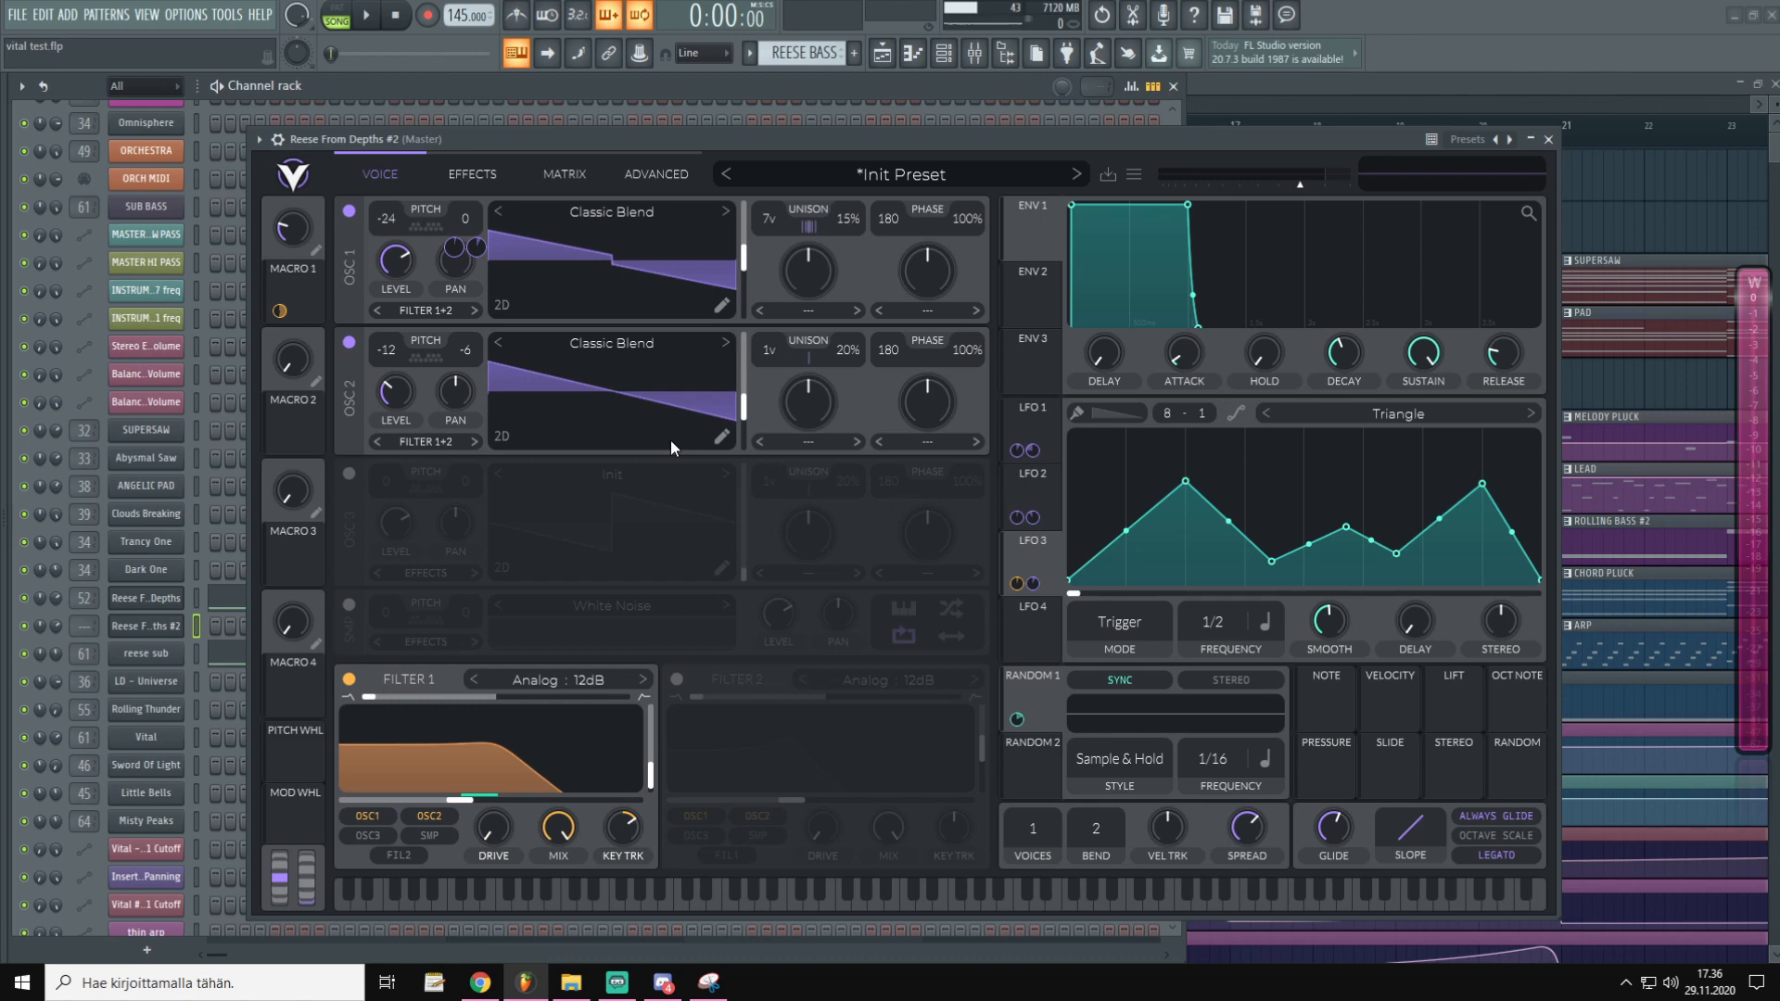
{"action": "left_click", "coordinate": [1567, 234]}
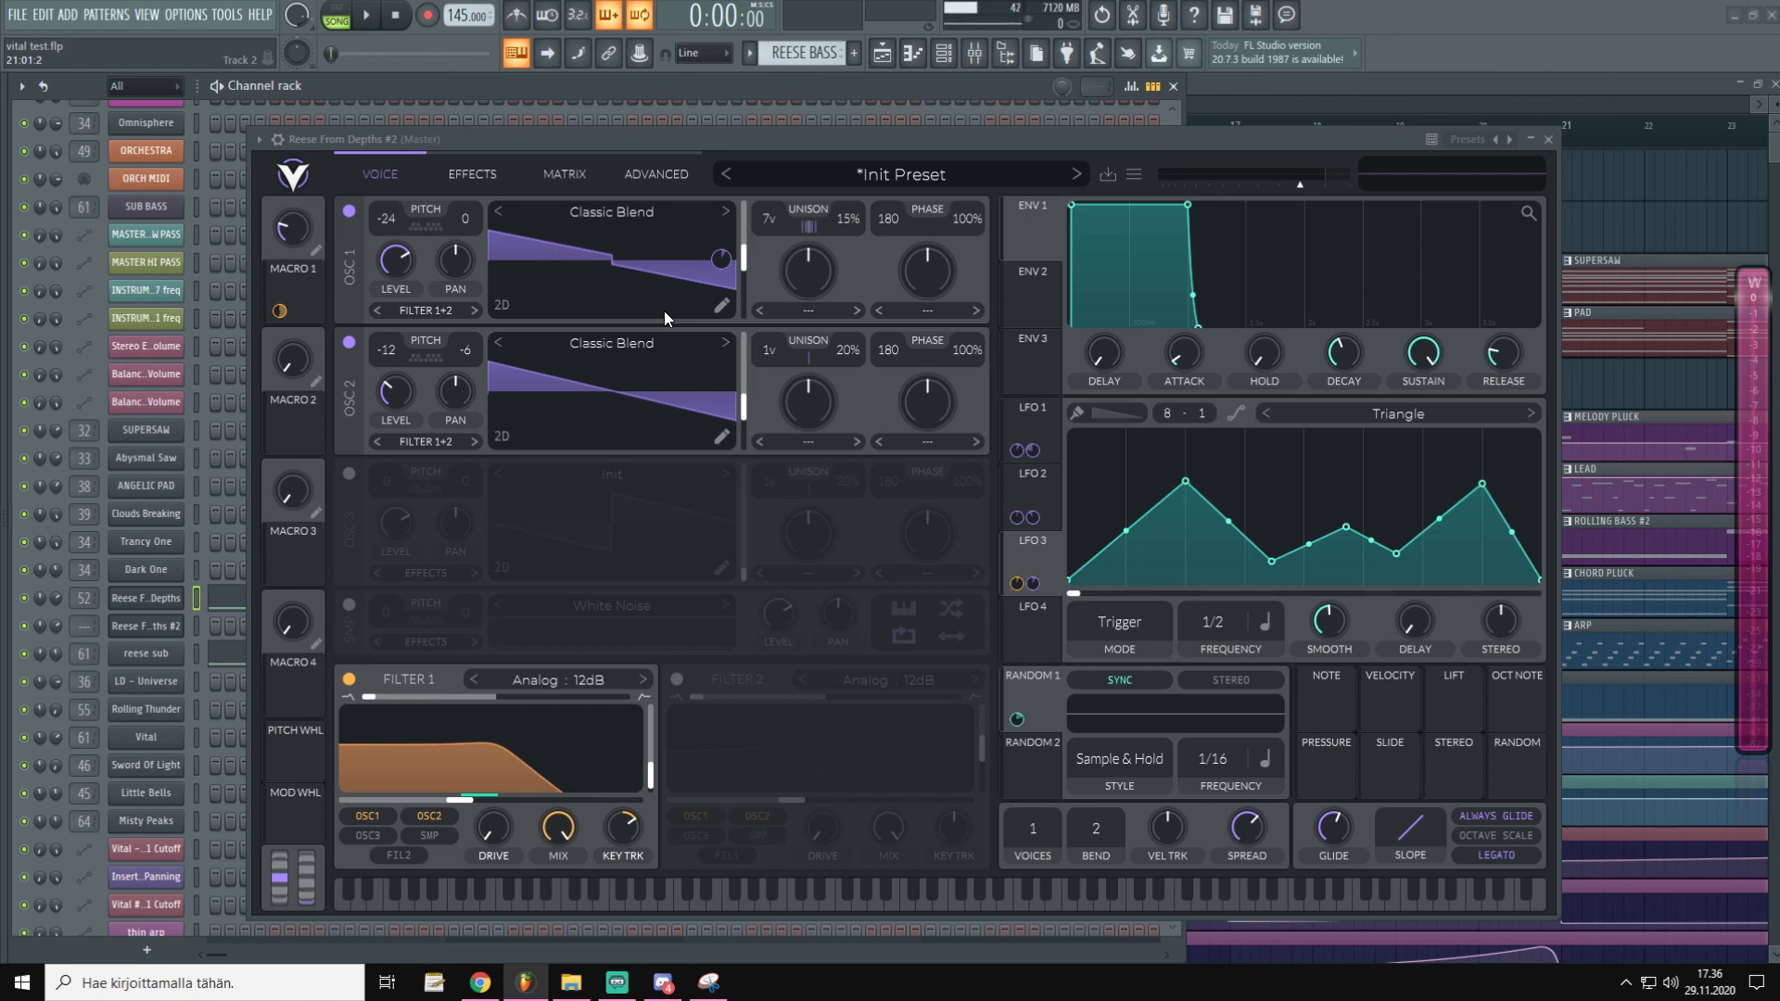
{"action": "left_click_drag", "start_coordinate": [883, 149], "coordinate": [888, 131]}
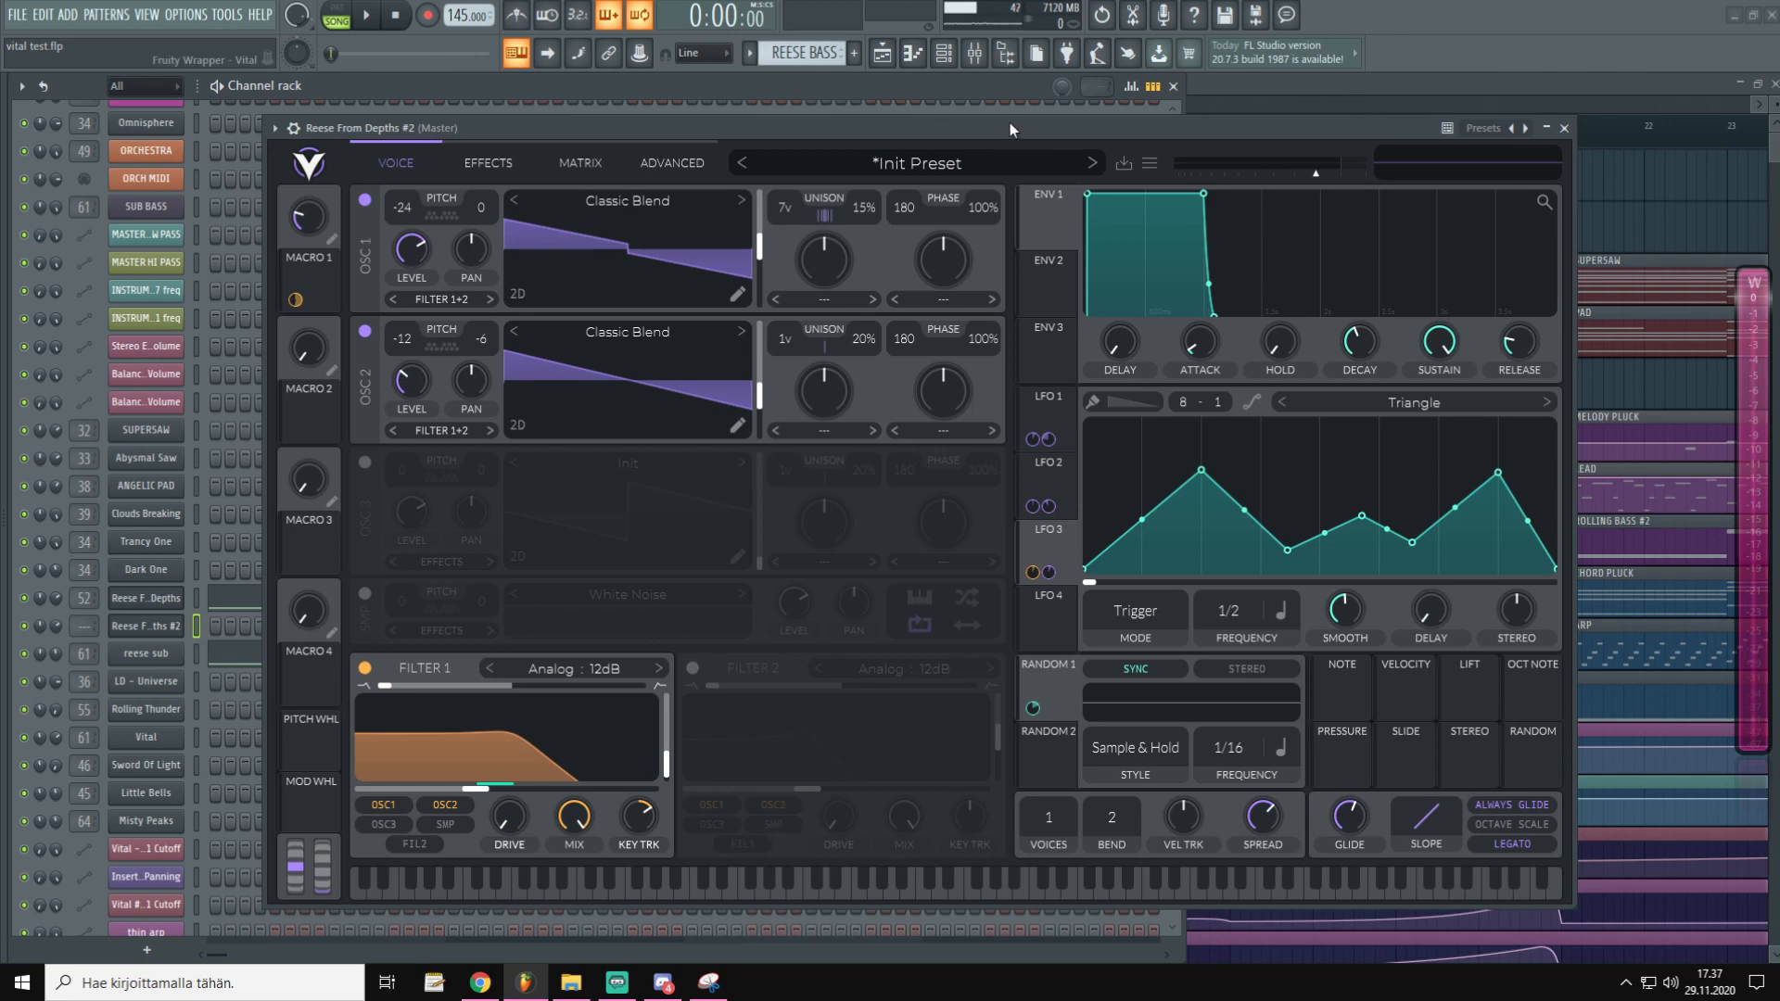
{"action": "left_click", "coordinate": [468, 158]}
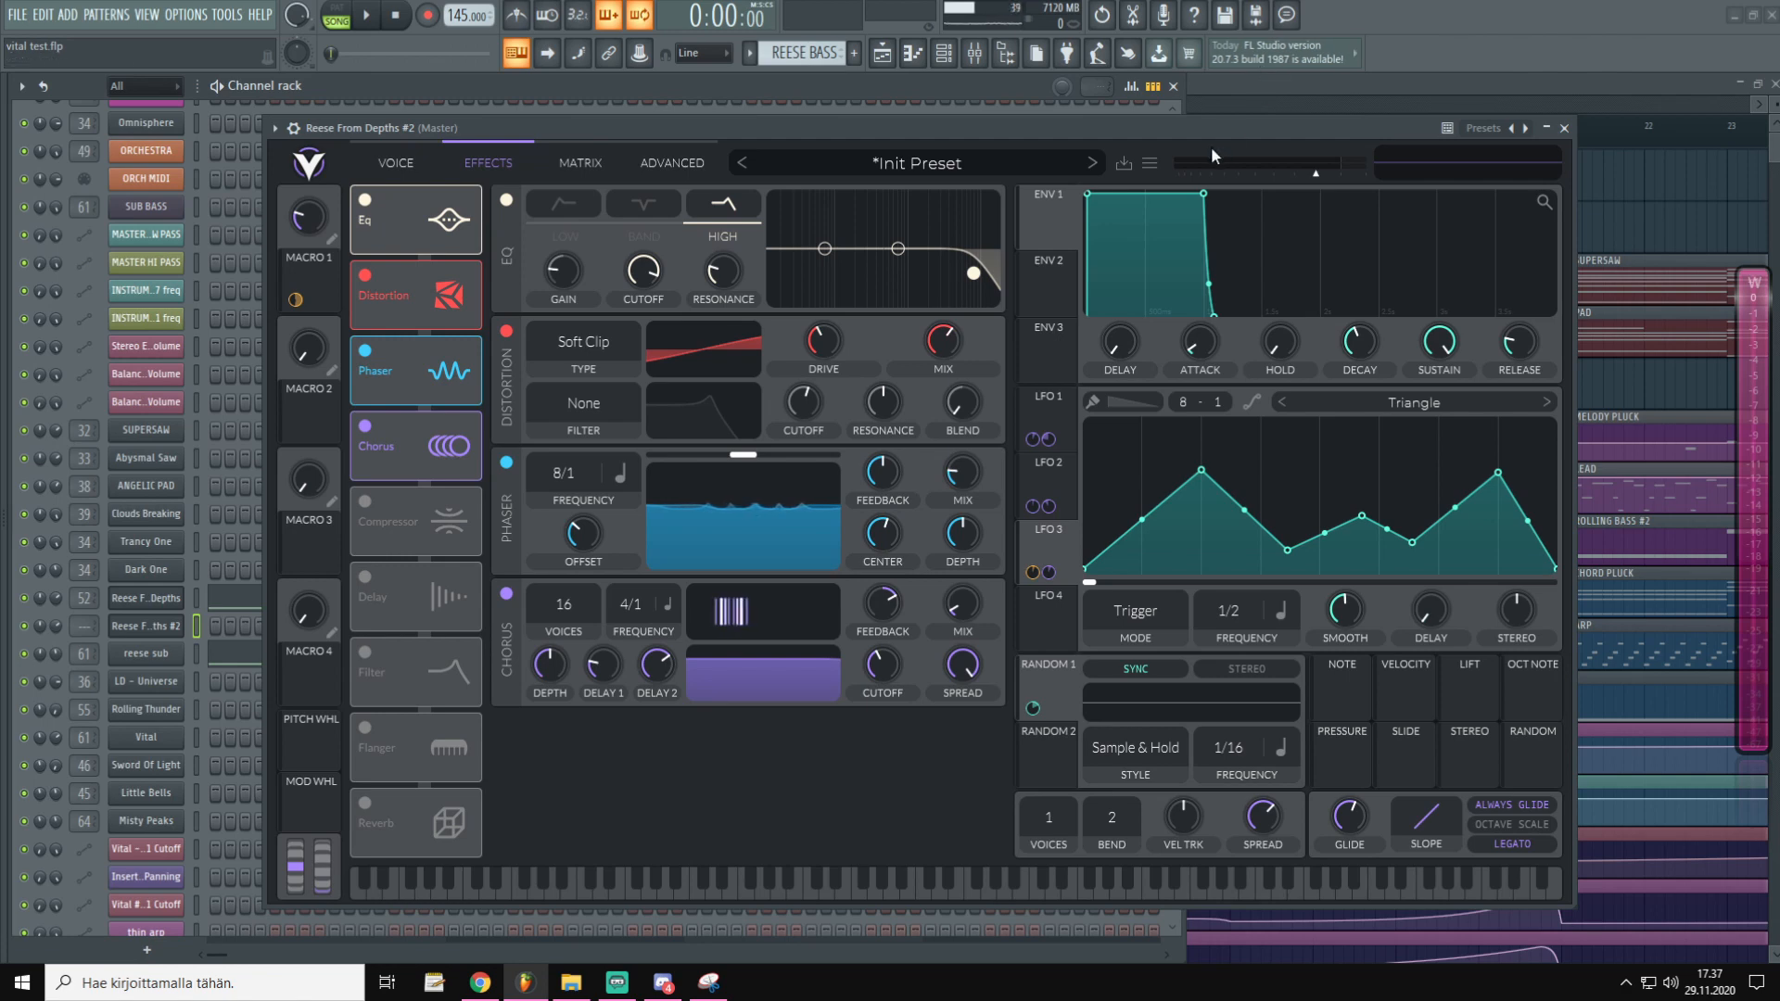
{"action": "left_click", "coordinate": [416, 164]}
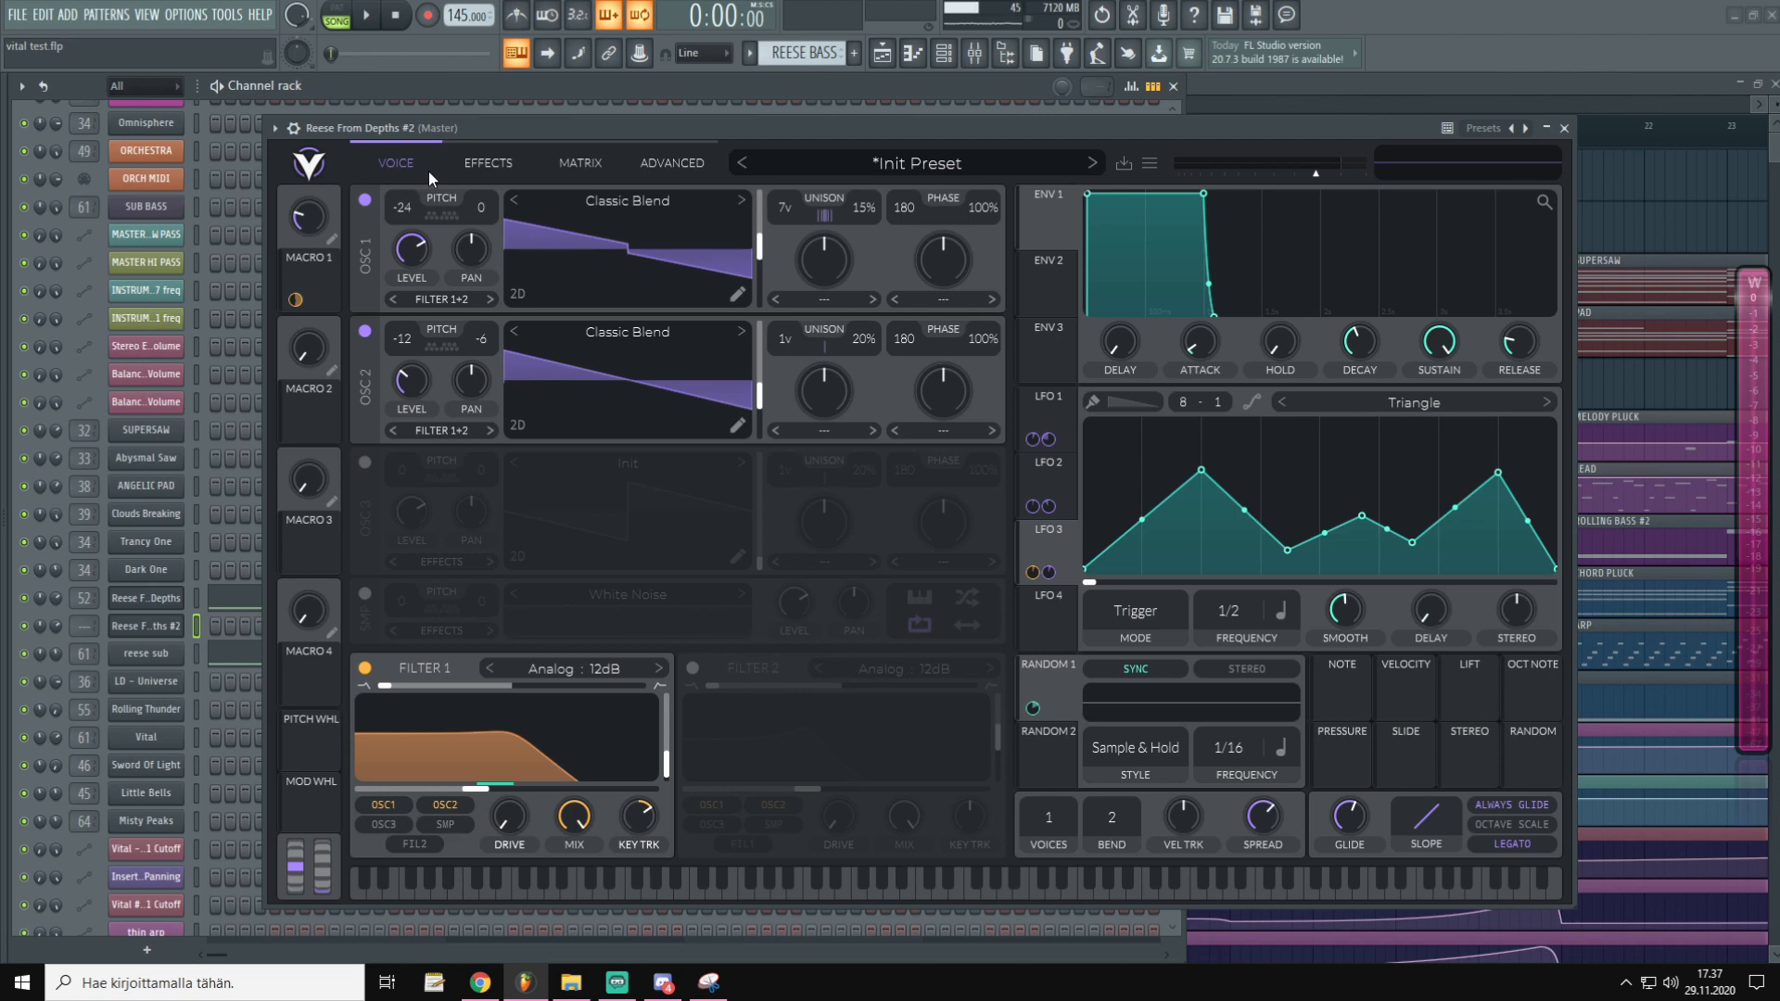